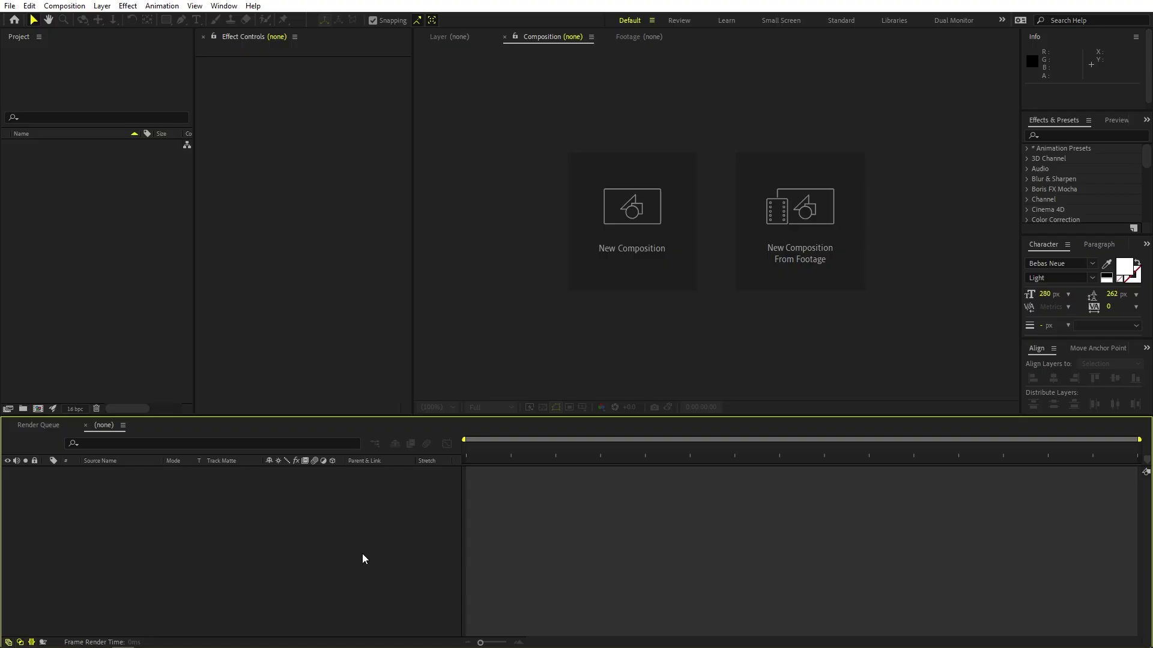
# Start a new composition named Animation 1 with a width and height of 1000 px.
pyautogui.click(64, 5)
pyautogui.click(92, 19)
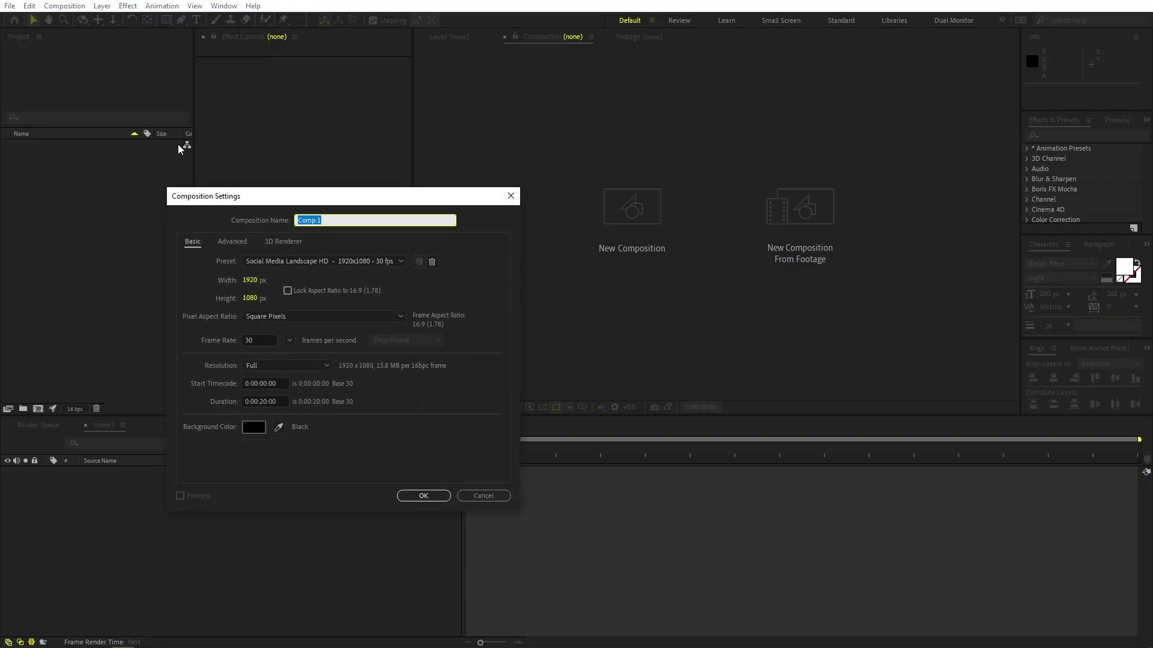
pyautogui.write('Animation')
pyautogui.click(252, 278)
pyautogui.write('1000')
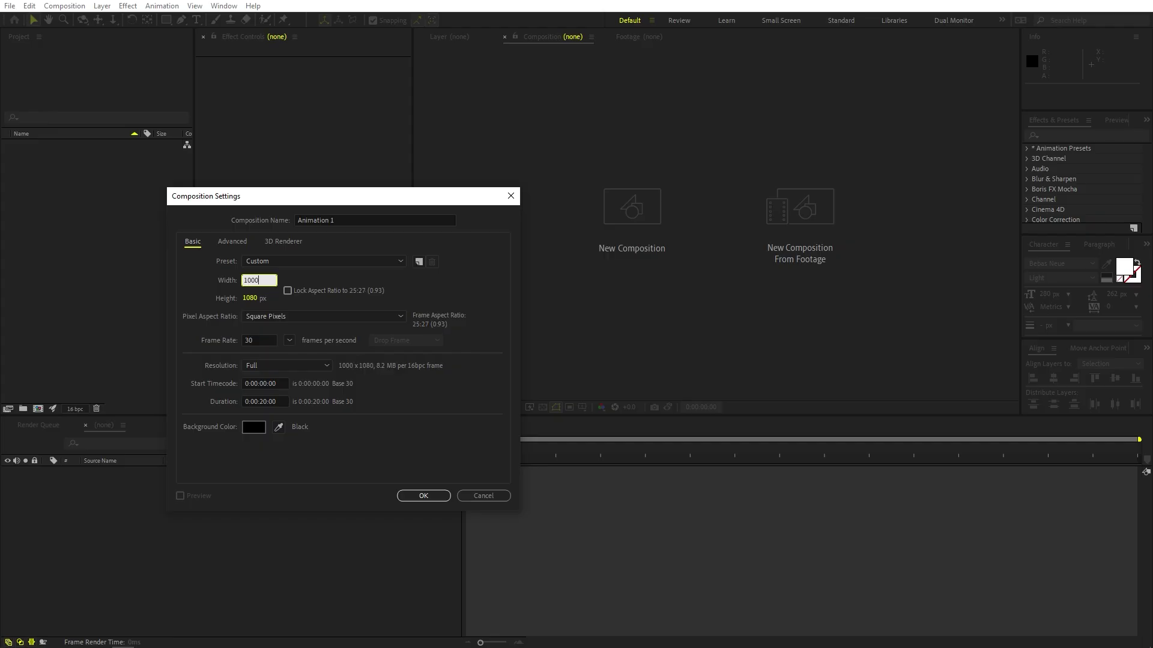
pyautogui.press('Tab')
pyautogui.write('1000')
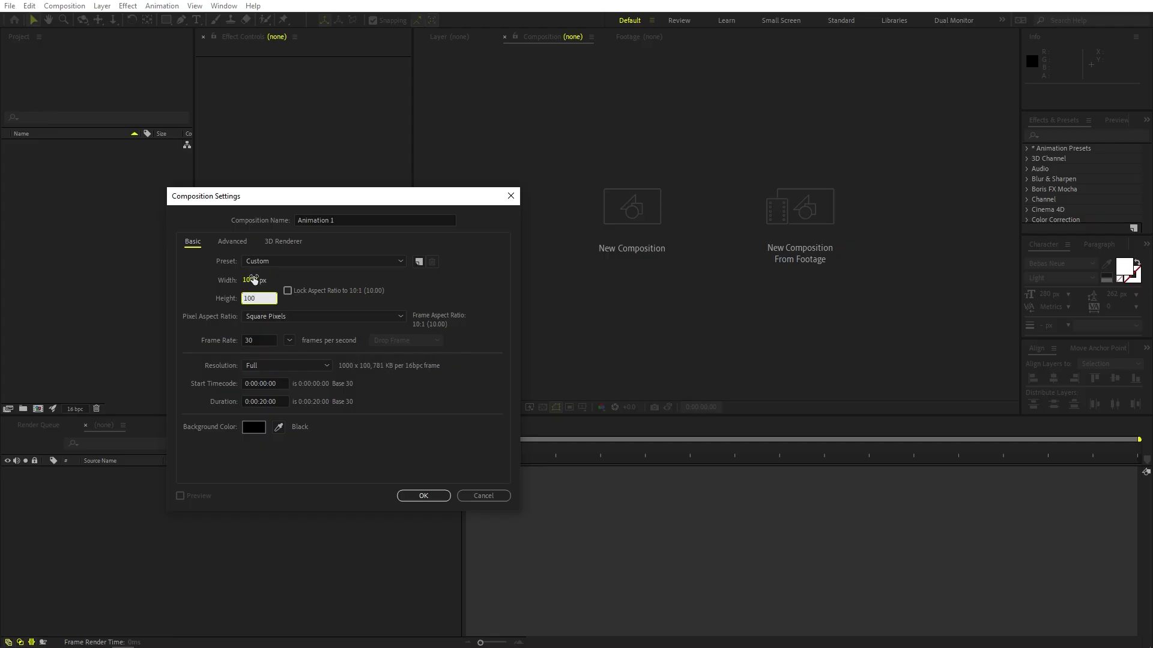
pyautogui.click(217, 298)
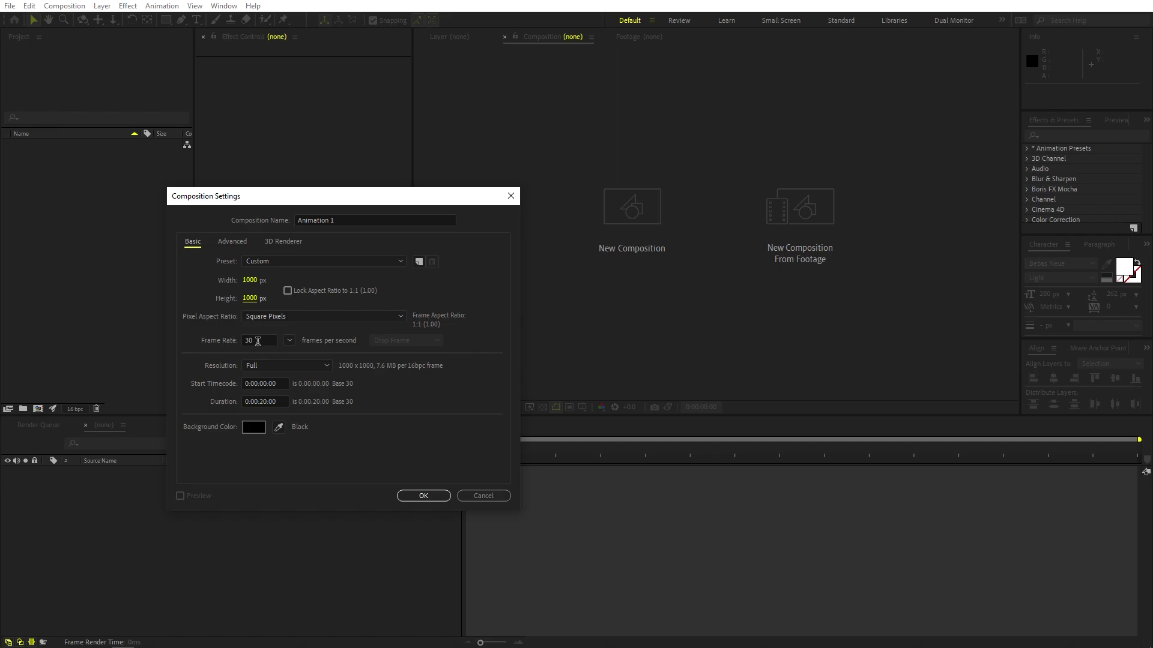
# Set the new composition's duration to 0:00:10:00 and create it.
pyautogui.click(263, 401)
pyautogui.press('BackSpace')
pyautogui.write('1')
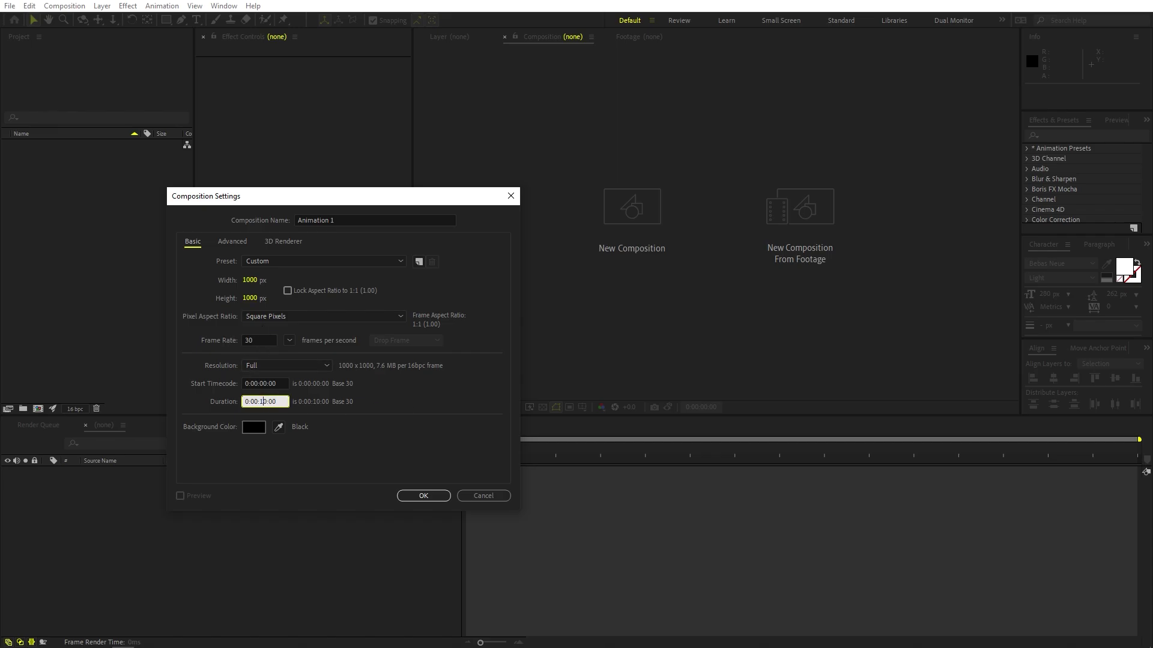
pyautogui.click(432, 457)
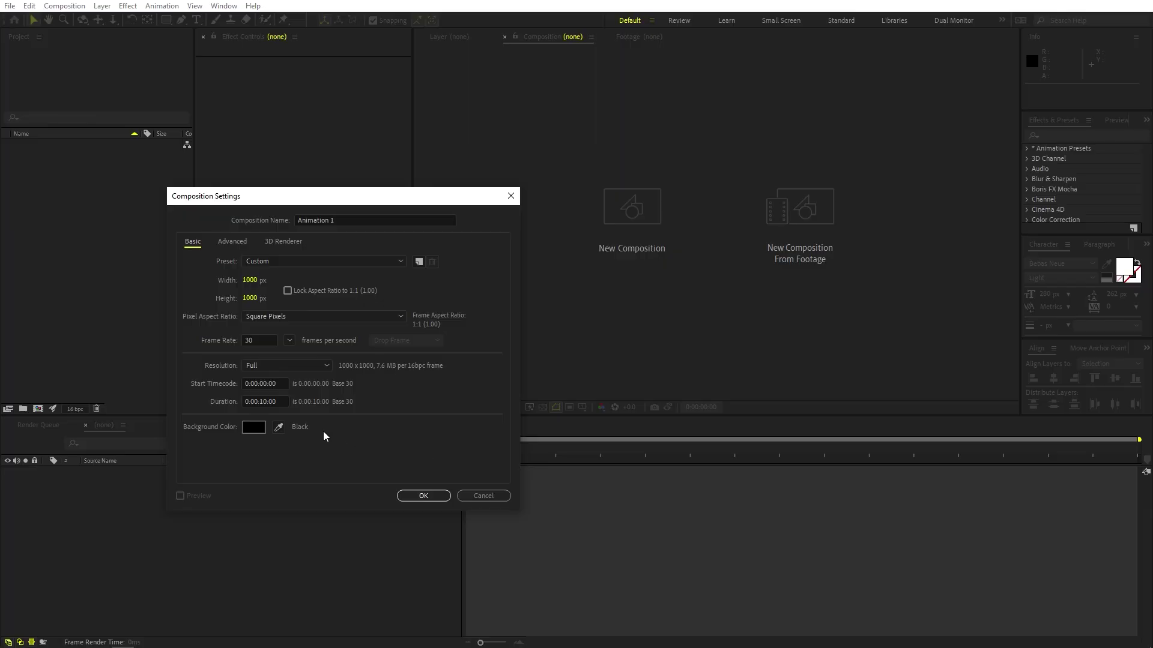
pyautogui.click(417, 496)
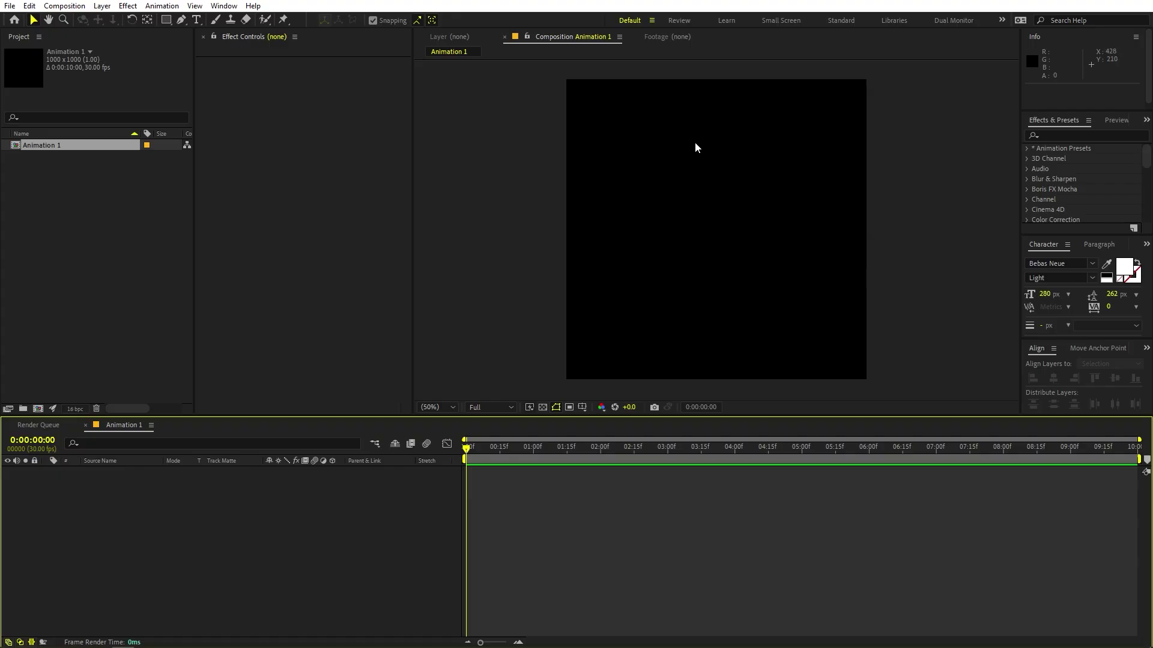
# Add a white rectangle shape layer that fills the whole composition frame.
pyautogui.click(221, 560)
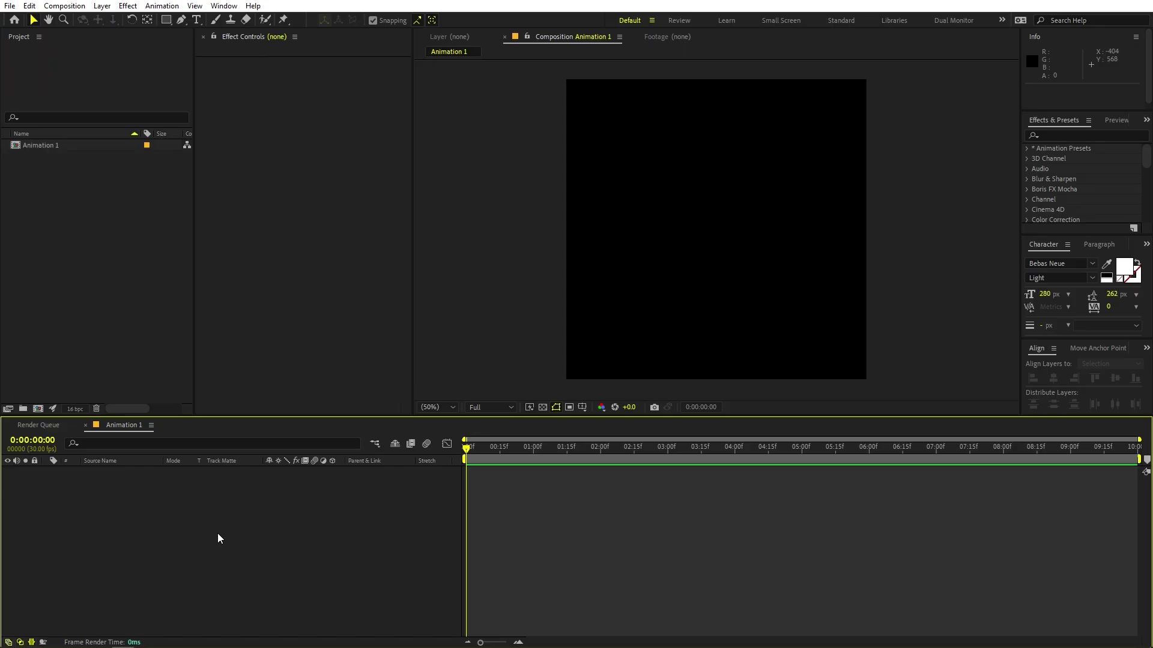
pyautogui.doubleClick(166, 20)
pyautogui.press('v')
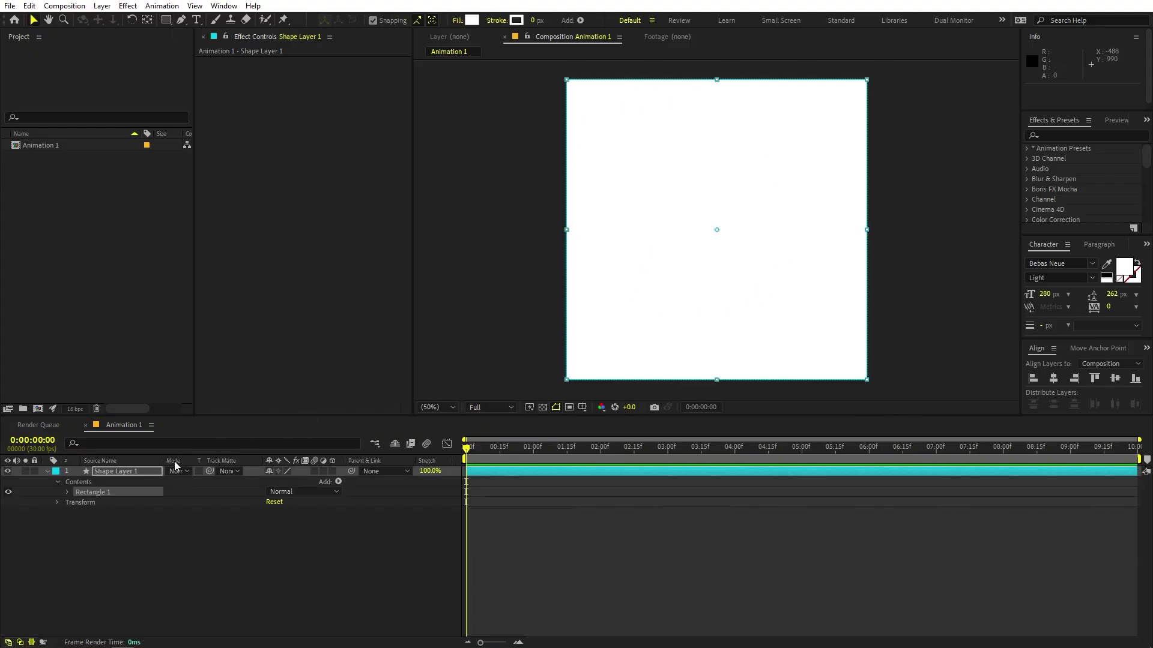
# Animate the shape layer's scale from 0% at the first frame to 100% at 0:00:00:25, and preview it.
pyautogui.click(111, 473)
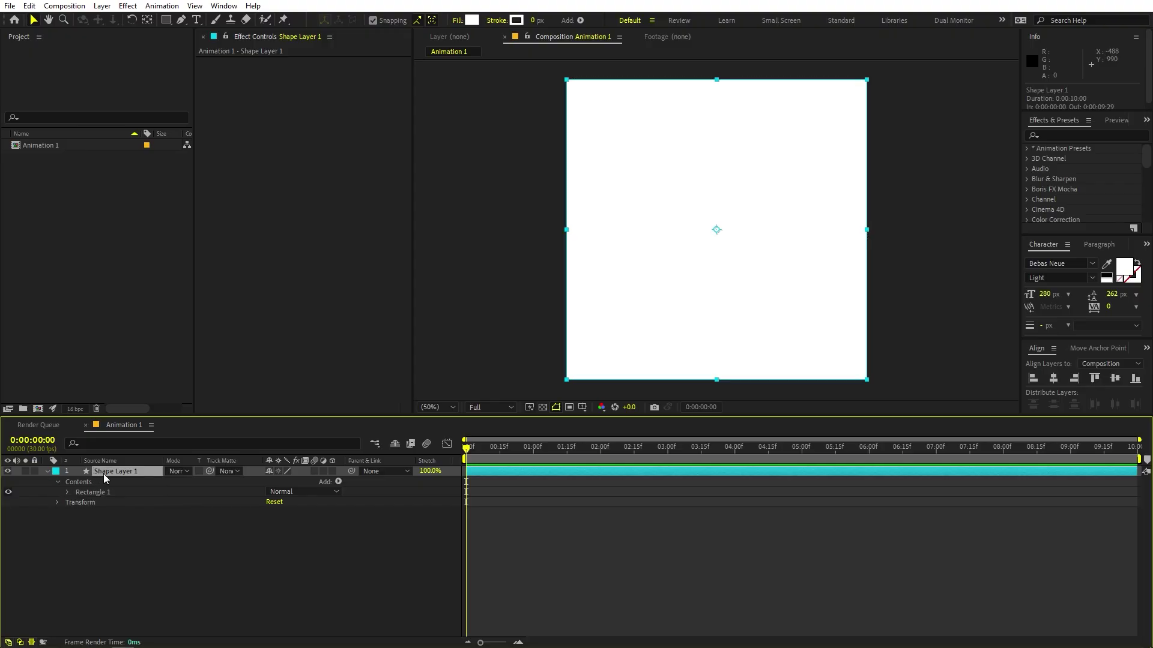
pyautogui.press('s')
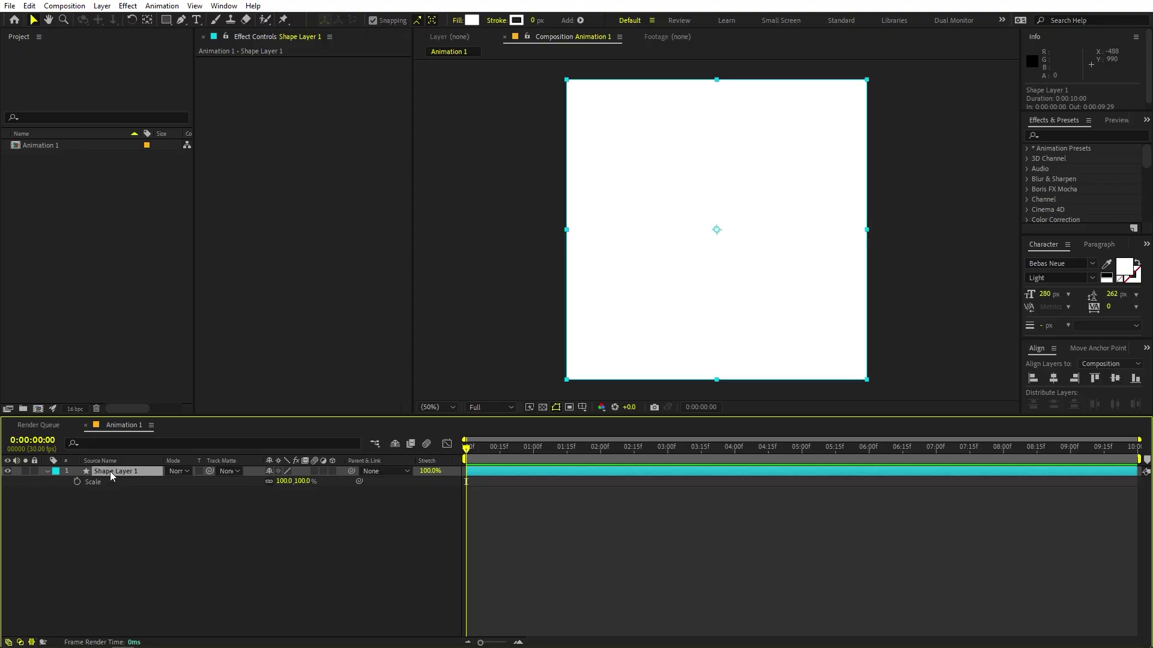
pyautogui.click(76, 482)
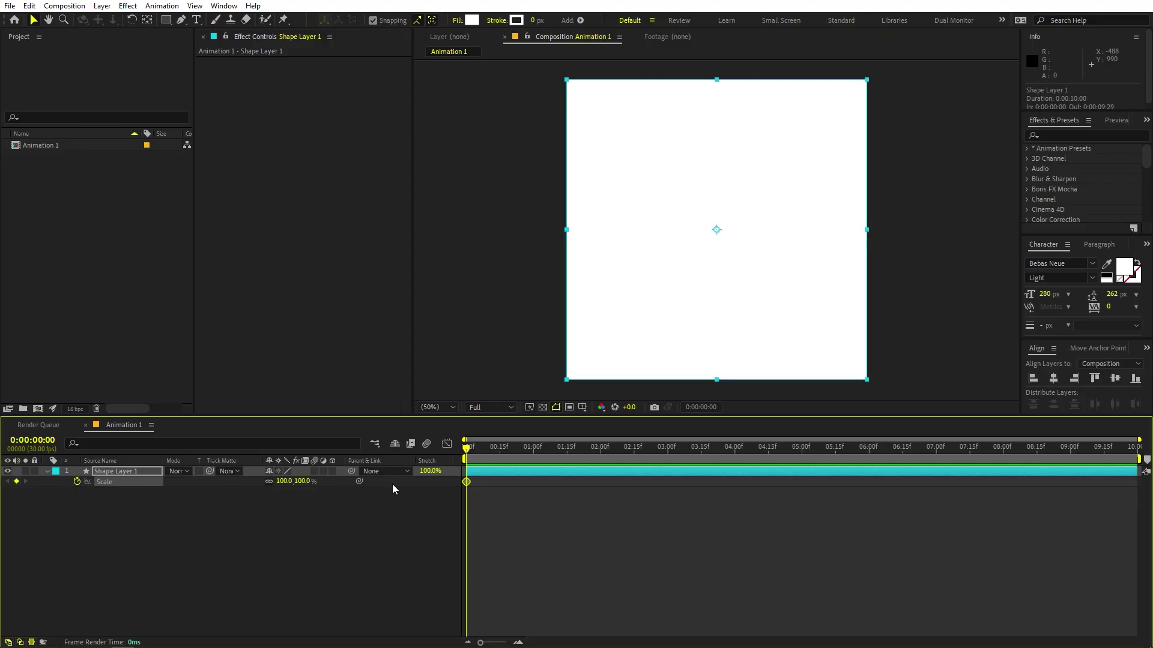
pyautogui.moveTo(467, 480); pyautogui.dragTo(524, 480)
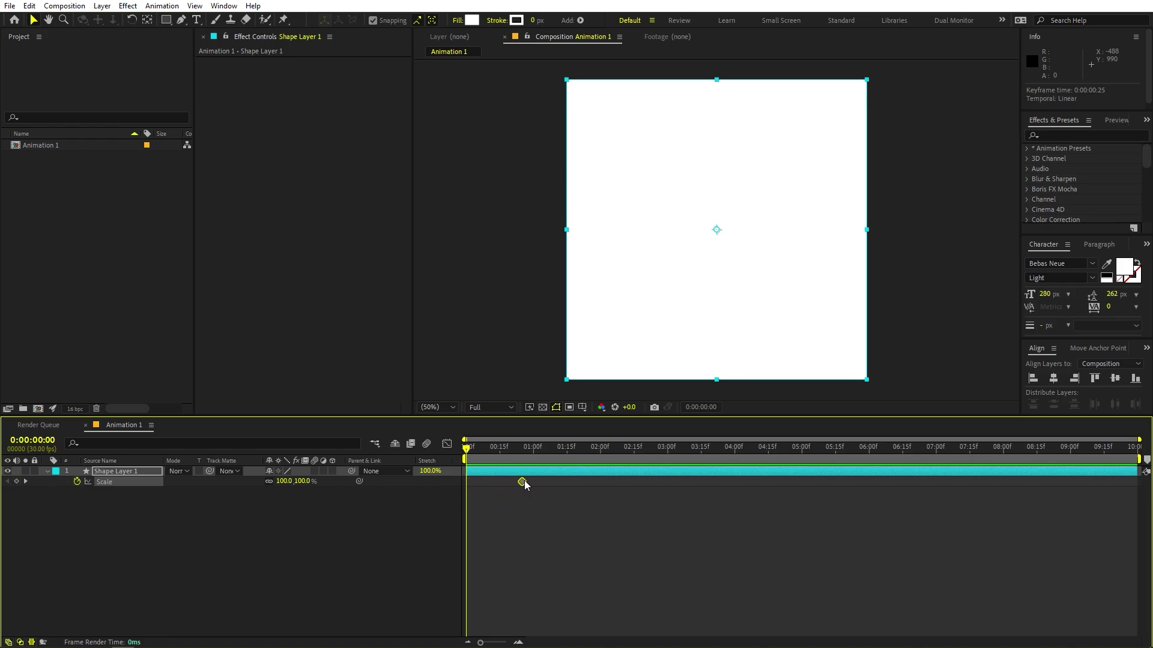
pyautogui.click(279, 482)
pyautogui.write('0')
pyautogui.press('Return')
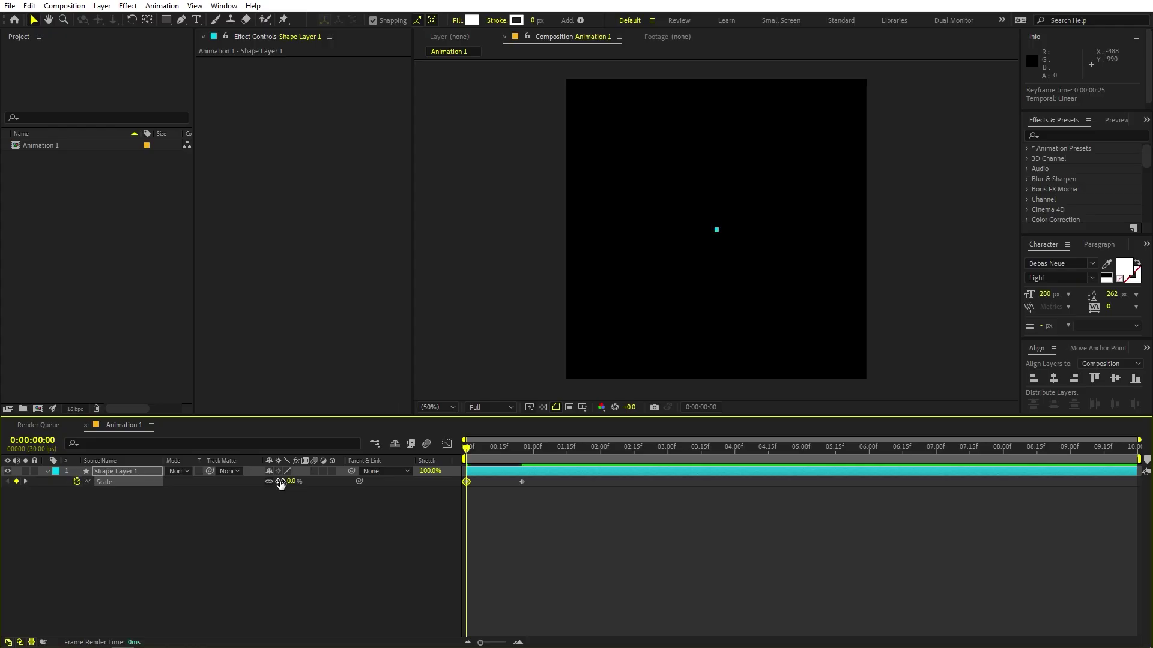
pyautogui.click(589, 587)
pyautogui.press('space')
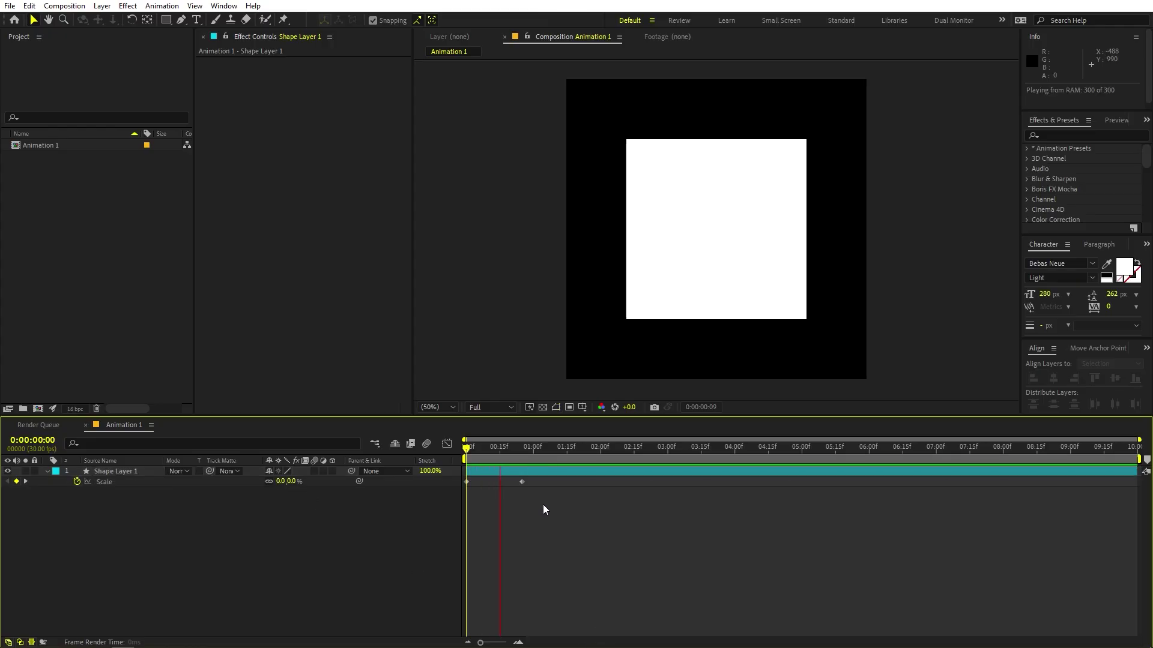
pyautogui.press('space')
# Add a rotation keyframe to the shape layer and align it with the second scale keyframe at 0:00:00:25.
pyautogui.moveTo(532, 452); pyautogui.dragTo(466, 464)
pyautogui.click(125, 469)
pyautogui.press('r')
pyautogui.click(77, 482)
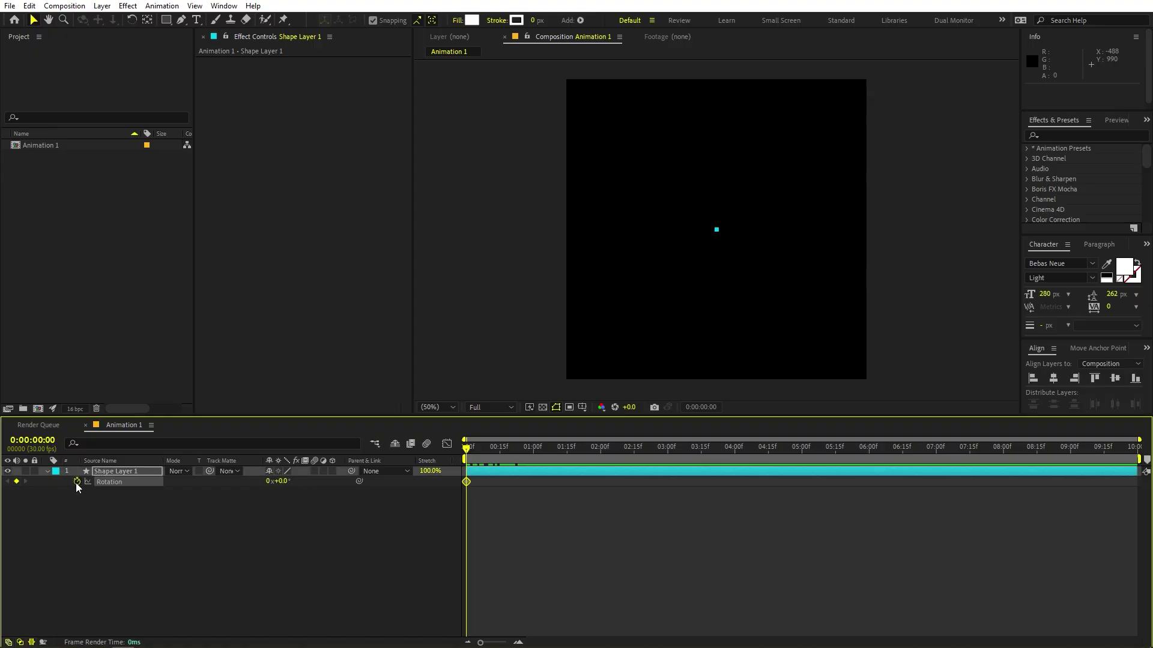
pyautogui.hotkey('shift', 's')
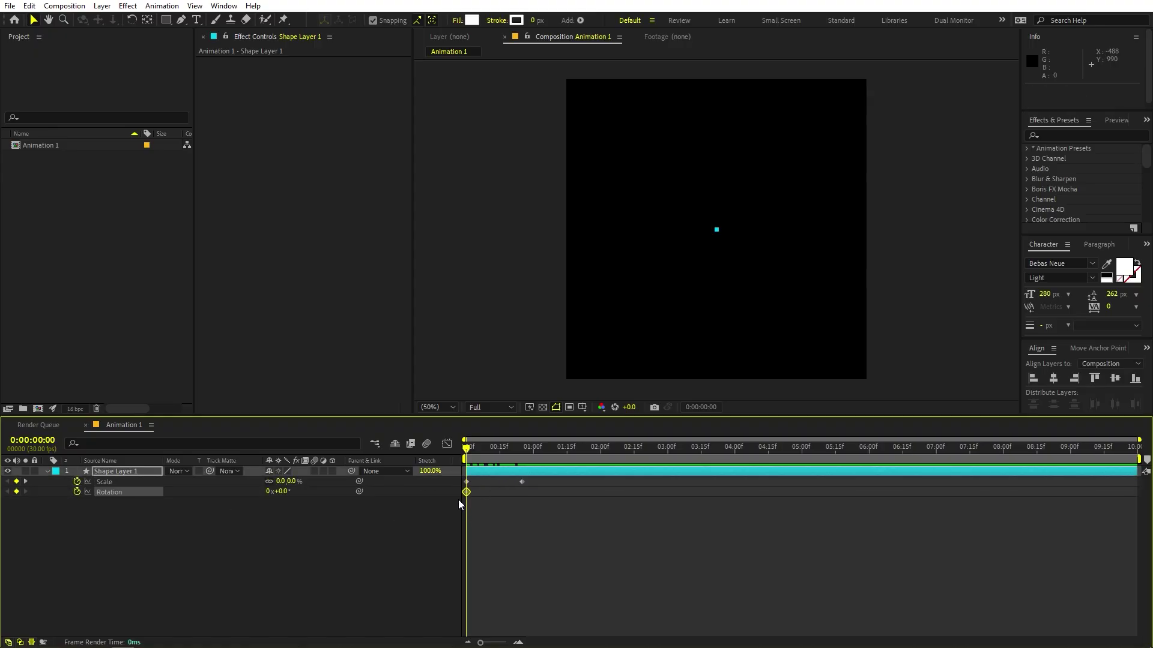
pyautogui.moveTo(466, 492); pyautogui.dragTo(525, 495)
# Set the shape layer's rotation to -45° at the first frame and preview the animation.
pyautogui.moveTo(281, 491); pyautogui.dragTo(261, 491)
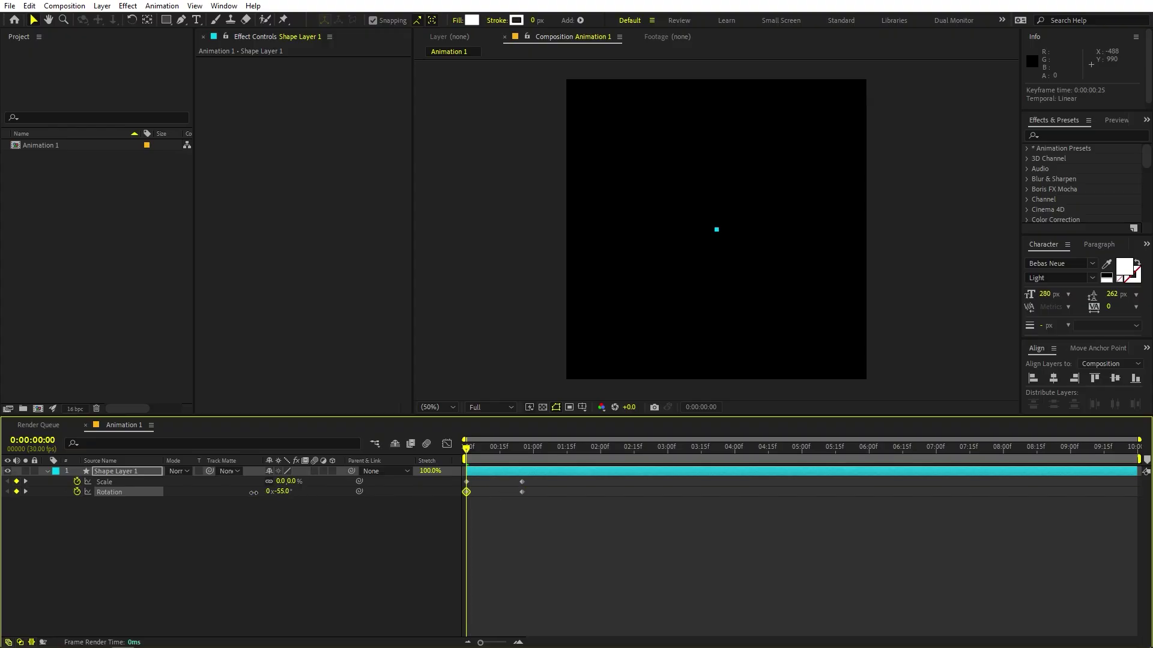
pyautogui.click(281, 491)
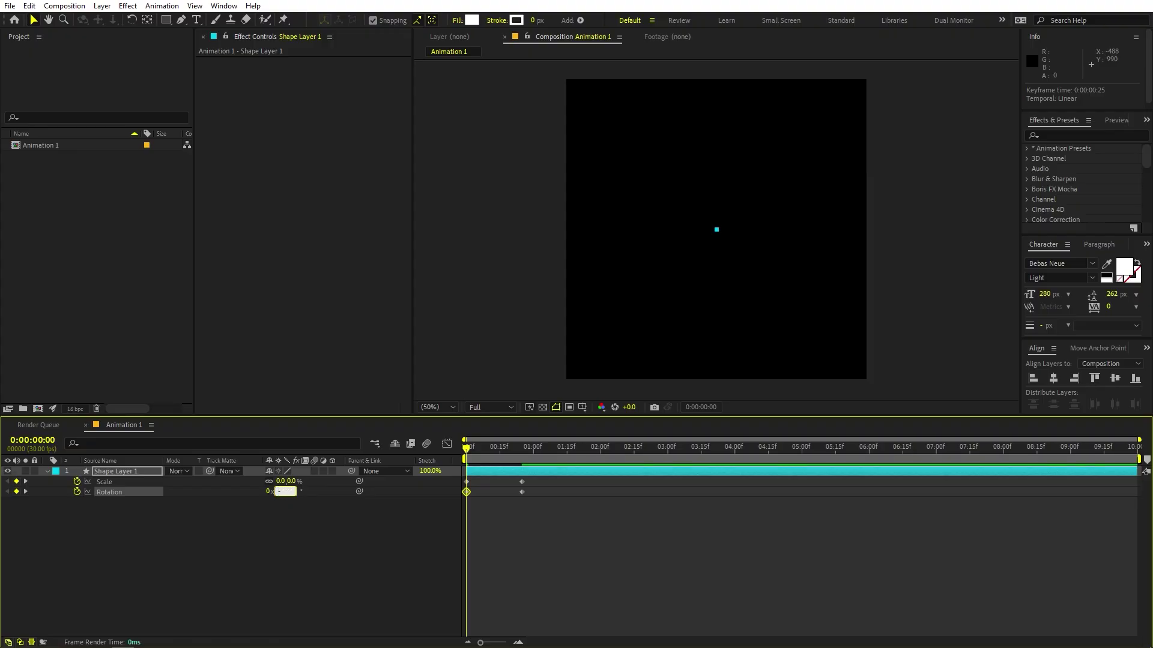
pyautogui.write('-456')
pyautogui.press('Return')
pyautogui.press('space')
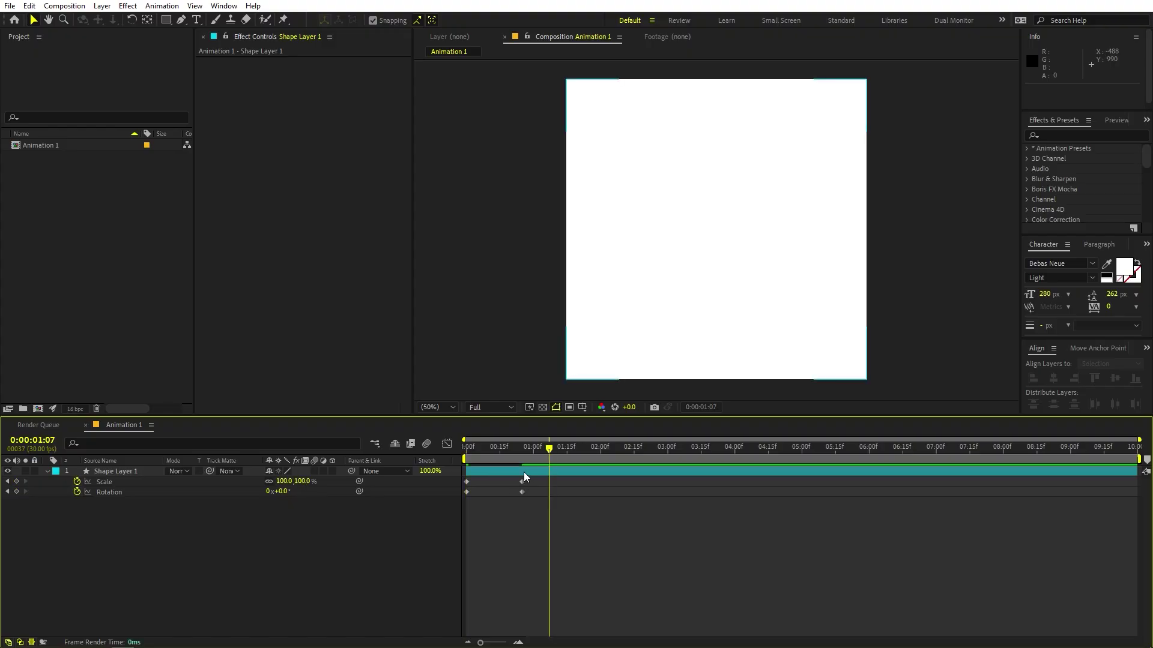
pyautogui.press('space')
pyautogui.press('space')
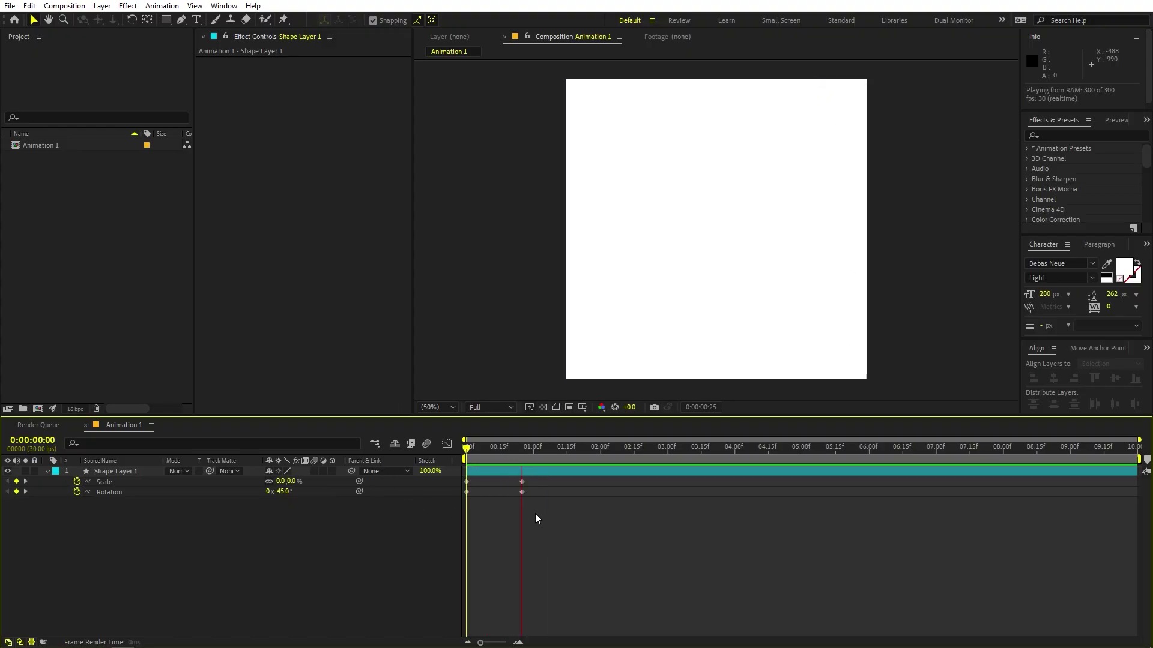
pyautogui.press('space')
# Apply Easy Ease to all scale and rotation keyframes of the shape layer.
pyautogui.moveTo(511, 454); pyautogui.dragTo(455, 469)
pyautogui.moveTo(535, 519); pyautogui.dragTo(428, 484)
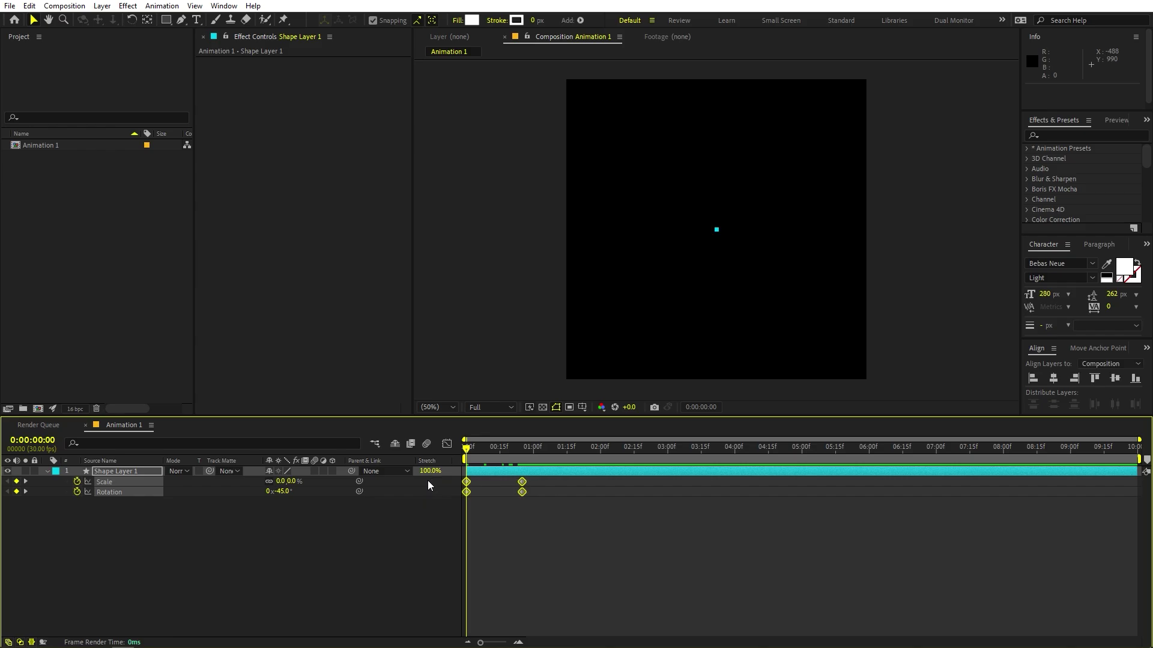
pyautogui.rightClick(466, 481)
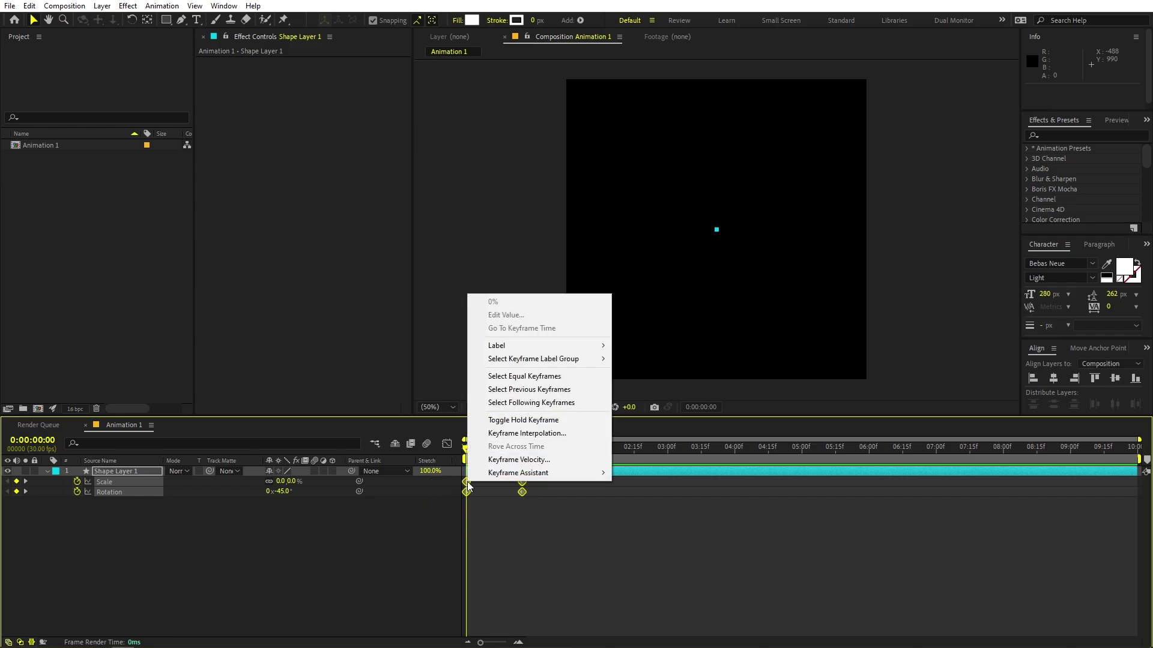
pyautogui.moveTo(510, 476)
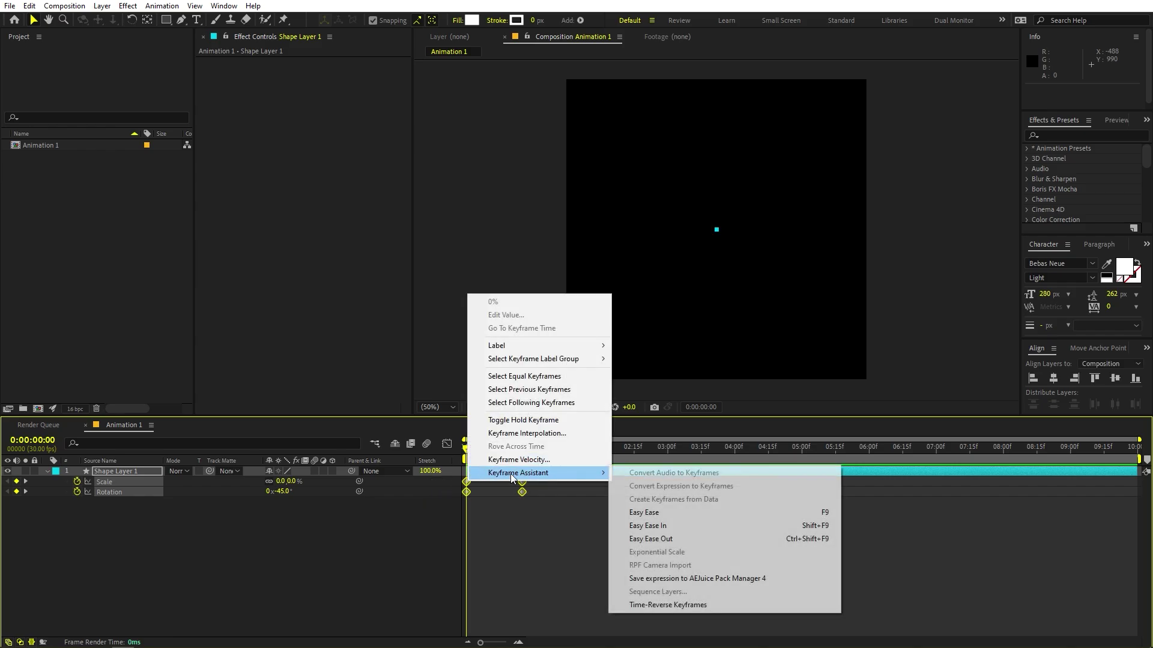
pyautogui.click(672, 512)
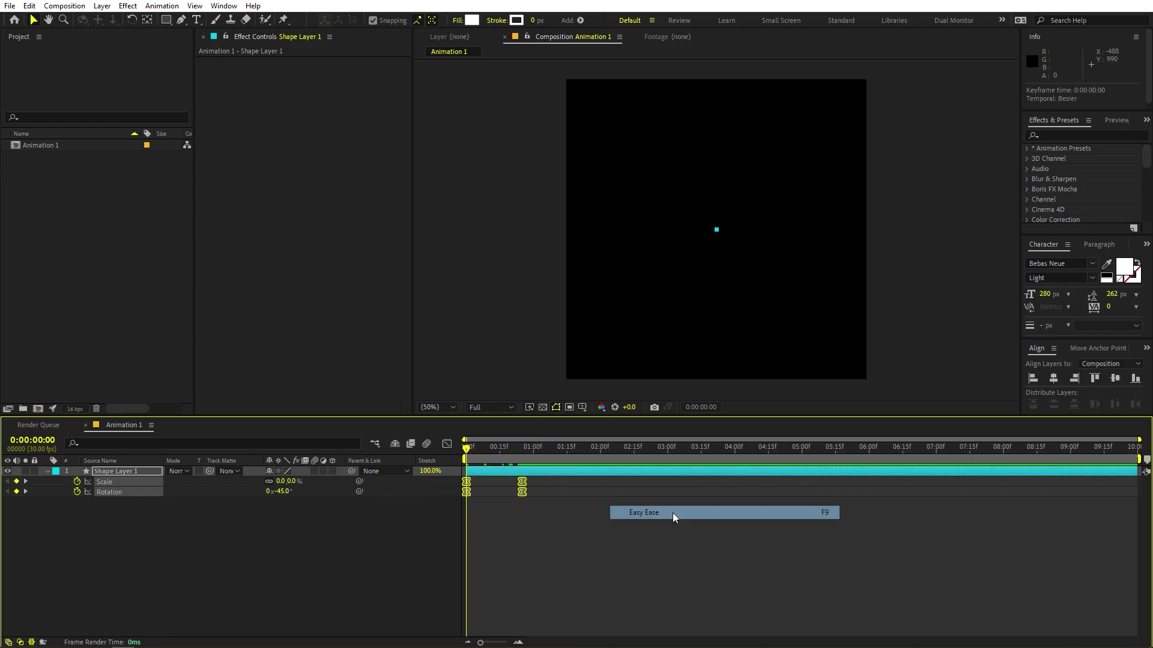
# Reshape the scale and rotation speed curves so they peak near the start and slow down gradually, and preview the motion.
pyautogui.click(446, 443)
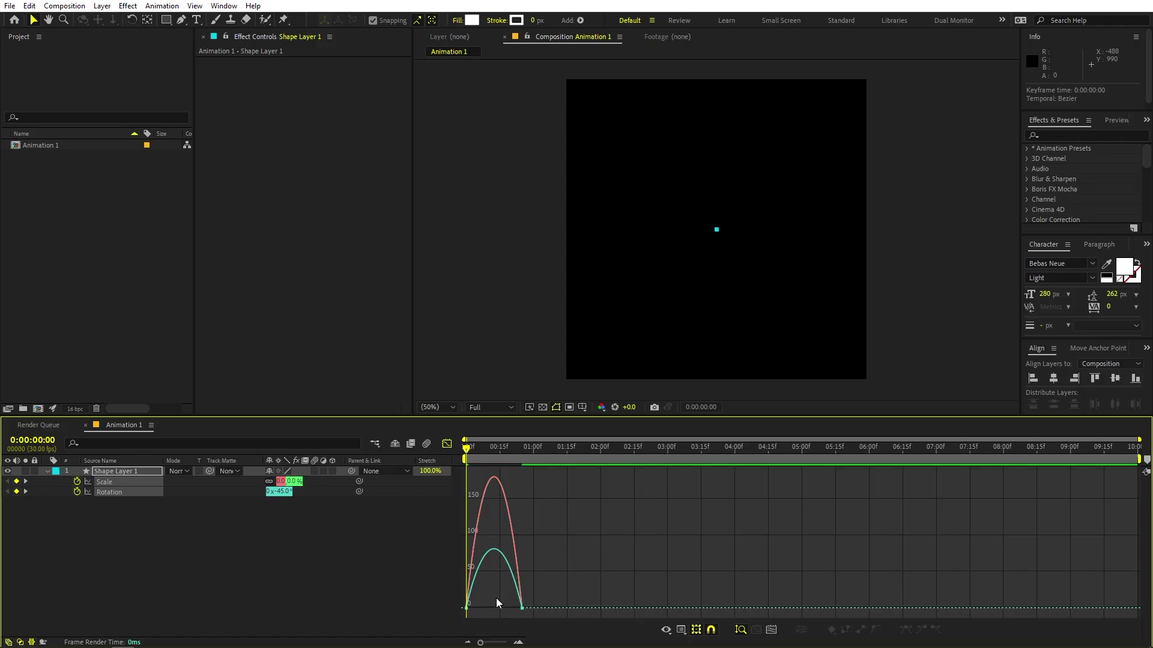
pyautogui.click(681, 630)
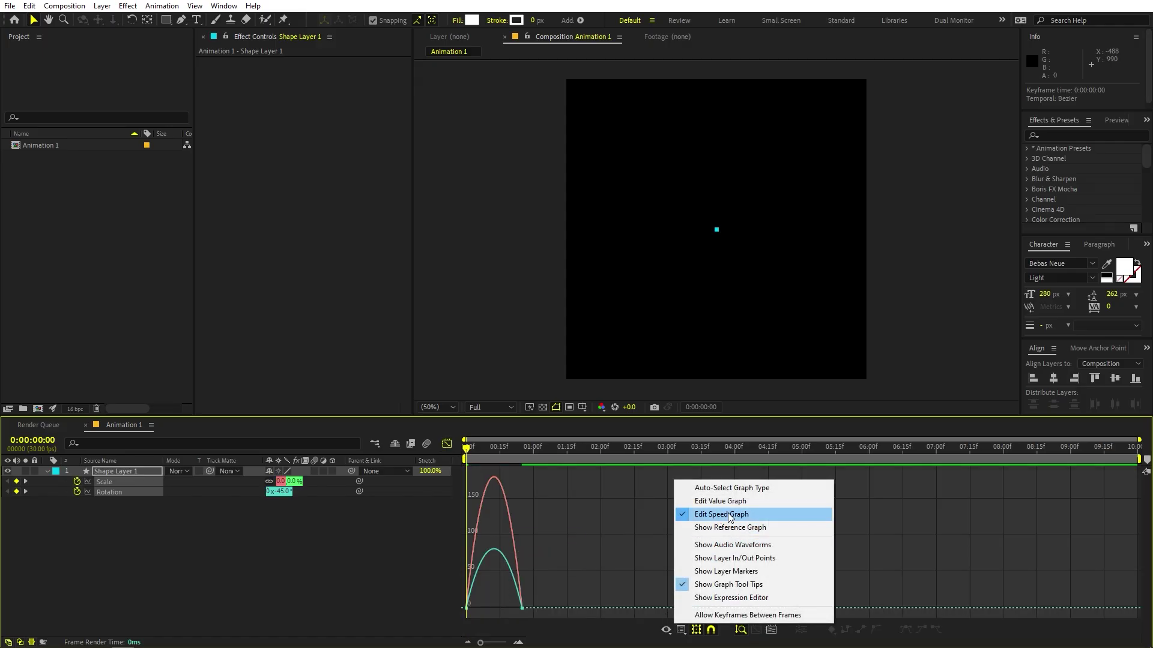
pyautogui.click(709, 503)
pyautogui.moveTo(556, 591); pyautogui.dragTo(478, 608)
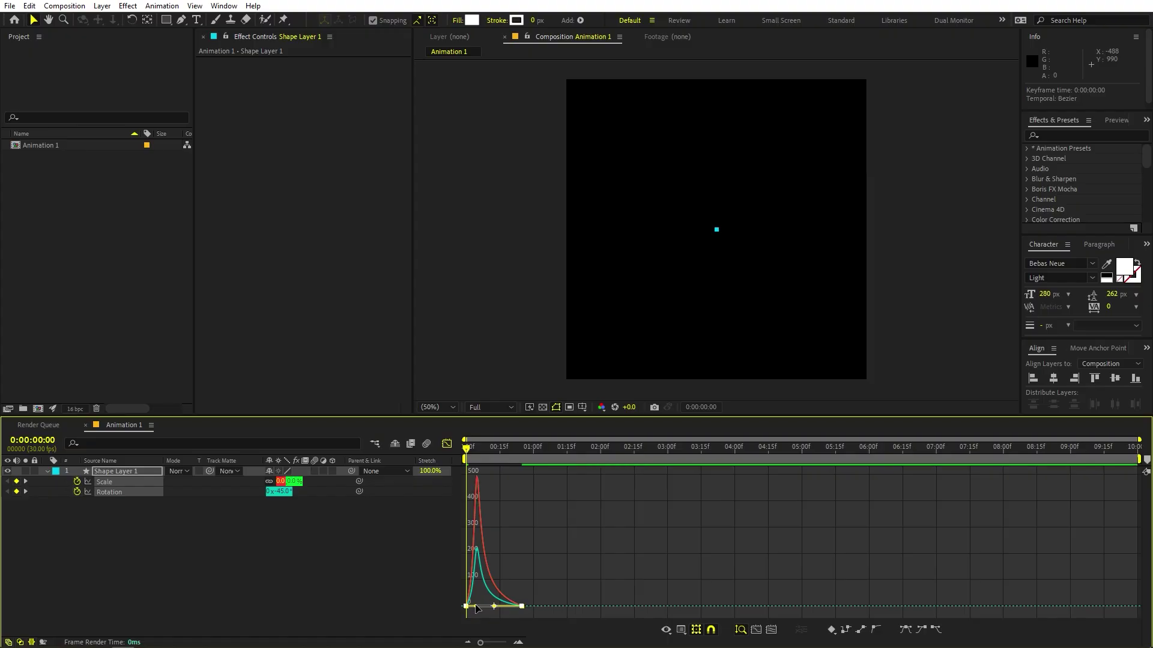
pyautogui.click(447, 444)
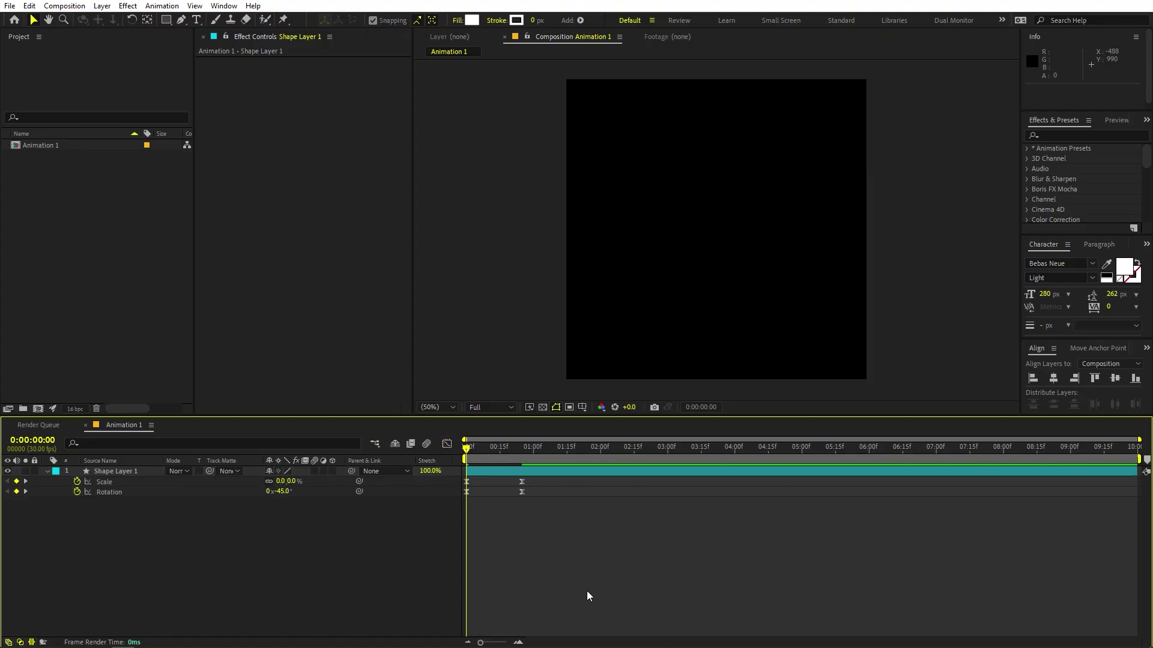
pyautogui.click(591, 577)
pyautogui.press('space')
pyautogui.press('space')
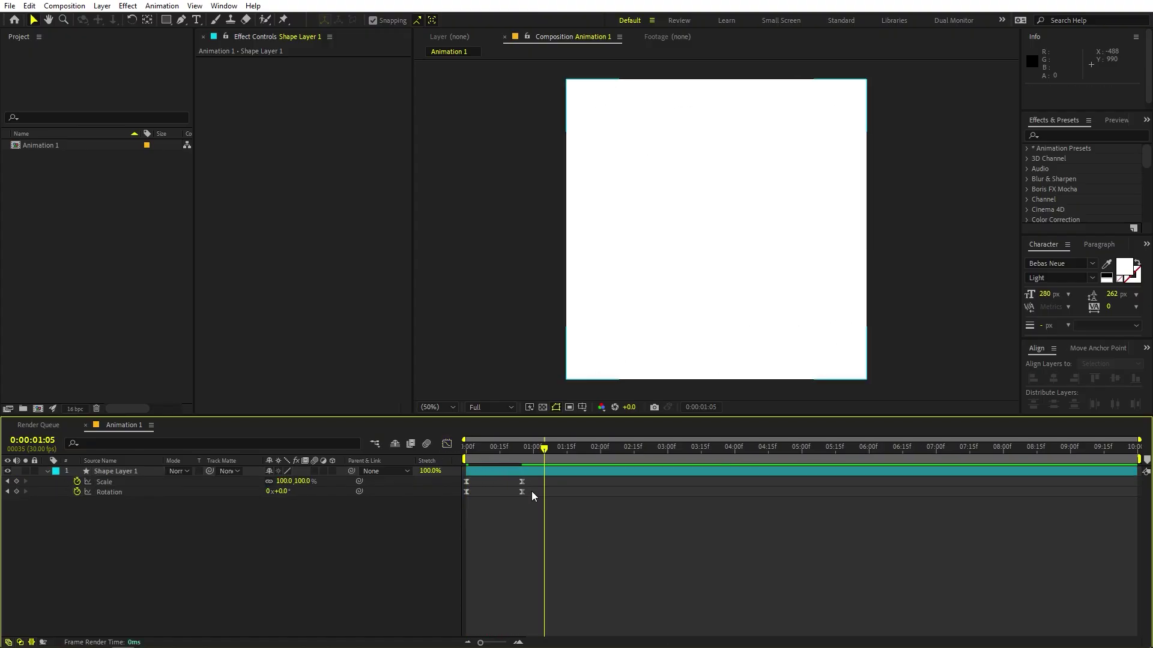
# Move the ending scale and rotation keyframes to 0:00:01:00 and preview the result.
pyautogui.moveTo(515, 499)
pyautogui.mouseDown()
pyautogui.moveTo(529, 477)
pyautogui.moveTo(522, 488)
pyautogui.moveTo(533, 487)
pyautogui.mouseUp()
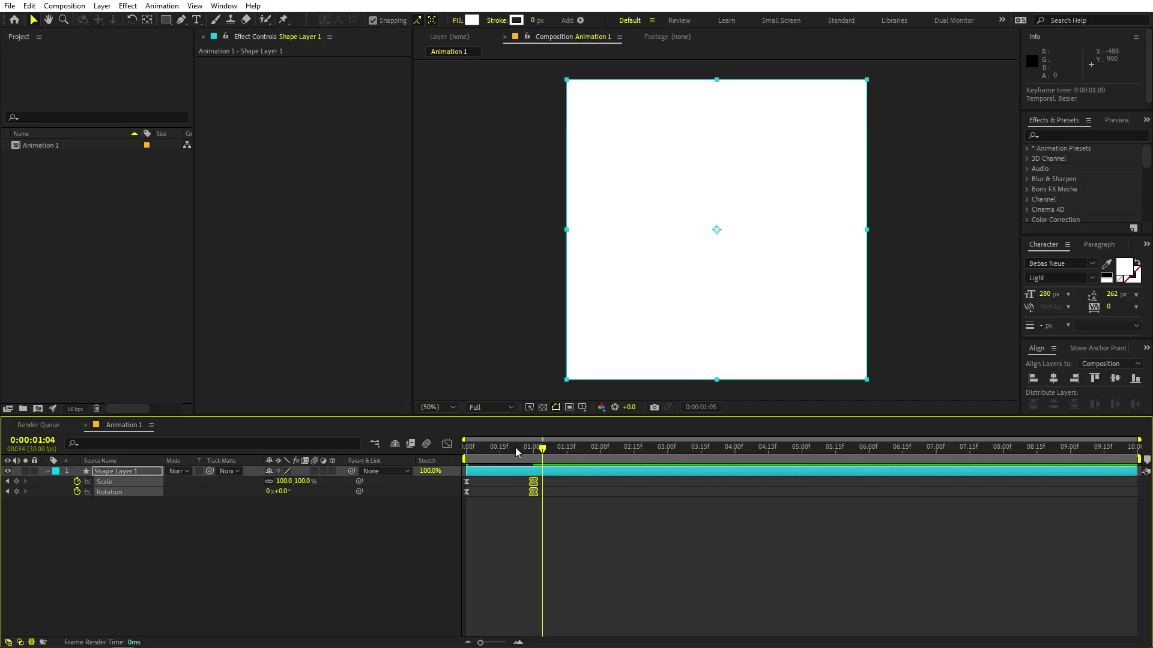
pyautogui.press('space')
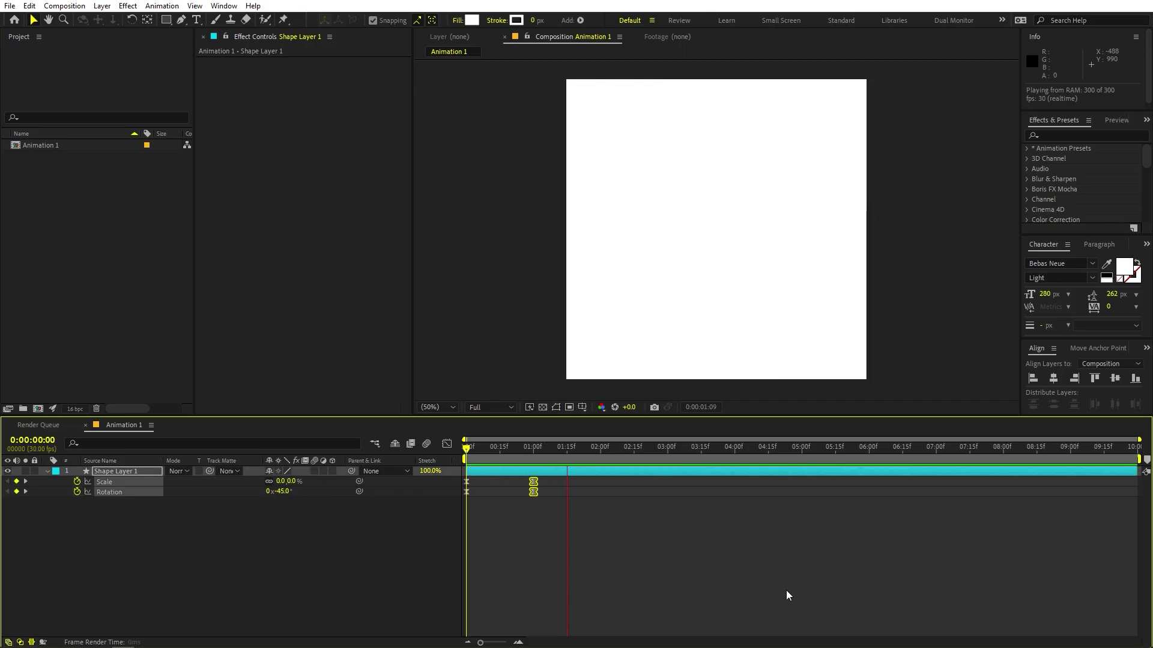
pyautogui.click(784, 592)
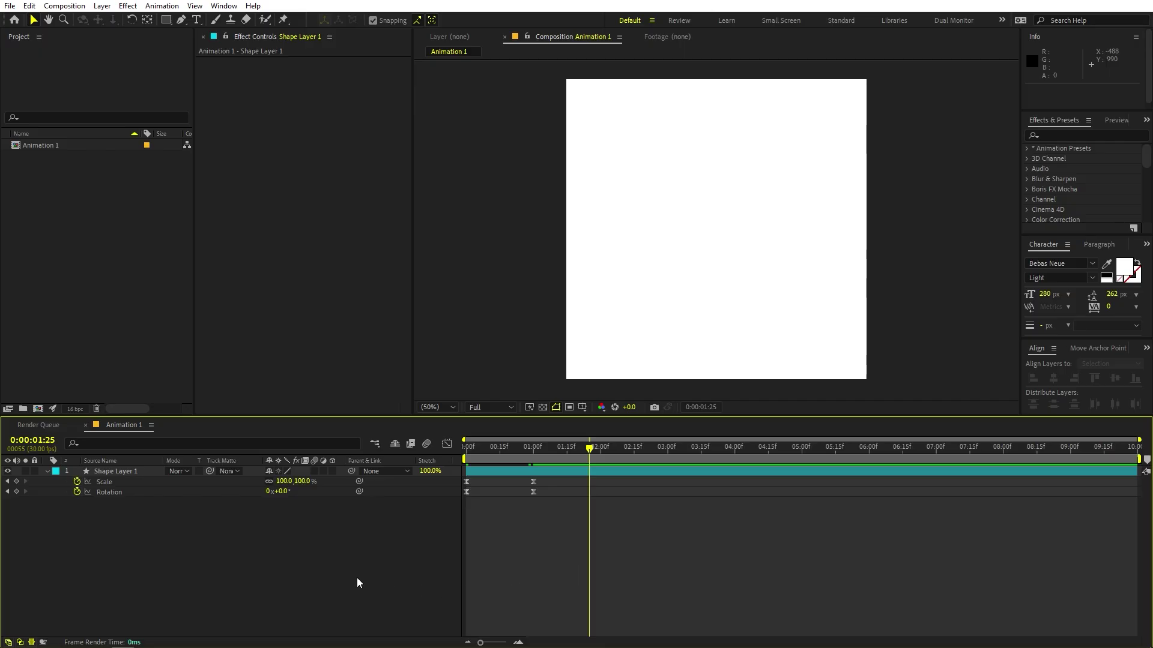
# Draw a circle over the white square with the Ellipse tool and center it horizontally and vertically in the composition.
pyautogui.click(165, 22)
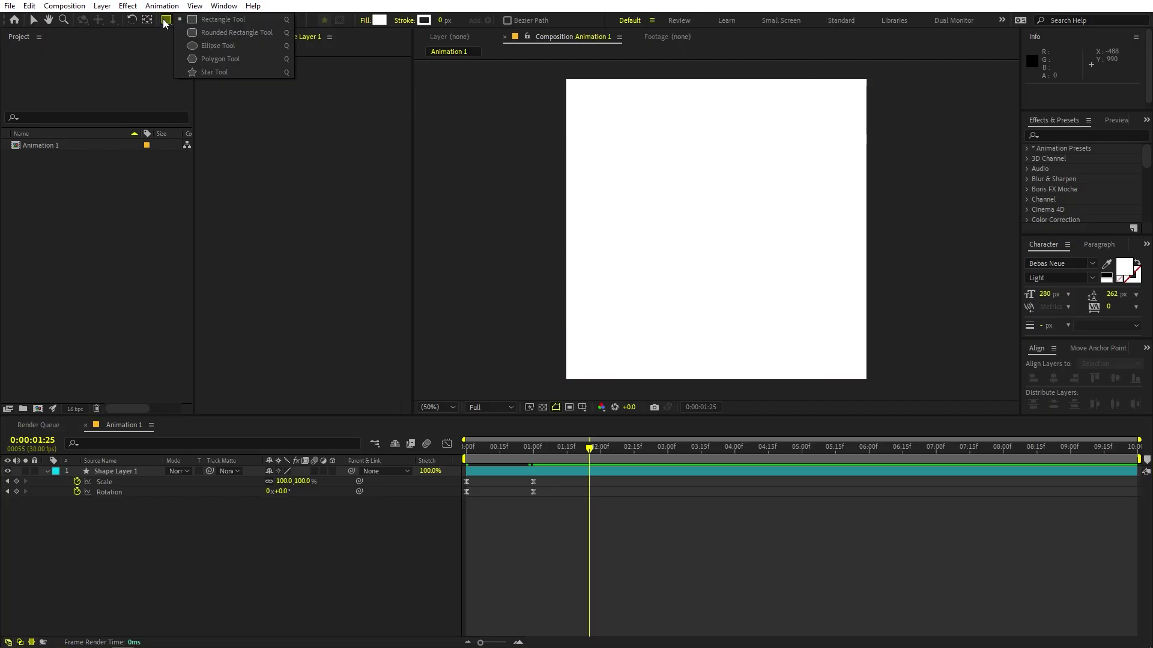
pyautogui.click(217, 46)
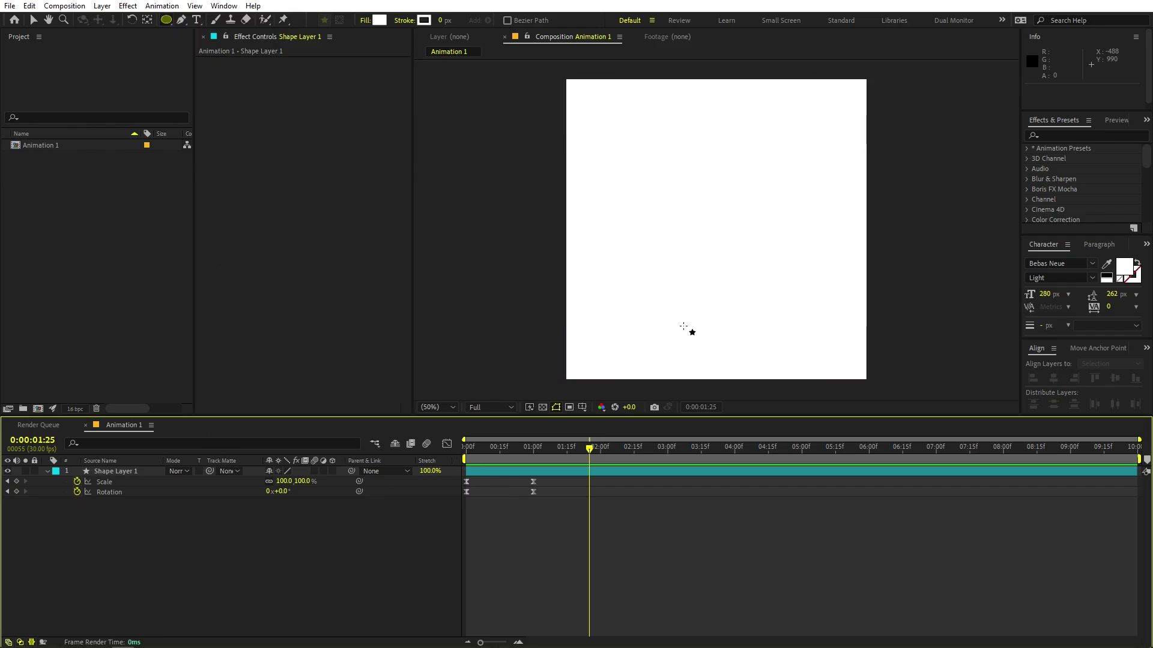
pyautogui.moveTo(738, 241)
pyautogui.mouseDown()
pyautogui.moveTo(628, 116)
pyautogui.moveTo(676, 149)
pyautogui.moveTo(651, 139)
pyautogui.mouseUp()
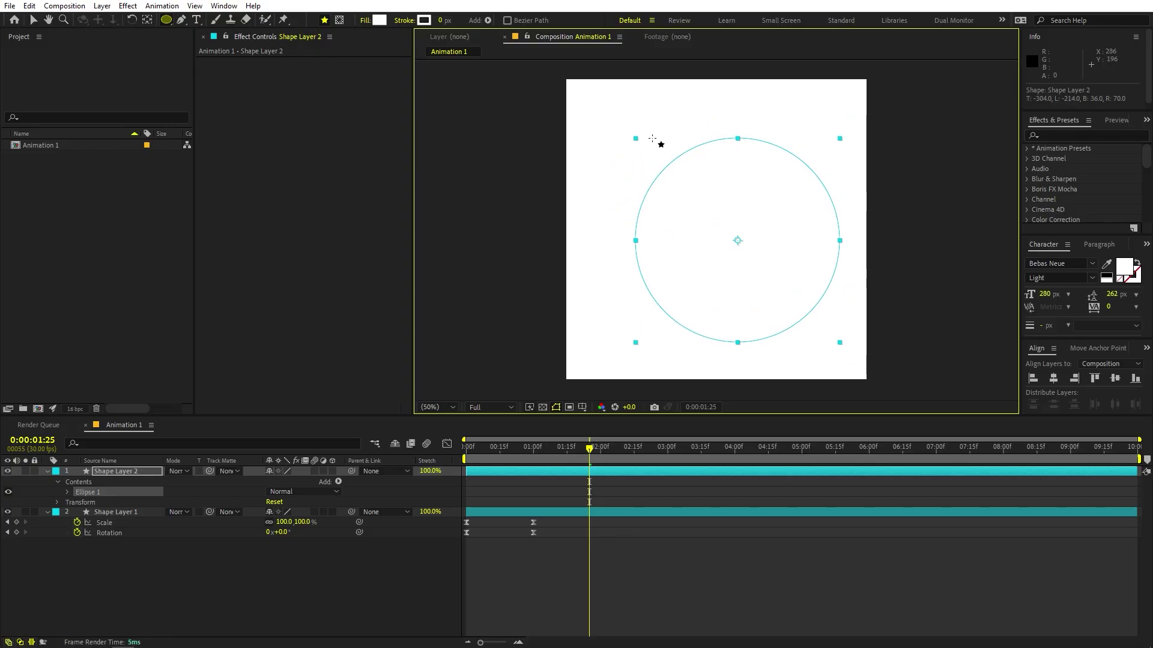
pyautogui.click(1053, 378)
pyautogui.click(1115, 379)
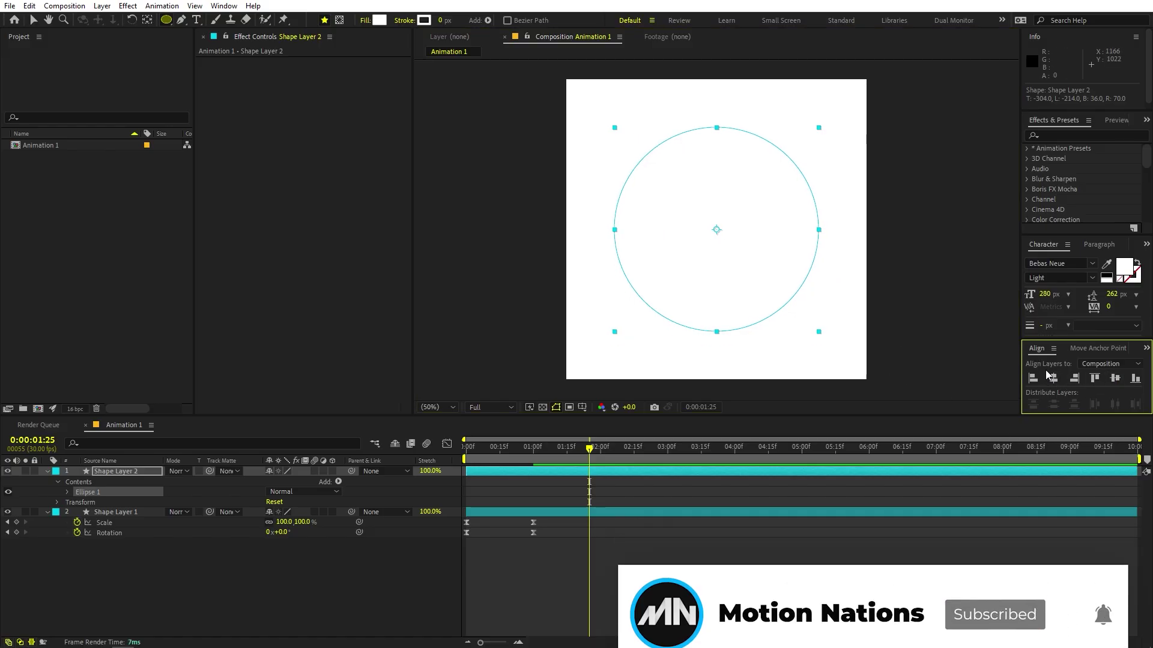
pyautogui.click(224, 6)
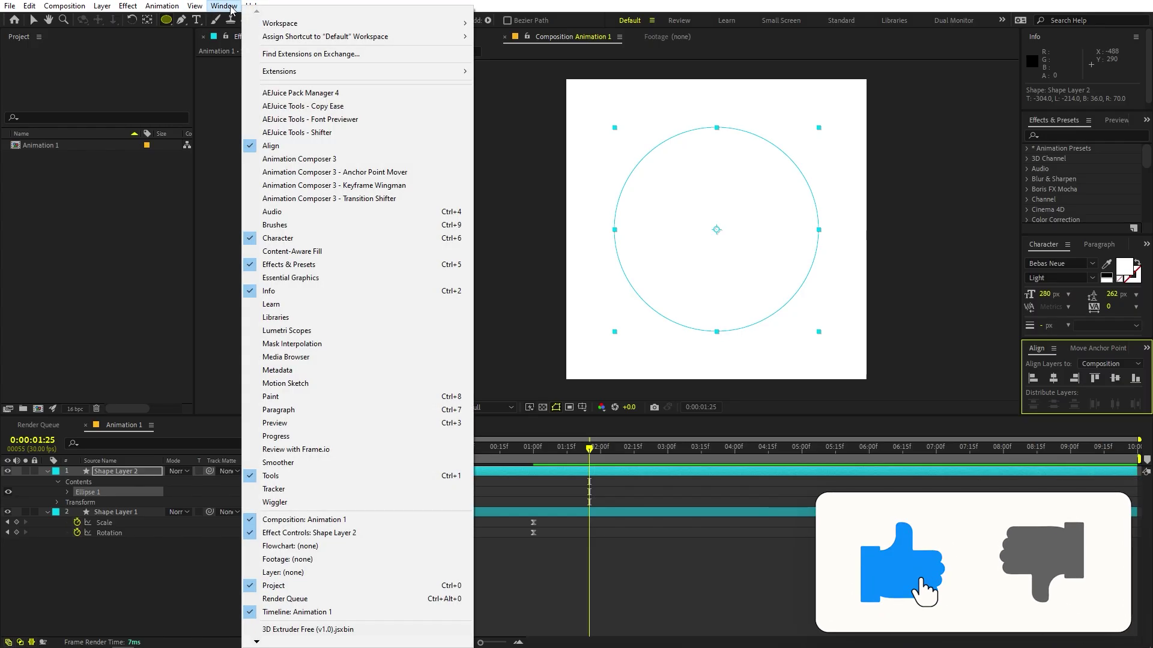
pyautogui.click(689, 600)
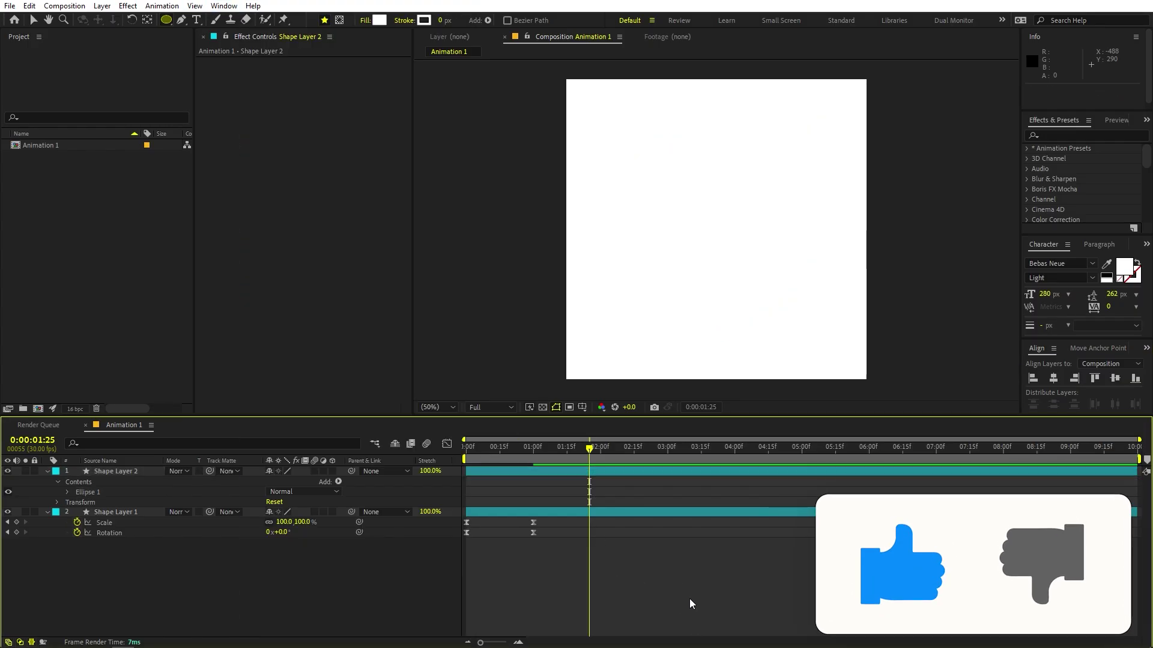
# Set the circle layer's fill color to red, FF0000.
pyautogui.click(619, 473)
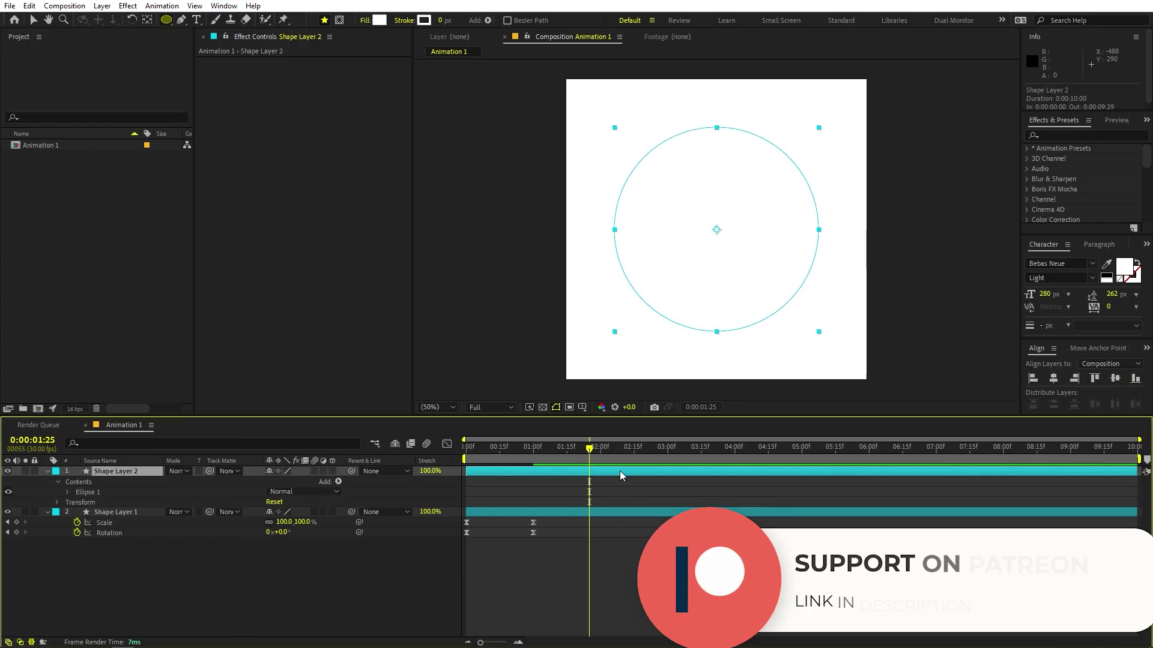
pyautogui.click(379, 20)
pyautogui.write('ff0000')
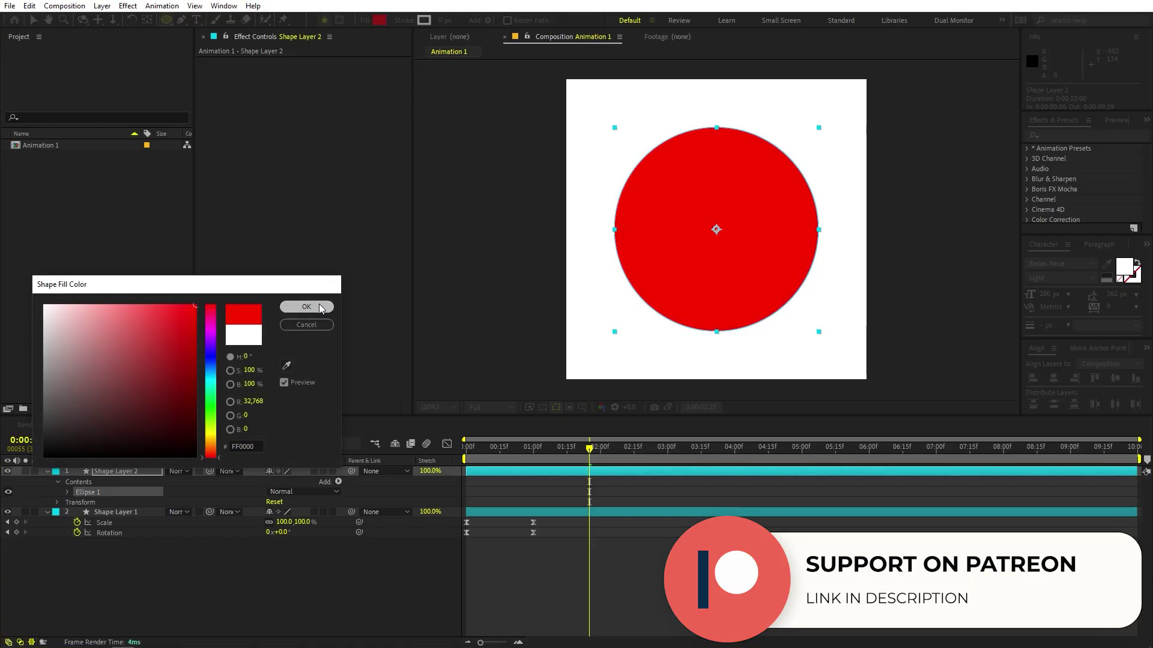
pyautogui.click(302, 308)
pyautogui.click(602, 575)
# Animate the red circle's scale from 0% at 0:00:01:00 to 100% at 0:00:01:25.
pyautogui.click(118, 473)
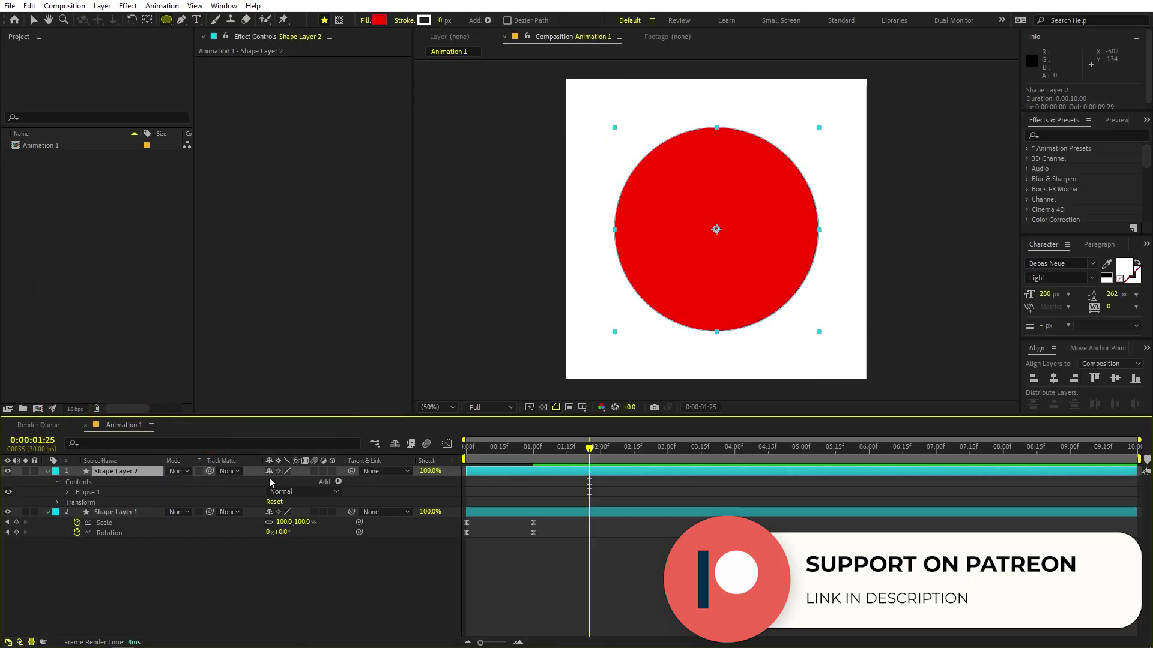
pyautogui.press('s')
pyautogui.click(77, 481)
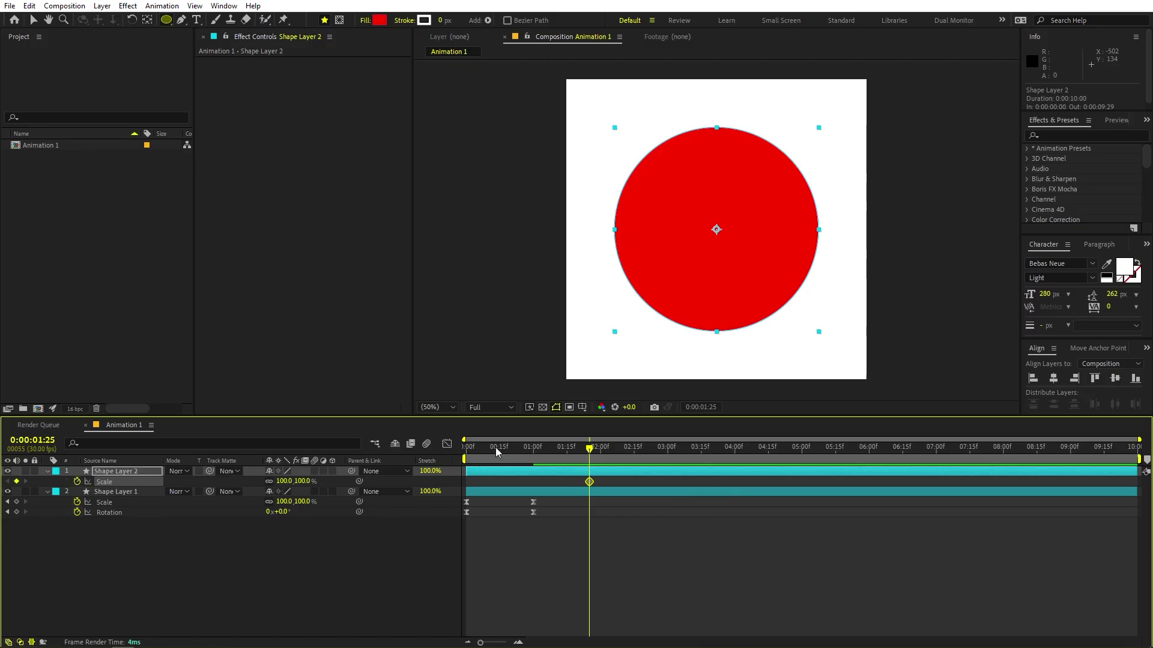
pyautogui.moveTo(553, 452); pyautogui.dragTo(534, 457)
pyautogui.click(285, 481)
pyautogui.write('0')
pyautogui.press('Return')
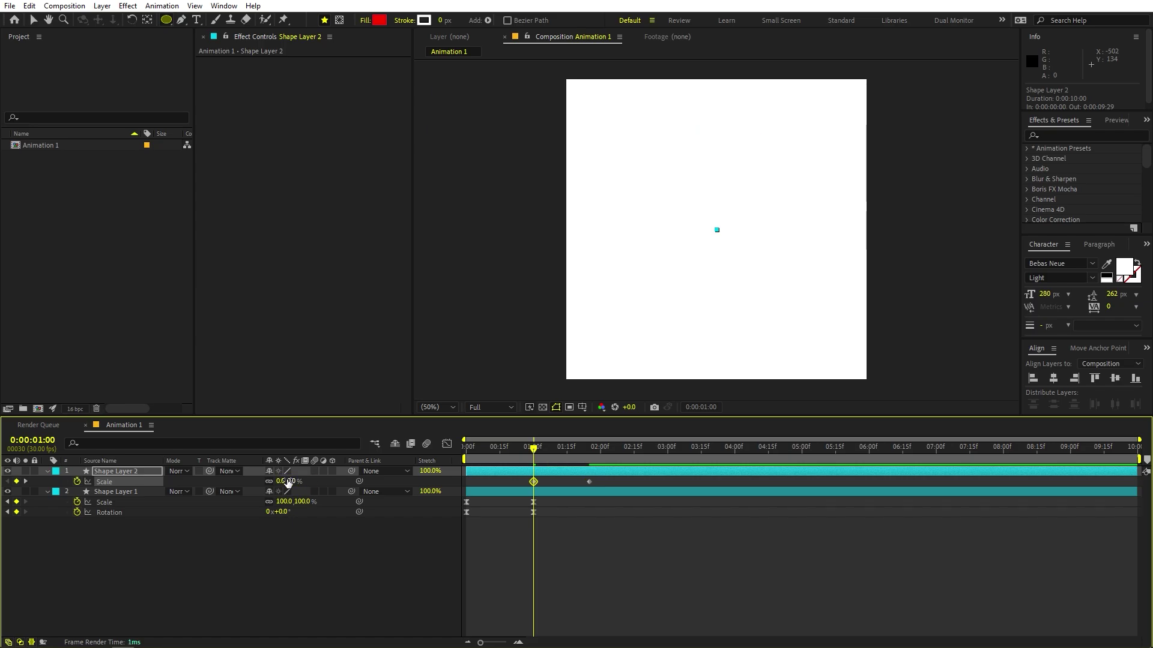
# Ease the red circle's scale keyframes, reshape their speed curve to peak near the start, and preview the motion.
pyautogui.moveTo(602, 482); pyautogui.dragTo(499, 489)
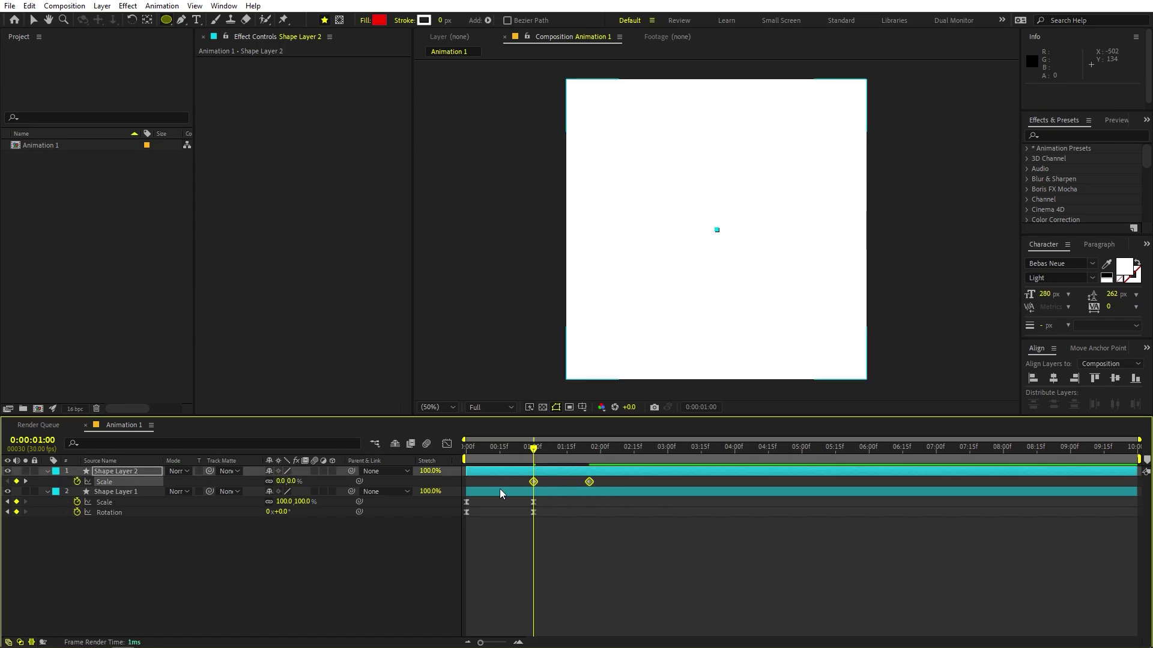
pyautogui.click(448, 445)
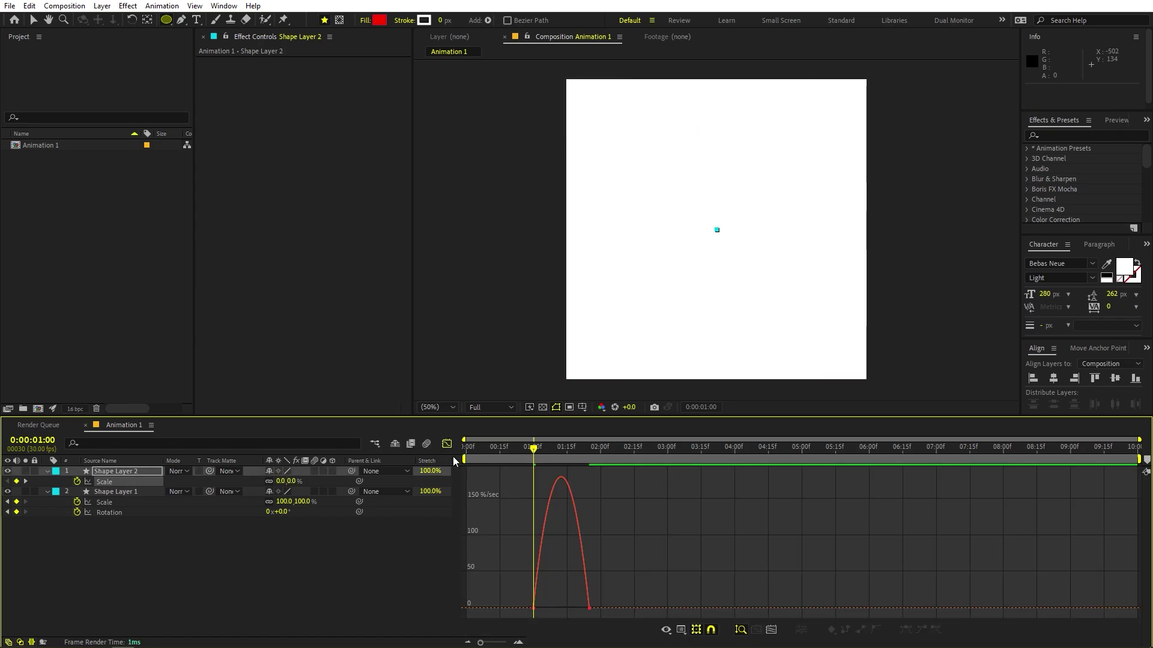
pyautogui.moveTo(602, 586); pyautogui.dragTo(561, 608)
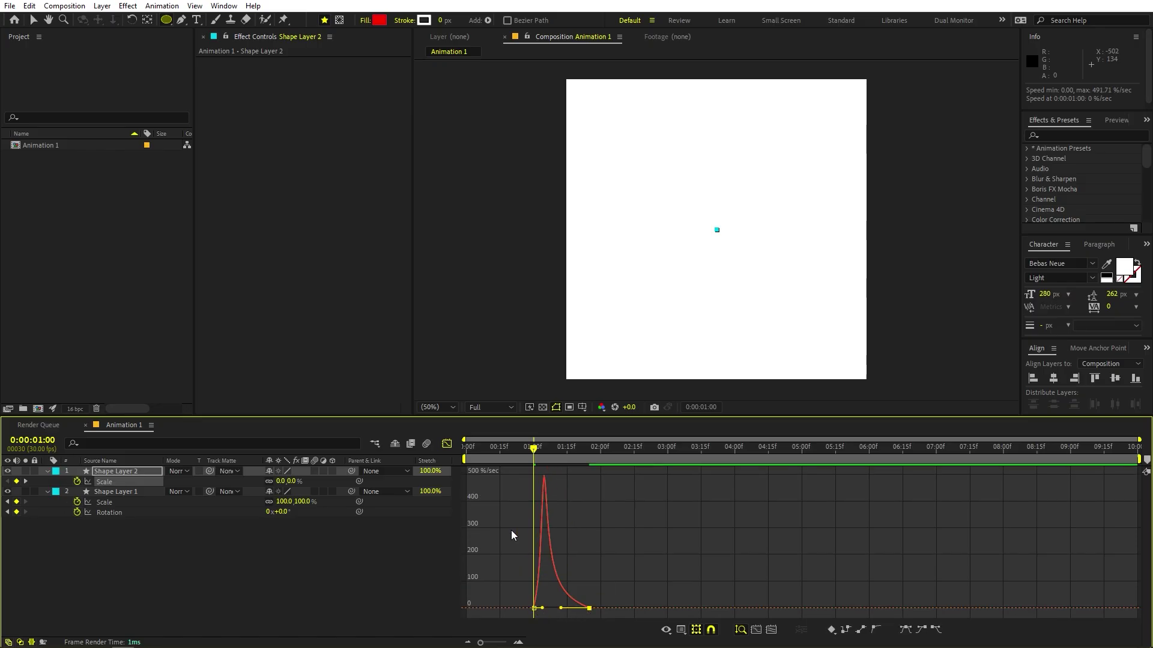
pyautogui.click(447, 443)
pyautogui.press('space')
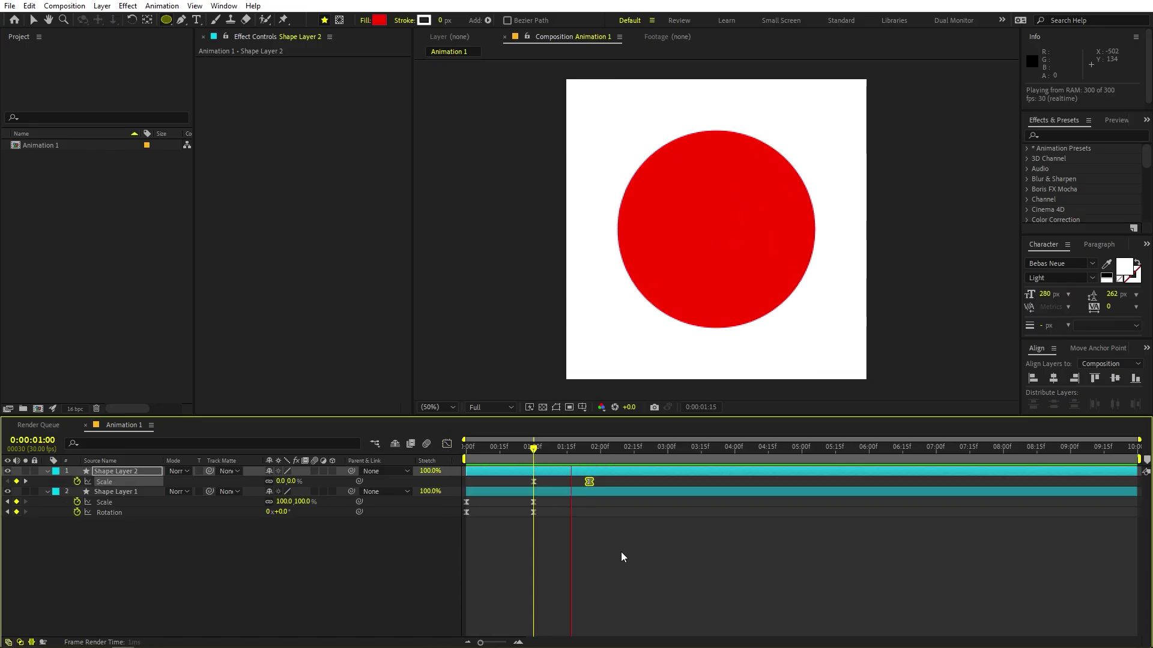
pyautogui.press('space')
pyautogui.click(545, 518)
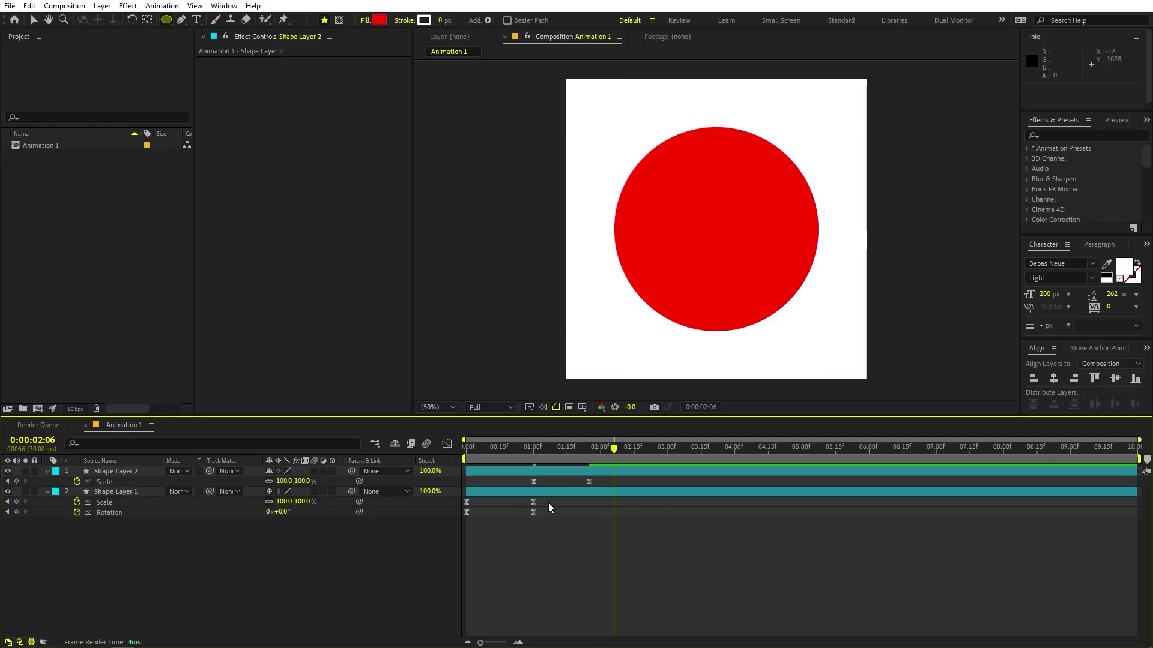
# Shift the red circle layer in time to start at 0:00:00:13 and preview the animation from the beginning.
pyautogui.moveTo(563, 454); pyautogui.dragTo(534, 456)
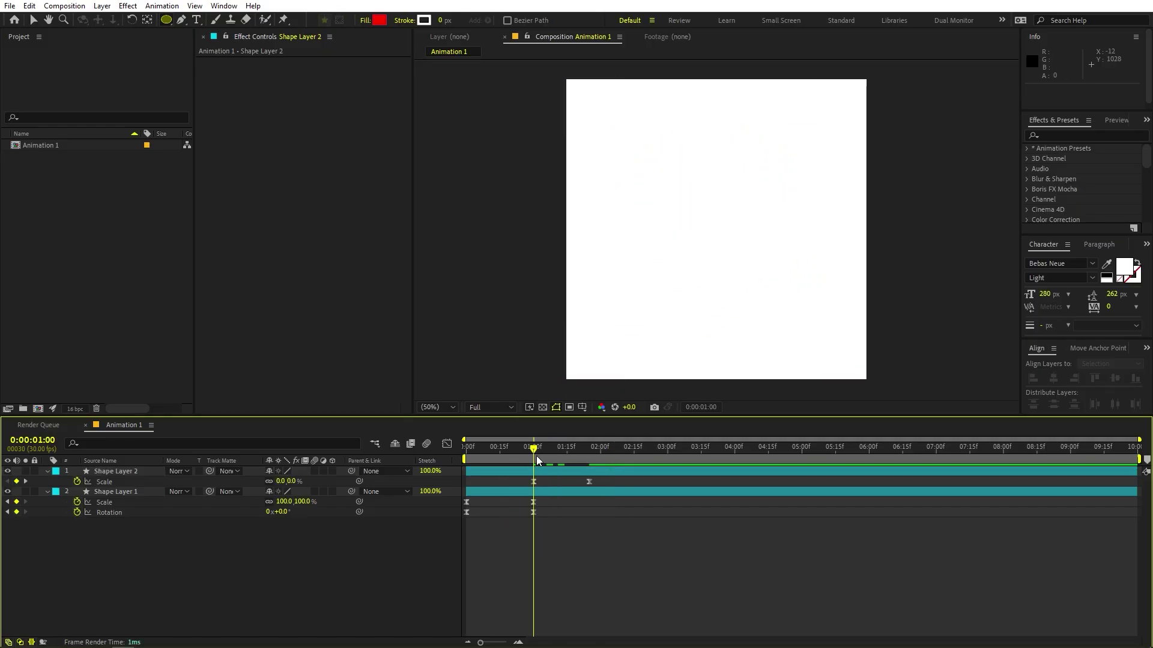
pyautogui.click(477, 470)
pyautogui.moveTo(467, 470); pyautogui.dragTo(515, 470)
pyautogui.click(629, 572)
pyautogui.press('Home')
pyautogui.press('space')
pyautogui.press('Home')
pyautogui.press('space')
pyautogui.click(578, 535)
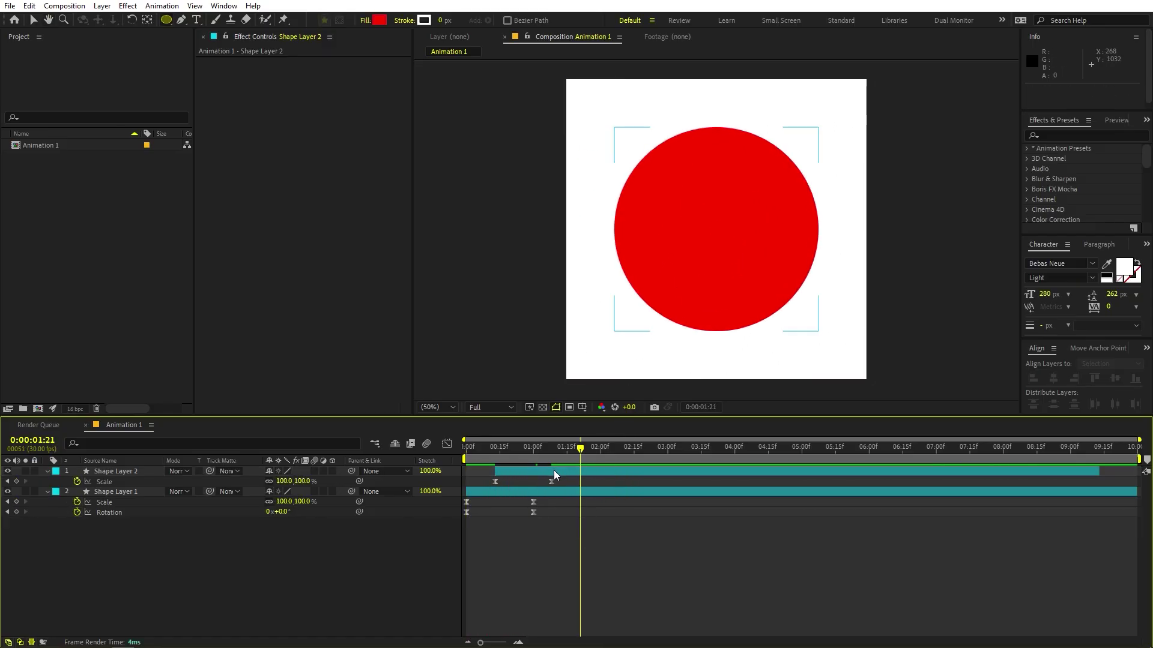
# Duplicate the red circle layer and shift the copy to start at 0:00:00:19.
pyautogui.click(533, 472)
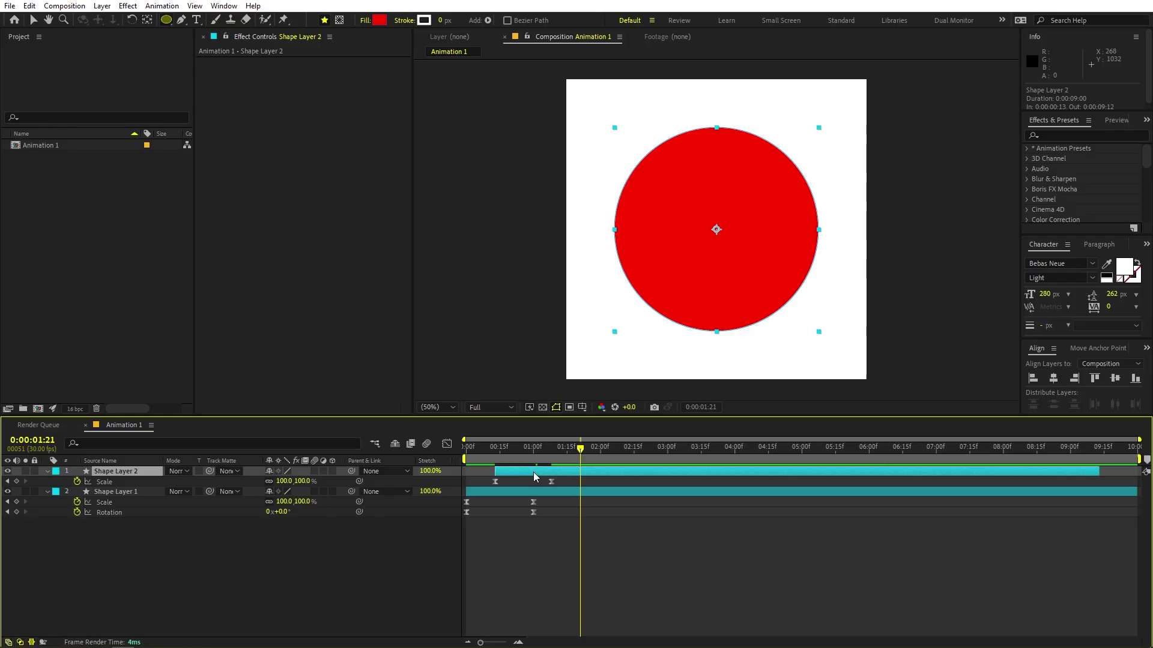
pyautogui.hotkey('ctrl', 'd')
pyautogui.moveTo(529, 473); pyautogui.dragTo(524, 473)
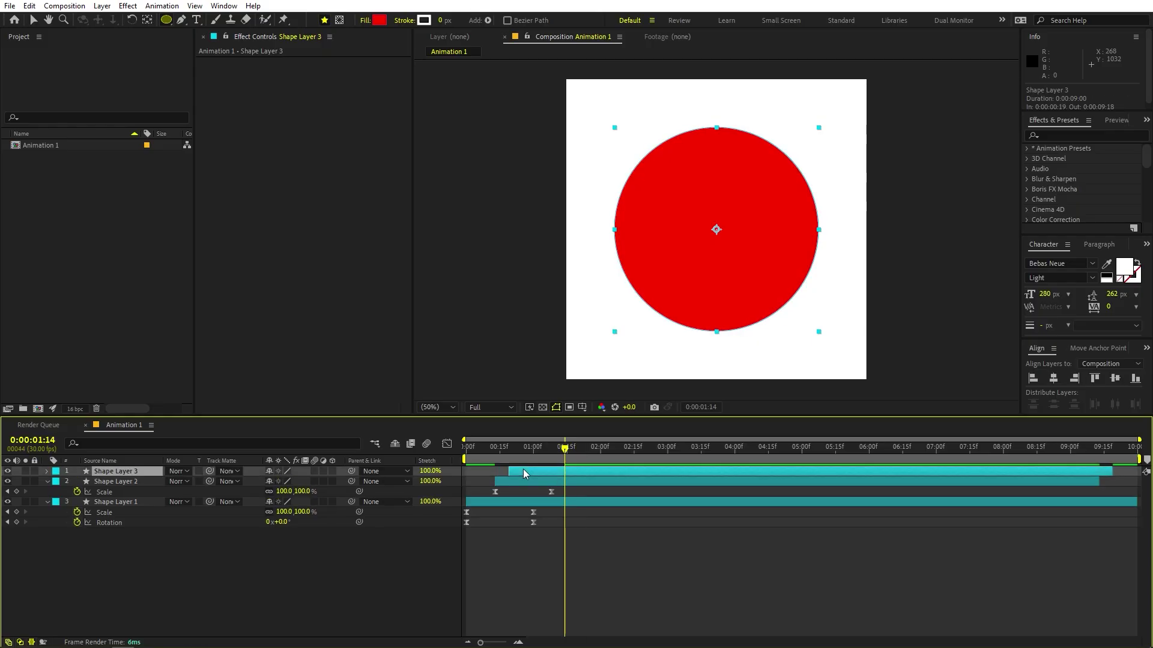
# Set the duplicated circle's ending scale to 62.5% and sample the background's white as its fill color.
pyautogui.press('u')
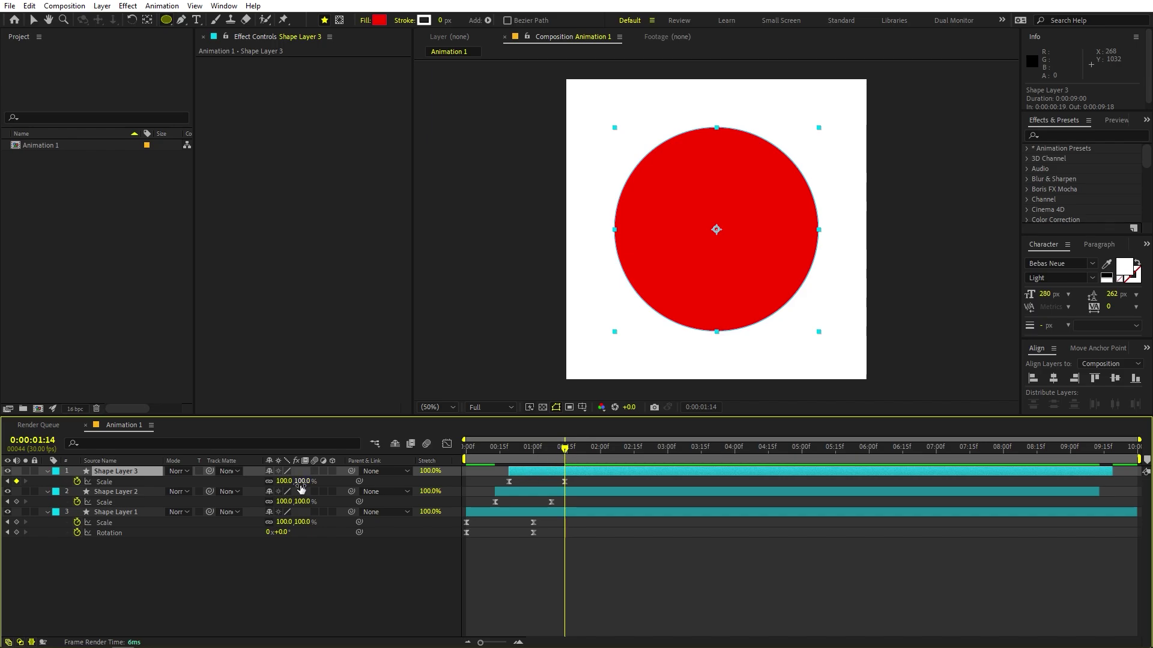
pyautogui.moveTo(302, 487); pyautogui.dragTo(90, 500)
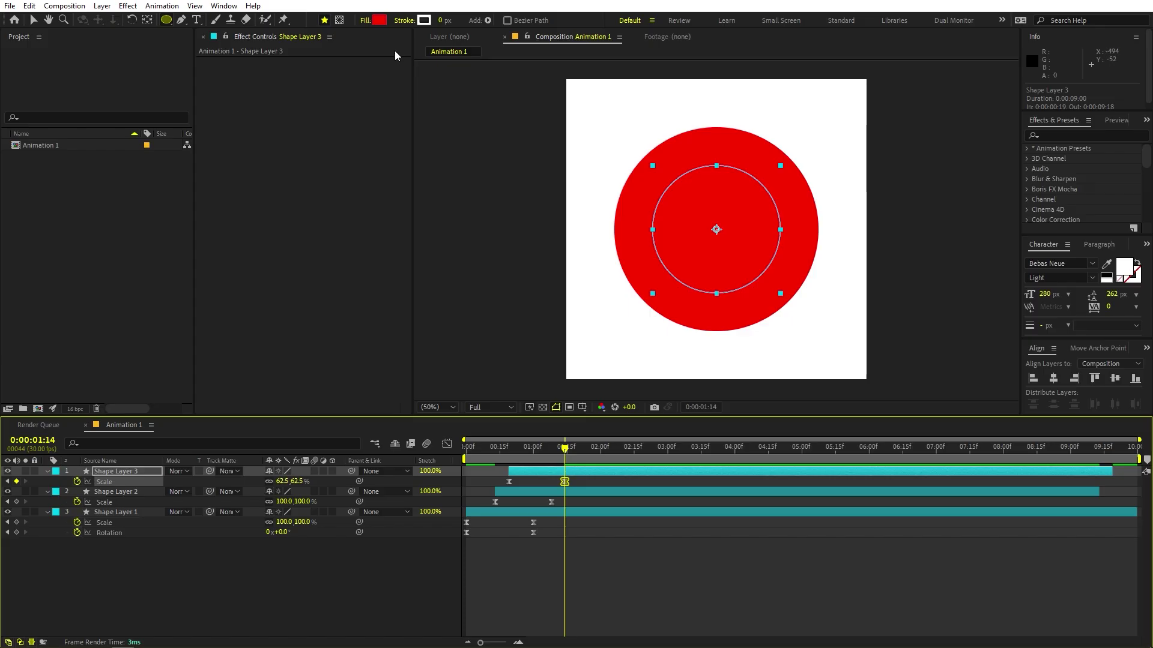
pyautogui.click(380, 19)
pyautogui.click(286, 366)
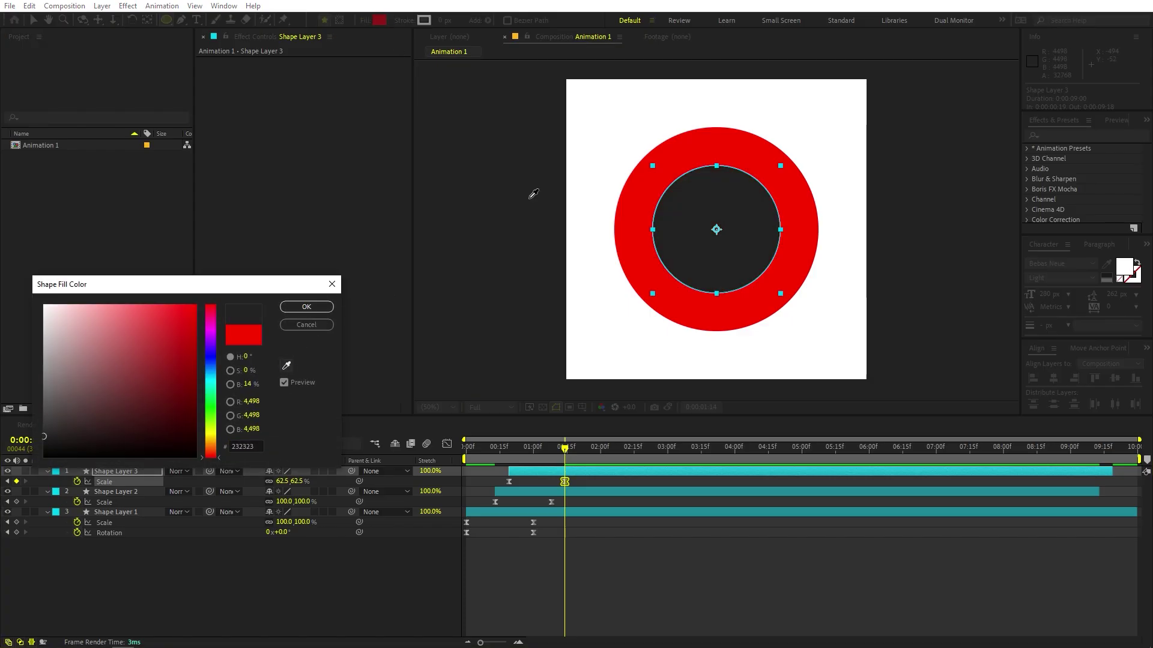
pyautogui.click(589, 136)
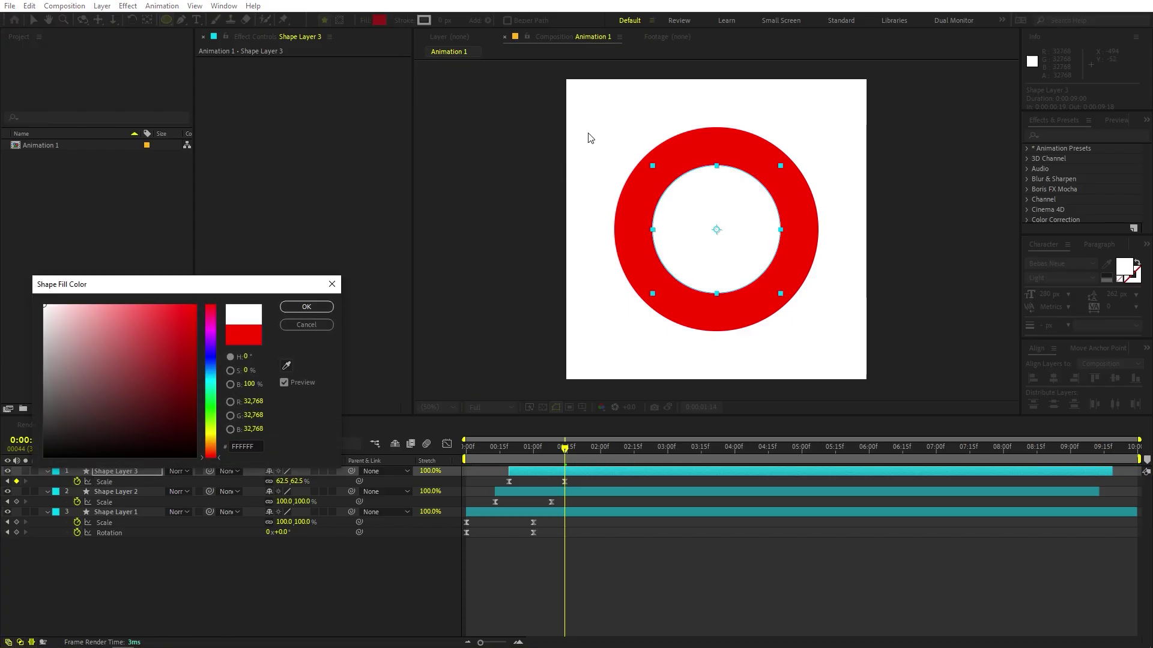
pyautogui.click(307, 307)
# Duplicate the white circle layer and shift the copy to start at 0:00:00:27.
pyautogui.click(104, 474)
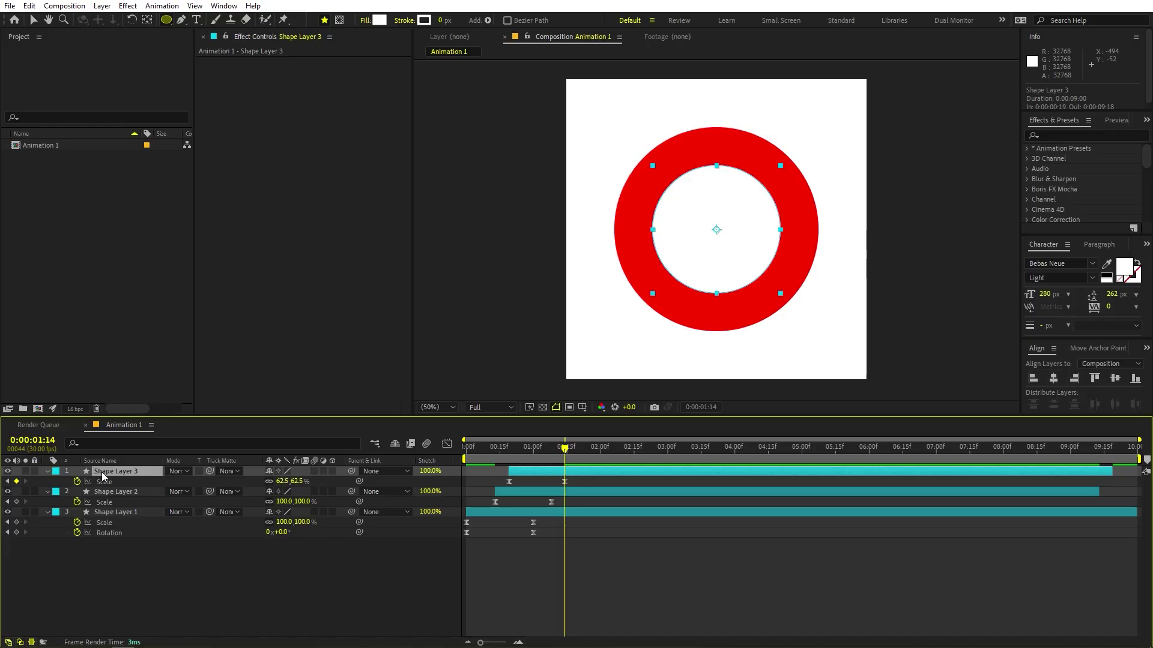
pyautogui.hotkey('ctrl', 'd')
pyautogui.moveTo(551, 476); pyautogui.dragTo(591, 456)
# Set the newest circle's ending scale to 31.1% and its fill to red, and preview the animation.
pyautogui.press('u')
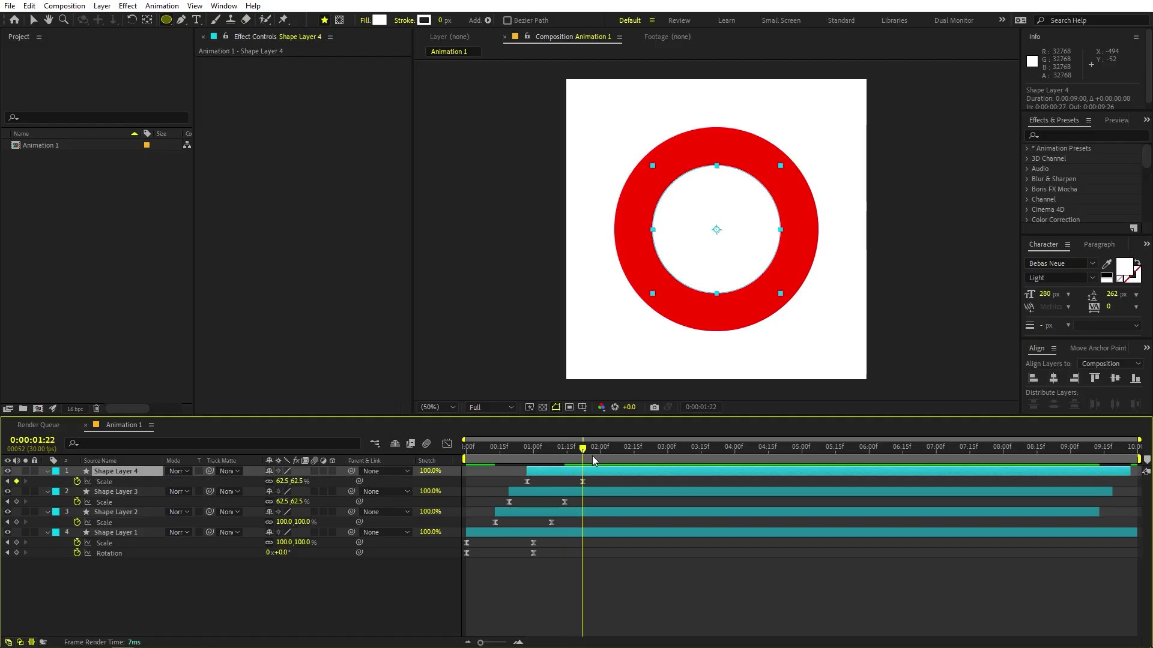
pyautogui.moveTo(282, 481); pyautogui.dragTo(123, 509)
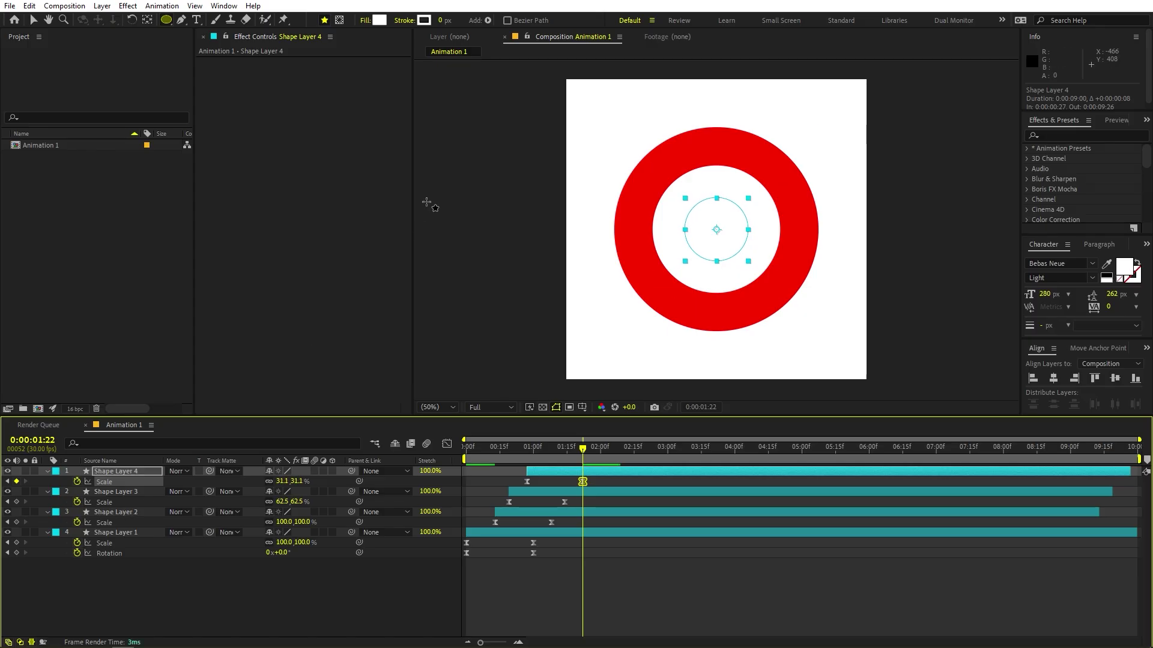
pyautogui.click(380, 20)
pyautogui.click(197, 307)
pyautogui.click(302, 310)
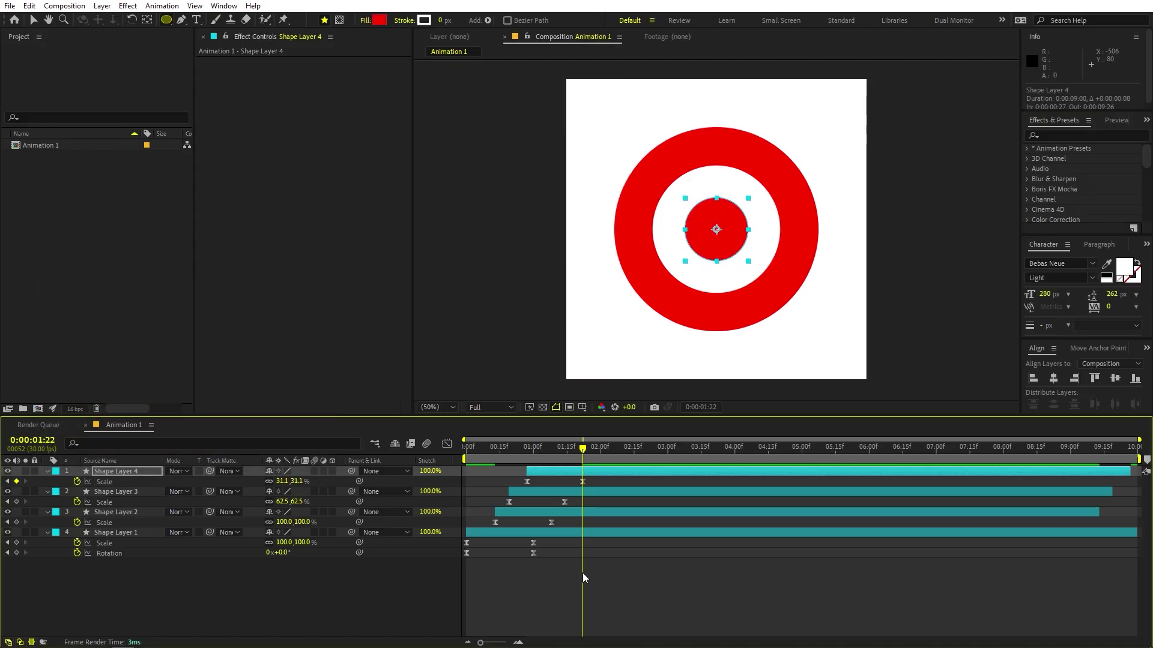
pyautogui.click(582, 578)
pyautogui.press('space')
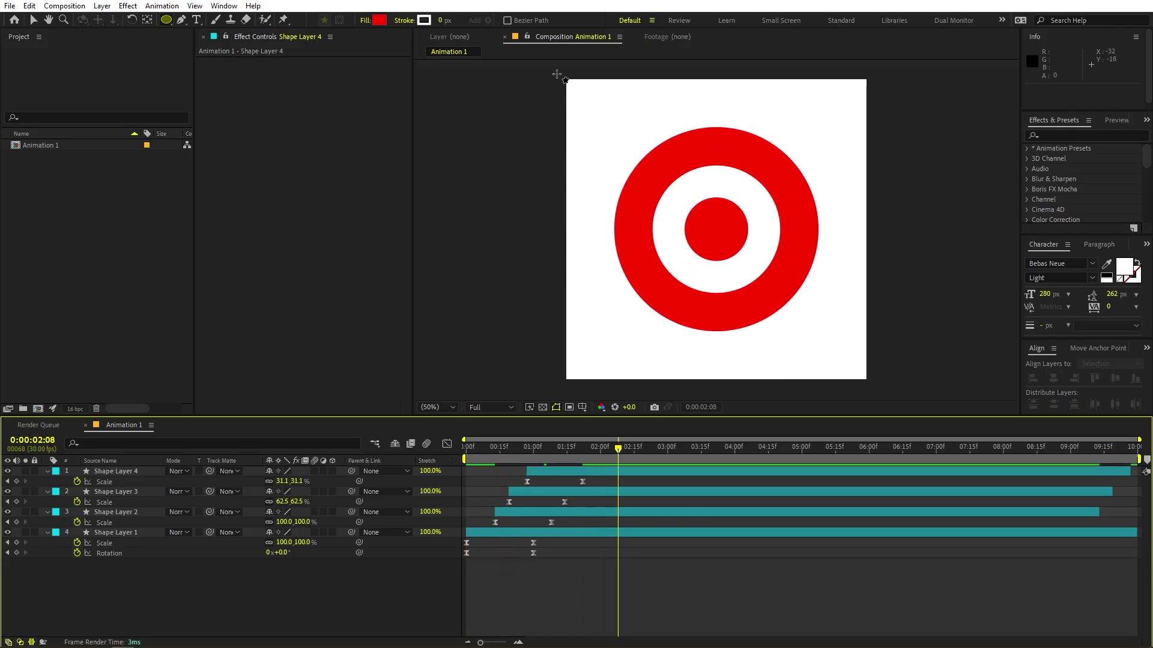
# Add a red rectangle shape layer that fills the whole composition, with no layer selected beforehand.
pyautogui.moveTo(181, 20); pyautogui.dragTo(201, 24)
pyautogui.press('q')
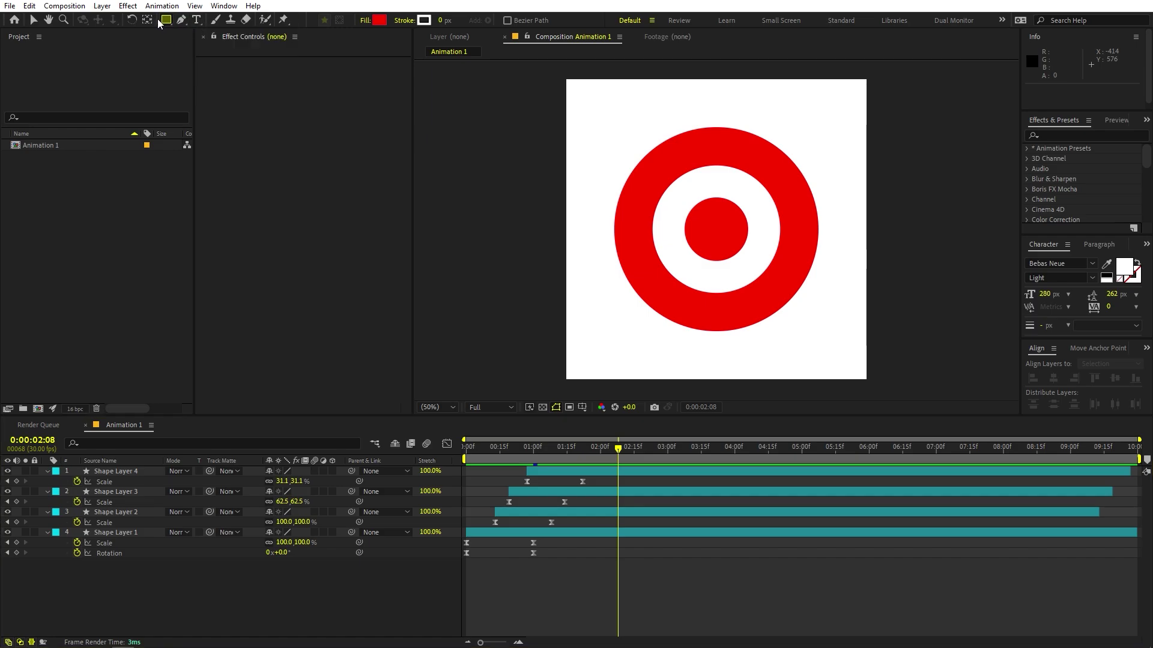
pyautogui.doubleClick(166, 20)
pyautogui.press('v')
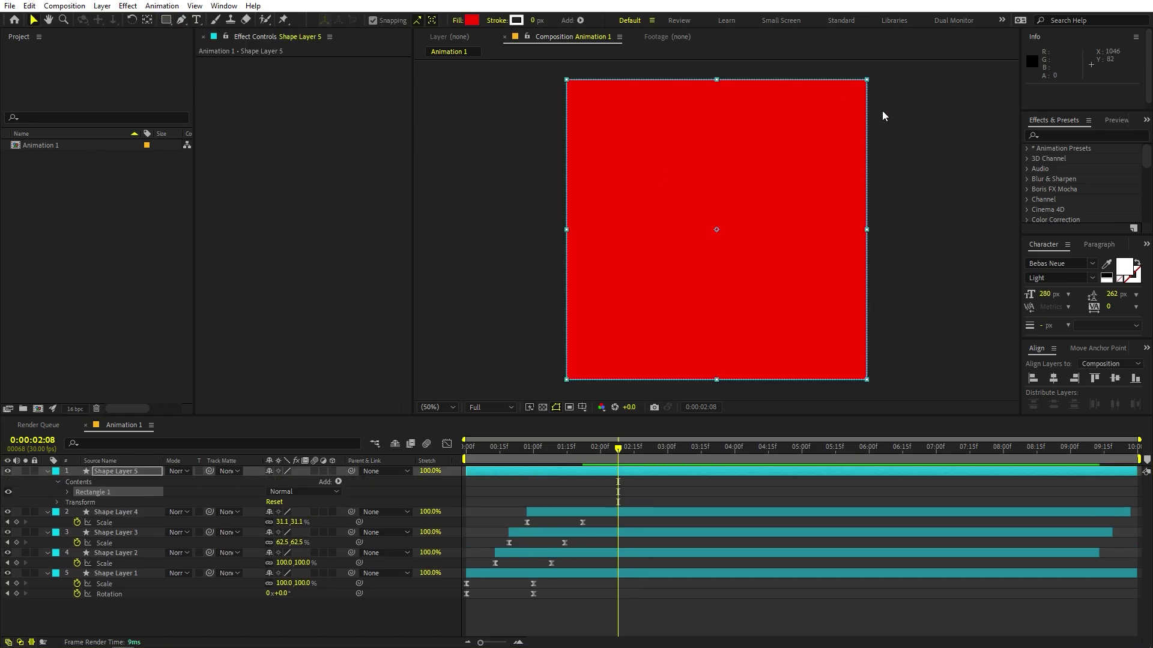
# Convert the Rectangle Path 1 of the red rectangle layer to a Bezier path.
pyautogui.click(66, 493)
pyautogui.click(122, 505)
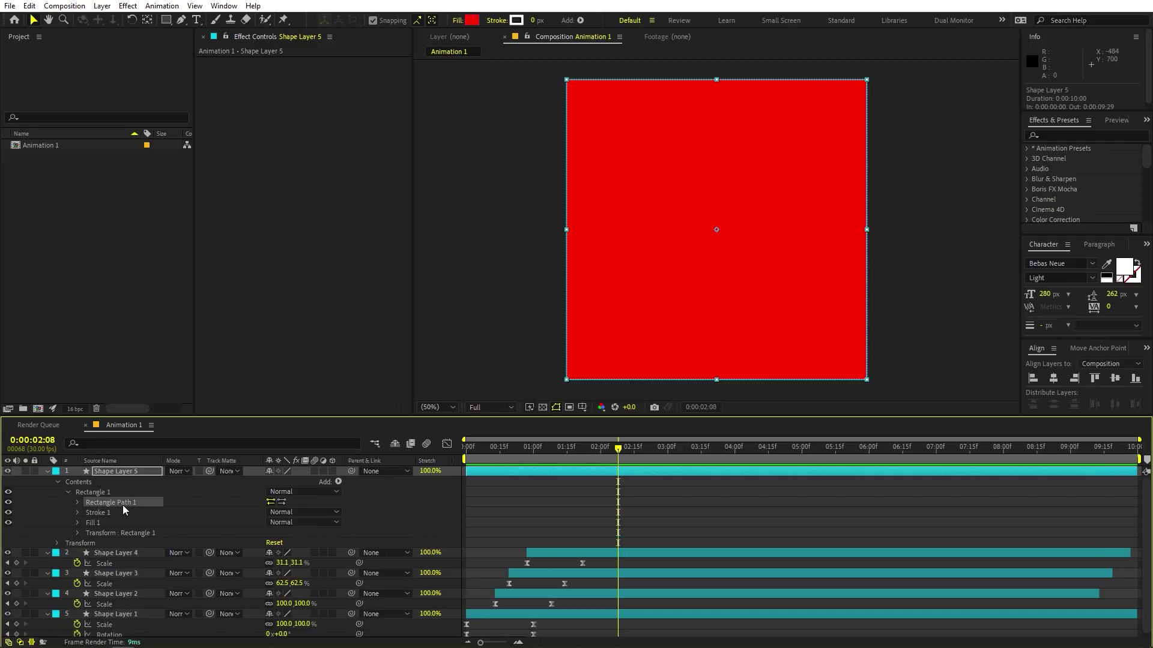
pyautogui.rightClick(112, 499)
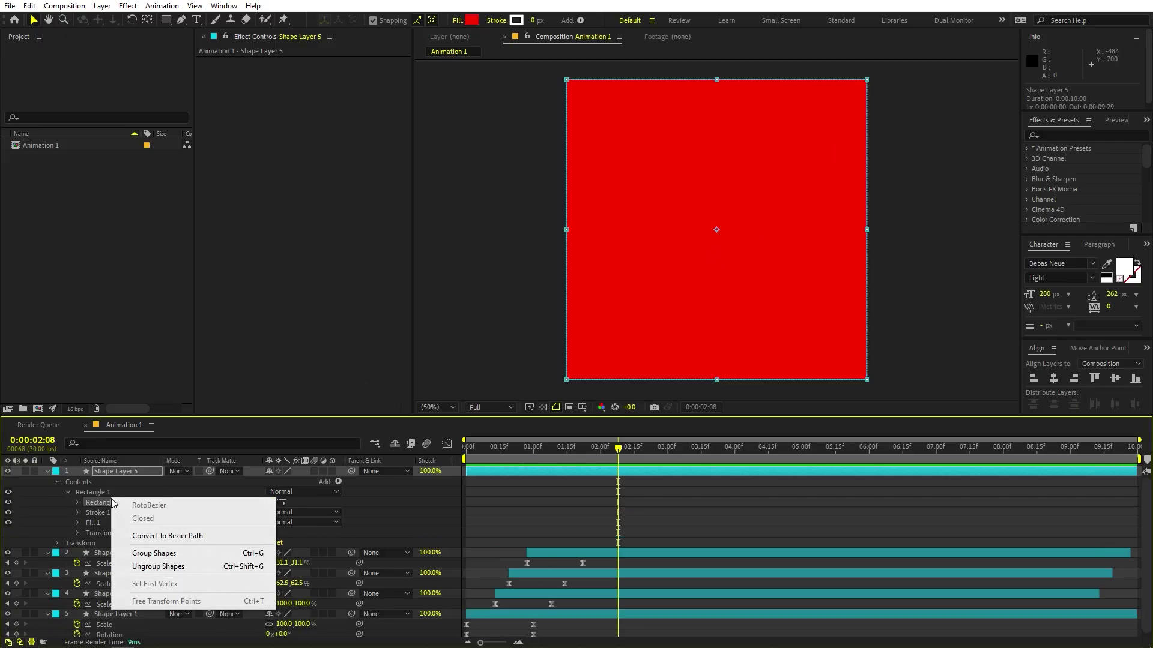
pyautogui.click(148, 536)
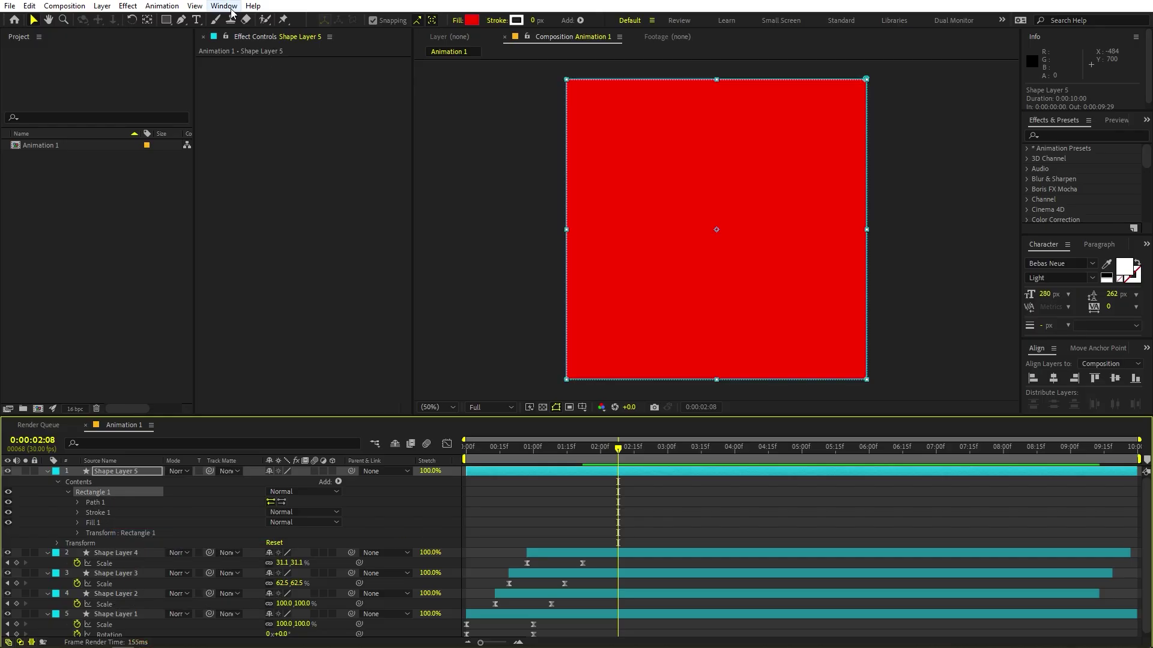
# Remove the red rectangle's upper-right vertex to make a triangle, and move the layer's anchor point to its lower-left corner.
pyautogui.click(184, 20)
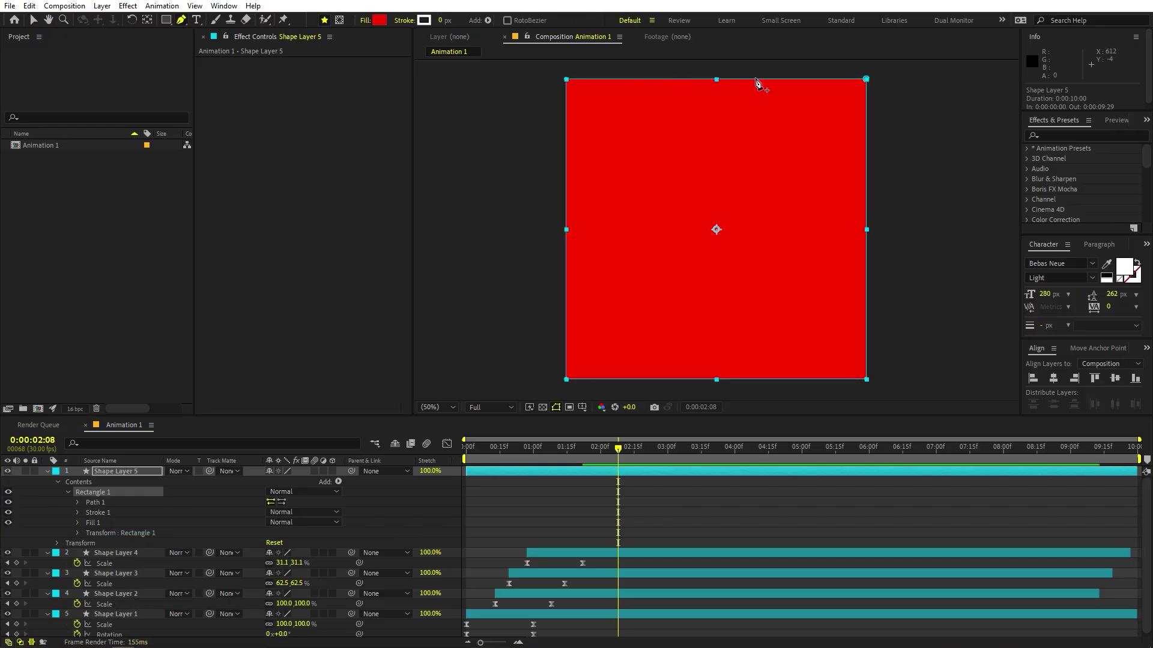
pyautogui.click(866, 80)
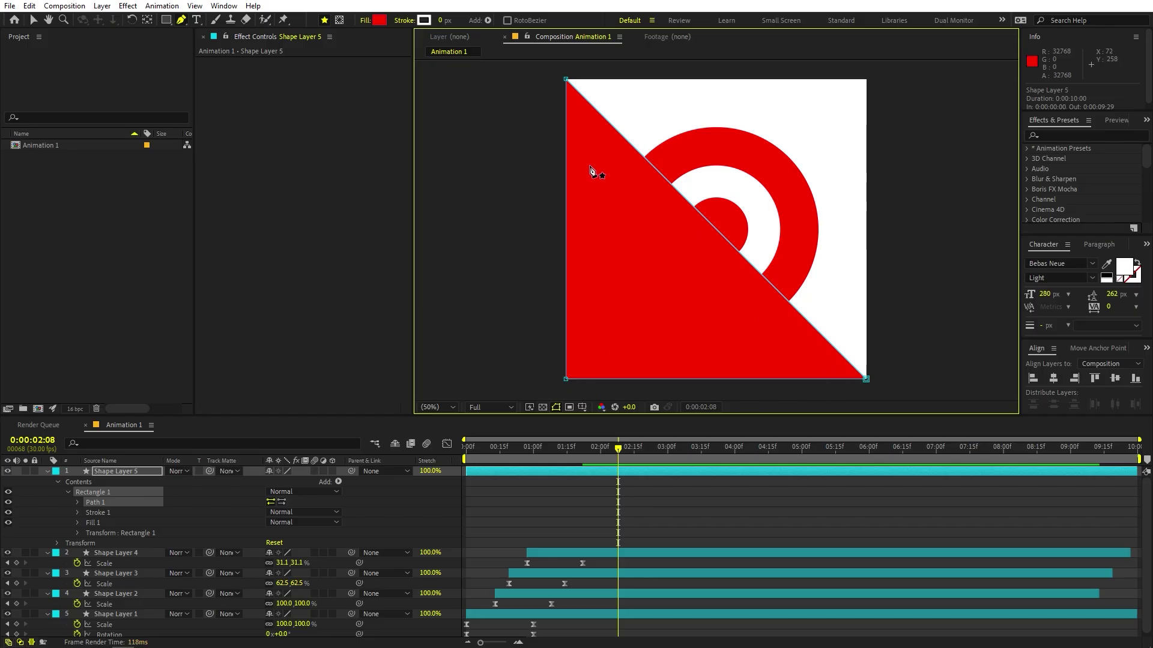
pyautogui.click(125, 471)
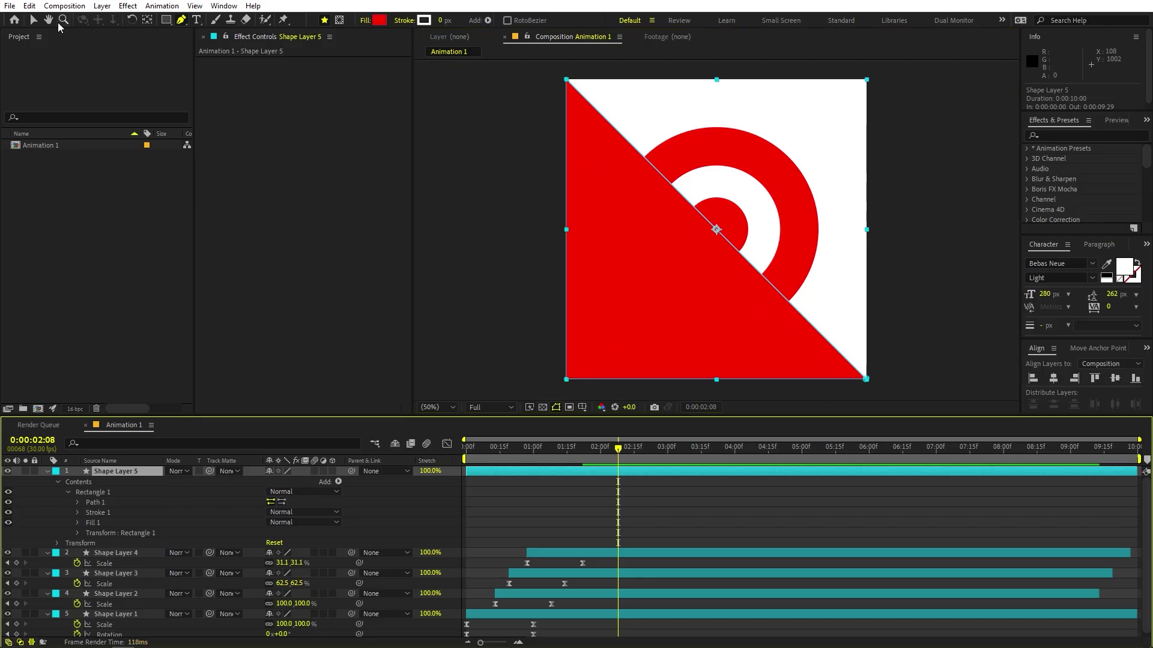
pyautogui.click(147, 20)
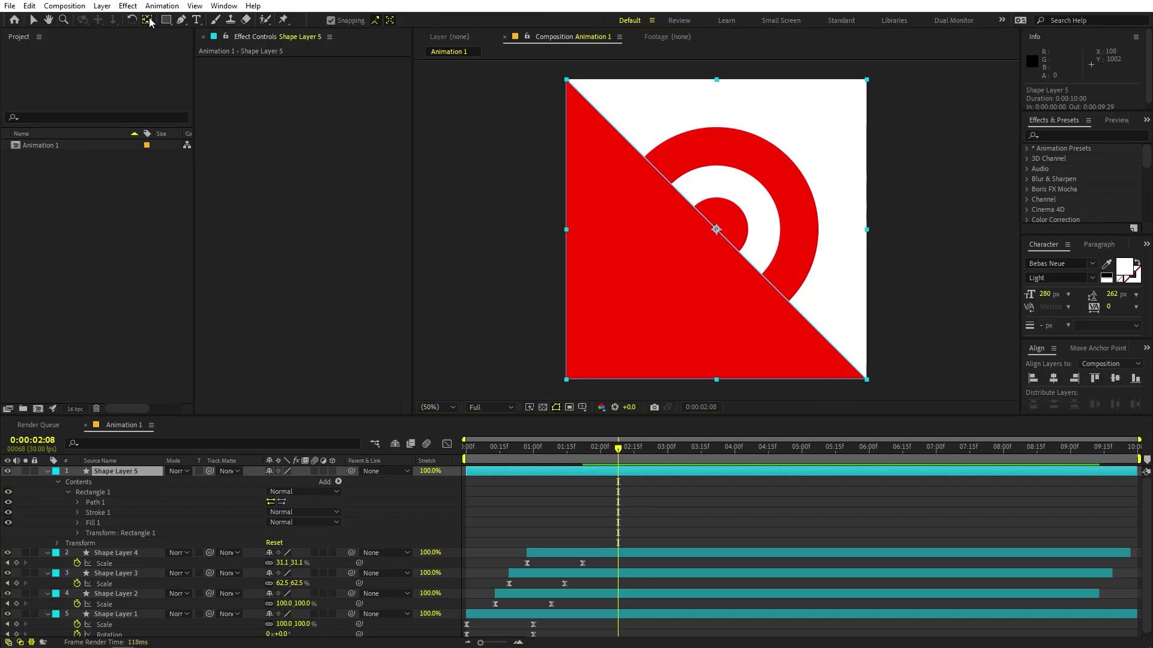
pyautogui.moveTo(716, 228); pyautogui.dragTo(572, 379)
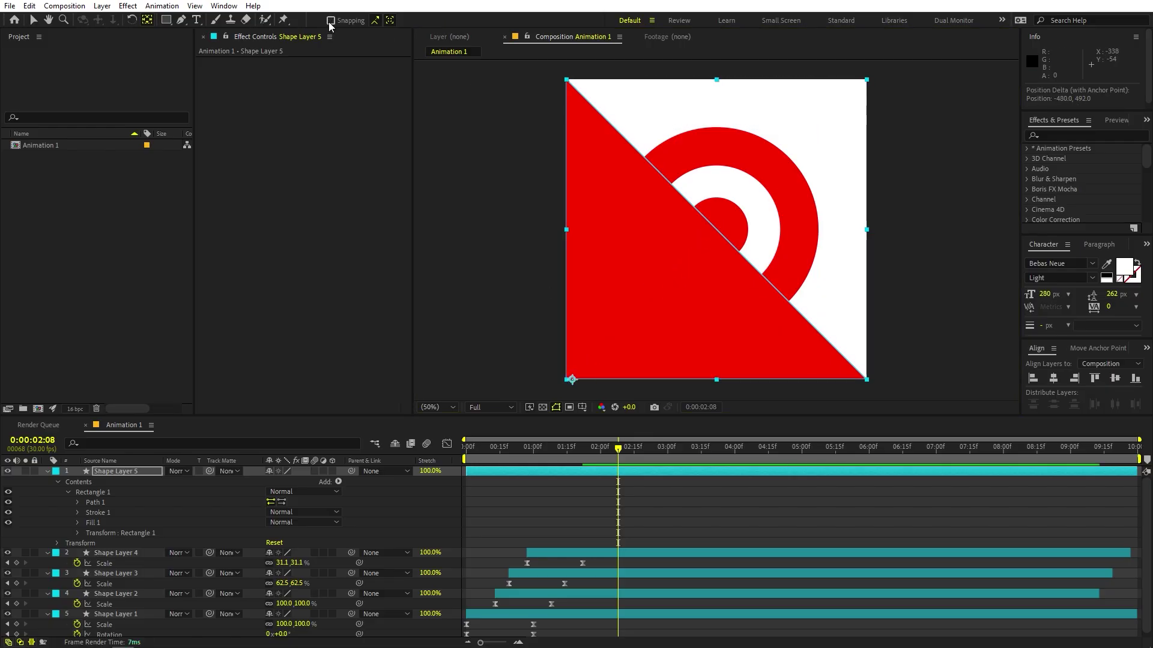
pyautogui.moveTo(573, 381); pyautogui.dragTo(566, 380)
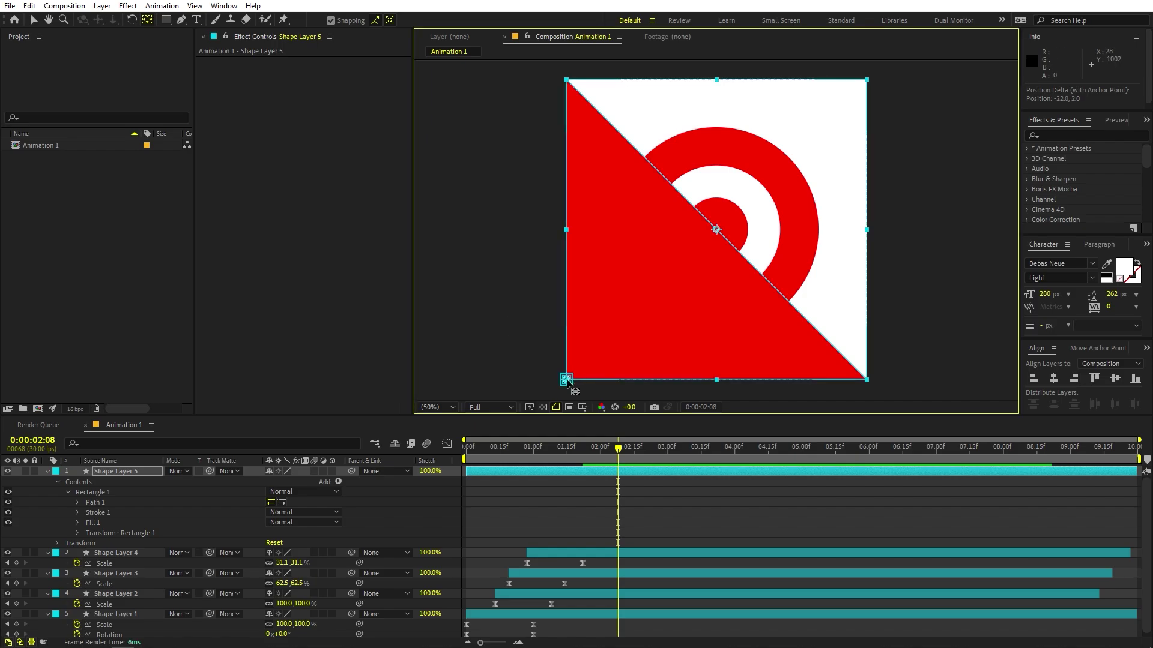
# Copy the Scale keyframes from Shape Layer 2 to the triangle layer, Shape Layer 5, starting at 0:00:01:04.
pyautogui.click(138, 472)
pyautogui.press('s')
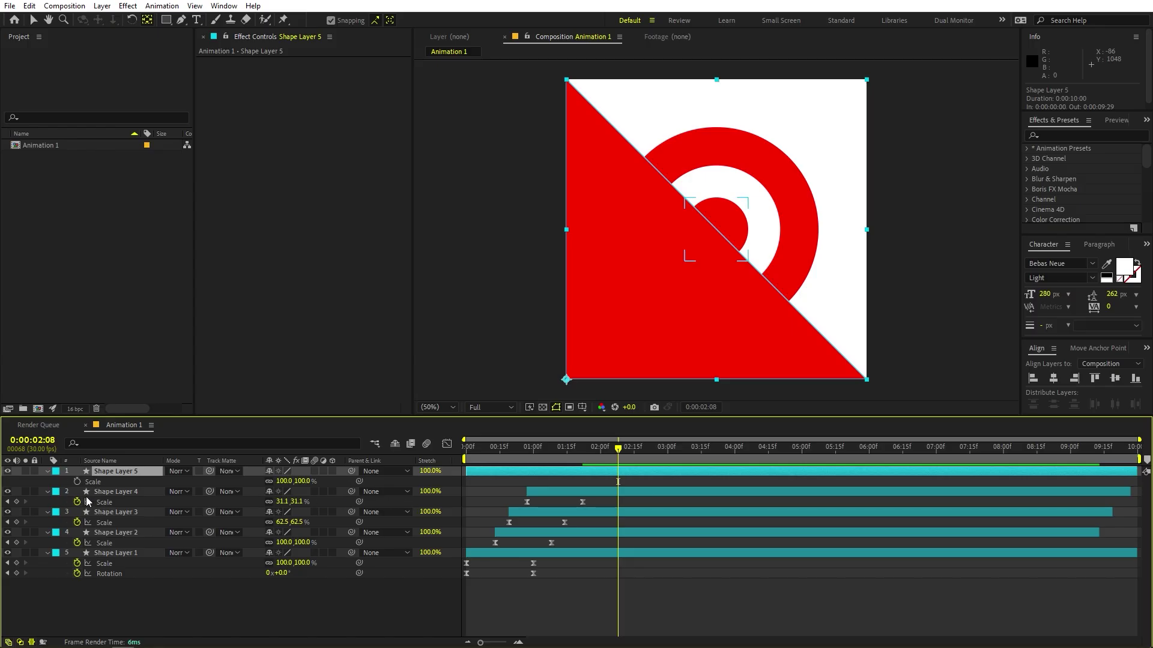
pyautogui.click(106, 501)
pyautogui.click(531, 536)
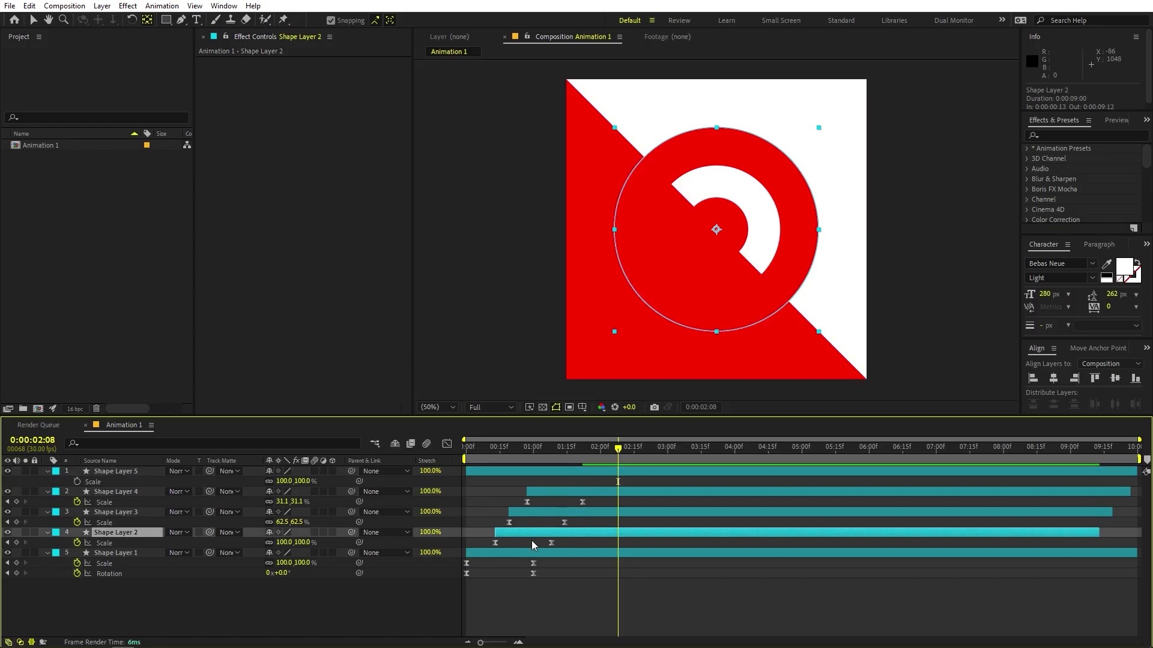
pyautogui.moveTo(588, 538); pyautogui.dragTo(469, 546)
pyautogui.hotkey('ctrl', 'c')
pyautogui.click(544, 468)
pyautogui.moveTo(531, 449); pyautogui.dragTo(542, 449)
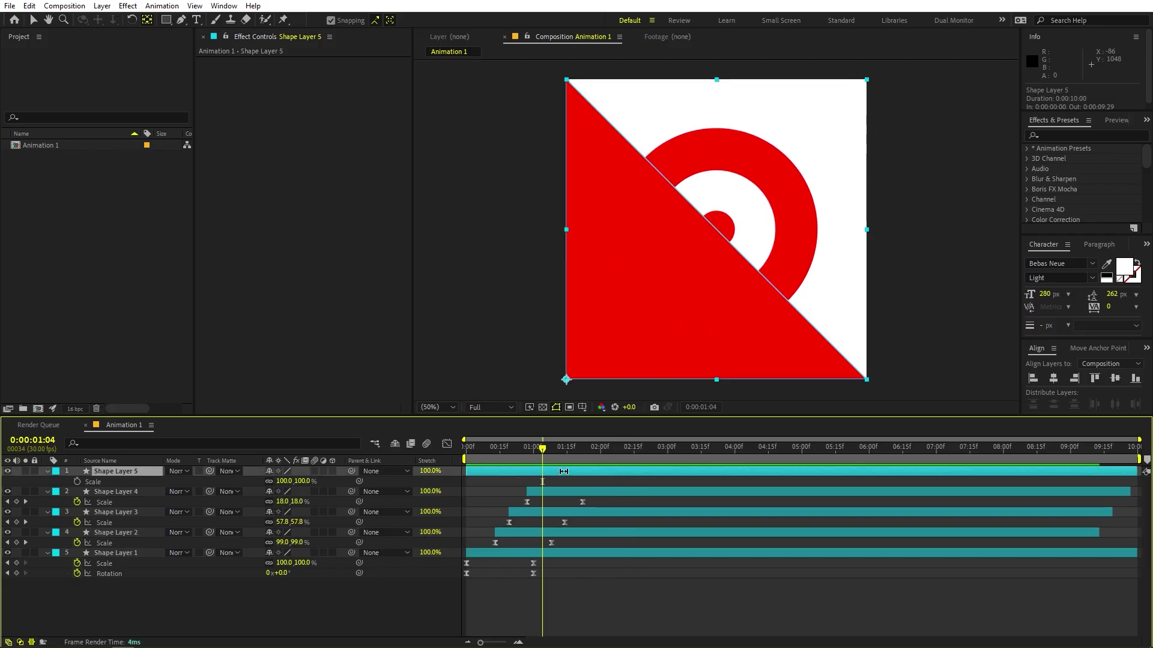
pyautogui.hotkey('ctrl', 'v')
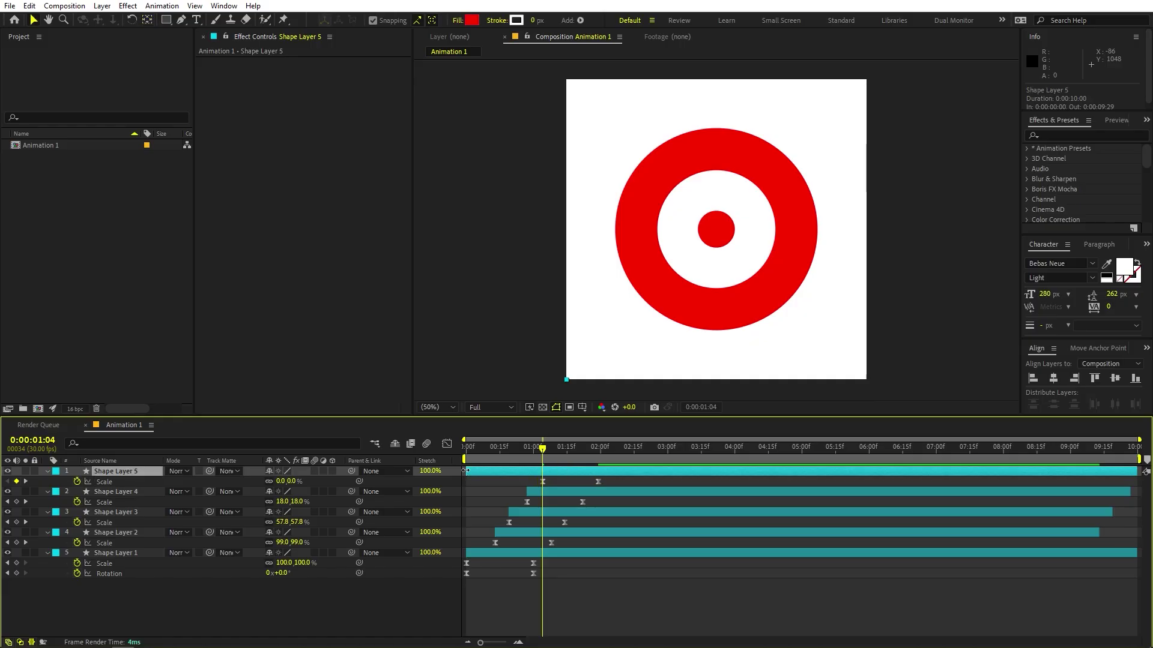
# Trim the start of the triangle layer to its first Scale keyframe at 0:00:01:04 and preview the animation.
pyautogui.moveTo(469, 470); pyautogui.dragTo(541, 477)
pyautogui.press('Home')
pyautogui.press('space')
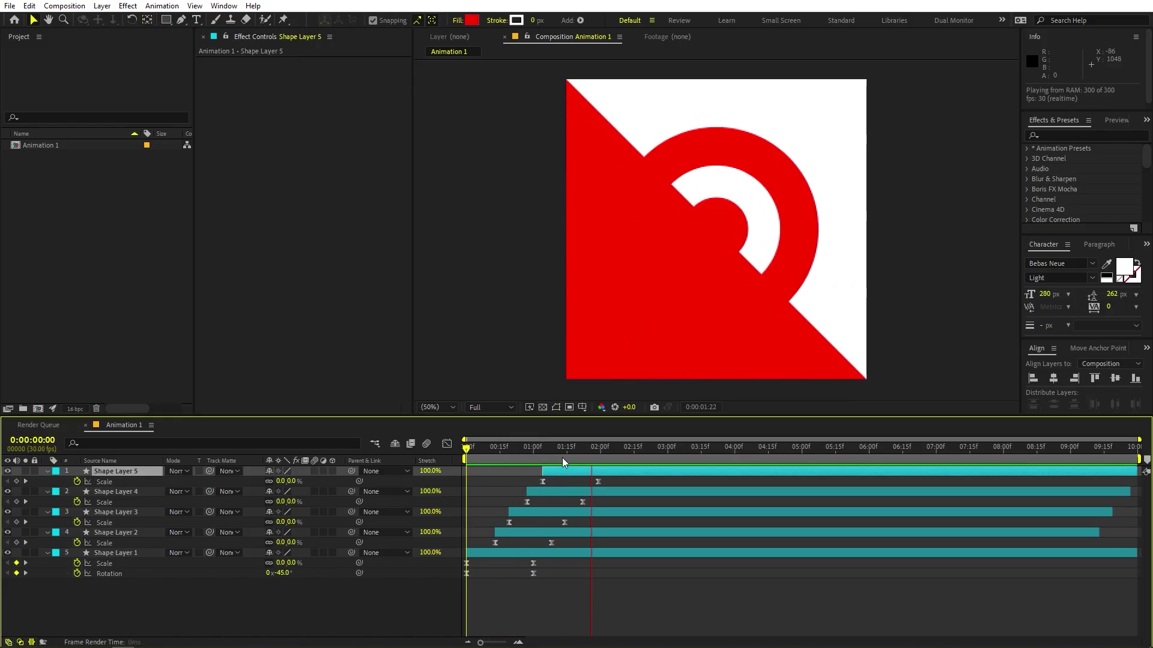
pyautogui.moveTo(472, 449); pyautogui.dragTo(636, 470)
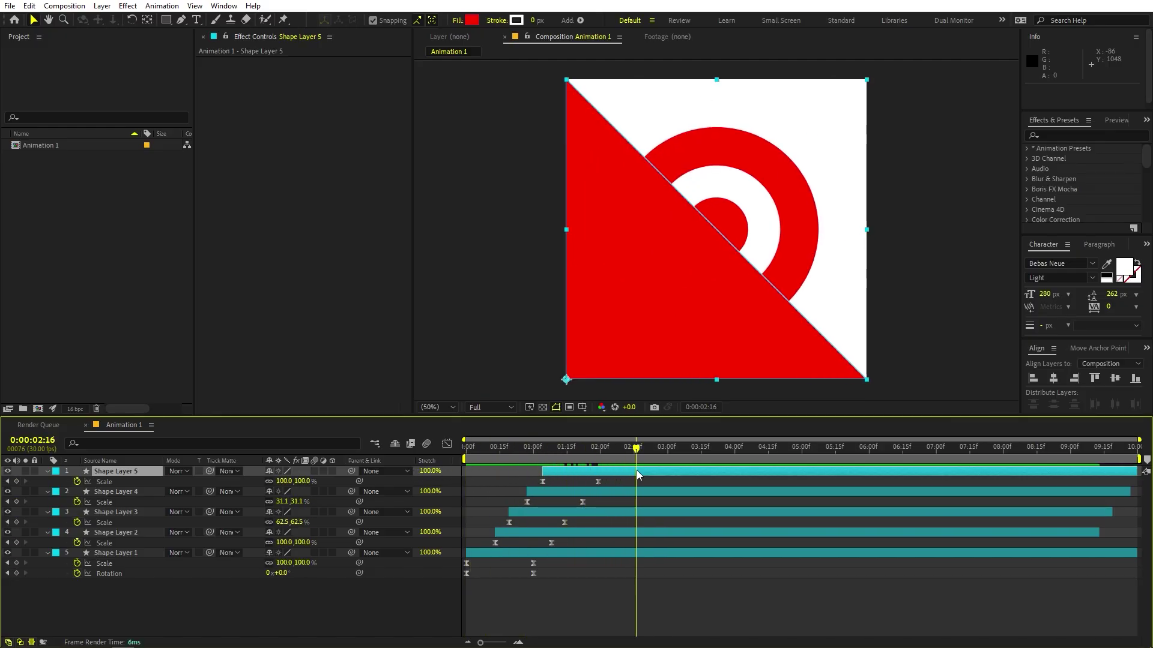
# Import the colour palette image pallet.jpg, view it, and return to the Animation 1 composition.
pyautogui.click(138, 275)
pyautogui.click(37, 155)
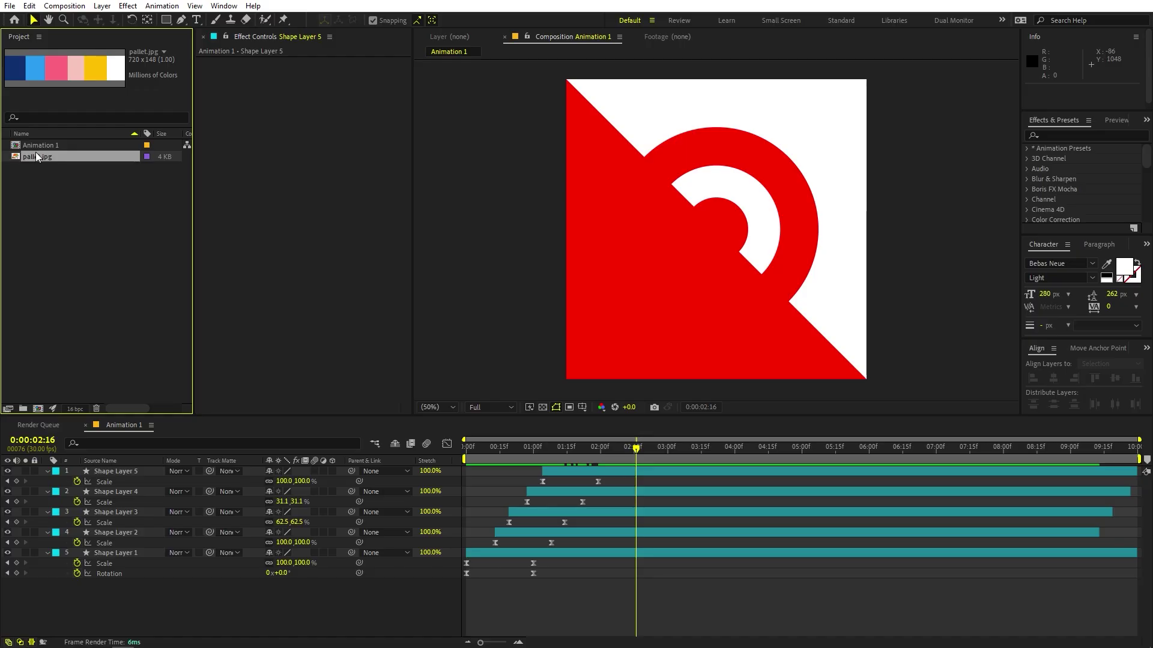
pyautogui.doubleClick(35, 155)
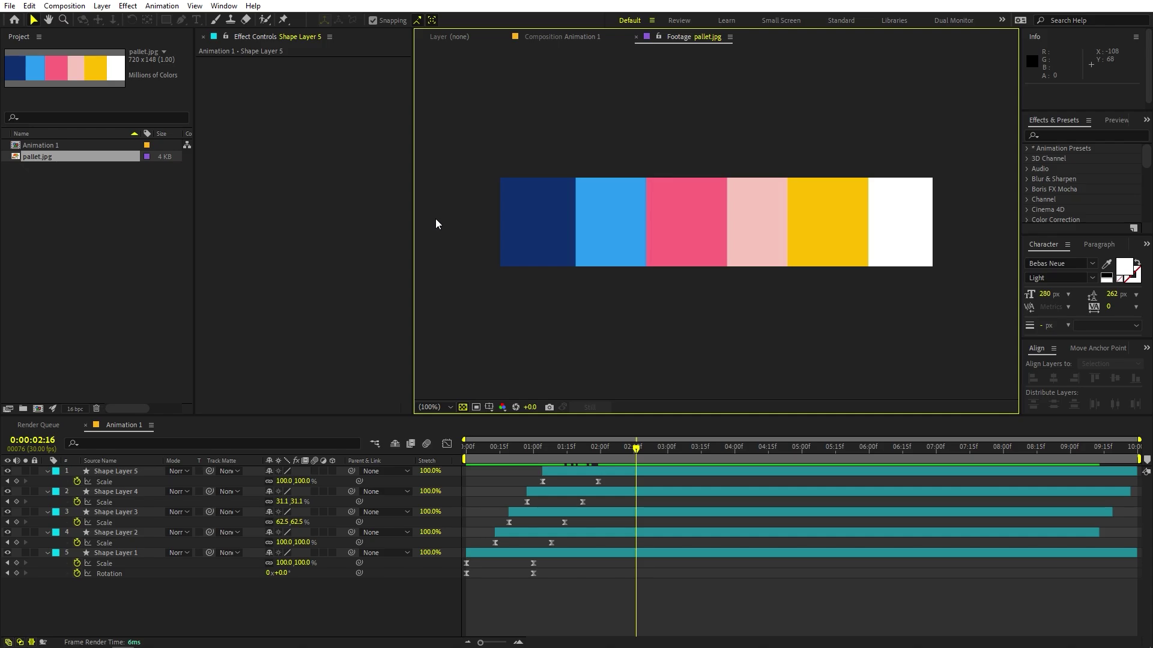
pyautogui.click(450, 37)
pyautogui.click(538, 34)
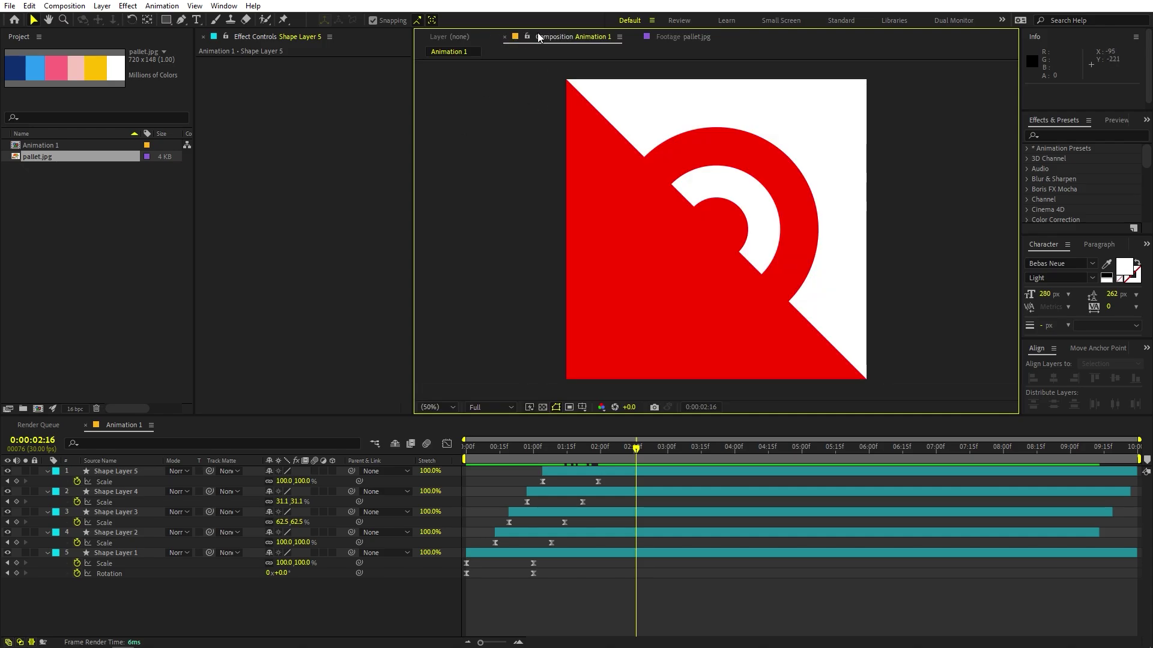
pyautogui.click(456, 37)
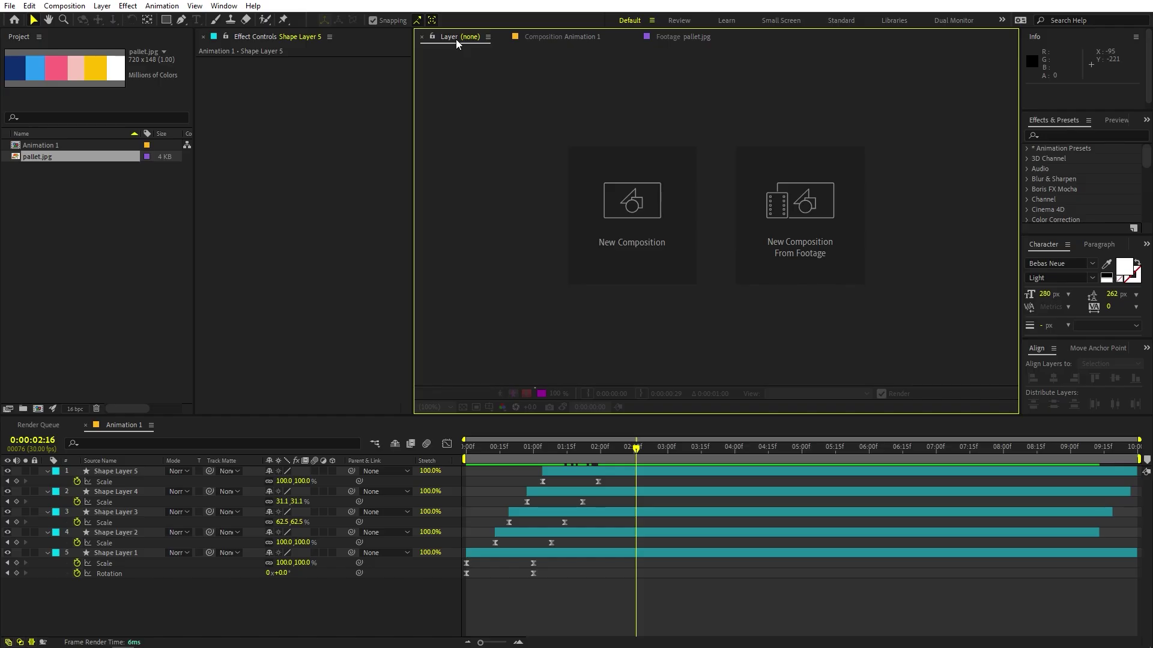
pyautogui.doubleClick(49, 148)
# Apply the Fill effect to the white square on Shape Layer 1 and sample its colour from the palette's dark pink swatch.
pyautogui.click(148, 556)
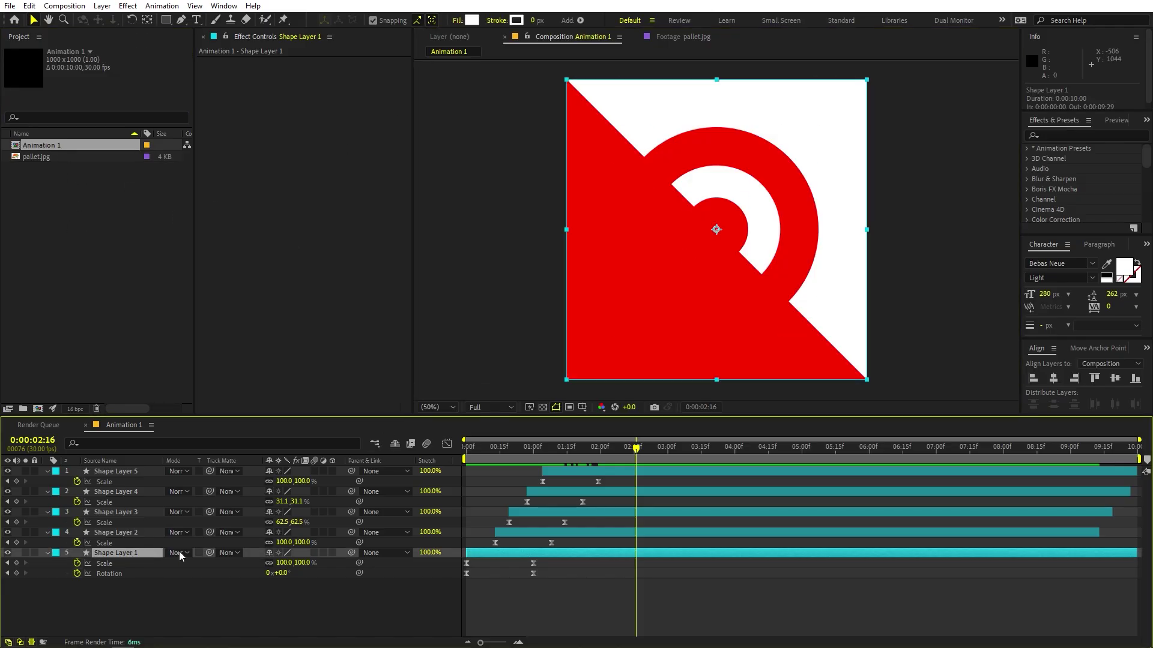
pyautogui.click(1063, 135)
pyautogui.write('fill')
pyautogui.moveTo(1068, 209); pyautogui.dragTo(137, 561)
pyautogui.click(42, 158)
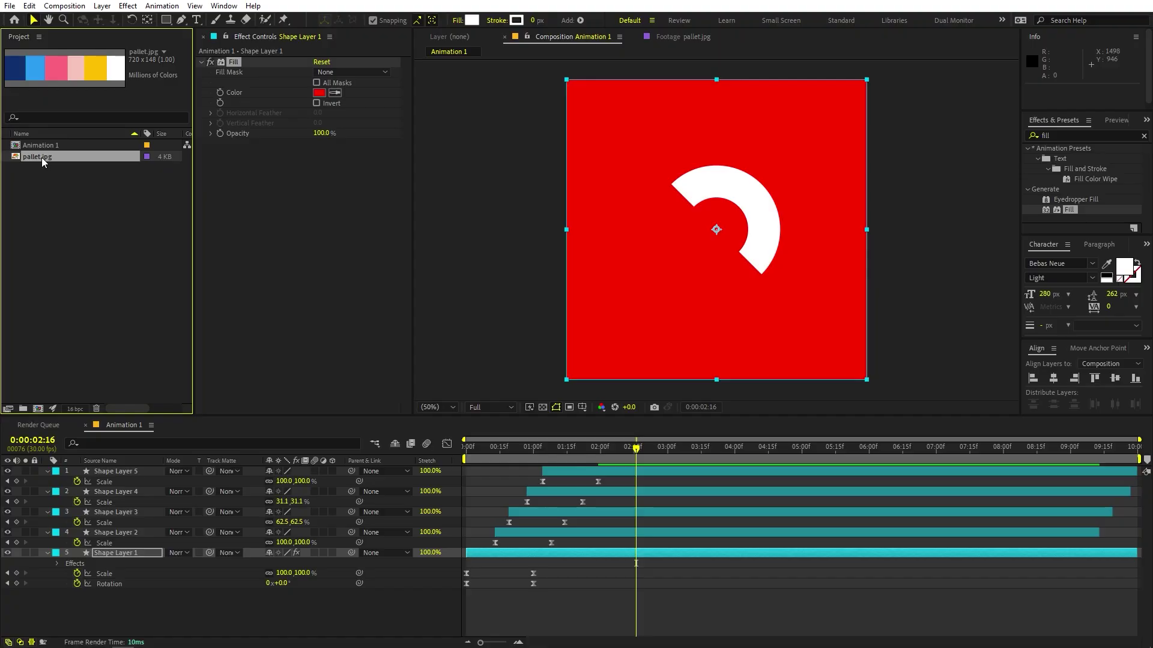
pyautogui.click(335, 92)
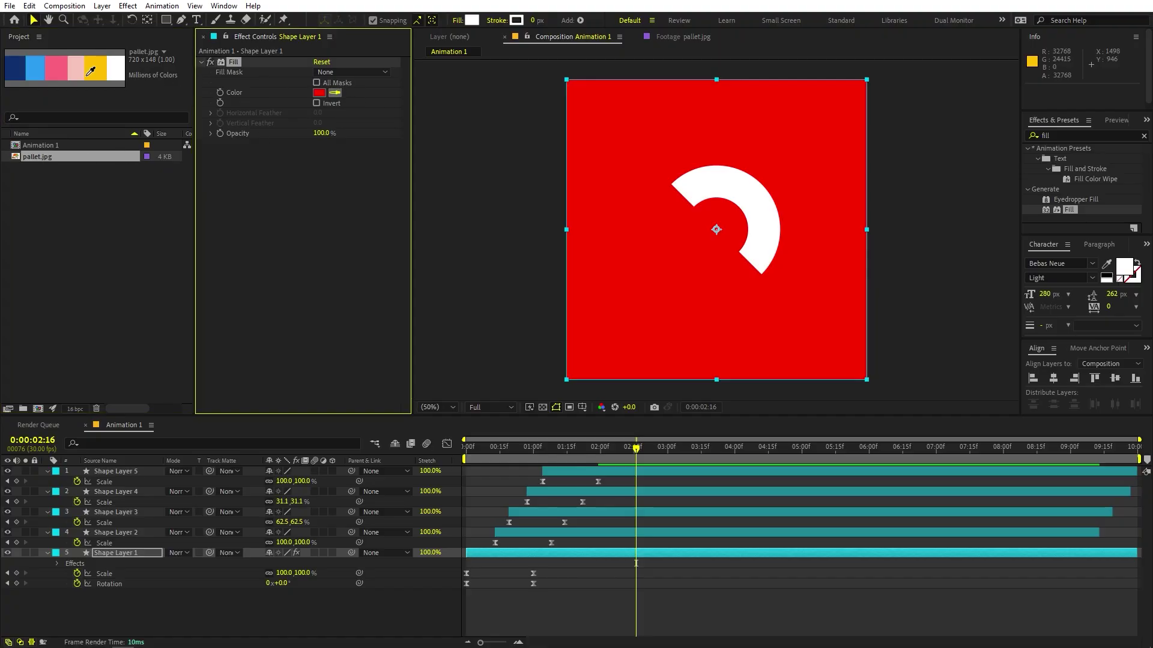
pyautogui.click(63, 67)
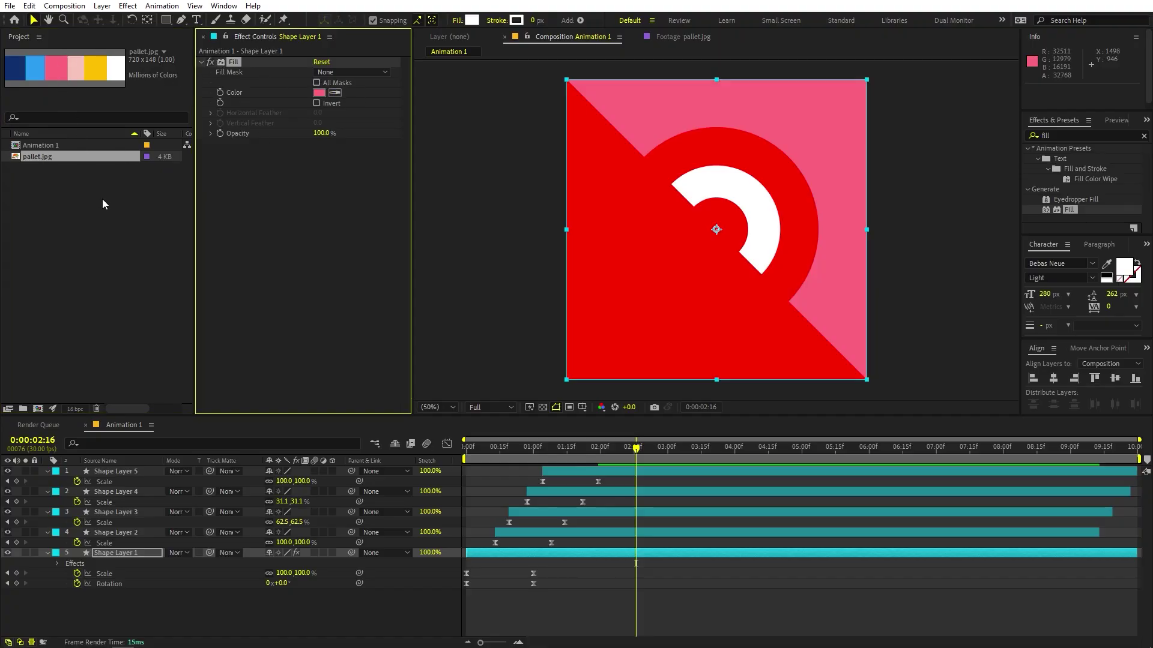
# Copy the Fill effect to Shape Layer 2 and sample the palette's dark blue swatch for its colour.
pyautogui.click(231, 62)
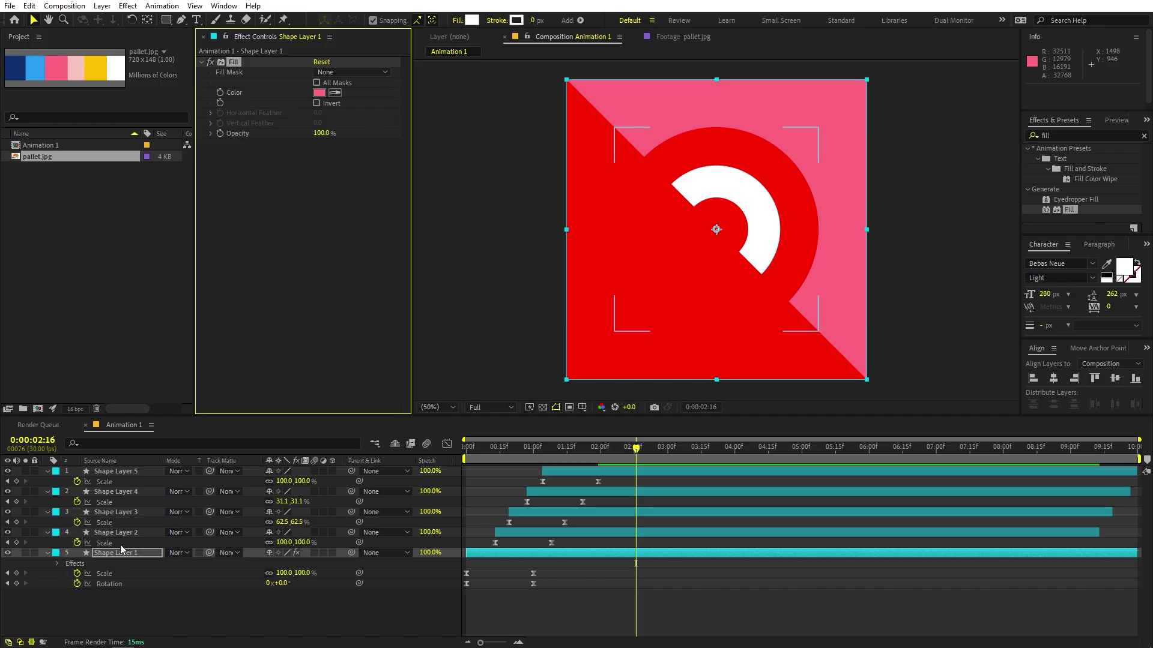
pyautogui.click(119, 535)
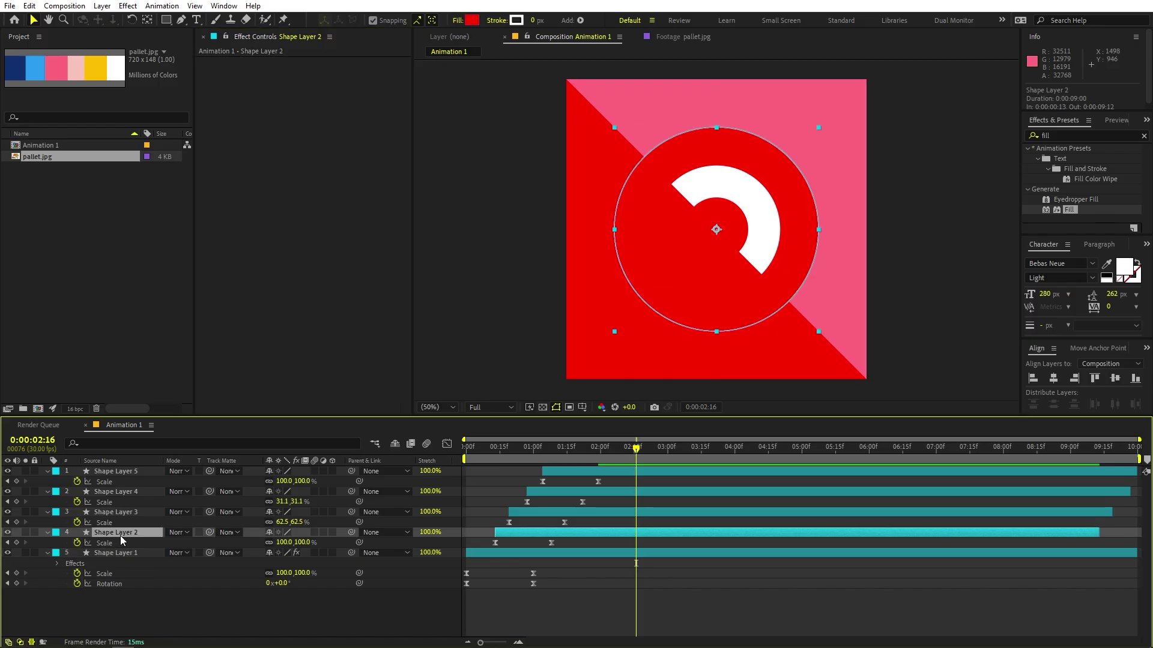
pyautogui.hotkey('ctrl', 'v')
pyautogui.click(334, 92)
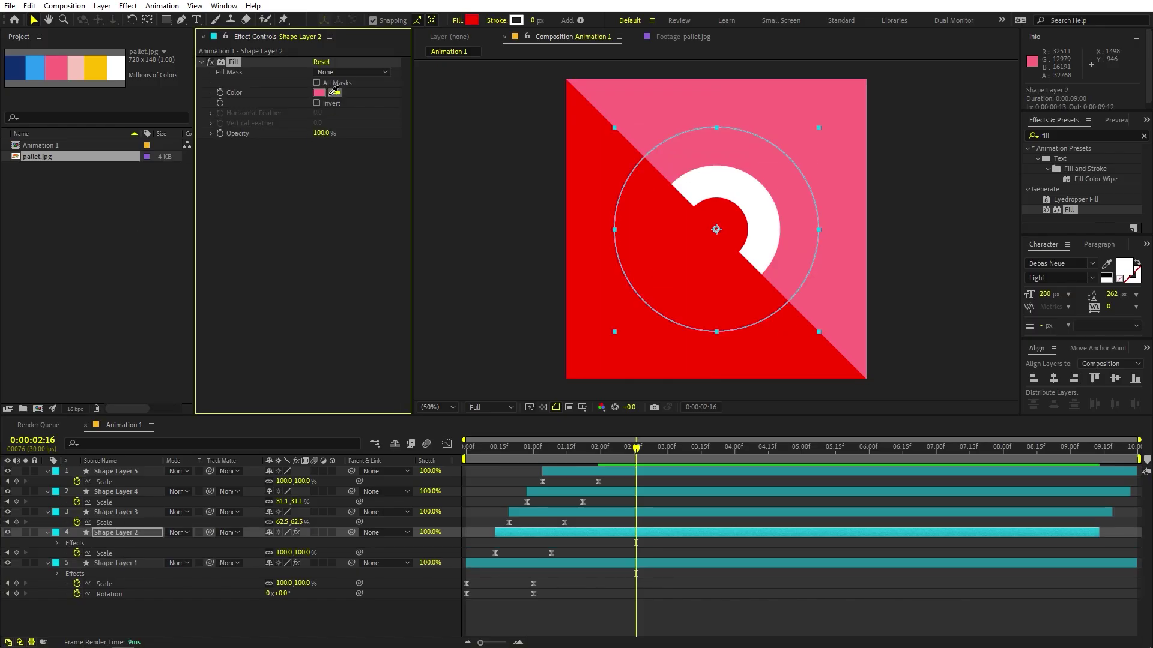
pyautogui.click(15, 68)
# Paste the Fill effect onto Shape Layer 3 and sample the palette's yellow swatch for its colour.
pyautogui.hotkey('ctrl', 'Up')
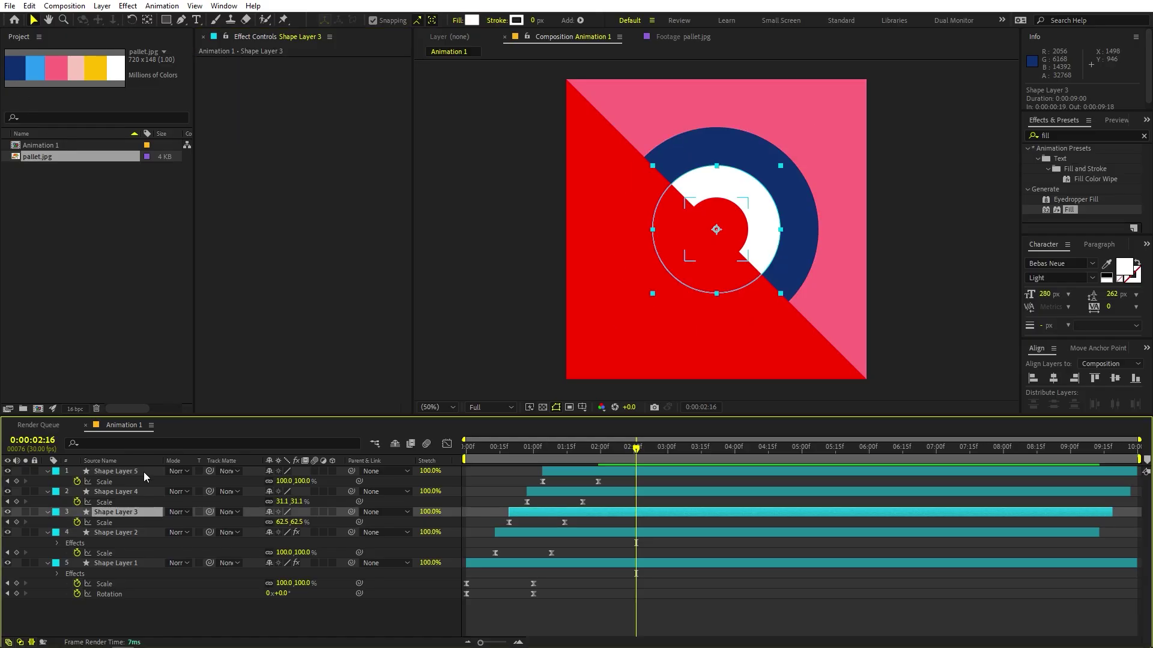
pyautogui.hotkey('ctrl', 'v')
pyautogui.click(335, 93)
pyautogui.click(97, 72)
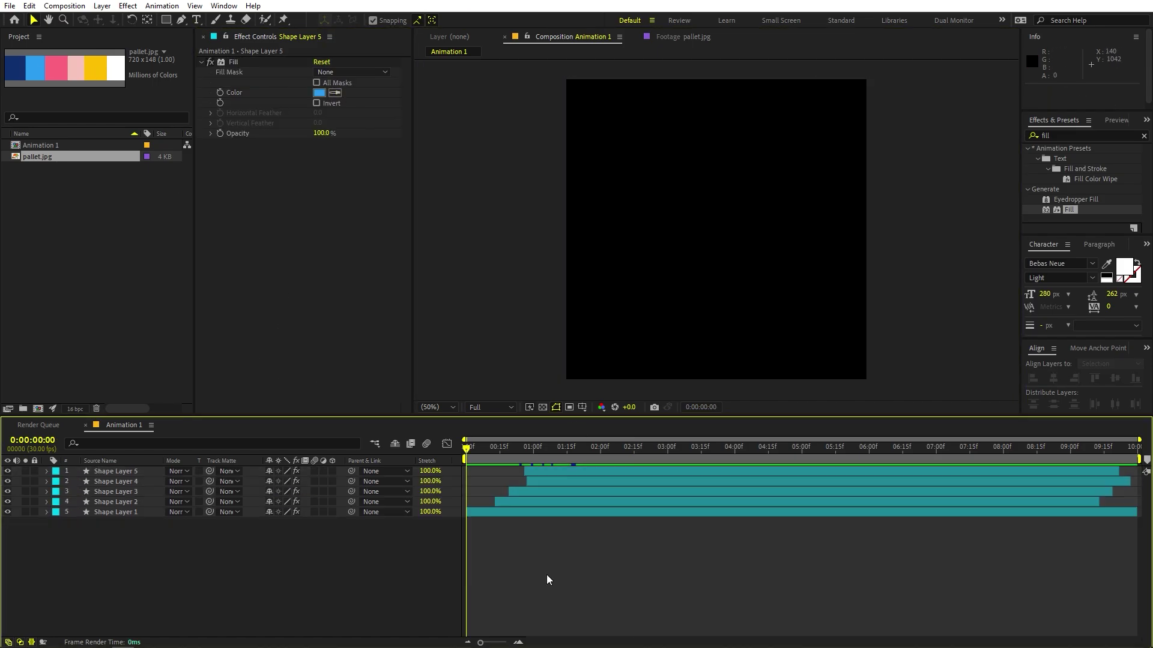
# Preview the recoloured animation, add a composition marker at 0:00:01:00, and return to the first frame.
pyautogui.press('space')
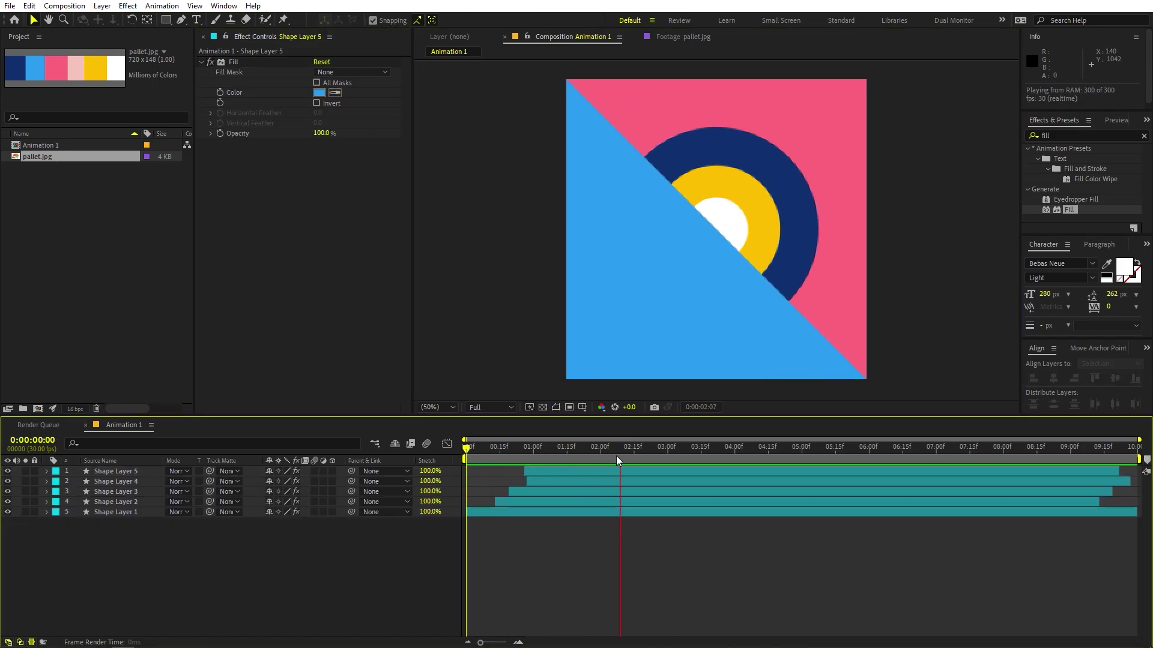
pyautogui.click(673, 450)
pyautogui.moveTo(672, 451); pyautogui.dragTo(533, 460)
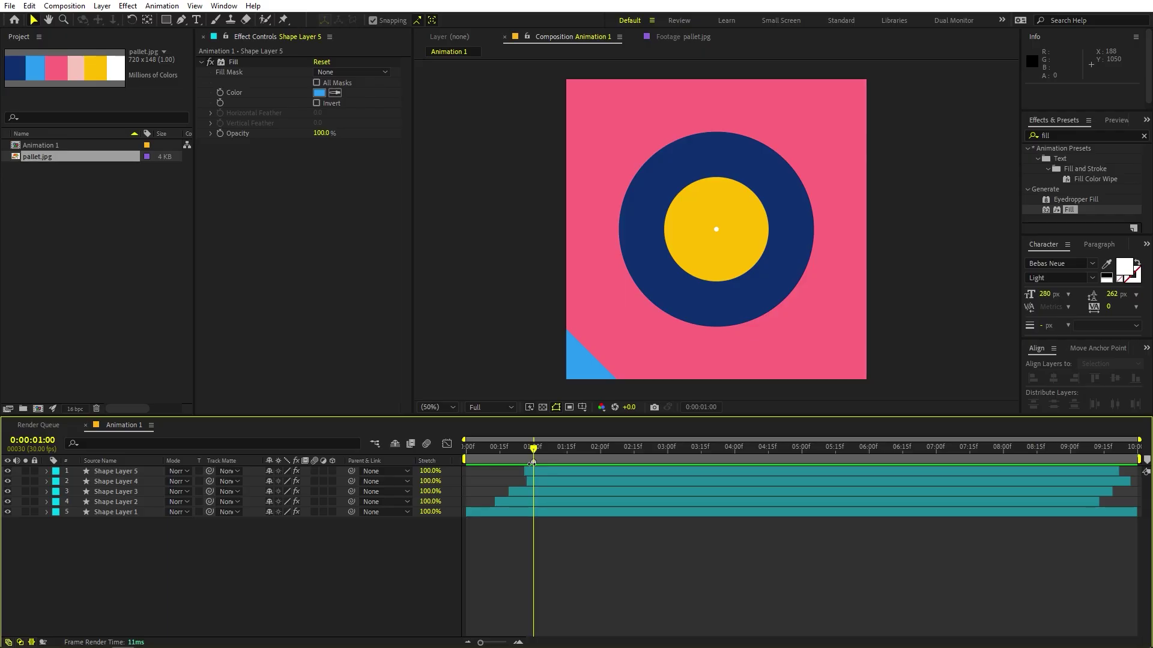
pyautogui.moveTo(1147, 460); pyautogui.dragTo(940, 460)
pyautogui.moveTo(536, 456); pyautogui.dragTo(540, 459)
pyautogui.press('Home')
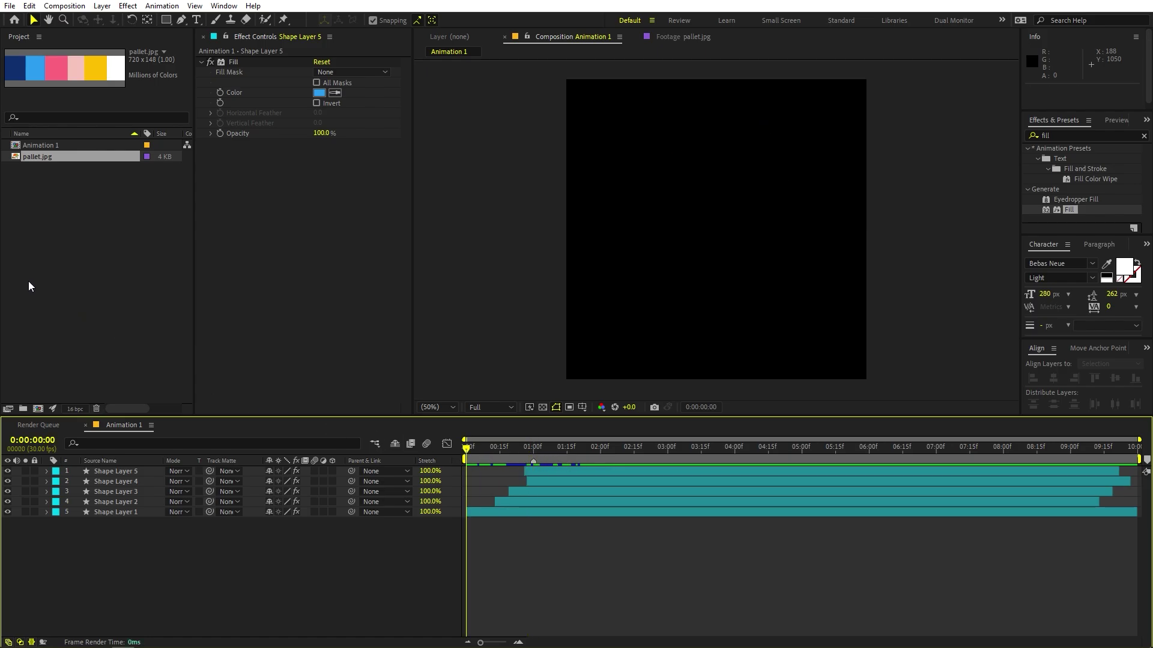
# Duplicate the Animation 1 composition in the project and open the copy, Animation 2.
pyautogui.click(61, 283)
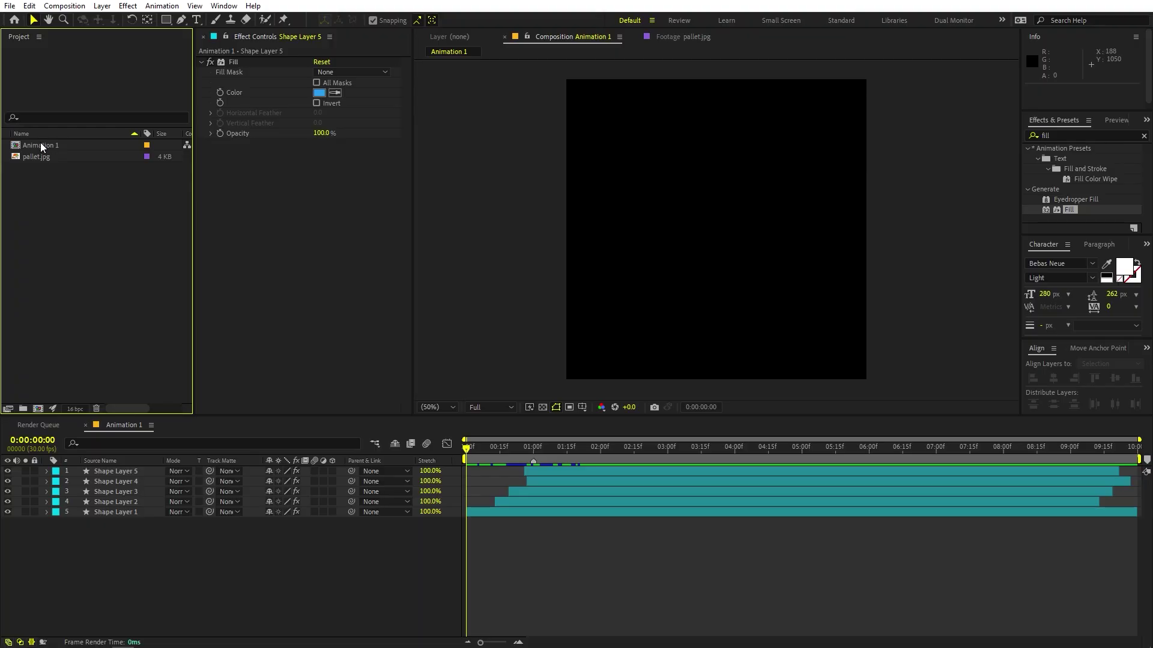
pyautogui.click(41, 146)
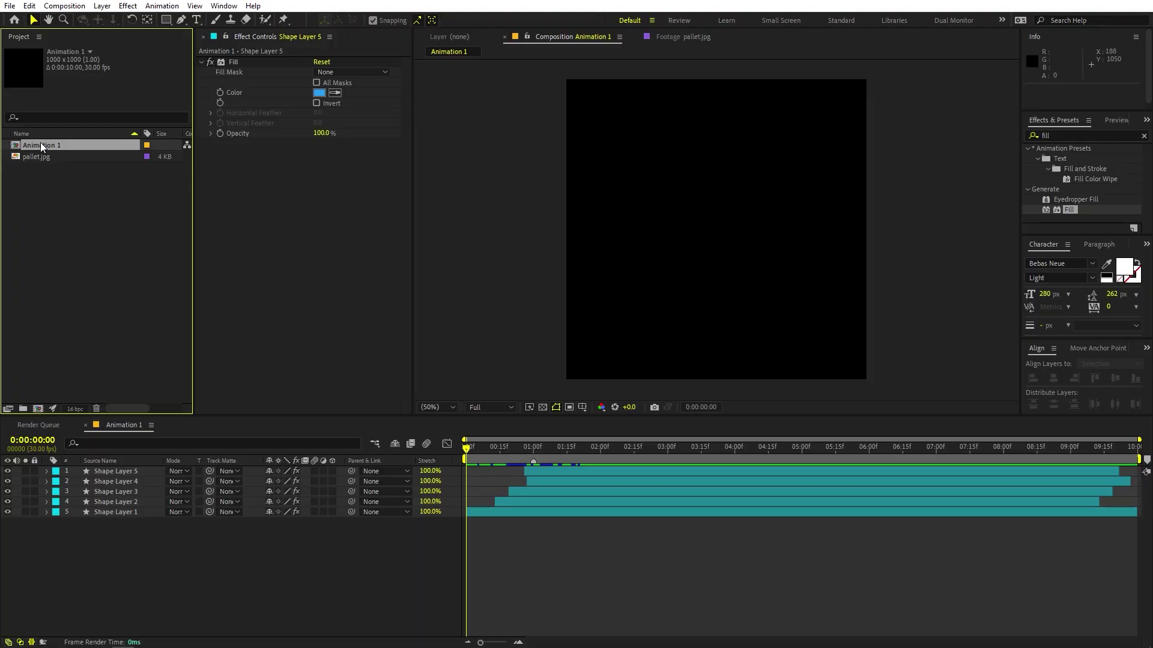
pyautogui.hotkey('ctrl', 'd')
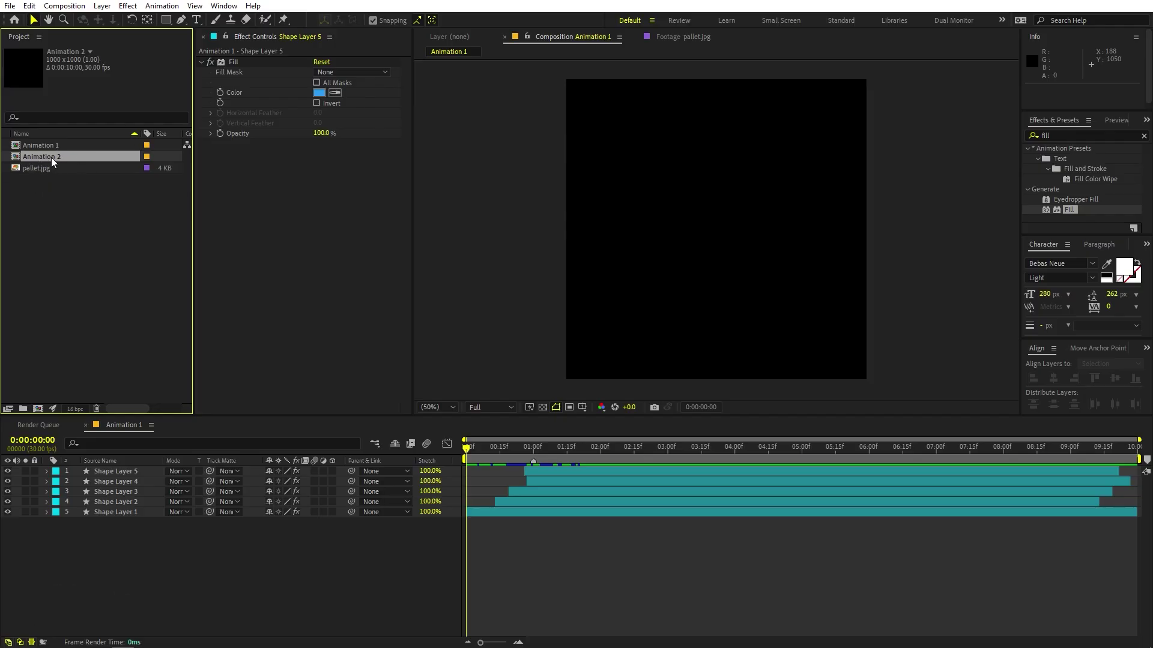
pyautogui.doubleClick(52, 158)
# Delete all five shape layers from the Animation 2 composition.
pyautogui.moveTo(467, 449); pyautogui.dragTo(692, 460)
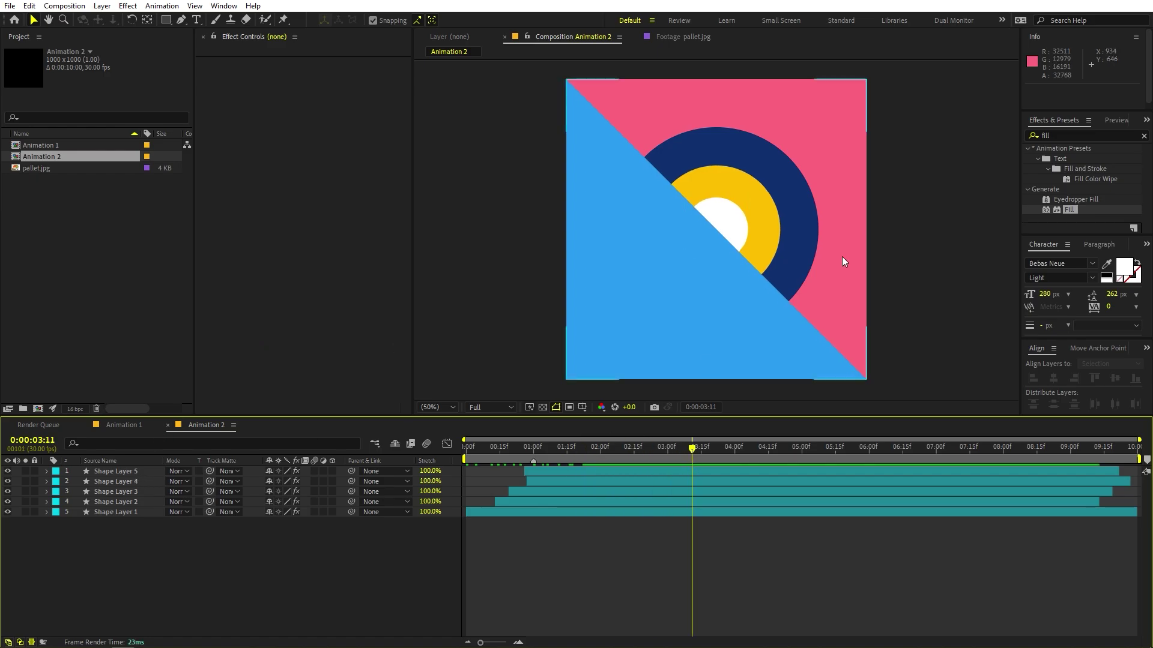
pyautogui.moveTo(132, 557)
pyautogui.mouseDown()
pyautogui.moveTo(95, 481)
pyautogui.moveTo(113, 472)
pyautogui.mouseUp()
pyautogui.press('Delete')
pyautogui.click(120, 287)
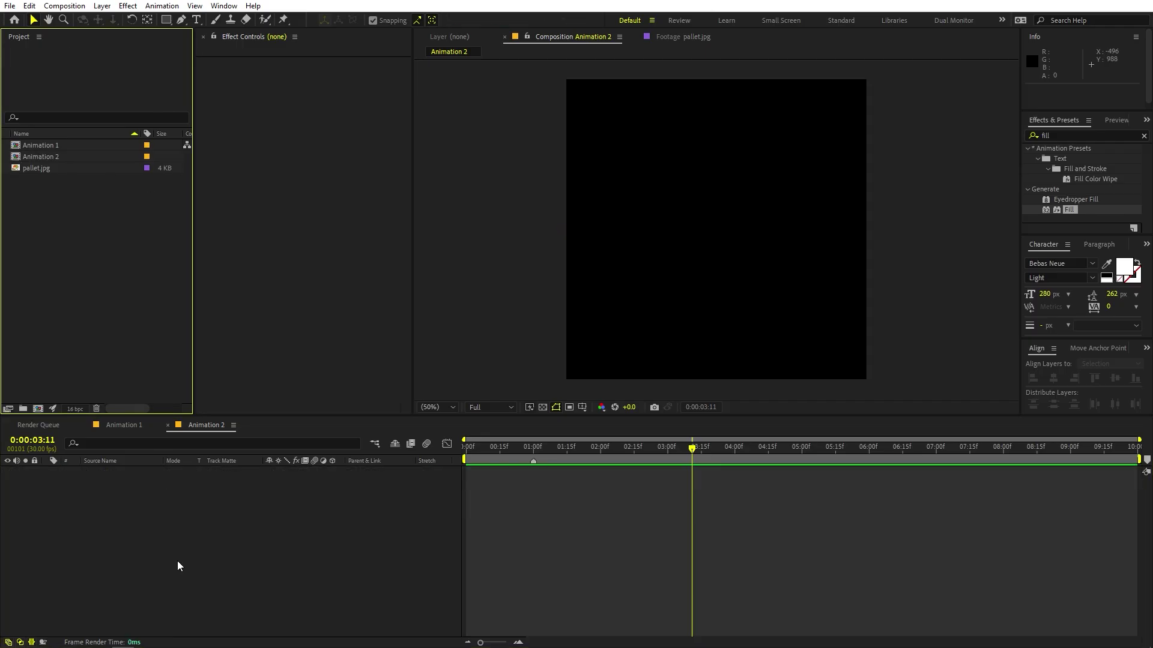
# Draw a straight diagonal path with the Pen tool from just outside the canvas's lower-left corner to just beyond its upper-right corner.
pyautogui.click(181, 21)
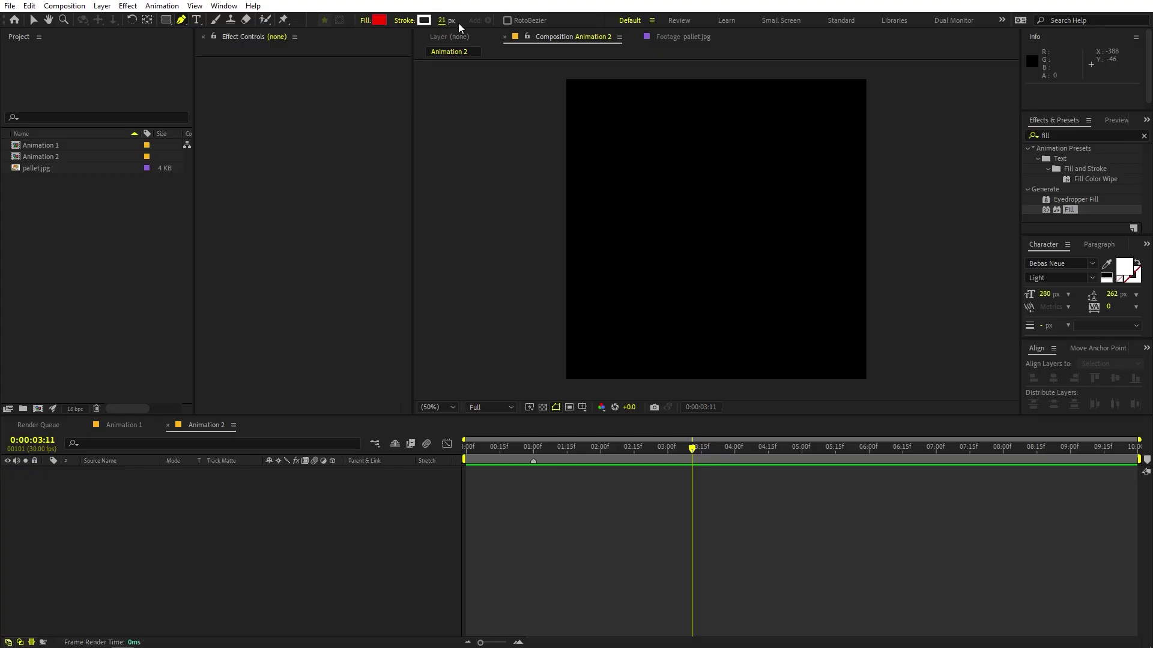
pyautogui.press(',')
pyautogui.press('.')
pyautogui.click(562, 385)
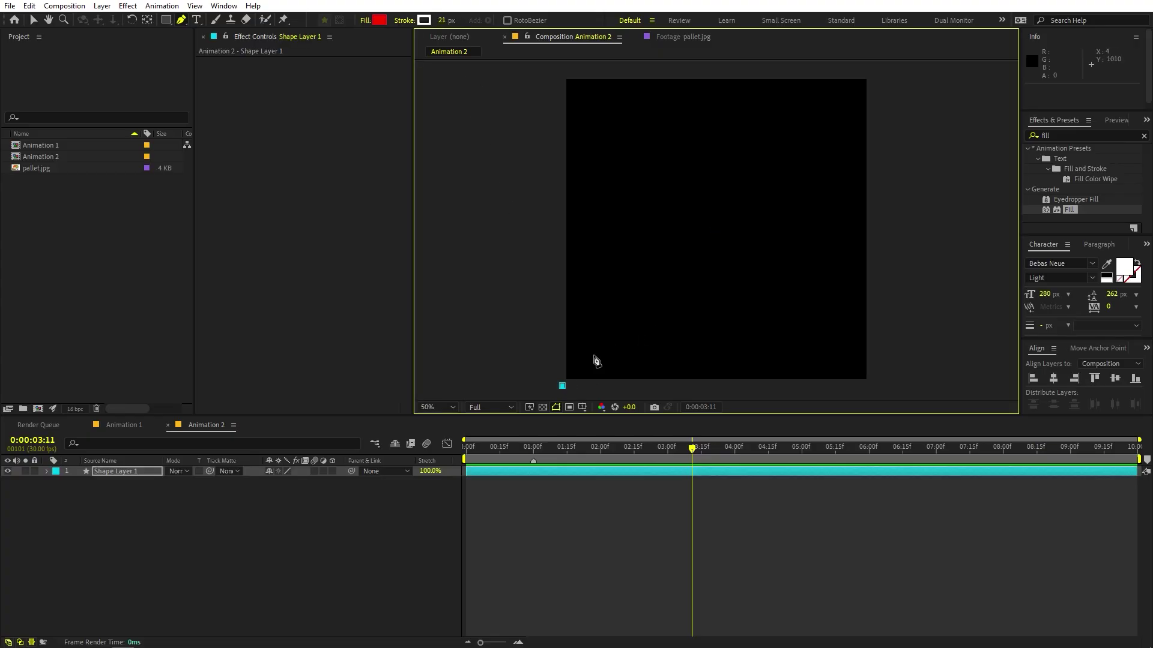
pyautogui.click(872, 76)
# Apply the Wave Warp effect to the diagonal line's layer and preview it from the first frame.
pyautogui.hotkey('ctrl', '5')
pyautogui.write('wave')
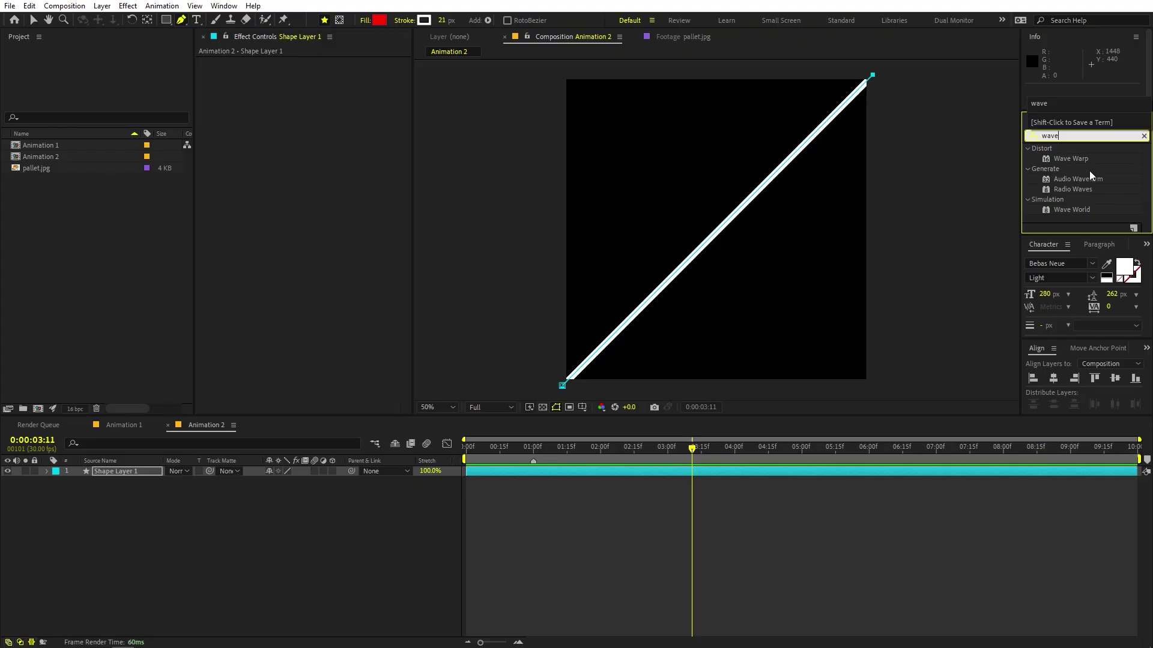
pyautogui.moveTo(1070, 159); pyautogui.dragTo(128, 471)
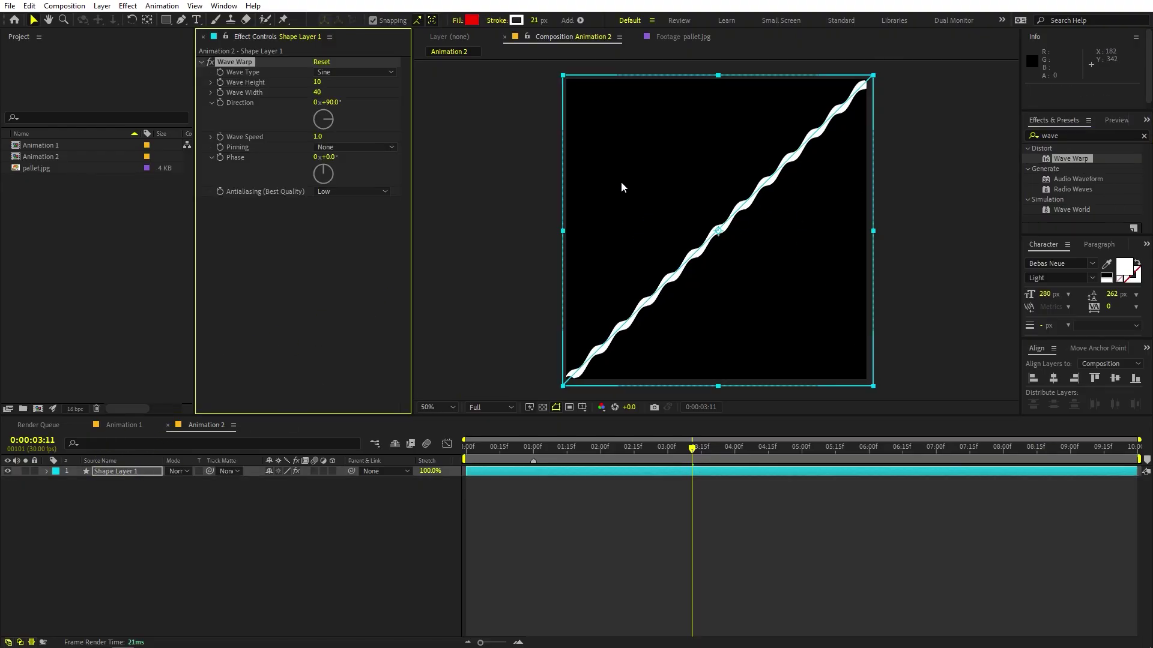
pyautogui.click(304, 489)
pyautogui.press('Home')
pyautogui.press('space')
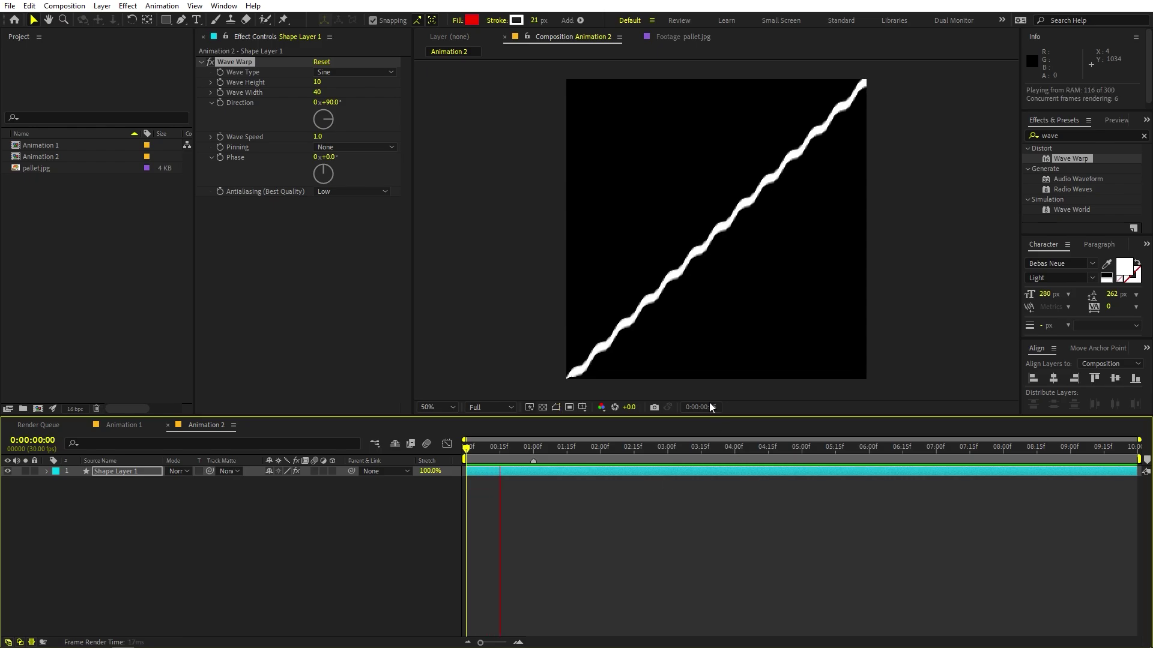
pyautogui.press('space')
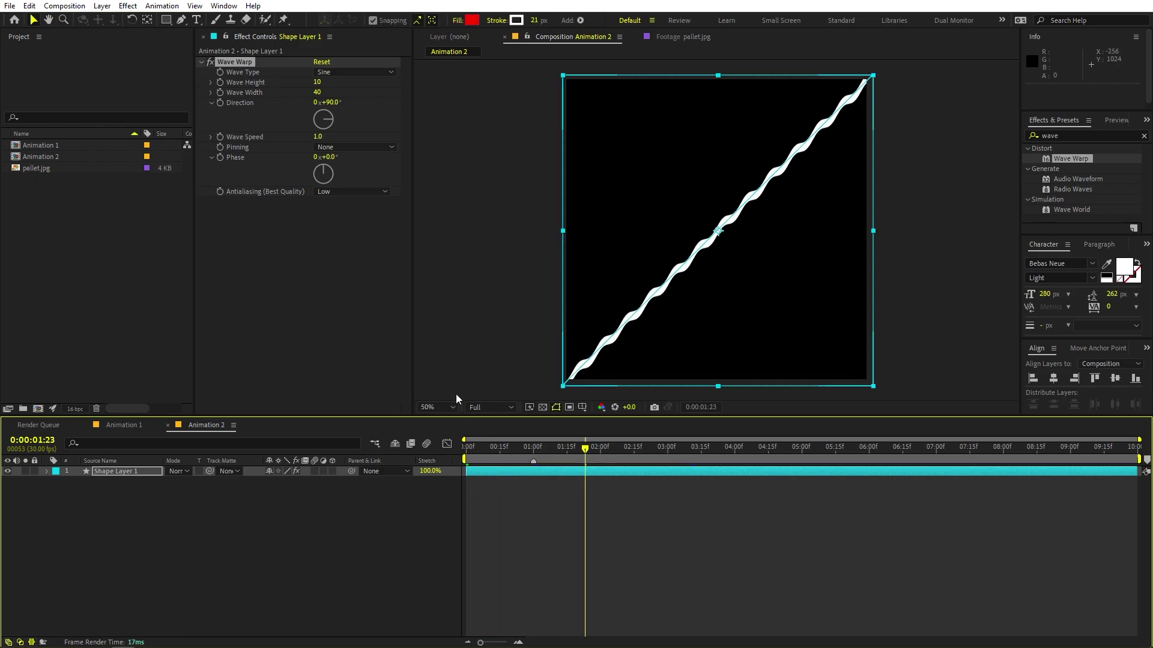
# Set Wave Warp's Wave Height to 34, Direction to 45° and Wave Width to 210, and preview the motion.
pyautogui.click(314, 89)
pyautogui.moveTo(318, 85)
pyautogui.mouseDown()
pyautogui.moveTo(358, 101)
pyautogui.moveTo(334, 101)
pyautogui.mouseUp()
pyautogui.click(334, 101)
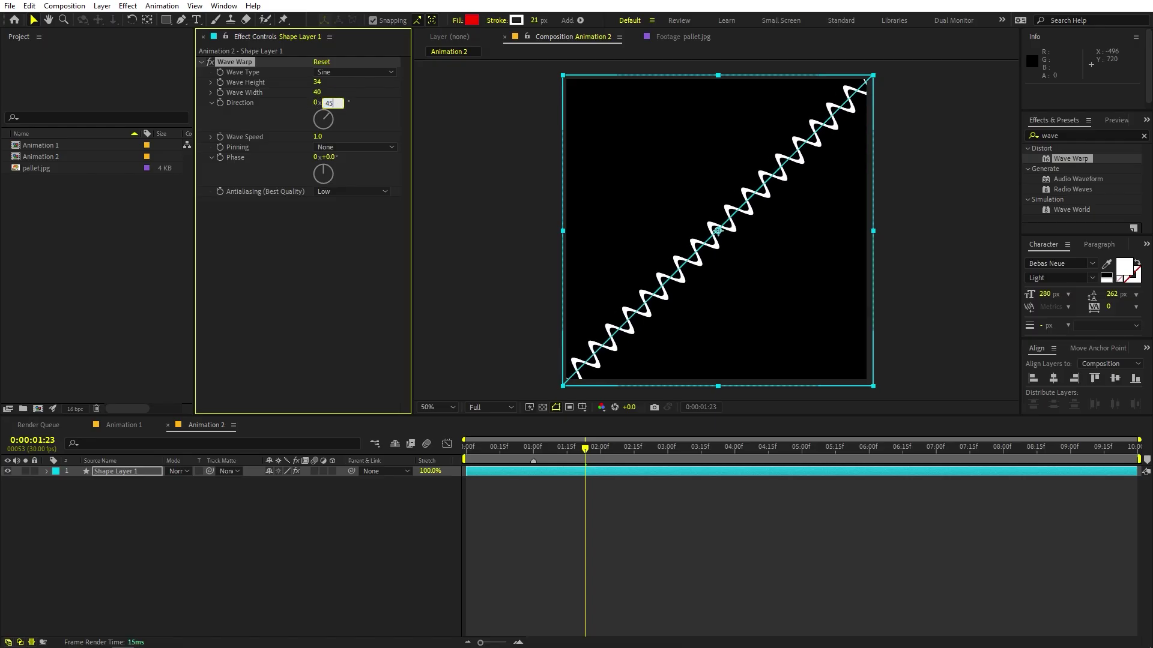
pyautogui.click(297, 113)
pyautogui.moveTo(316, 93); pyautogui.dragTo(422, 126)
pyautogui.moveTo(326, 92); pyautogui.dragTo(373, 92)
pyautogui.press('space')
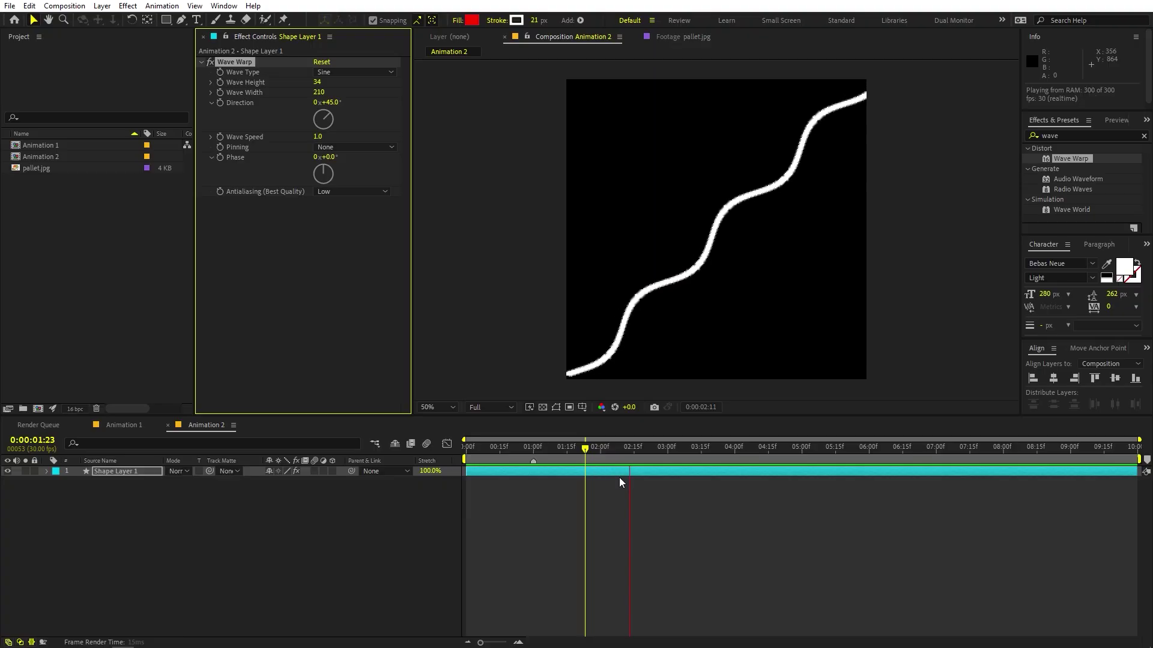
pyautogui.press('space')
# Set Wave Warp's Pinning to All Edges, preview it from the start, and widen the line's stroke to 293 px.
pyautogui.click(349, 146)
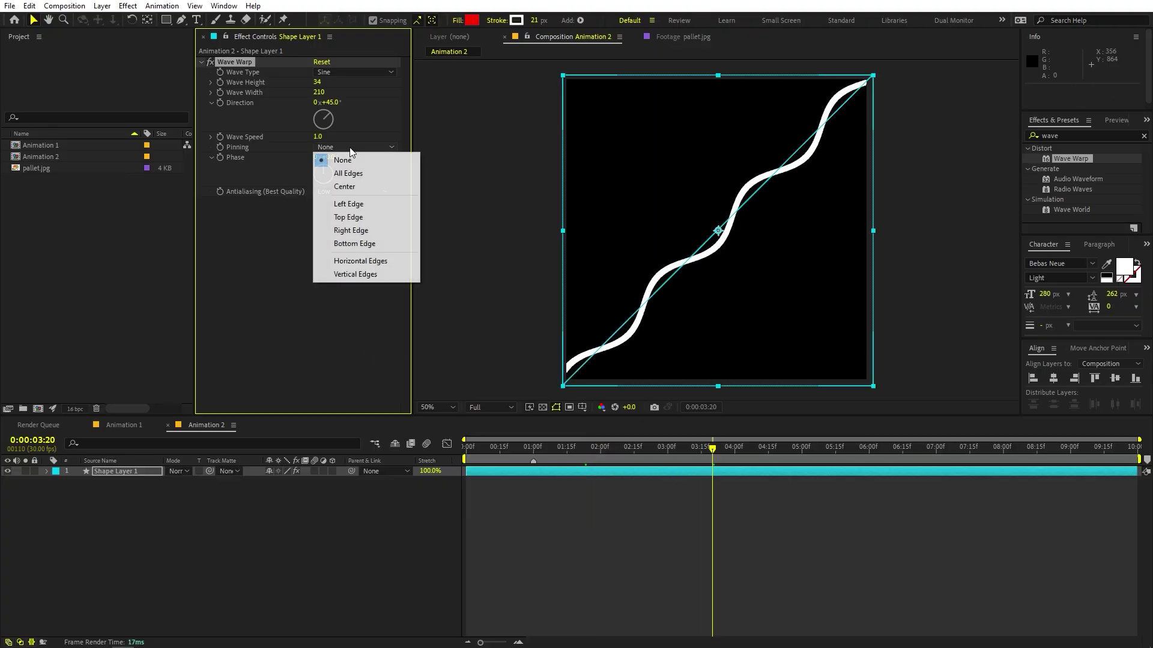
pyautogui.click(350, 170)
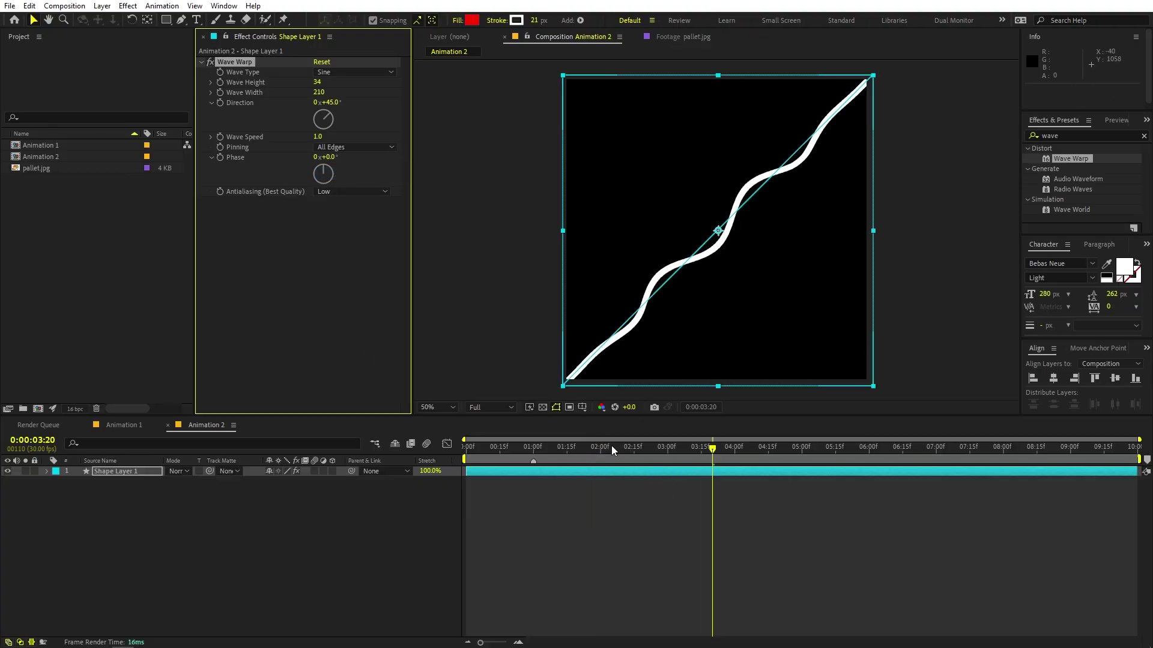
pyautogui.press('space')
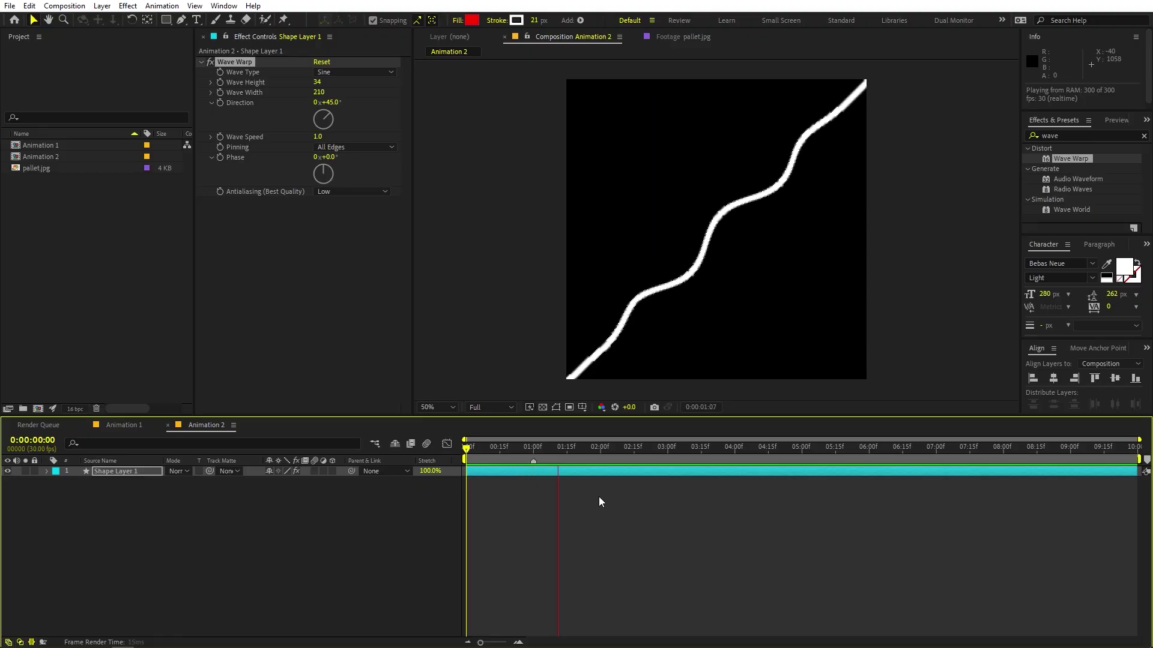
pyautogui.press('space')
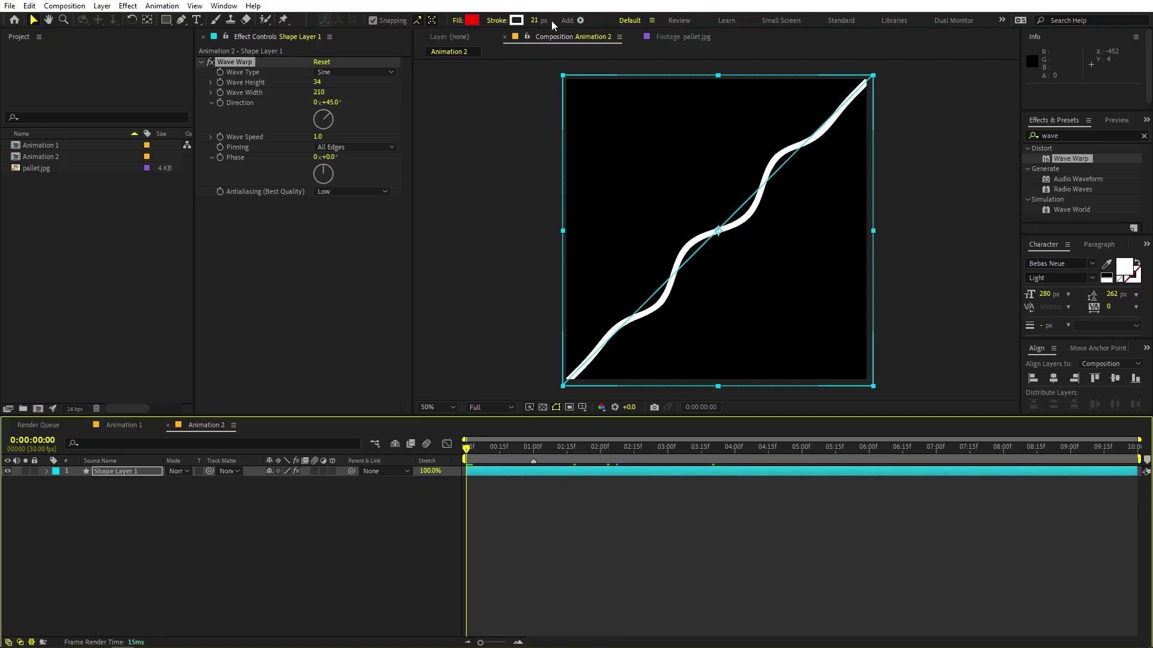
pyautogui.moveTo(532, 20); pyautogui.dragTo(639, 147)
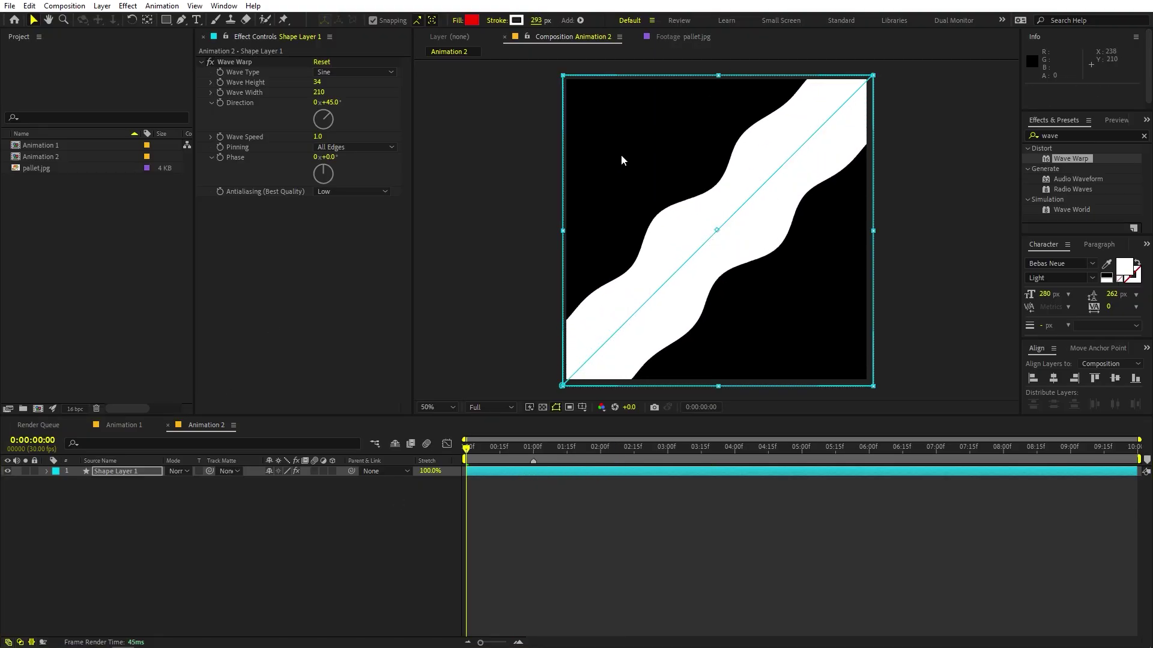
# Apply the Fill effect to Shape Layer 1 and sample the pink swatch of pallet.jpg for its colour.
pyautogui.click(122, 472)
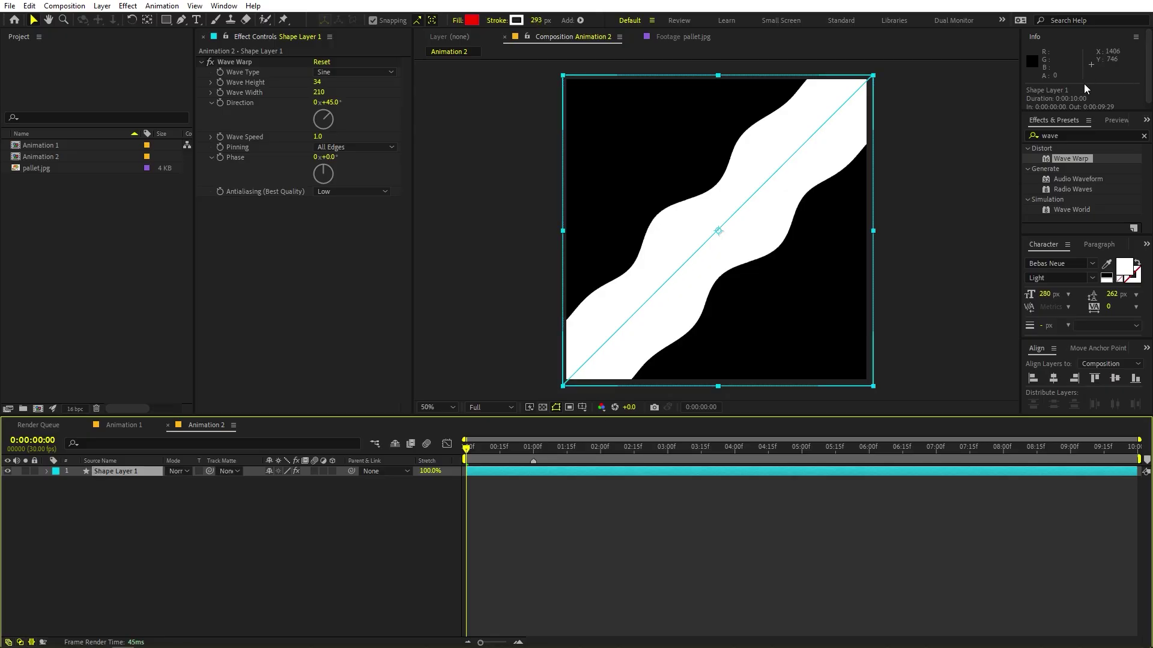
pyautogui.click(1073, 135)
pyautogui.write('fill')
pyautogui.moveTo(1068, 210); pyautogui.dragTo(121, 468)
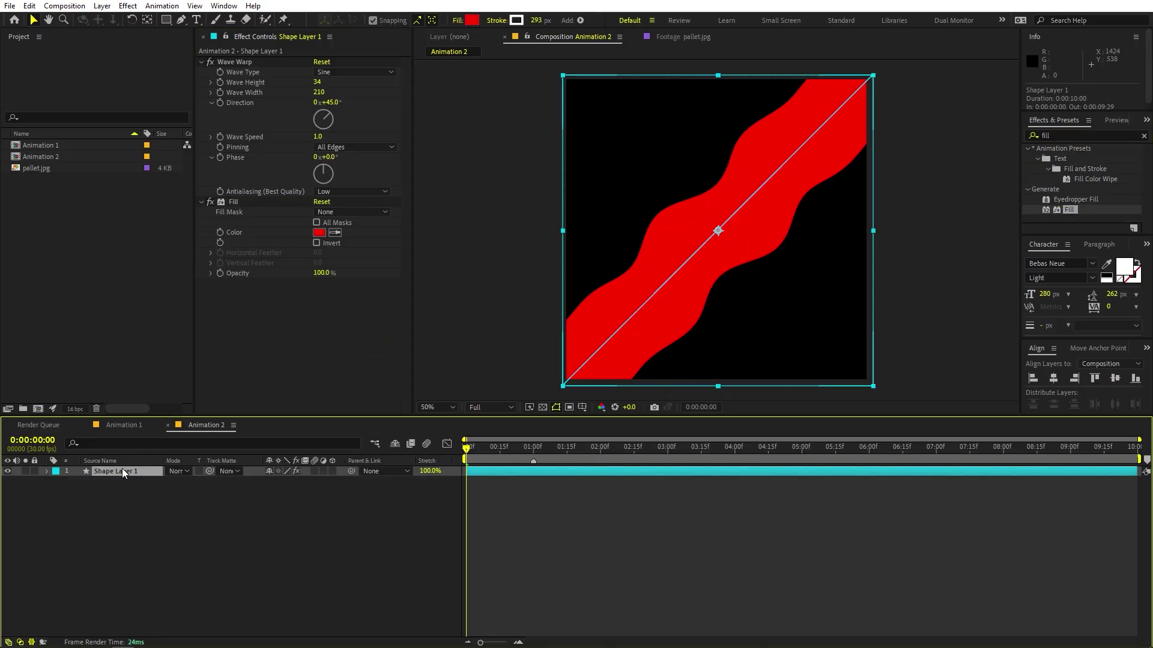
pyautogui.click(51, 169)
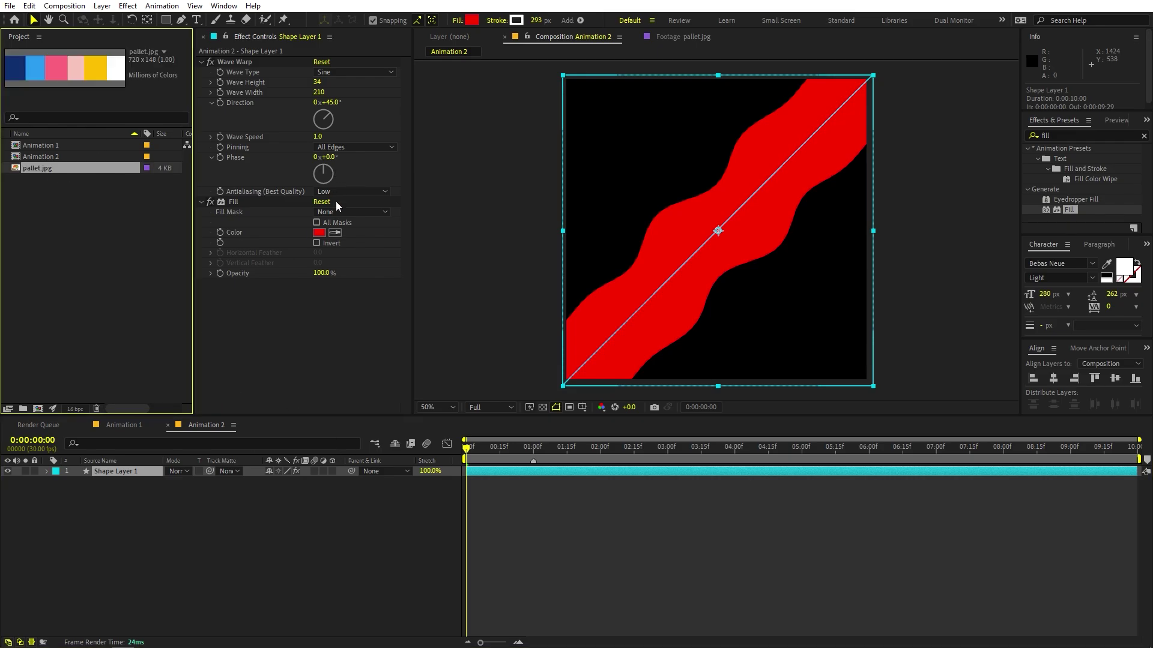
pyautogui.click(336, 233)
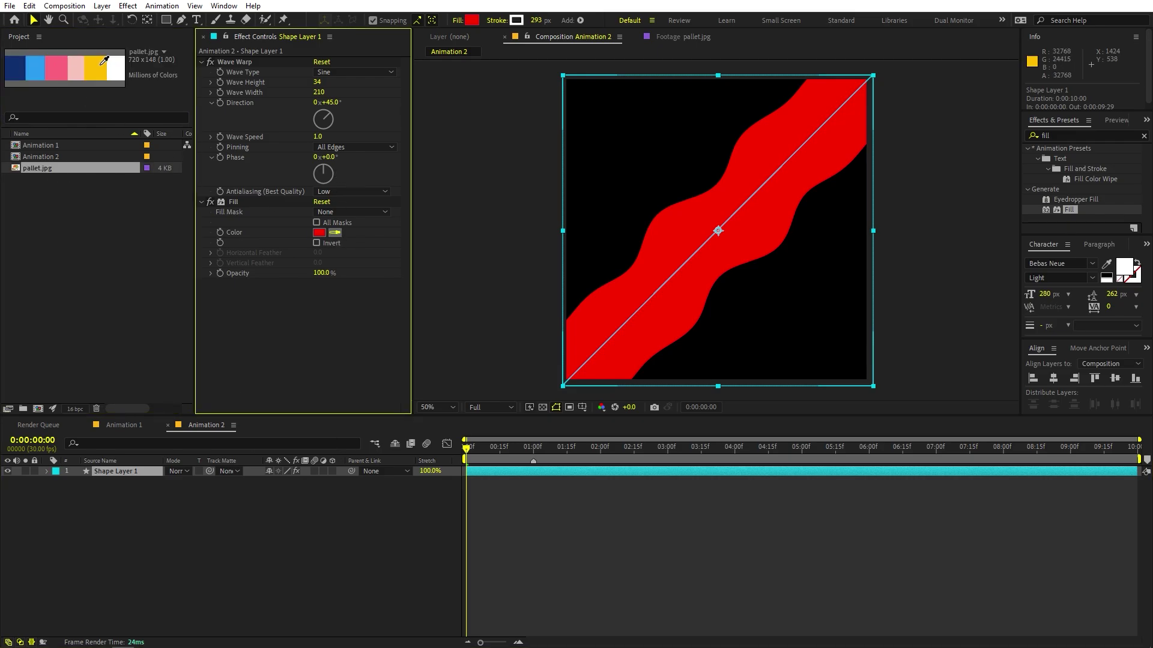
pyautogui.click(58, 65)
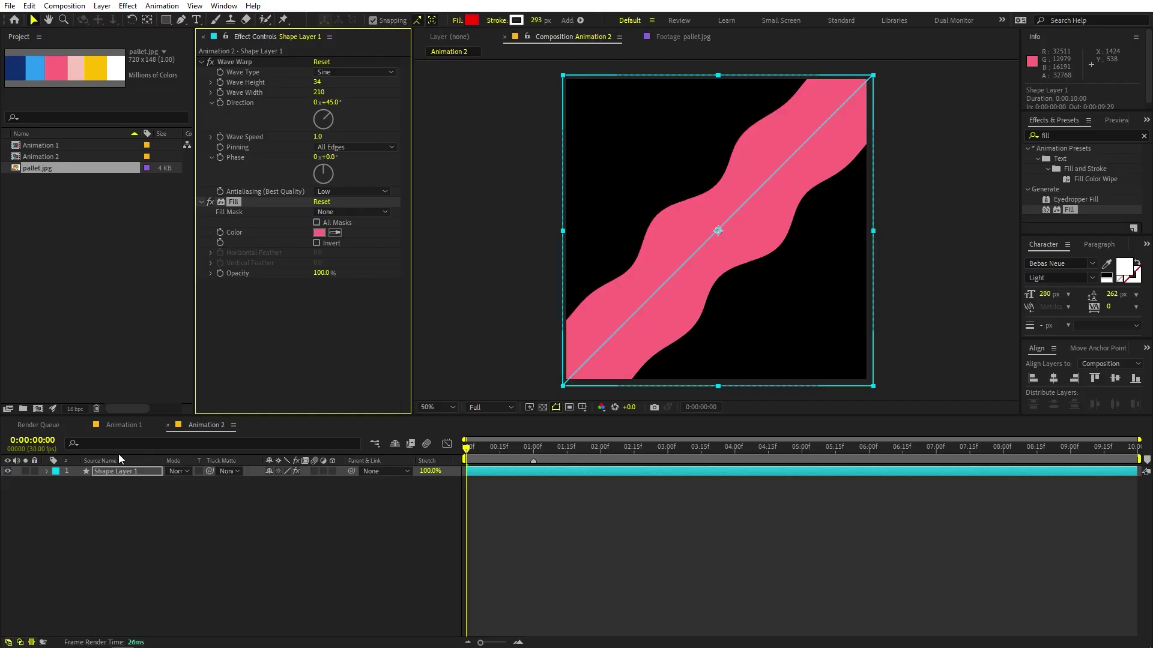
# Duplicate Shape Layer 1, reduce the copy's stroke to 122 px, and sample the palette's dark blue swatch for its Fill colour.
pyautogui.click(106, 471)
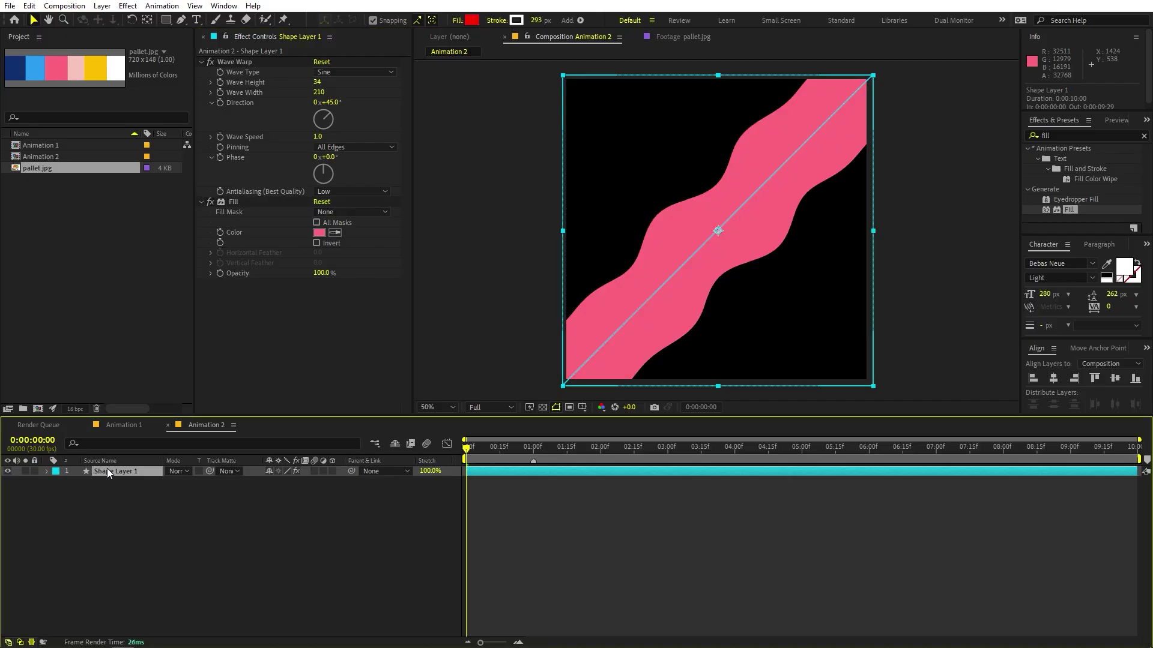
pyautogui.hotkey('ctrl', 'd')
pyautogui.moveTo(536, 20); pyautogui.dragTo(452, 42)
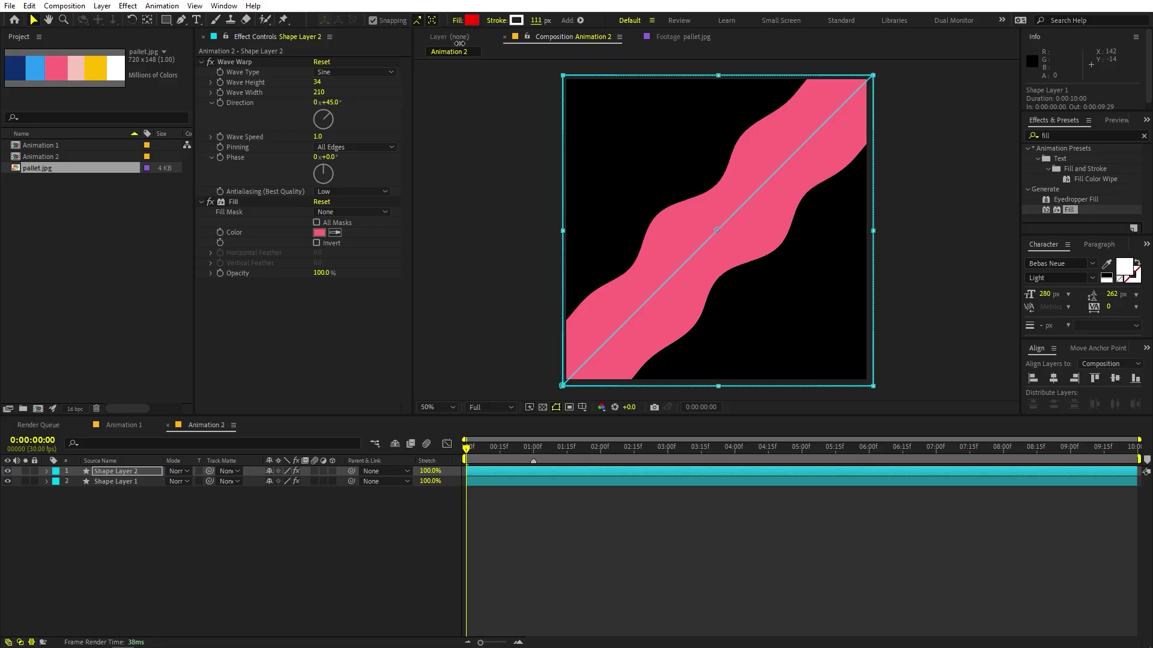
pyautogui.click(334, 224)
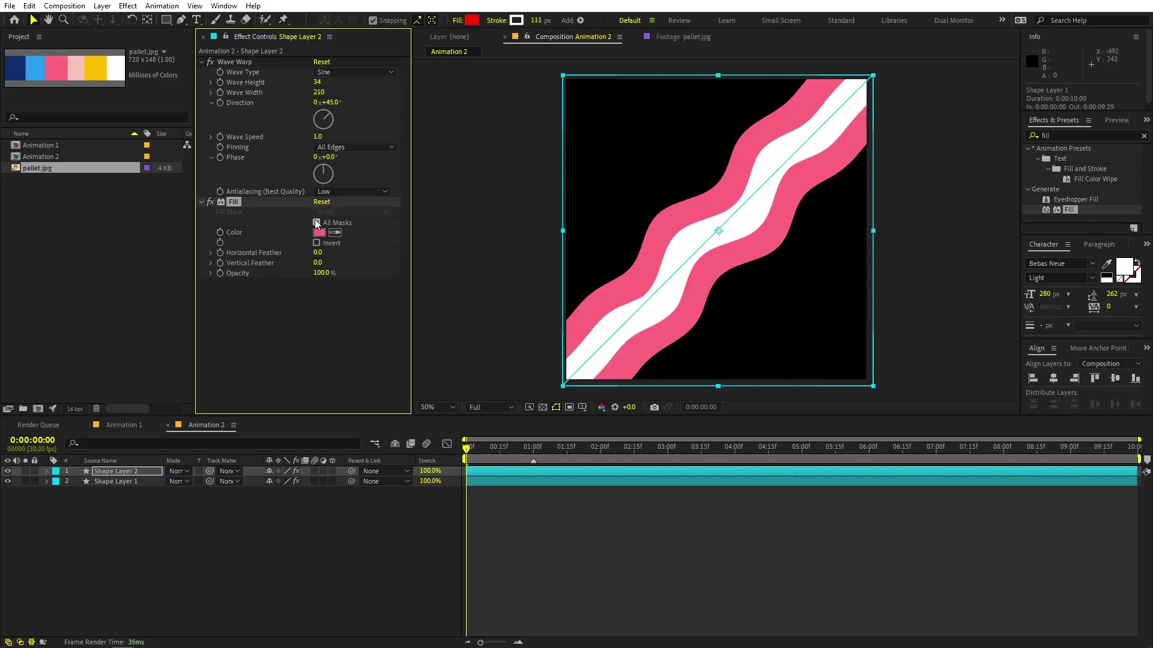
pyautogui.click(316, 223)
pyautogui.click(335, 232)
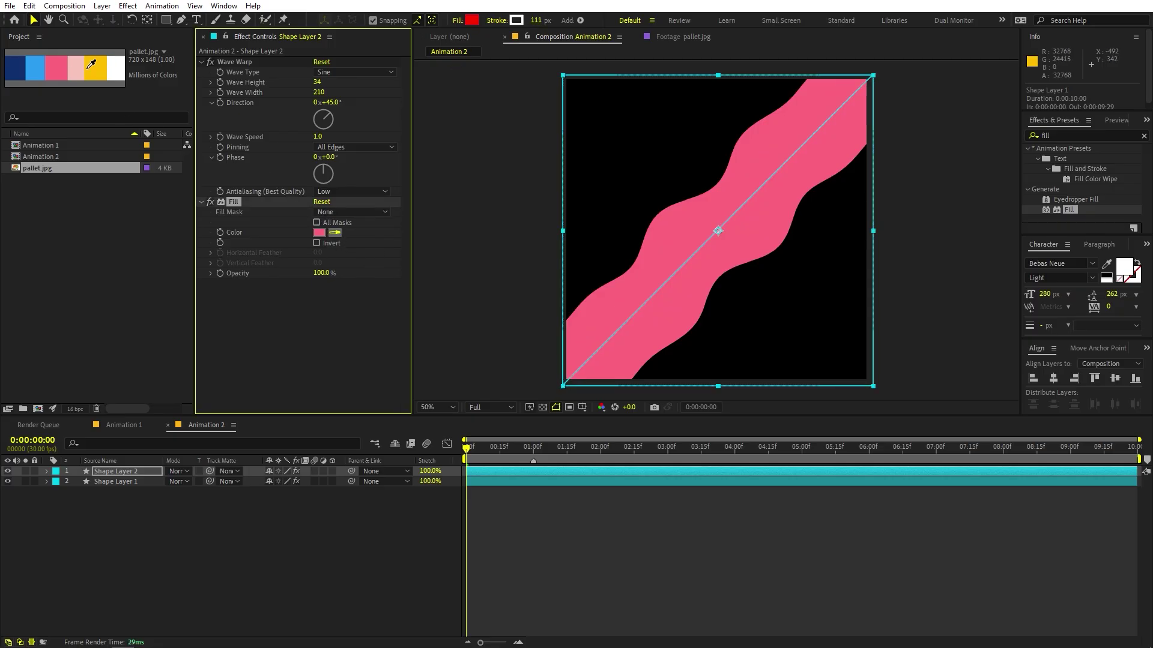
pyautogui.click(13, 75)
# Duplicate Shape Layer 2, thin the copy's stroke to 15 px, and sample the palette's white swatch for its Fill colour.
pyautogui.click(84, 429)
pyautogui.hotkey('ctrl', 'd')
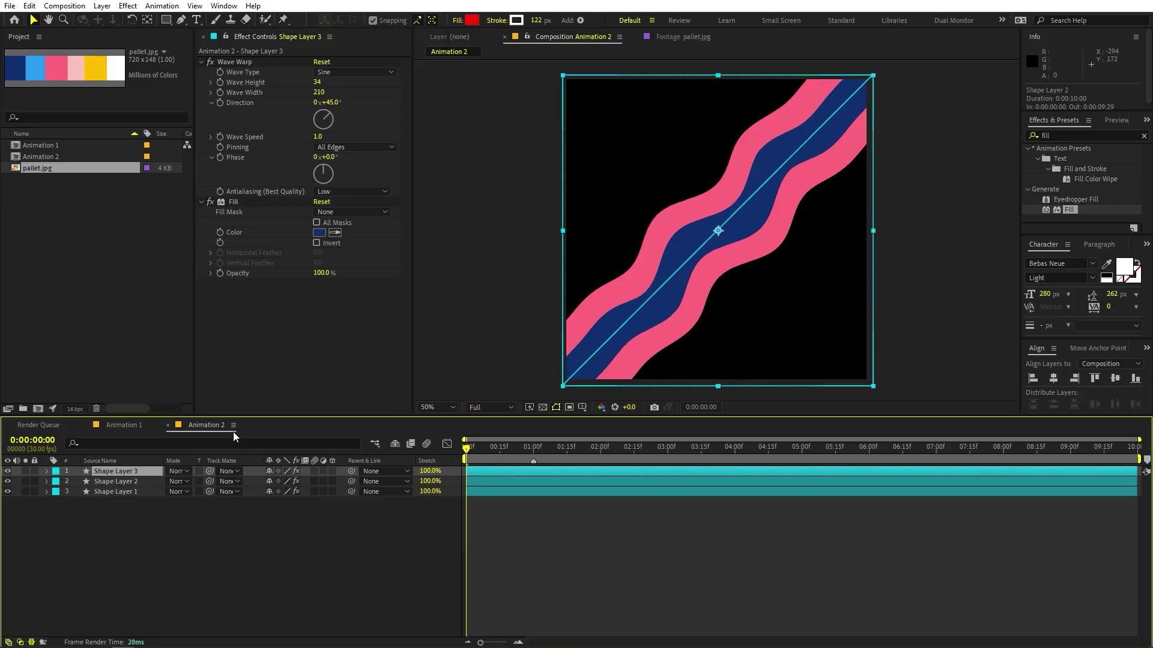
pyautogui.moveTo(514, 28); pyautogui.dragTo(489, 37)
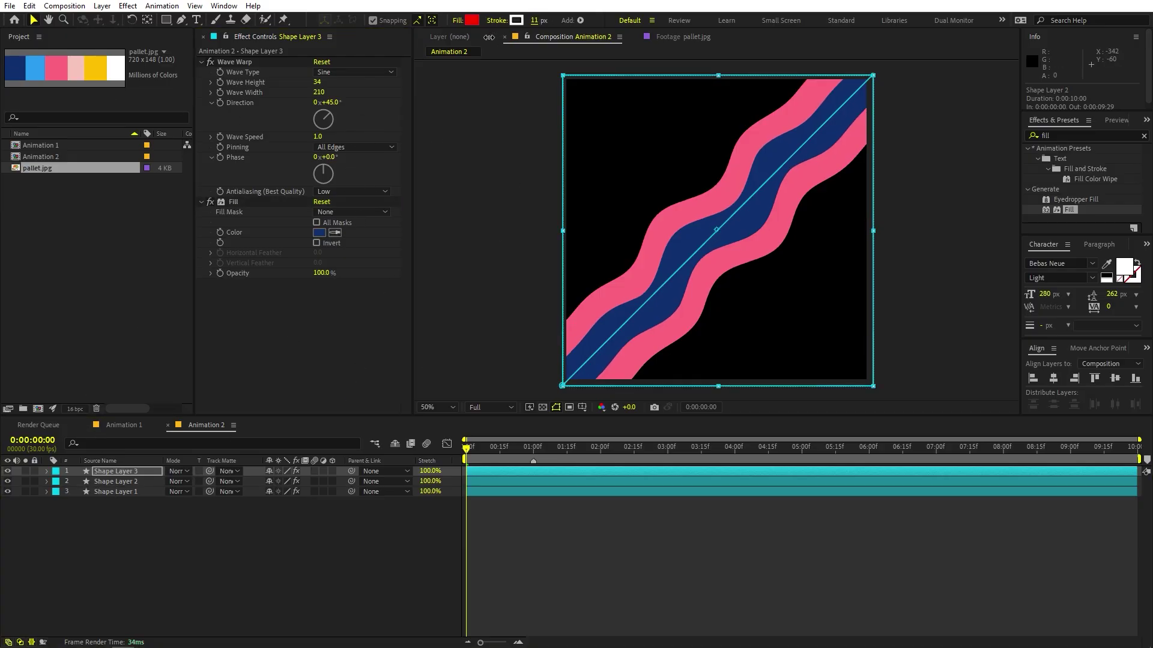
pyautogui.click(335, 232)
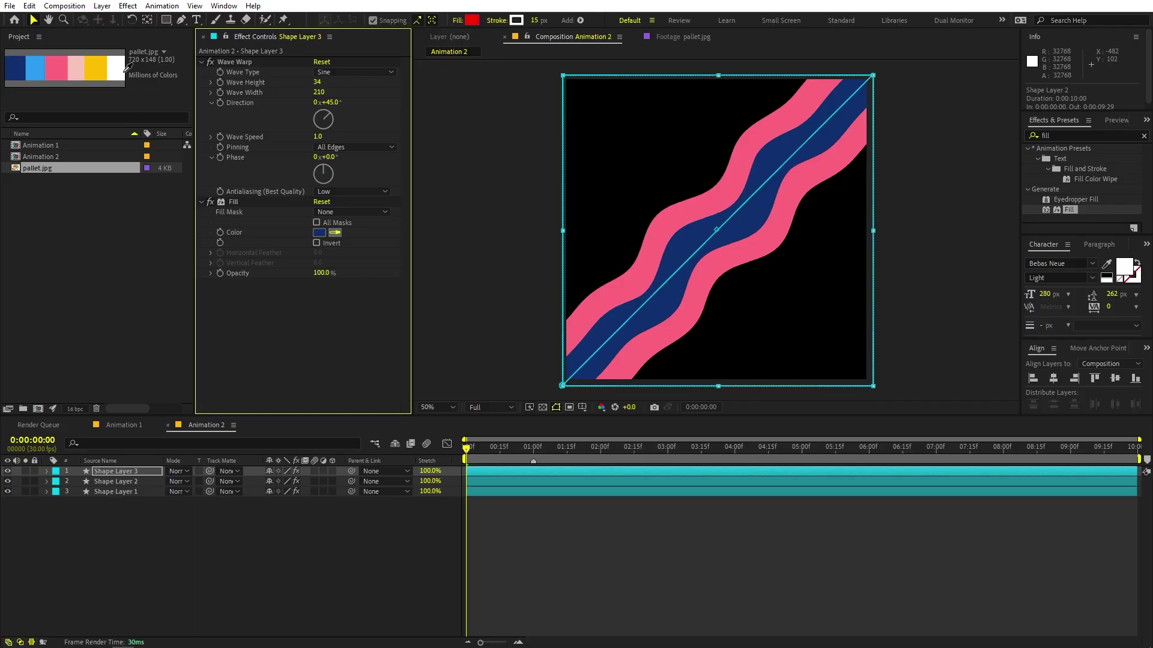
pyautogui.click(121, 72)
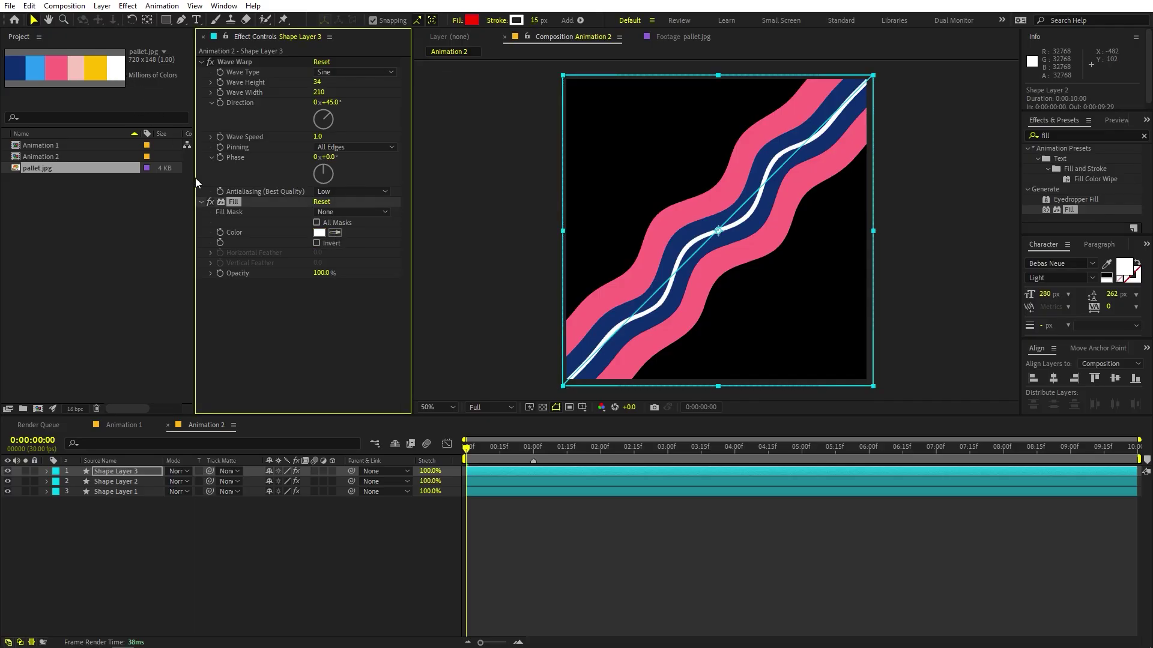
# Select all three shape layers, filter their properties for the stroke, and keyframe each layer's Stroke Width at the first frame.
pyautogui.click(518, 516)
pyautogui.moveTo(469, 448); pyautogui.dragTo(132, 508)
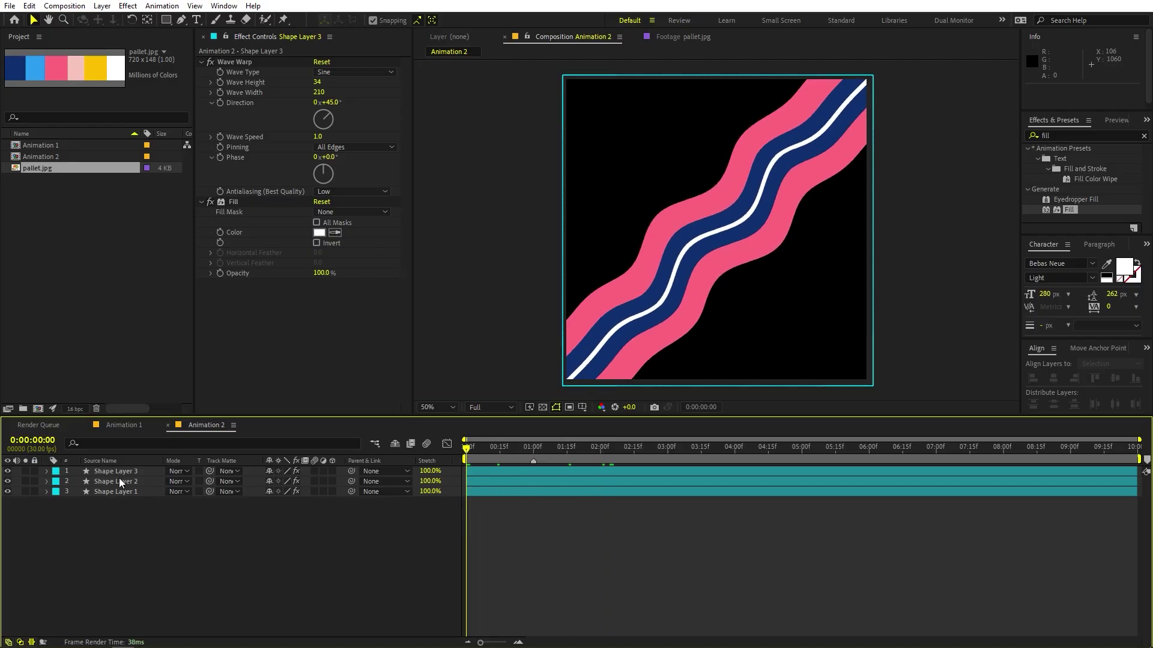
pyautogui.click(119, 474)
pyautogui.keyDown('shift'); pyautogui.click(122, 489); pyautogui.keyUp('shift')
pyautogui.hotkey('ctrl', 'f')
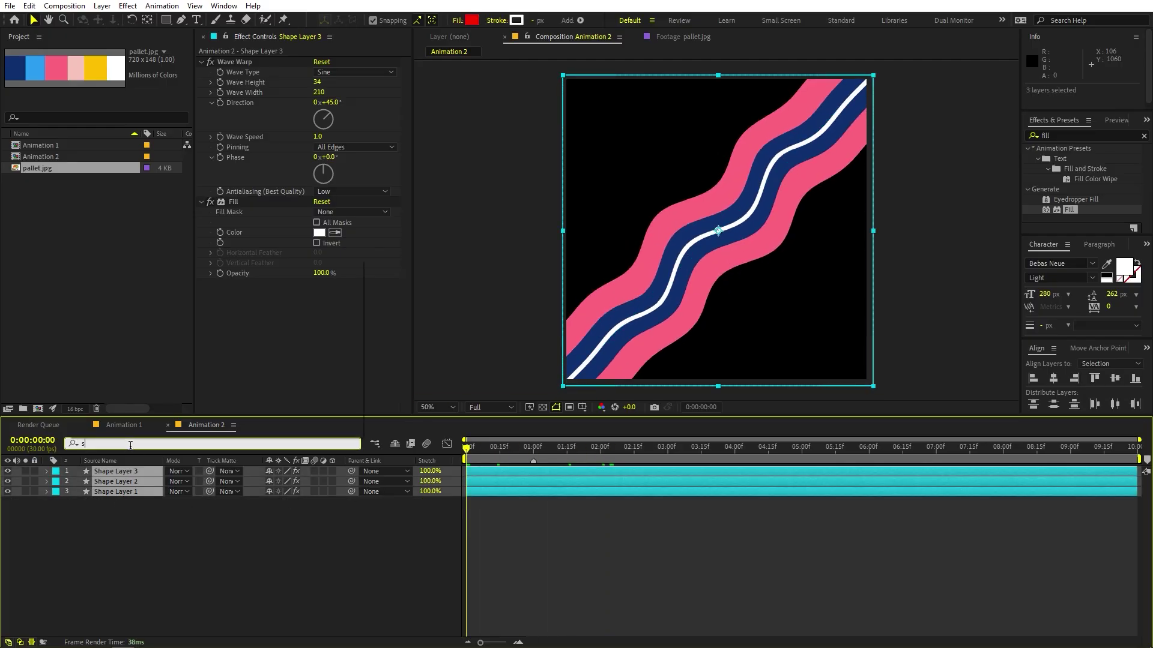
pyautogui.write('strok')
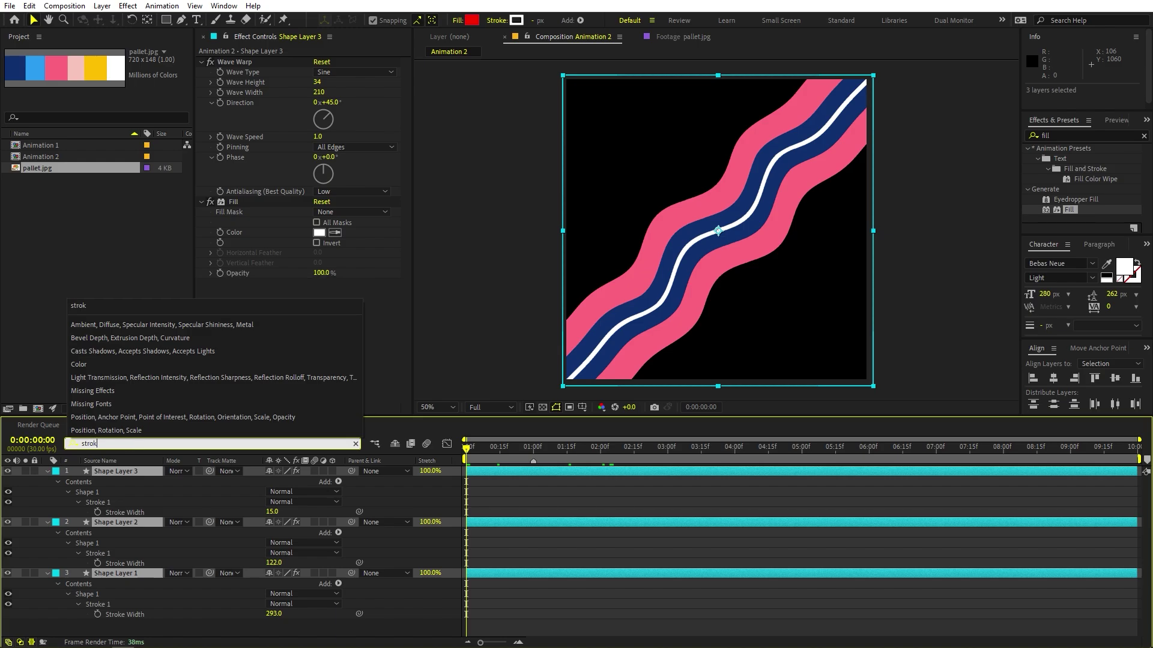
pyautogui.click(98, 513)
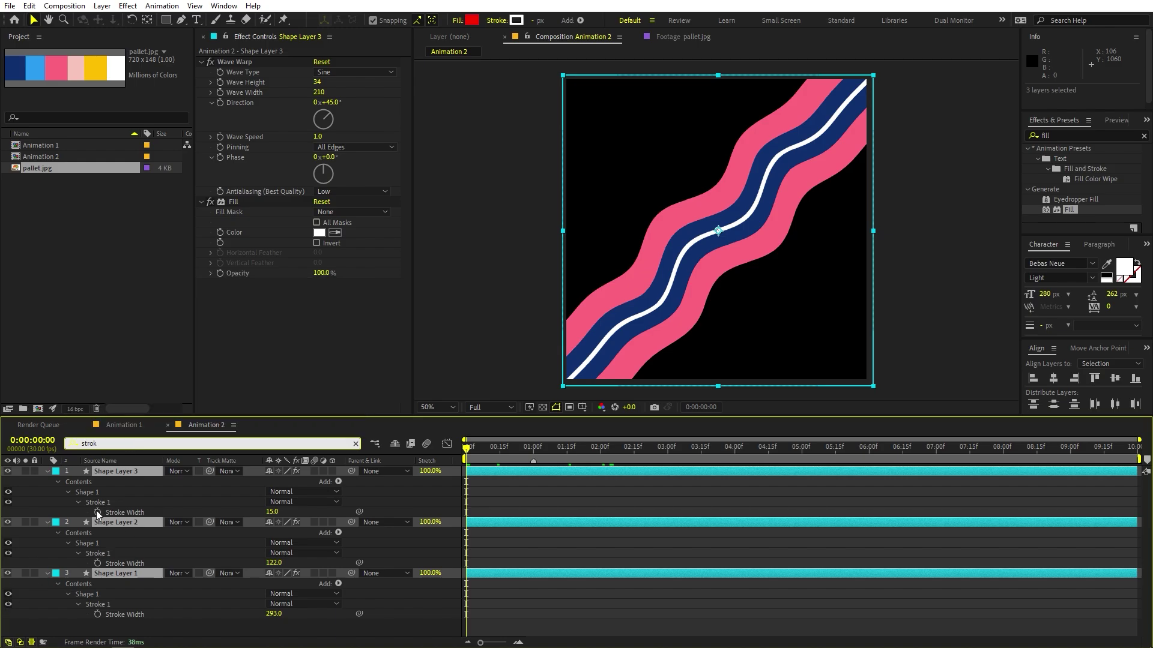
pyautogui.keyDown('shift'); pyautogui.click(97, 614); pyautogui.keyUp('shift')
pyautogui.press('u')
# Move the three Stroke Width keyframes to about 0:00:00:27, set every layer's Stroke Width to 0 at the first frame, and preview.
pyautogui.moveTo(509, 558)
pyautogui.mouseDown()
pyautogui.moveTo(449, 481)
pyautogui.moveTo(532, 482)
pyautogui.mouseUp()
pyautogui.click(505, 567)
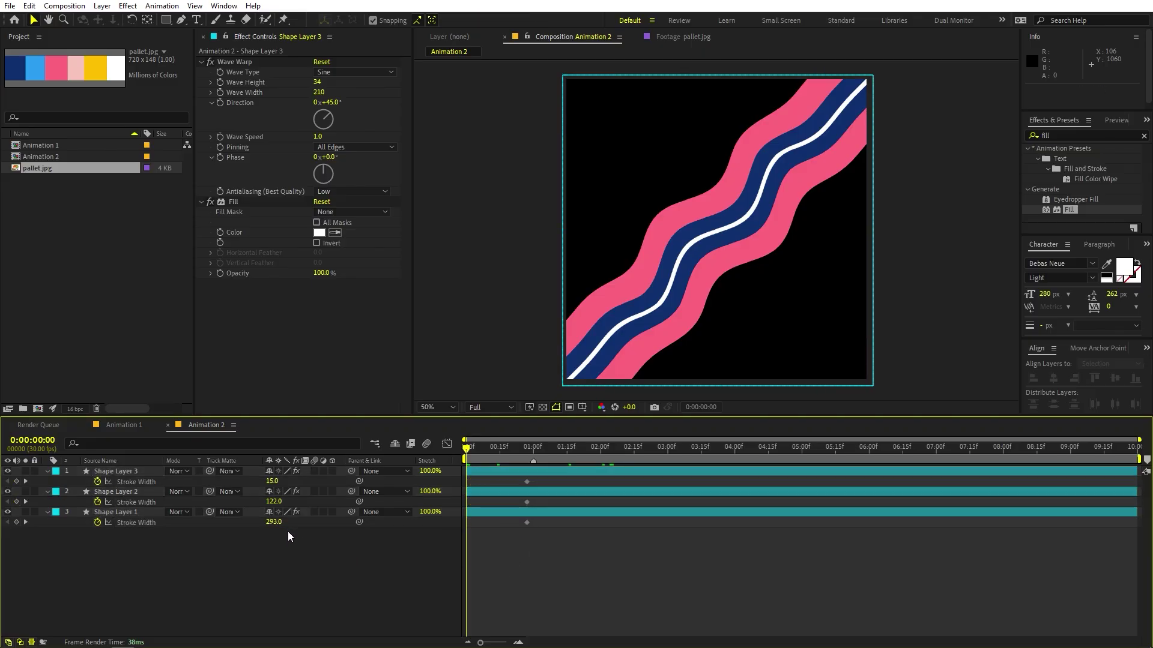
pyautogui.moveTo(274, 522)
pyautogui.mouseDown()
pyautogui.moveTo(301, 503)
pyautogui.moveTo(258, 502)
pyautogui.moveTo(255, 481)
pyautogui.moveTo(255, 522)
pyautogui.mouseUp()
pyautogui.press('space')
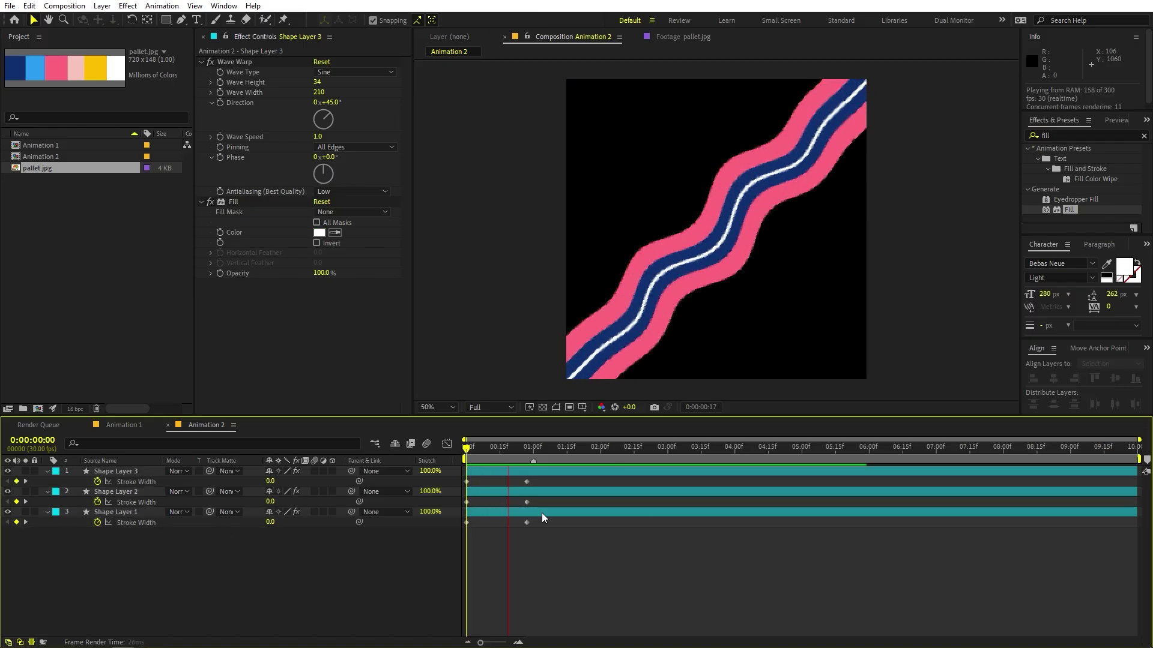
# Stagger the Stroke Width keyframes so Shape Layer 2 starts at about 0:00:00:17 and Shape Layer 3 at about 0:00:01:03.
pyautogui.click(538, 447)
pyautogui.moveTo(538, 445)
pyautogui.mouseDown()
pyautogui.moveTo(447, 508)
pyautogui.moveTo(508, 506)
pyautogui.mouseUp()
pyautogui.click(497, 572)
pyautogui.moveTo(598, 484); pyautogui.dragTo(496, 481)
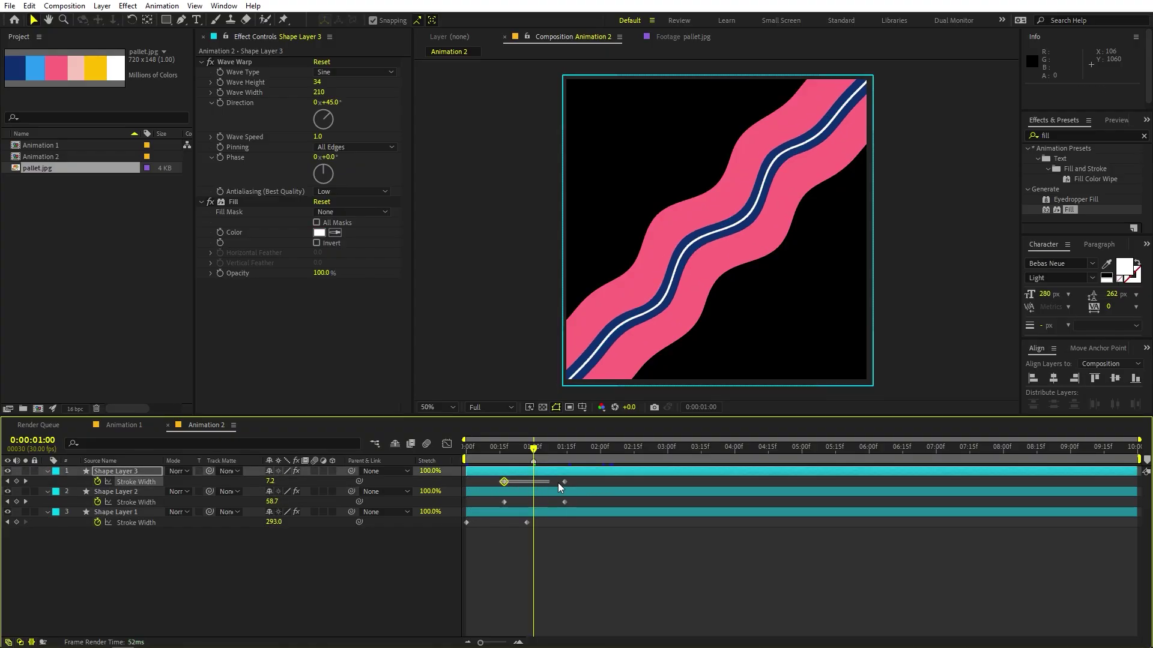
pyautogui.moveTo(567, 480)
pyautogui.mouseDown()
pyautogui.moveTo(601, 480)
pyautogui.moveTo(434, 536)
pyautogui.mouseUp()
# Apply Easy Ease to all the Stroke Width keyframes and reshape their speed curves in the Graph Editor to peak early and slow down gradually.
pyautogui.press('F9')
pyautogui.hotkey('shift', 'F3')
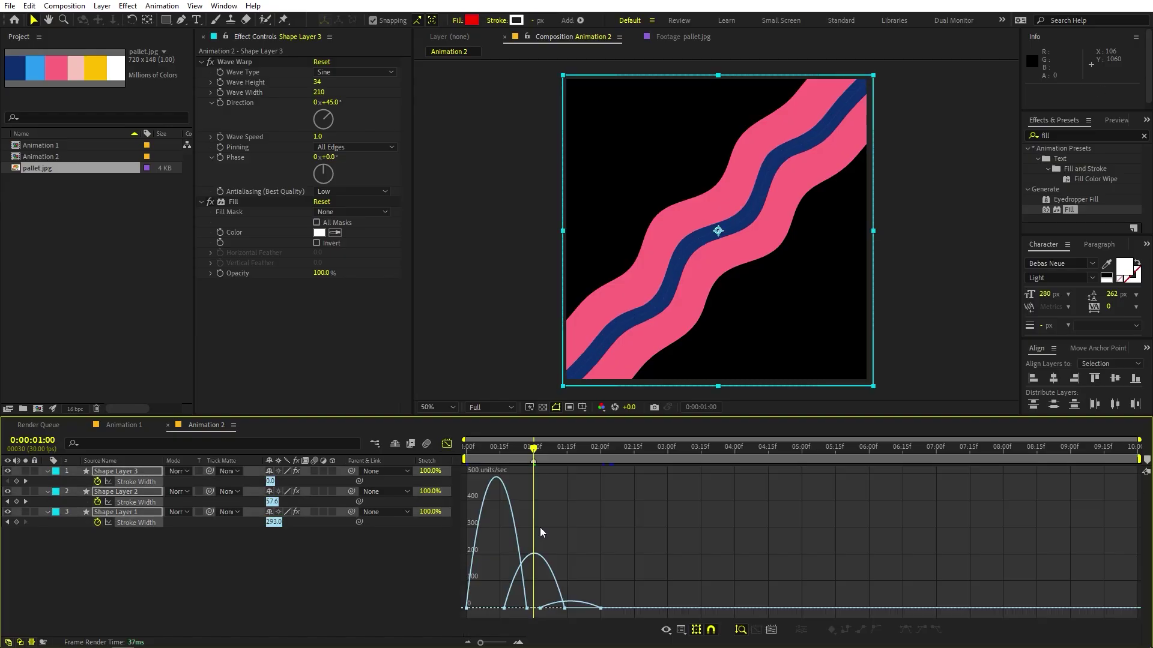
pyautogui.moveTo(590, 608); pyautogui.dragTo(542, 614)
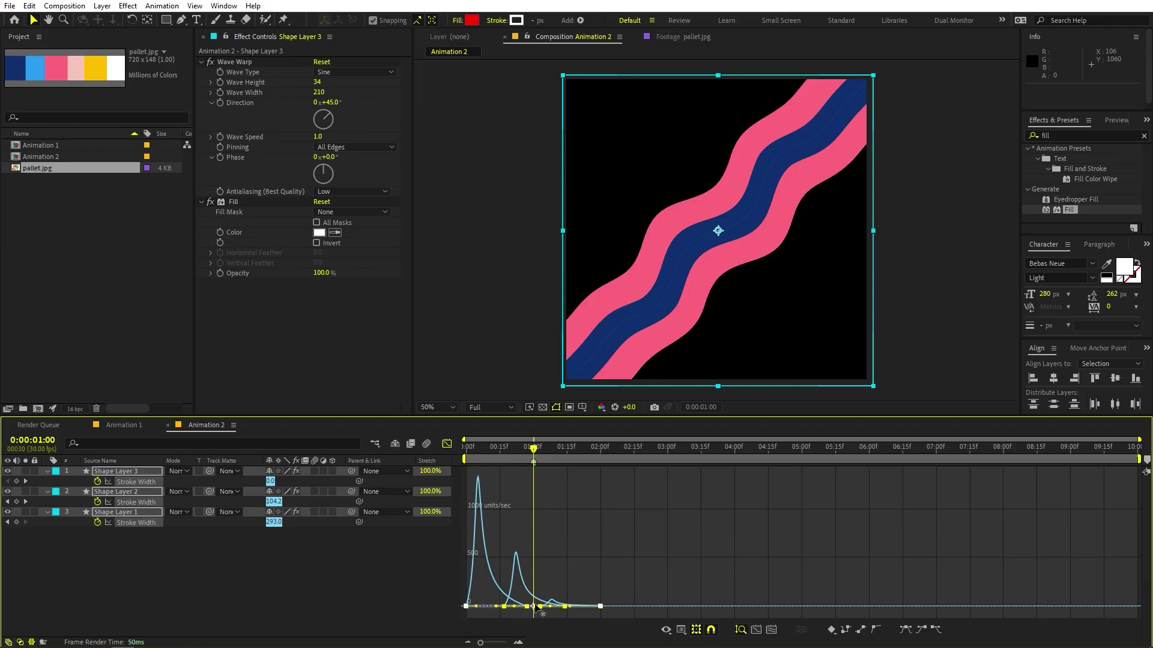
# Leave the Graph Editor and preview Animation 2 from the first frame.
pyautogui.click(446, 443)
pyautogui.click(597, 599)
pyautogui.press('Home')
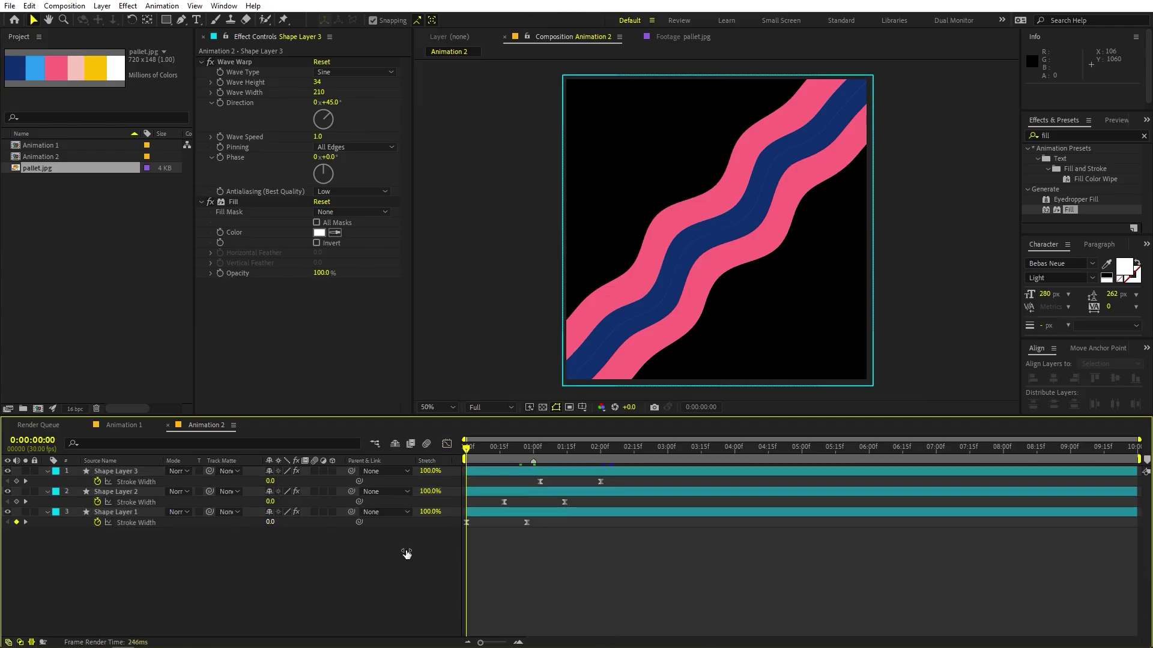
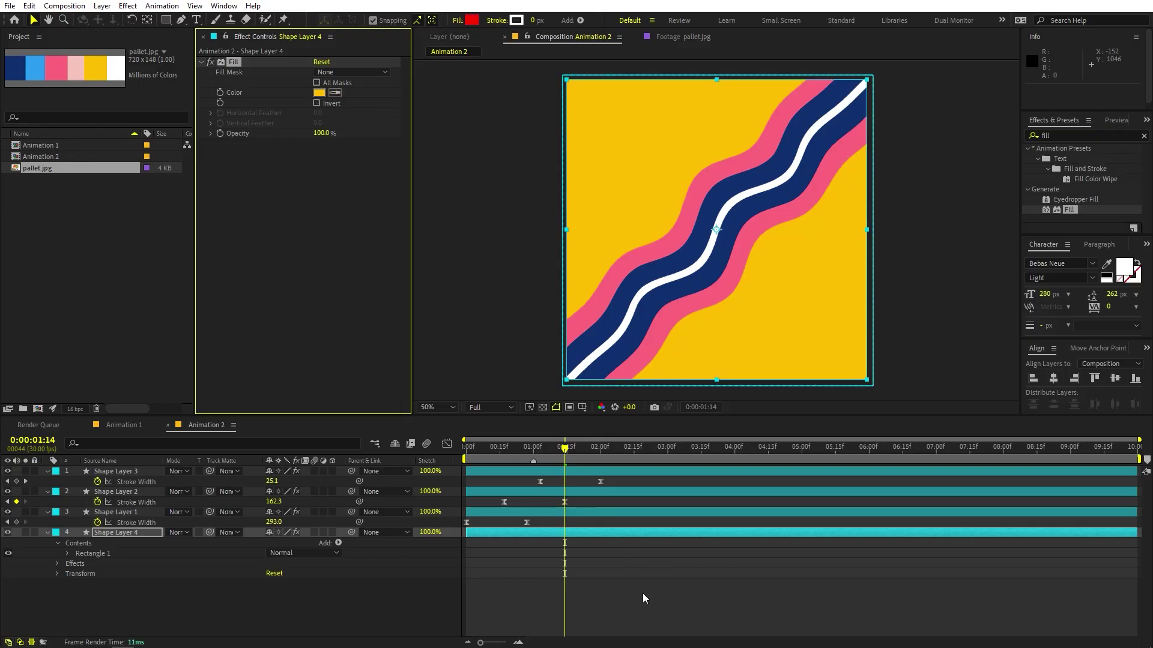
pyautogui.click(643, 593)
pyautogui.press('Home')
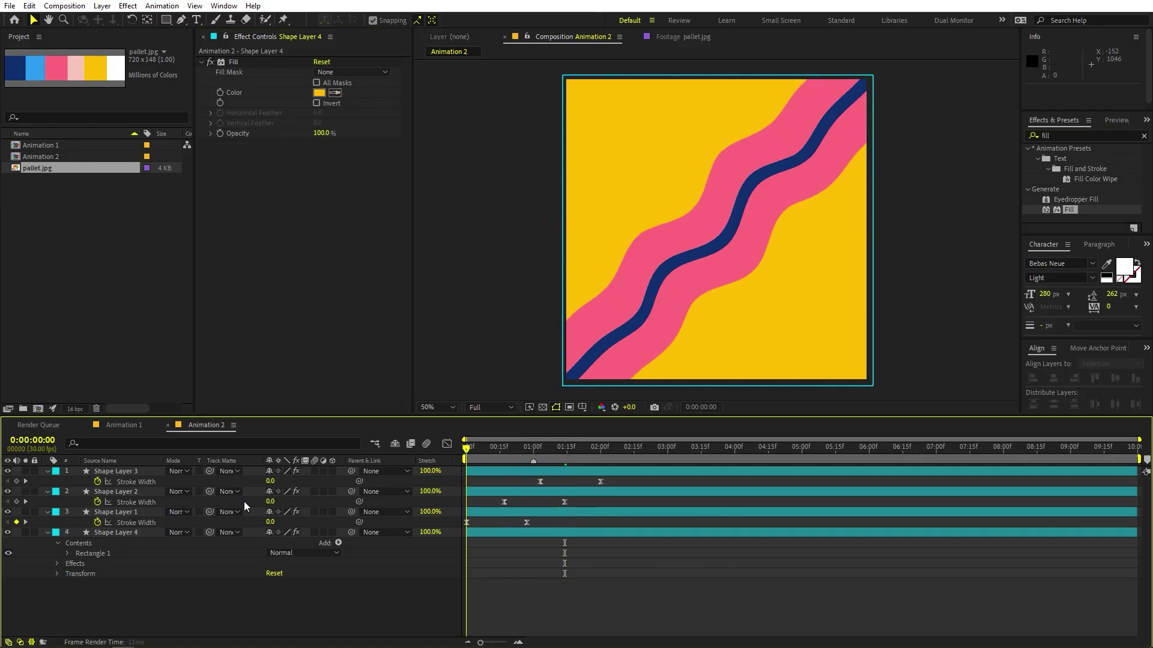
pyautogui.press('space')
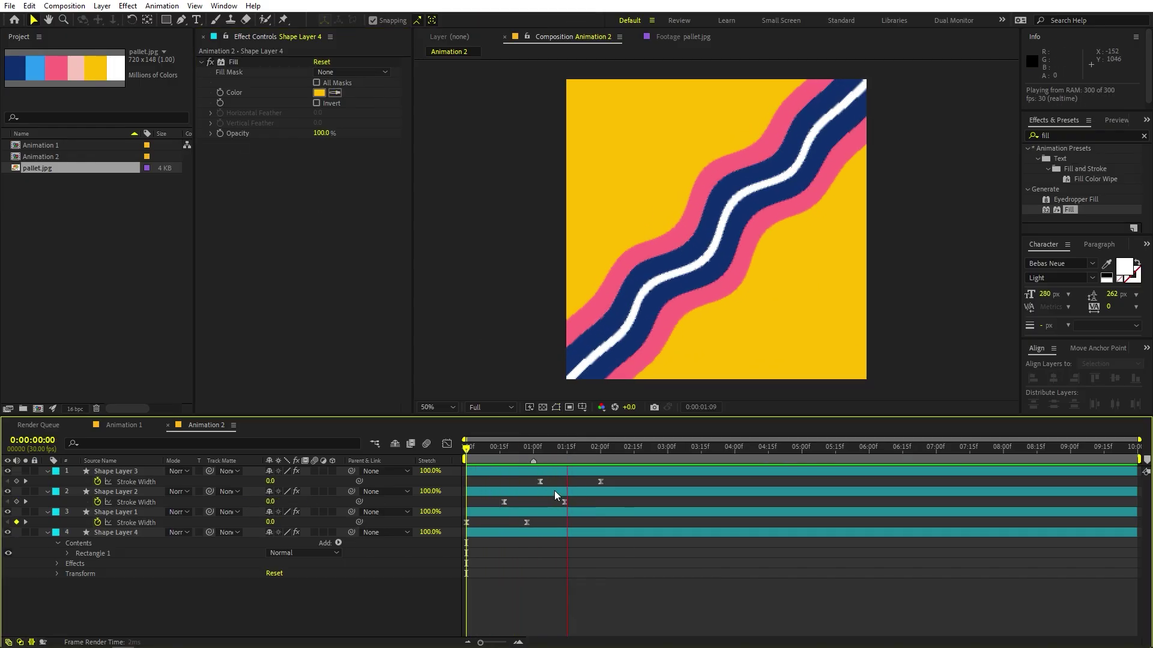
pyautogui.press('space')
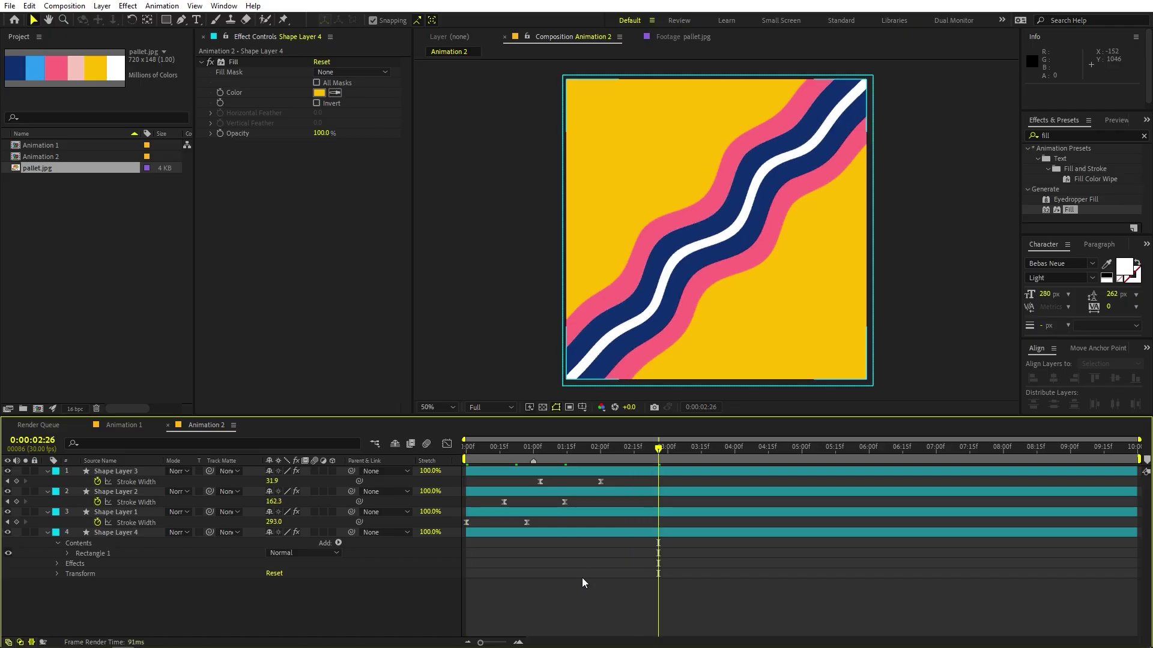
# Duplicate the Animation 2 composition as Animation 3 and open the copy.
pyautogui.click(153, 260)
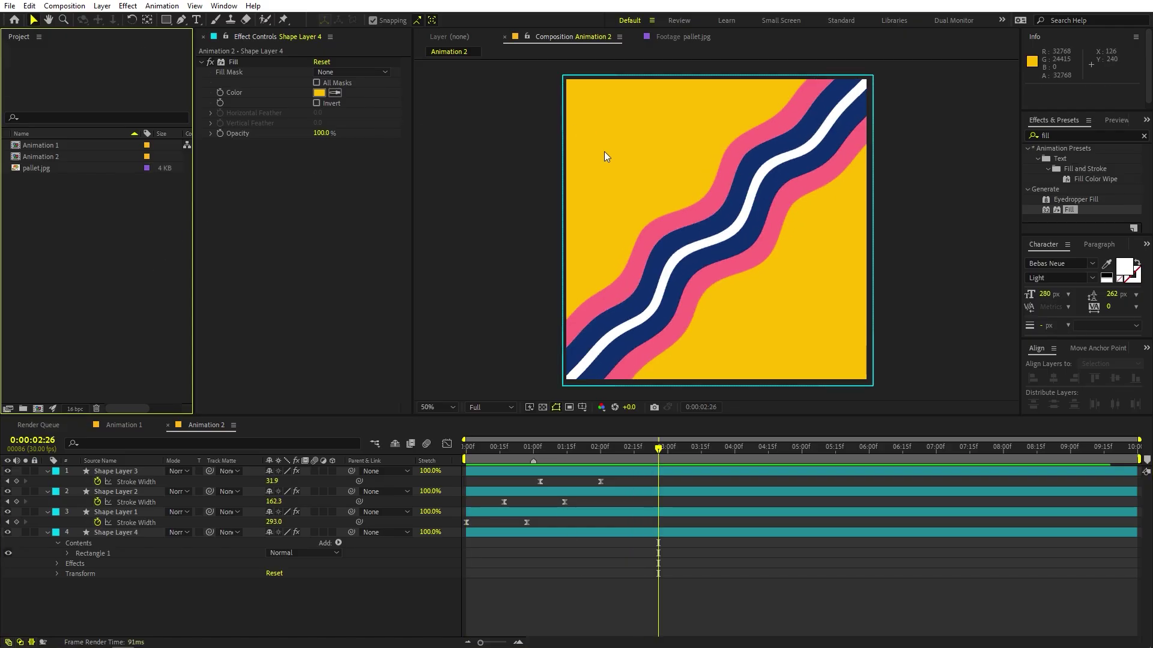
pyautogui.click(53, 157)
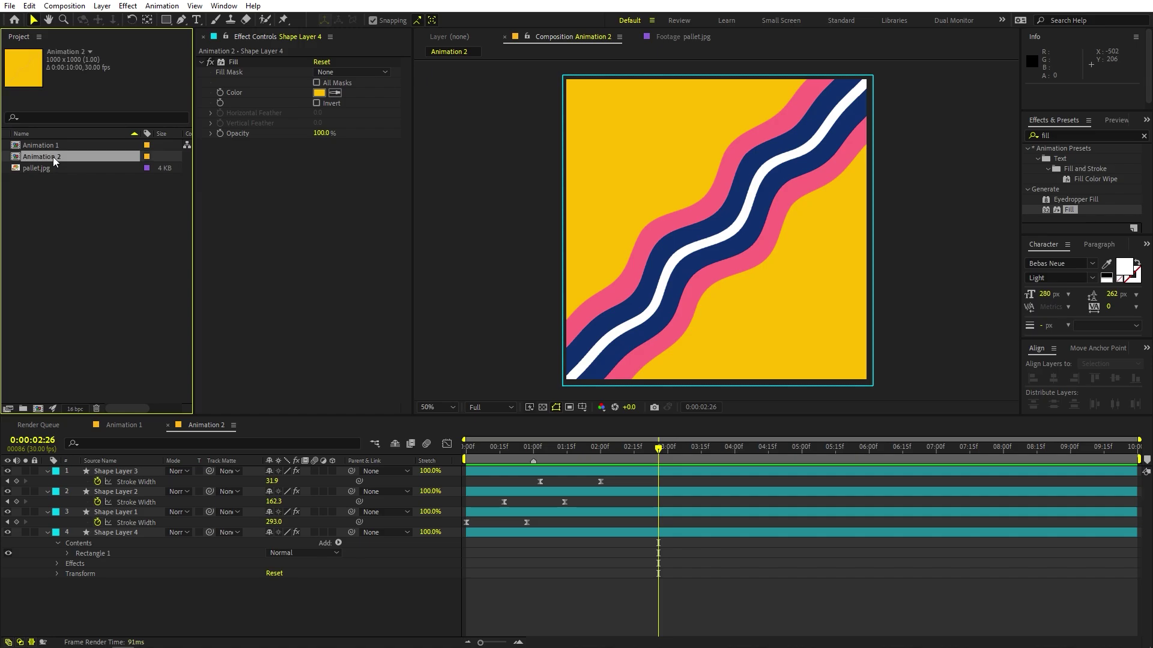
pyautogui.hotkey('ctrl', 'd')
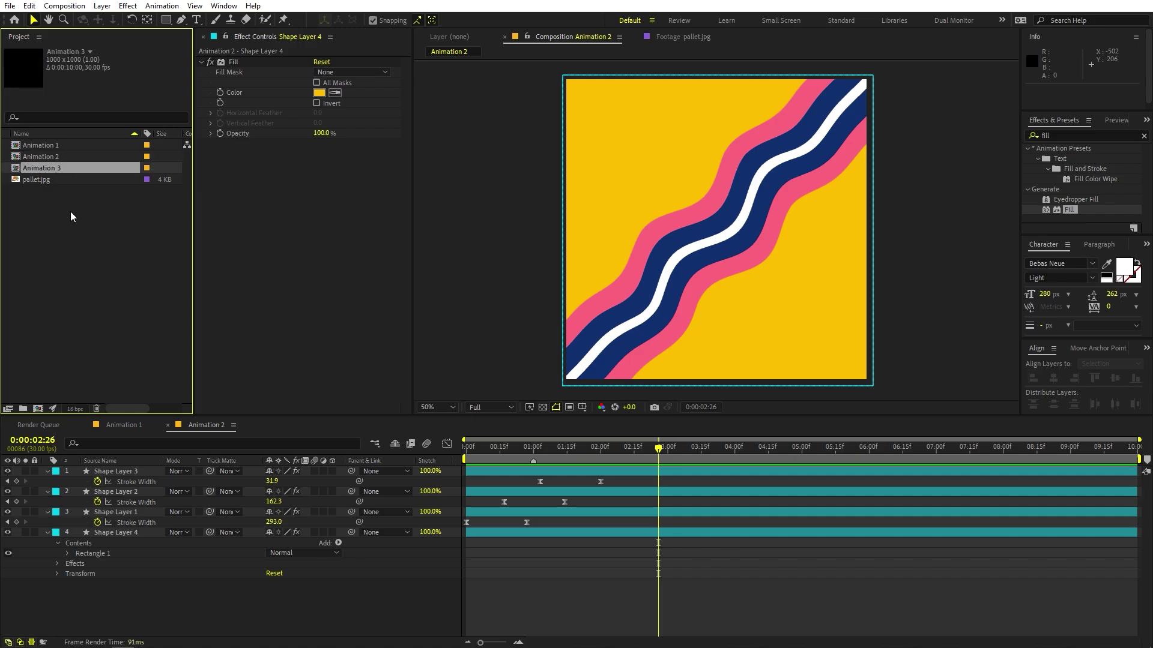
pyautogui.doubleClick(49, 170)
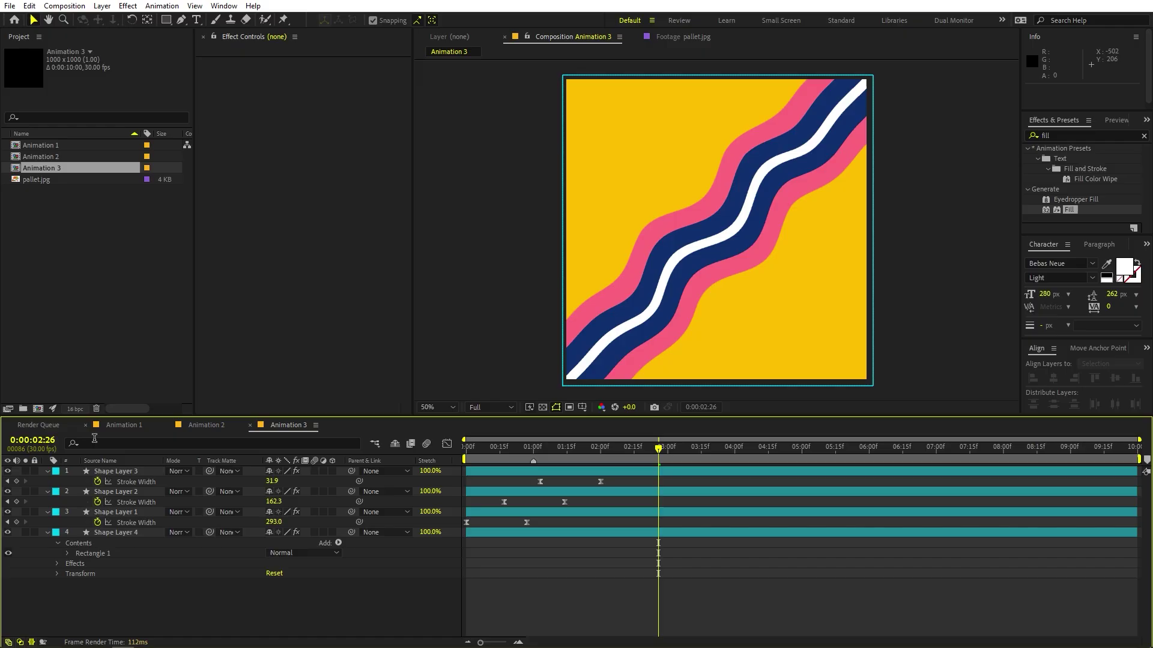
# Duplicate Shape Layers 1 to 3 and group the three copies together above the original layers.
pyautogui.click(122, 534)
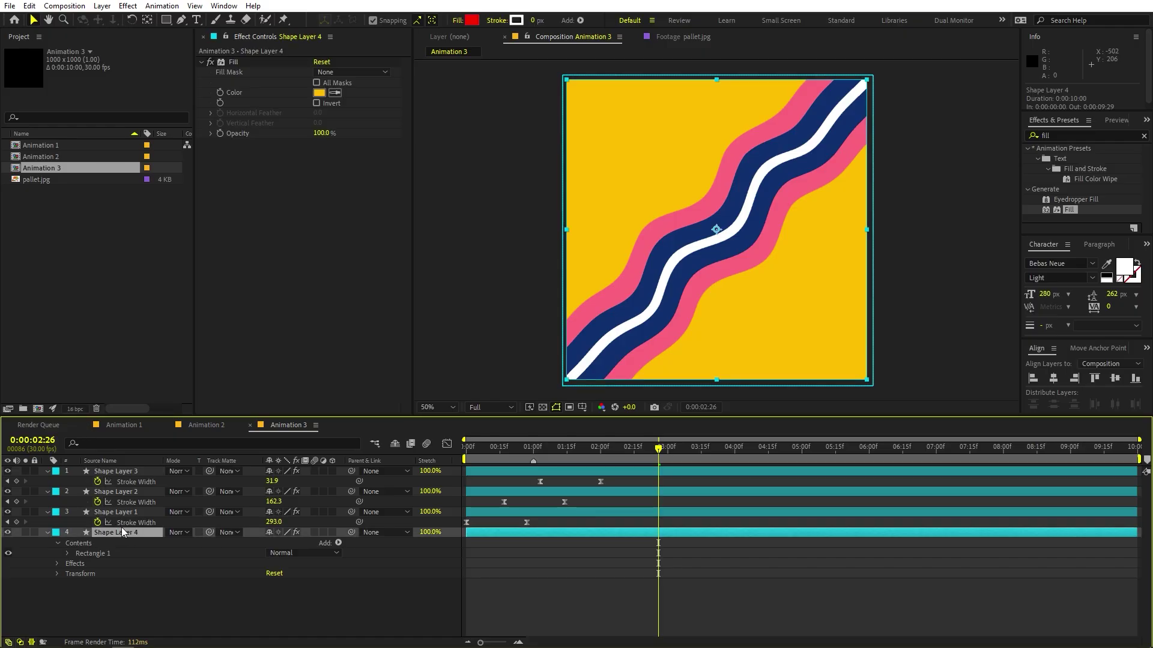
pyautogui.click(128, 509)
pyautogui.keyDown('shift'); pyautogui.click(129, 471); pyautogui.keyUp('shift')
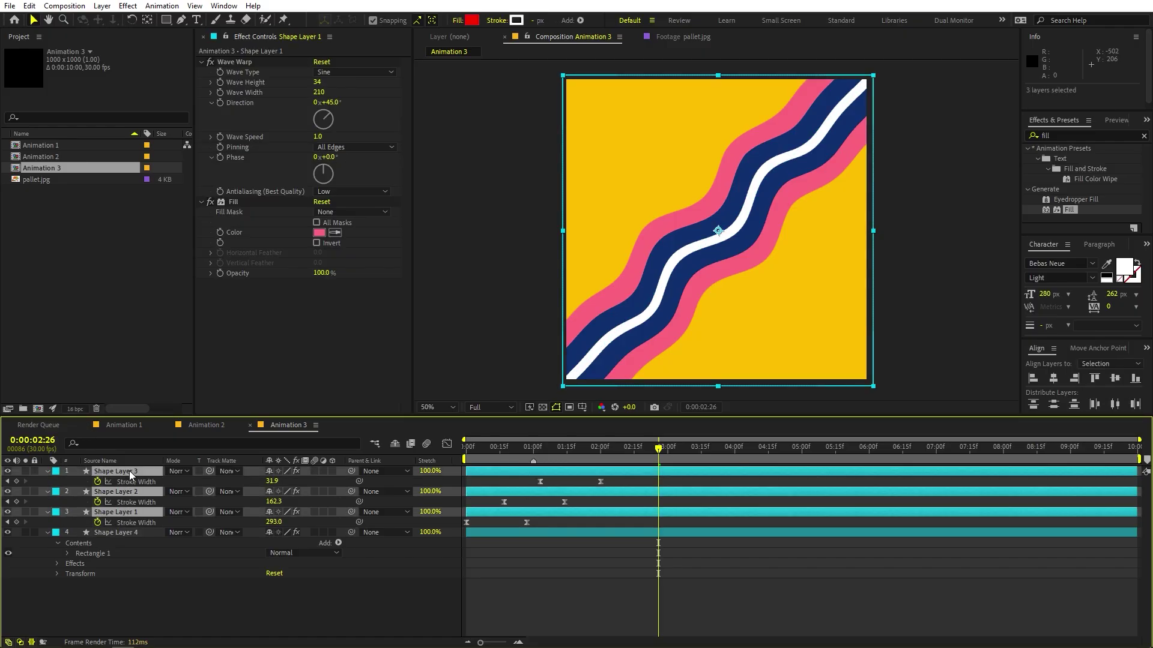
pyautogui.hotkey('ctrl', 'd')
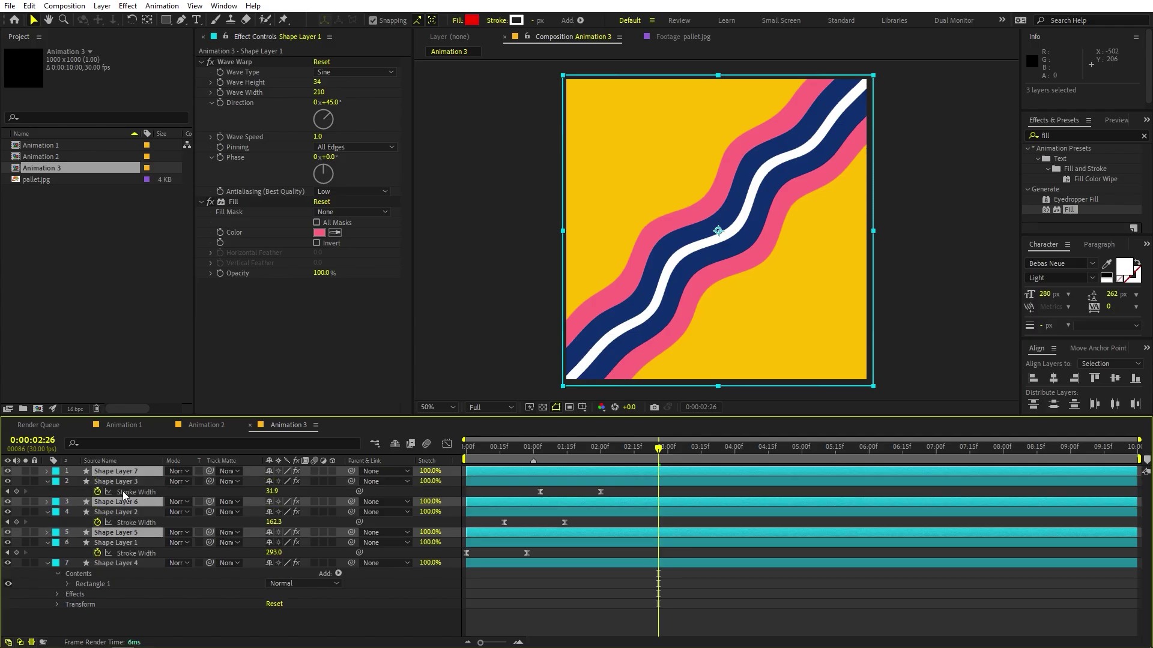
pyautogui.moveTo(126, 502); pyautogui.dragTo(126, 482)
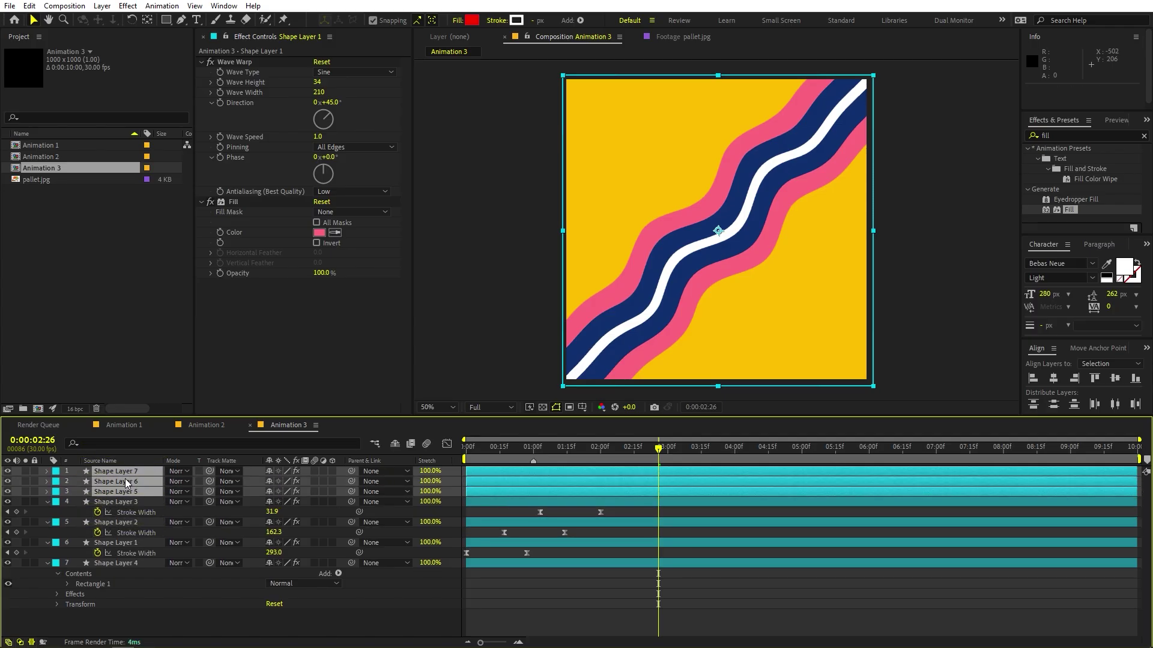
# Set the Rotation of the three duplicated stripe layers to 90°.
pyautogui.press('r')
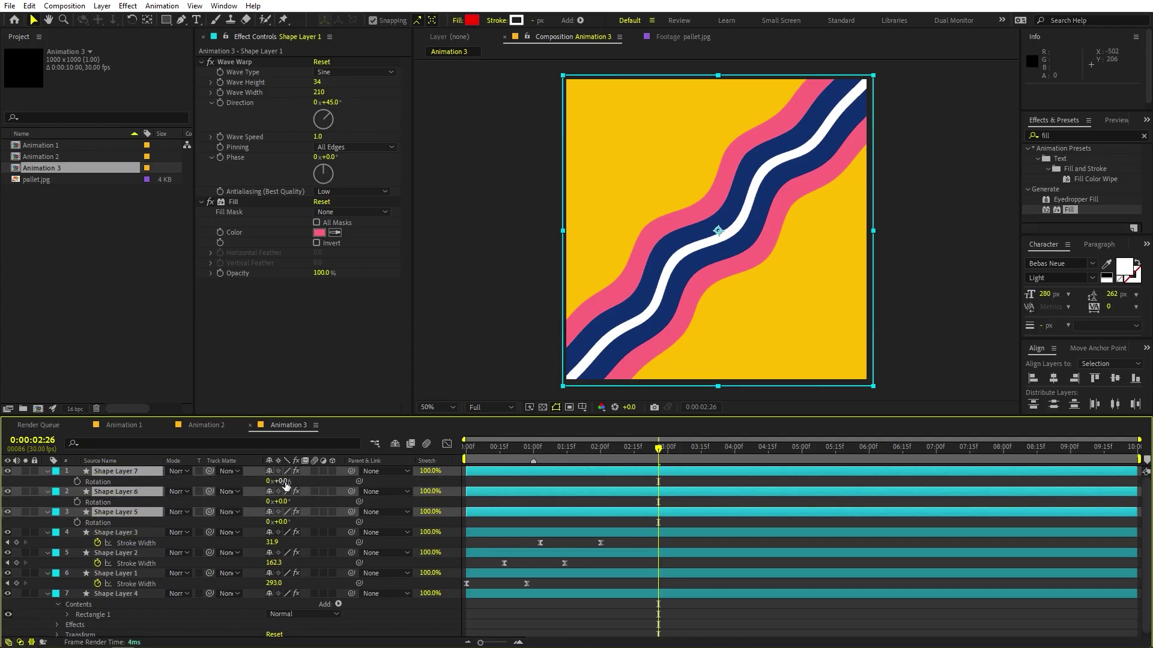
pyautogui.moveTo(285, 485); pyautogui.dragTo(313, 483)
pyautogui.click(280, 481)
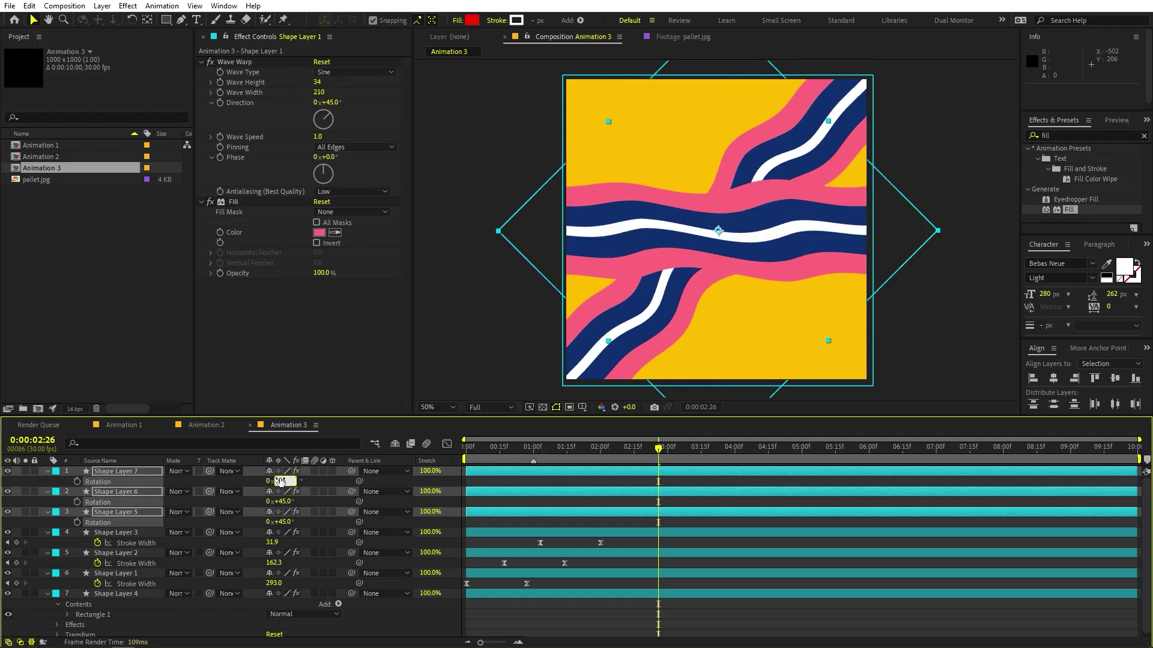
pyautogui.write('90')
pyautogui.press('Return')
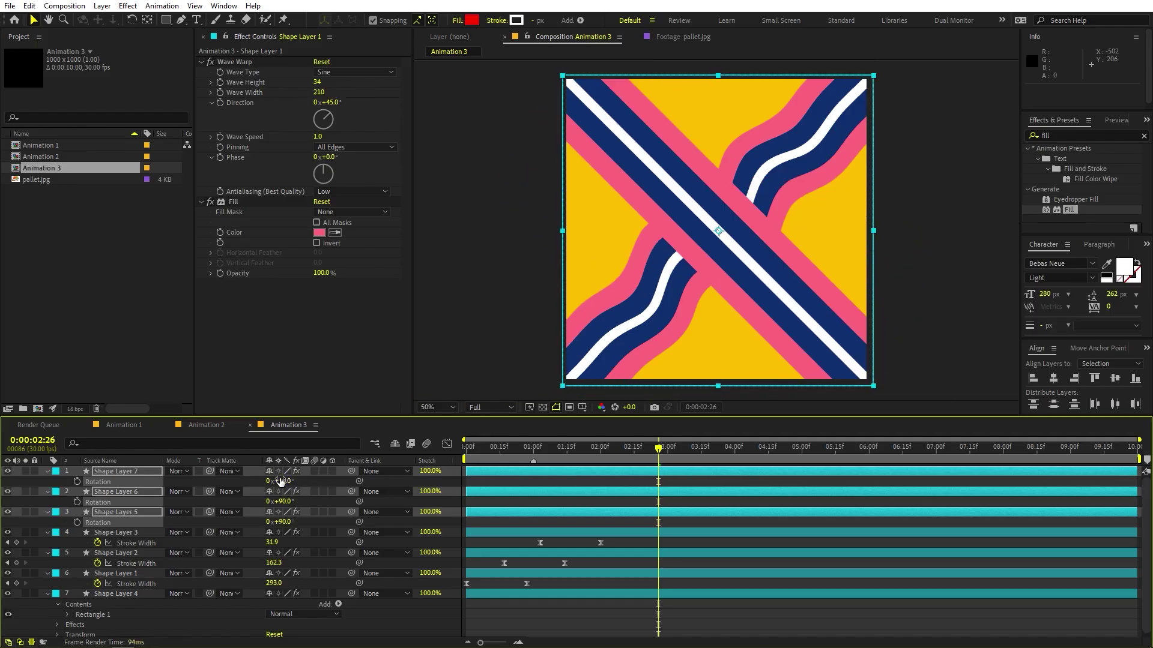
# Set the Wave Warp Direction of Shape Layer 5 to 135°.
pyautogui.click(122, 537)
pyautogui.click(127, 513)
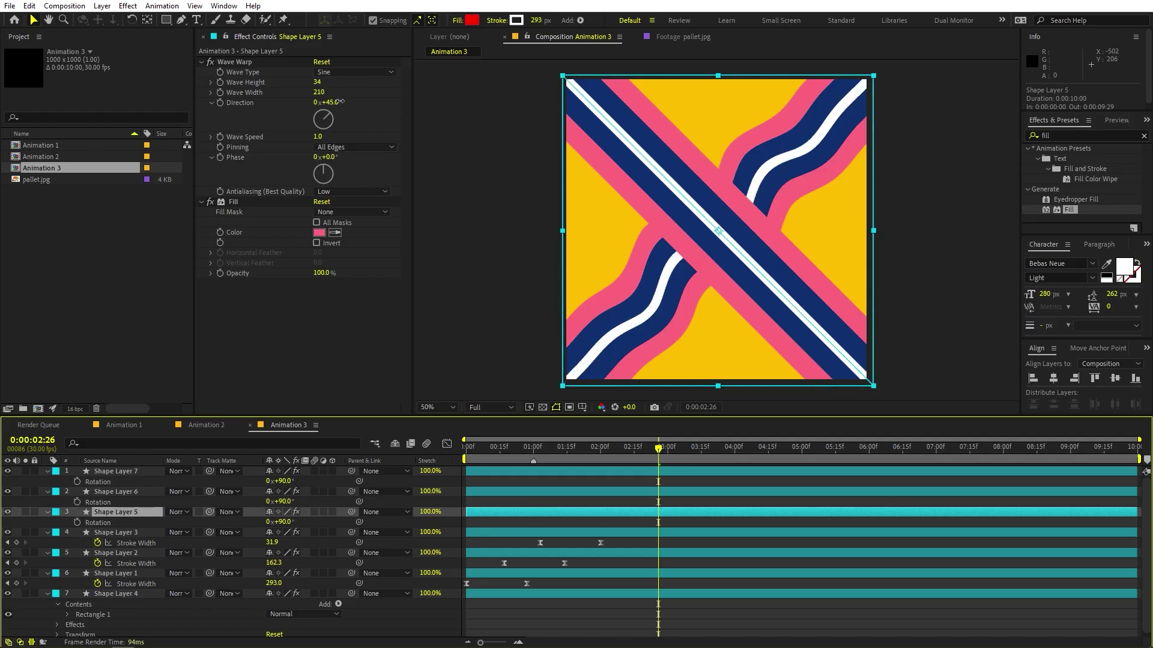
pyautogui.moveTo(340, 102)
pyautogui.mouseDown()
pyautogui.moveTo(372, 108)
pyautogui.moveTo(343, 106)
pyautogui.mouseUp()
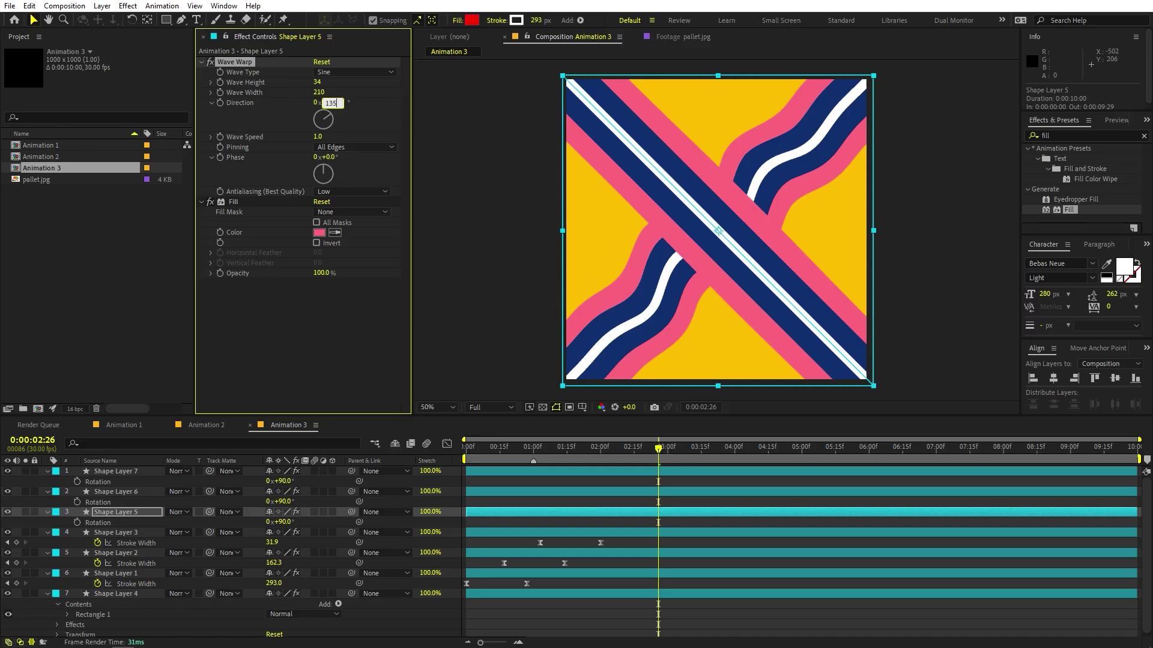
pyautogui.press('Return')
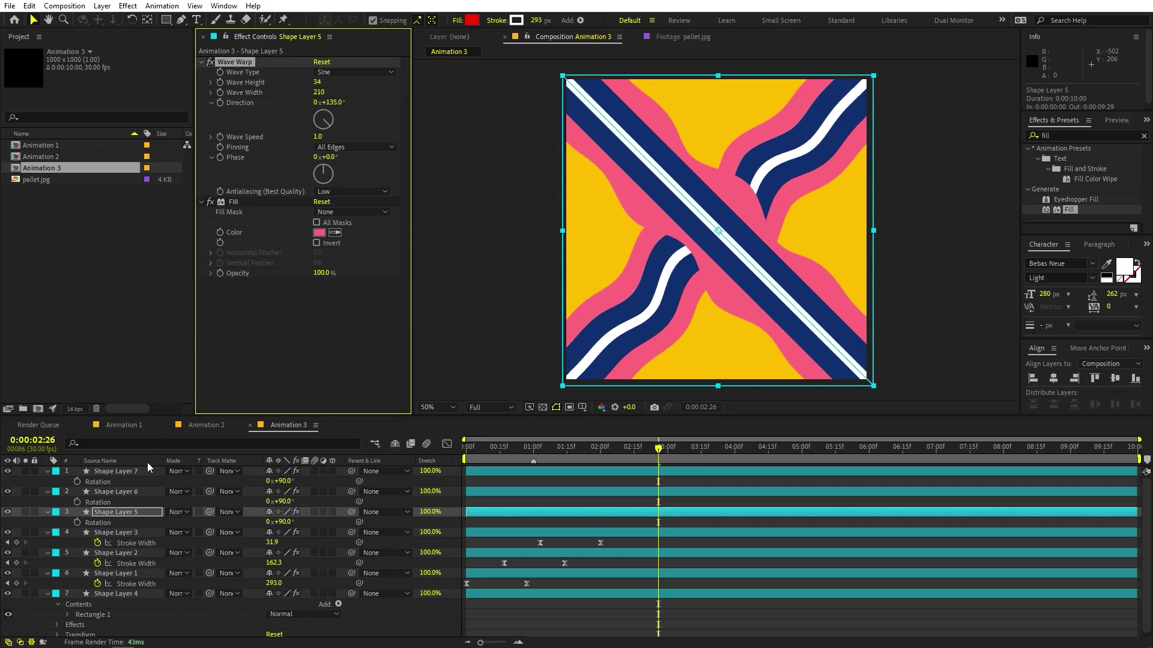
# Give Shape Layers 6 and 7 the same 135° Wave Warp Direction and preview the crossing waves from the first frame.
pyautogui.click(138, 493)
pyautogui.hotkey('shift', 'e')
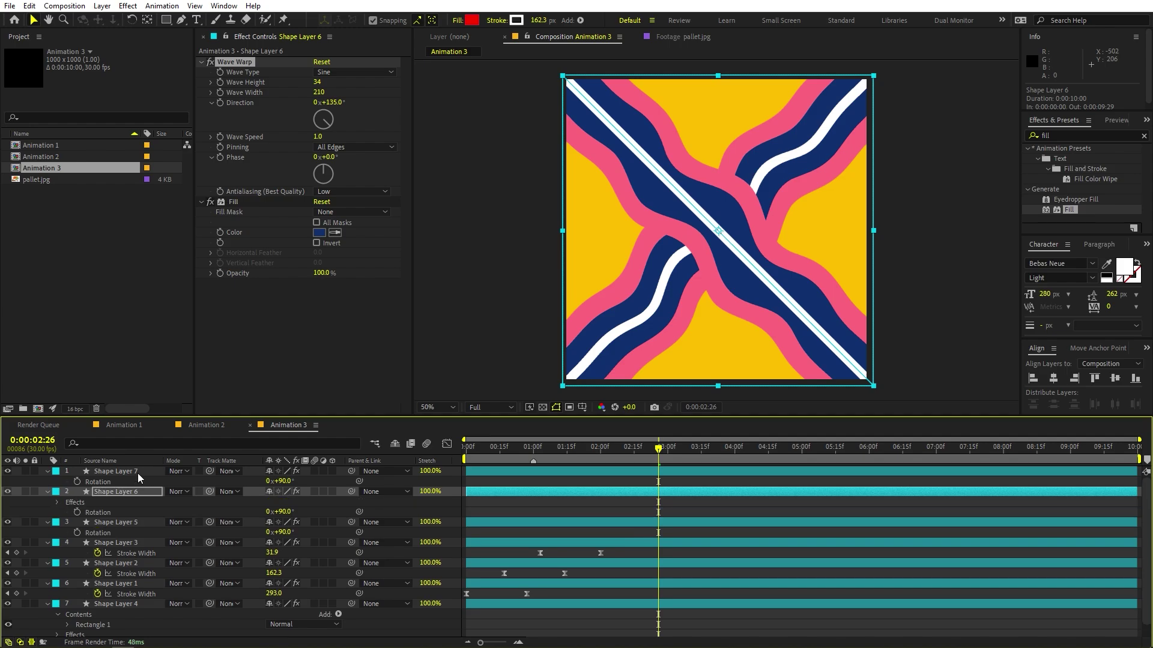
pyautogui.click(137, 471)
pyautogui.hotkey('shift', 'e')
pyautogui.press('Home')
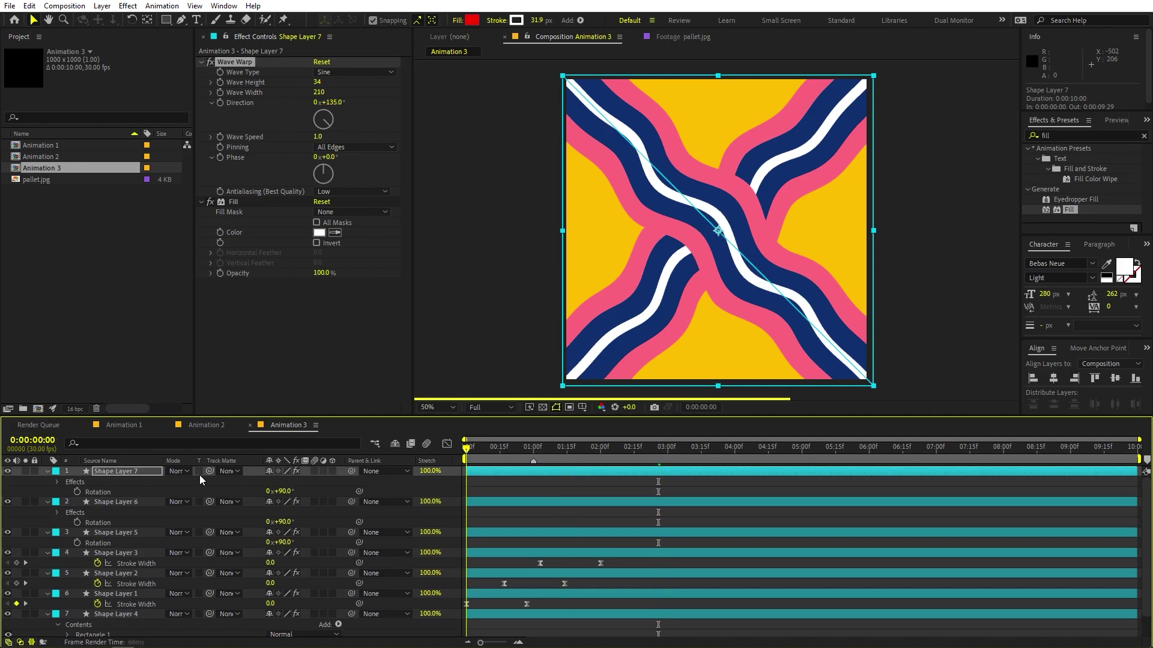
pyautogui.press('space')
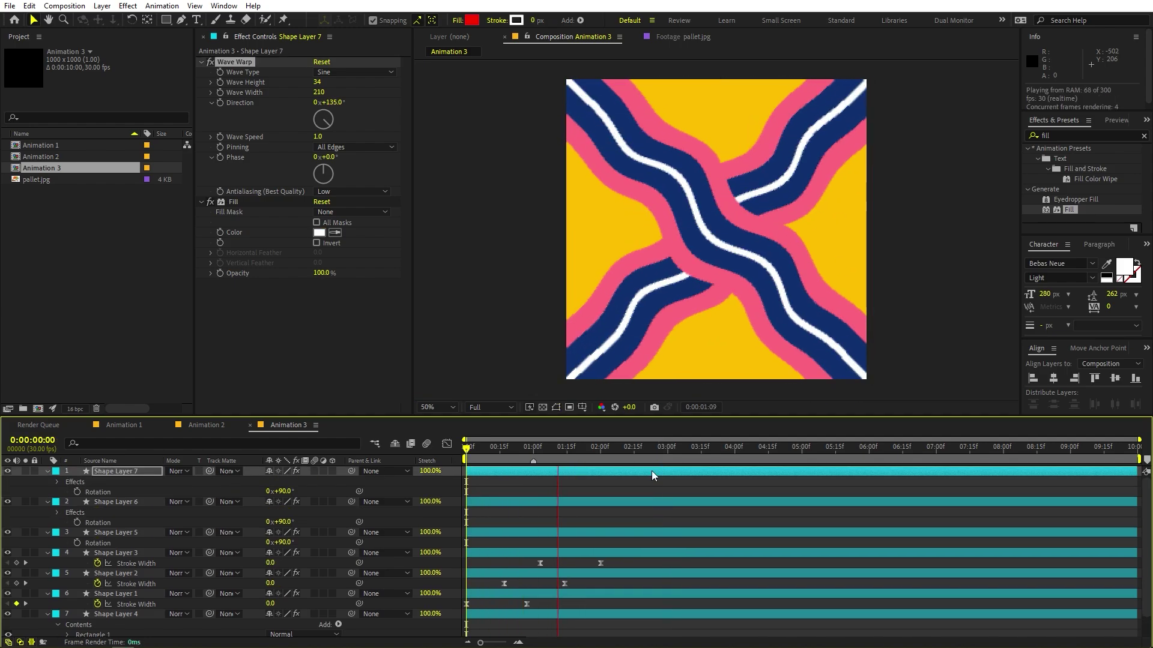
pyautogui.press('space')
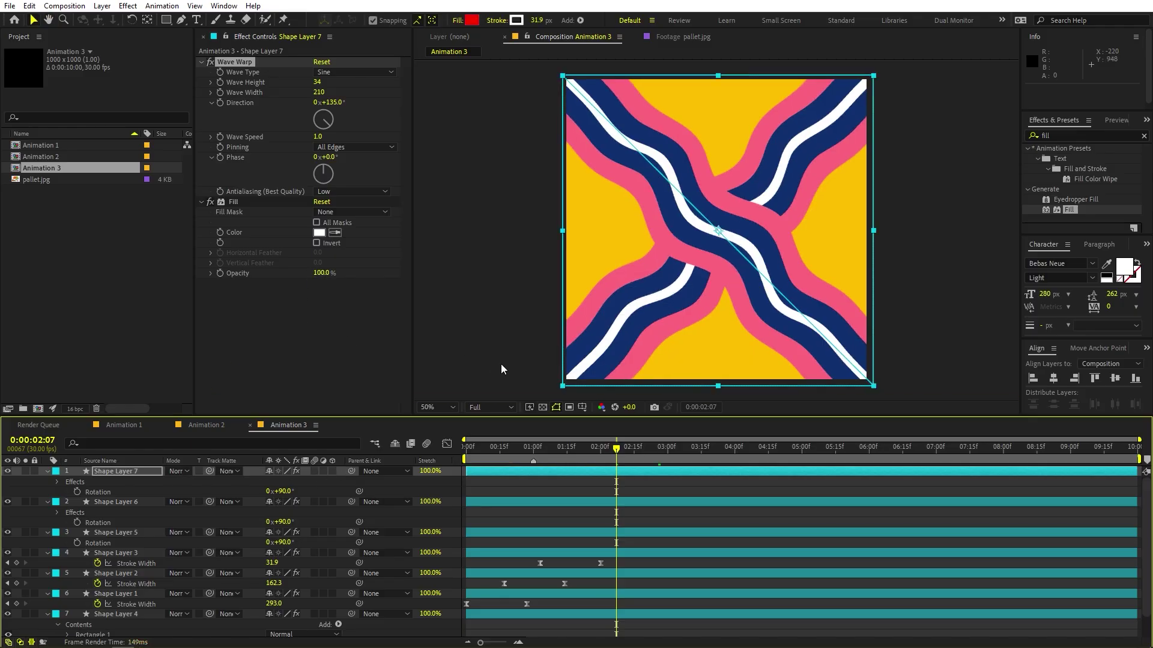
# Recolour the duplicated stripes white, light blue and yellow, and fill the Shape Layer 4 background with dark blue sampled from pallet.jpg.
pyautogui.scroll(-1, 109, 522)
pyautogui.scroll(1, 110, 517)
pyautogui.click(54, 180)
pyautogui.scroll(-1, 145, 498)
pyautogui.click(115, 590)
pyautogui.click(334, 93)
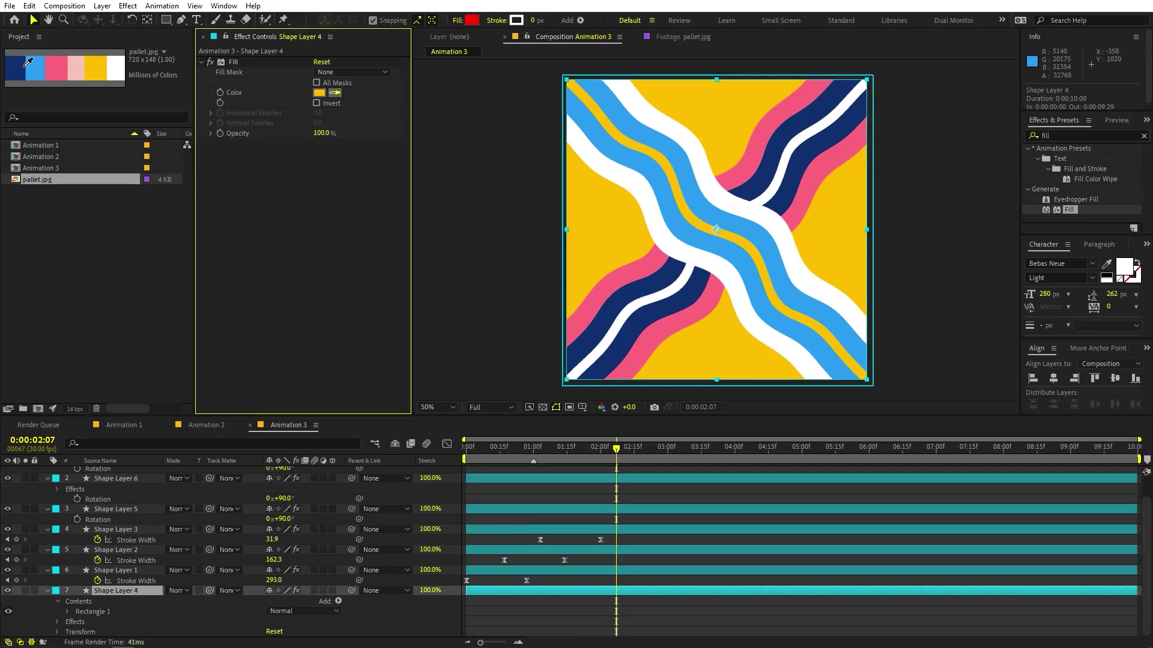
pyautogui.click(25, 65)
# Match the original three stripes to the white, light blue and yellow fills and preview the animation.
pyautogui.click(114, 530)
pyautogui.press('space')
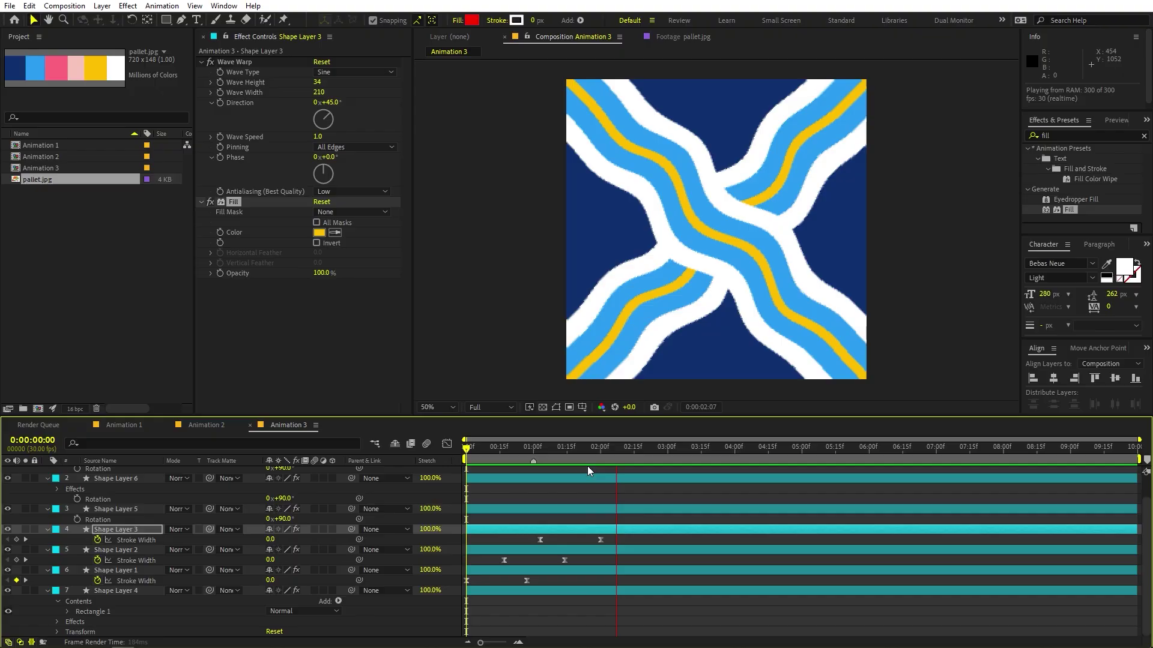
pyautogui.press('space')
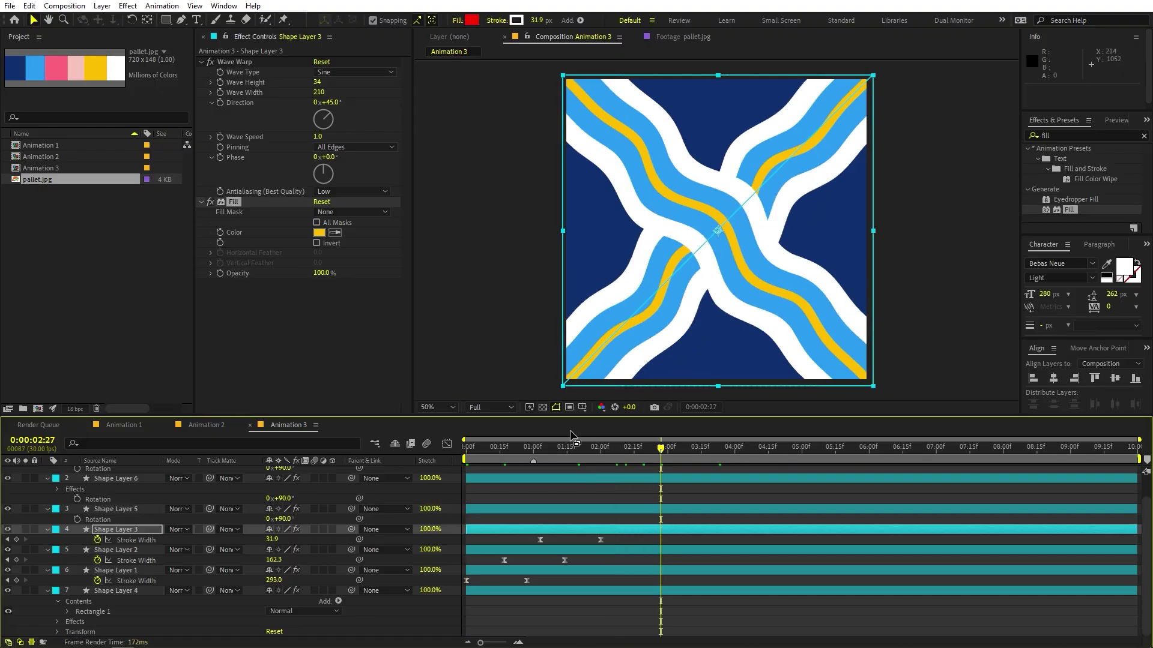
# Show only the keyframed properties of all layers in Animation 3 and return to the first frame.
pyautogui.hotkey('ctrl', 'a')
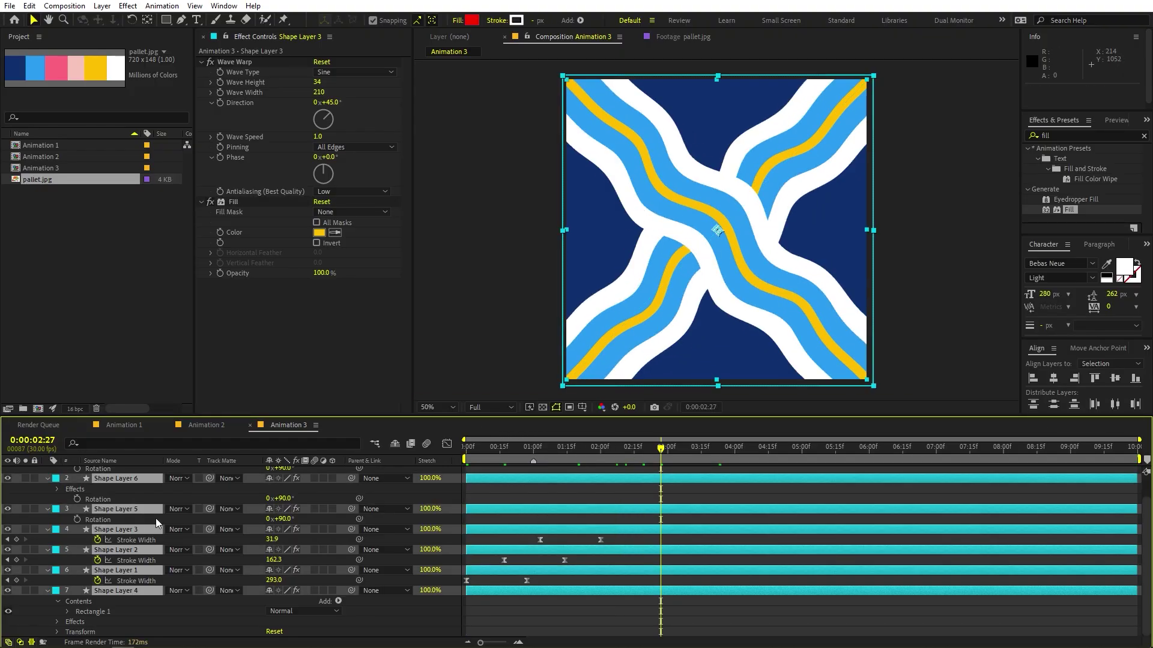
pyautogui.press('u')
pyautogui.click(573, 567)
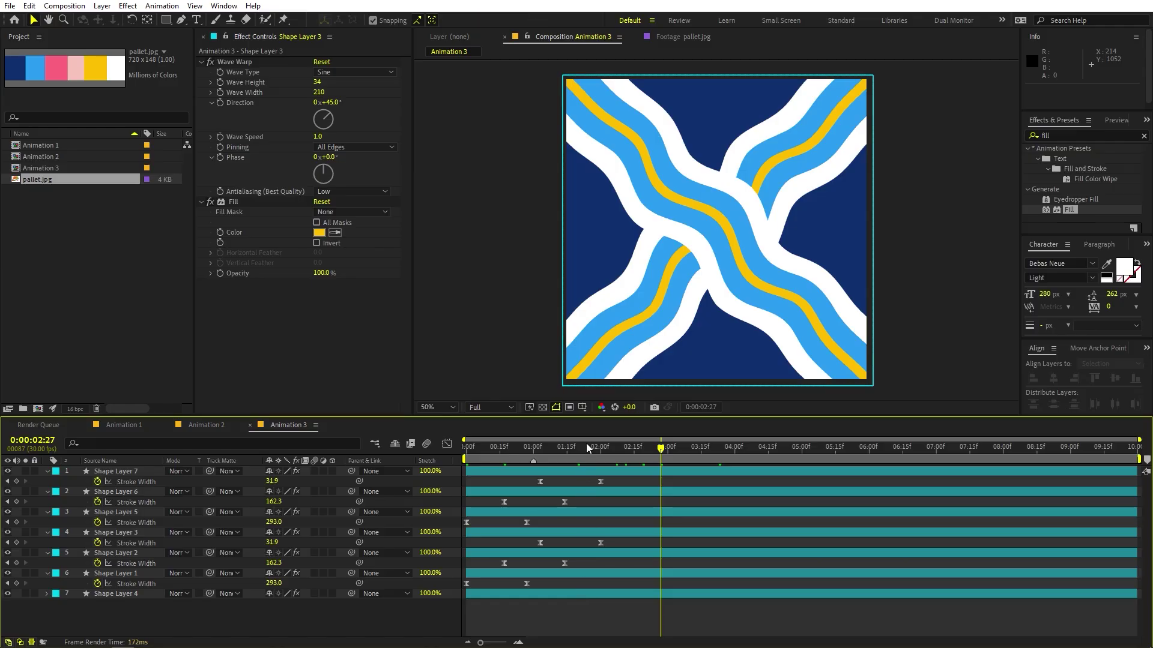
pyautogui.moveTo(586, 445); pyautogui.dragTo(467, 445)
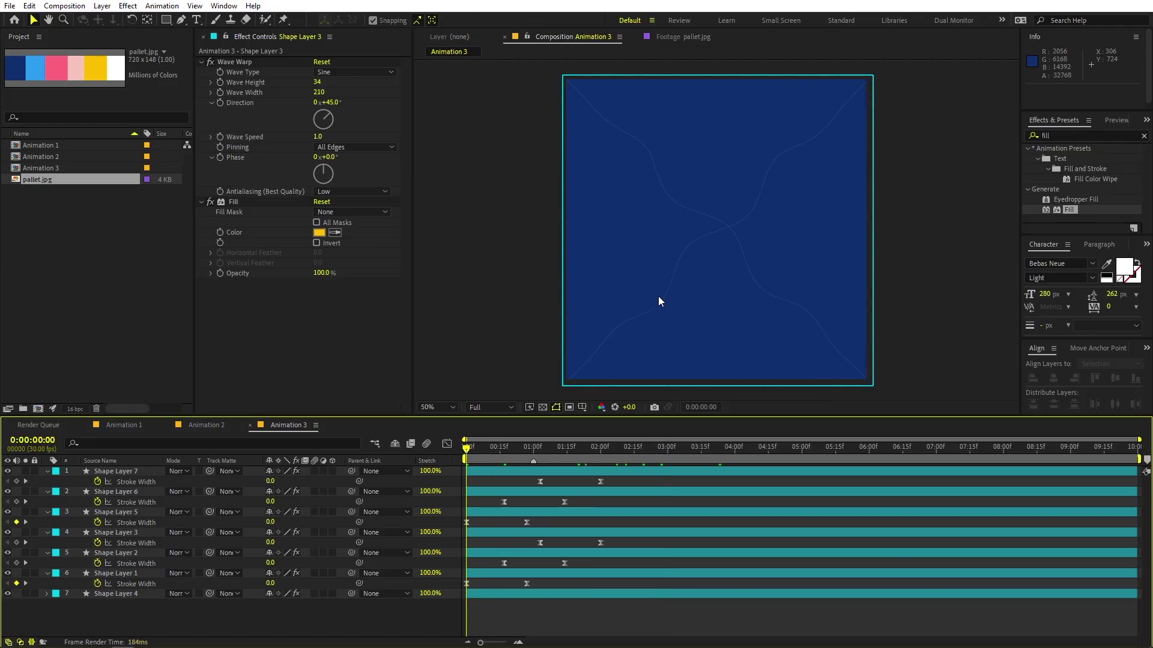
# Keyframe the Position of Shape Layer 4 to rise from 500, 1508 at the first frame to 500, 500 at about 0:00:00:21.
pyautogui.click(144, 593)
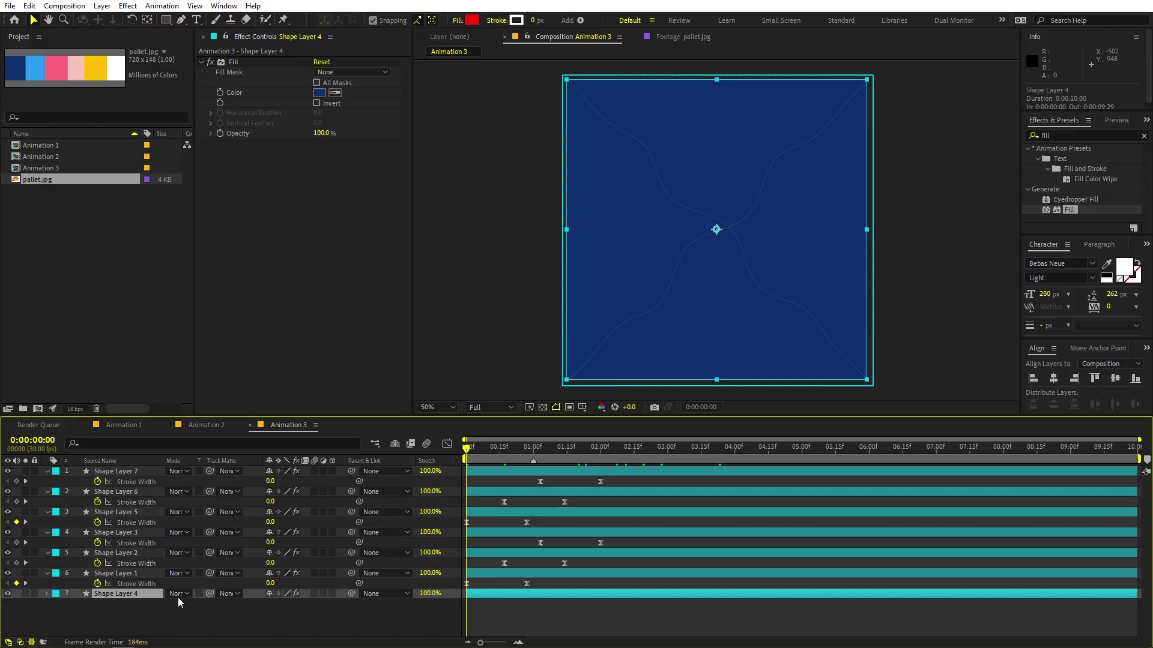
pyautogui.press('p')
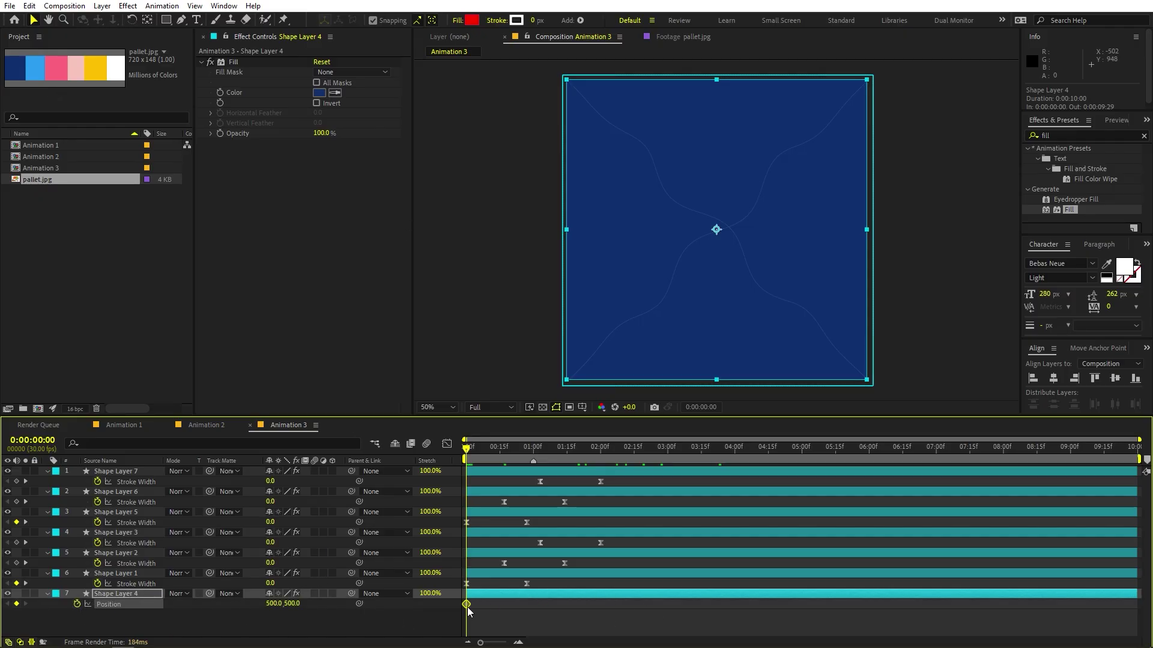
pyautogui.moveTo(467, 606); pyautogui.dragTo(500, 607)
pyautogui.moveTo(711, 183); pyautogui.dragTo(711, 486)
# Apply Easy Ease to the background's Position keyframes, reshape the speed curve to peak early and slow down gradually, and preview.
pyautogui.moveTo(565, 622); pyautogui.dragTo(433, 605)
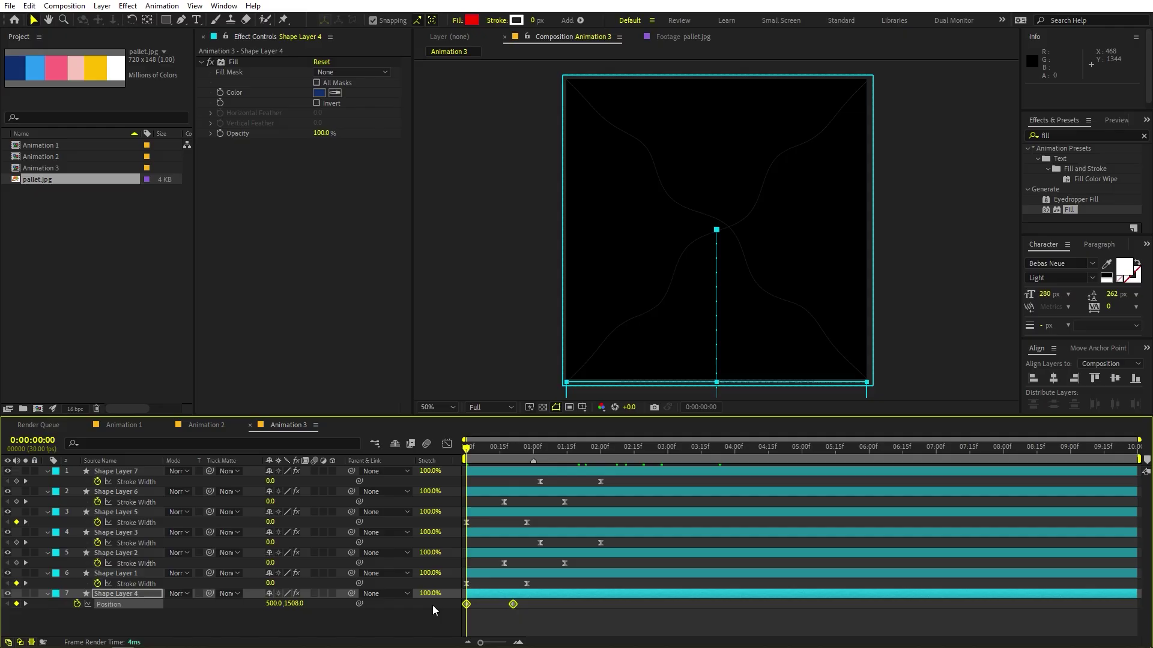
pyautogui.press('F9')
pyautogui.click(446, 444)
pyautogui.moveTo(644, 619); pyautogui.dragTo(445, 617)
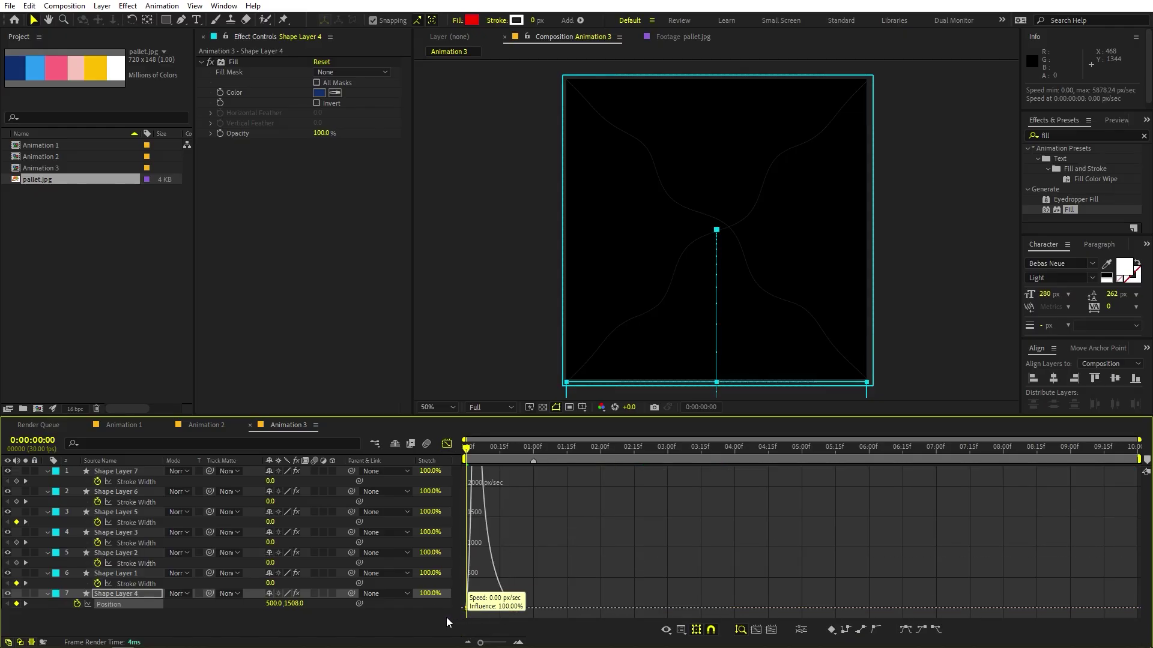
pyautogui.press('space')
pyautogui.press('space')
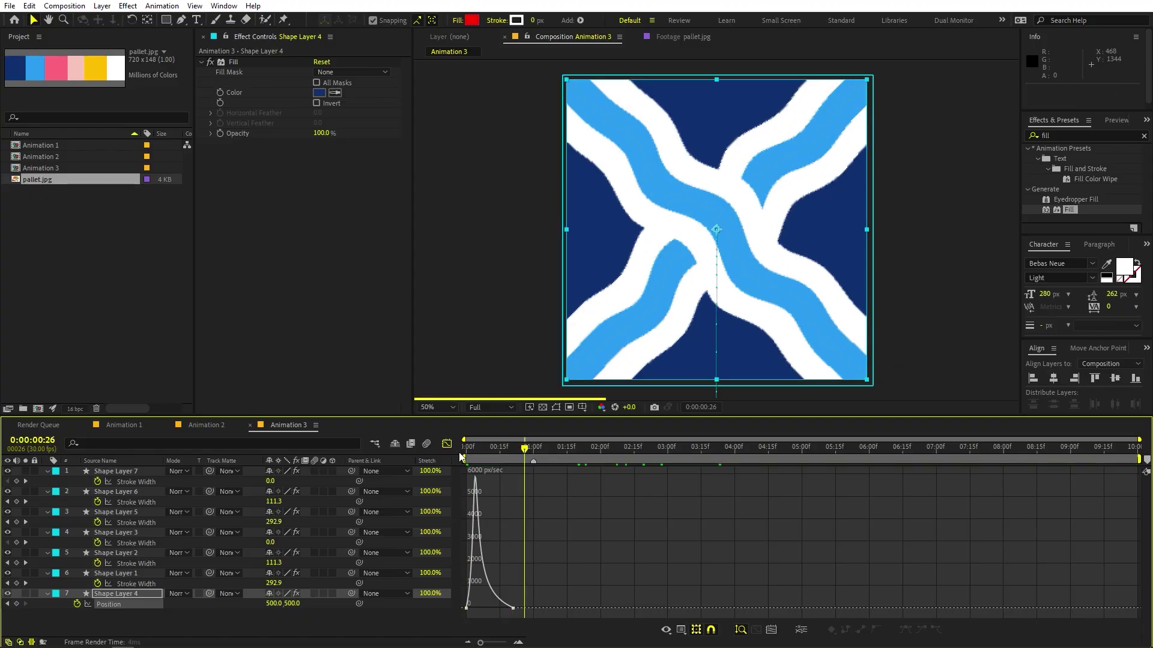
pyautogui.click(446, 443)
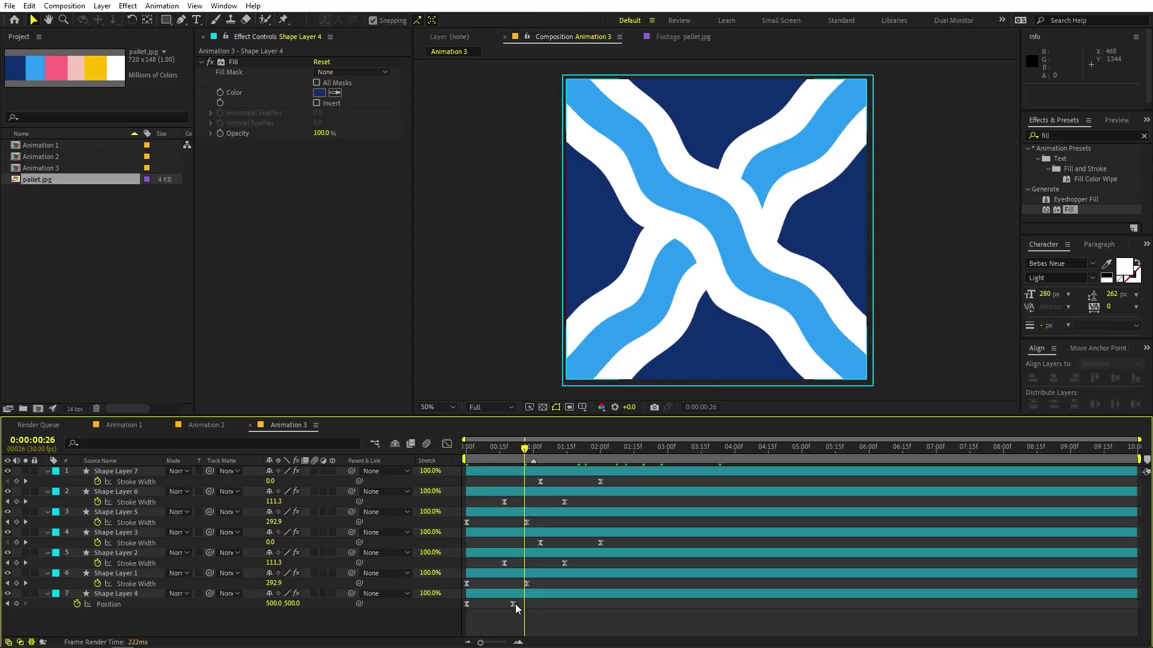
# Move the background's end Position keyframe to about 0:00:01:06, copy both Position keyframes and return to the first frame.
pyautogui.moveTo(515, 604); pyautogui.dragTo(459, 600)
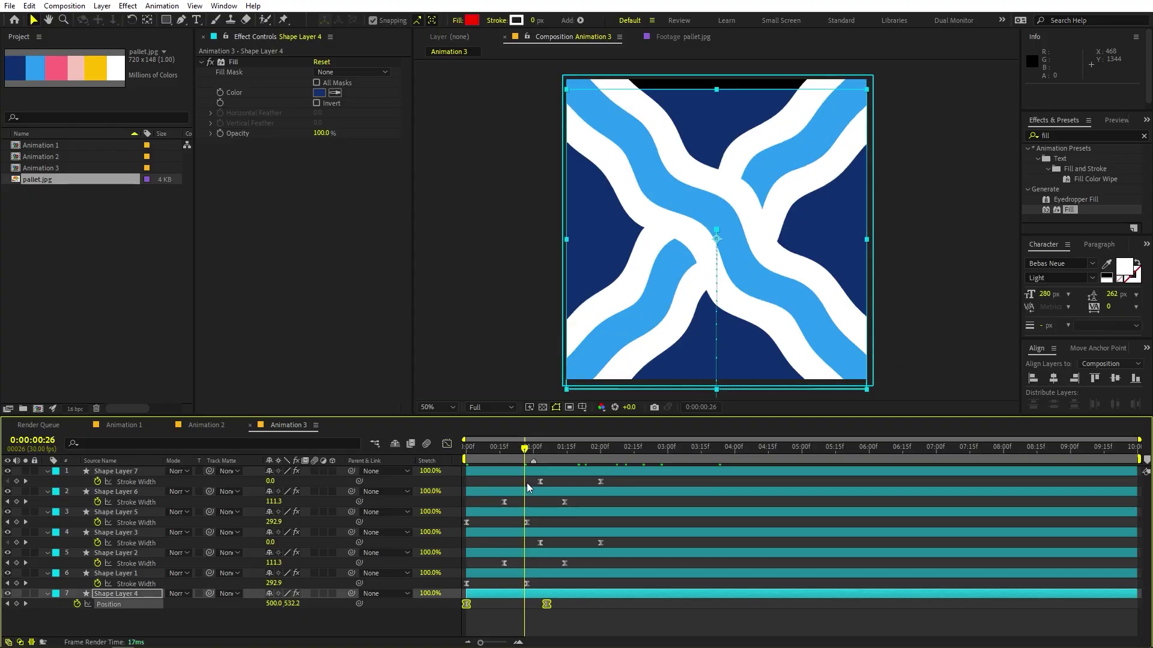
pyautogui.hotkey('ctrl', 'c')
pyautogui.moveTo(526, 445); pyautogui.dragTo(467, 444)
# Paste the copied Position keyframes onto Shape Layer 4 in Animation 2 at the first frame and preview the animation.
pyautogui.click(206, 425)
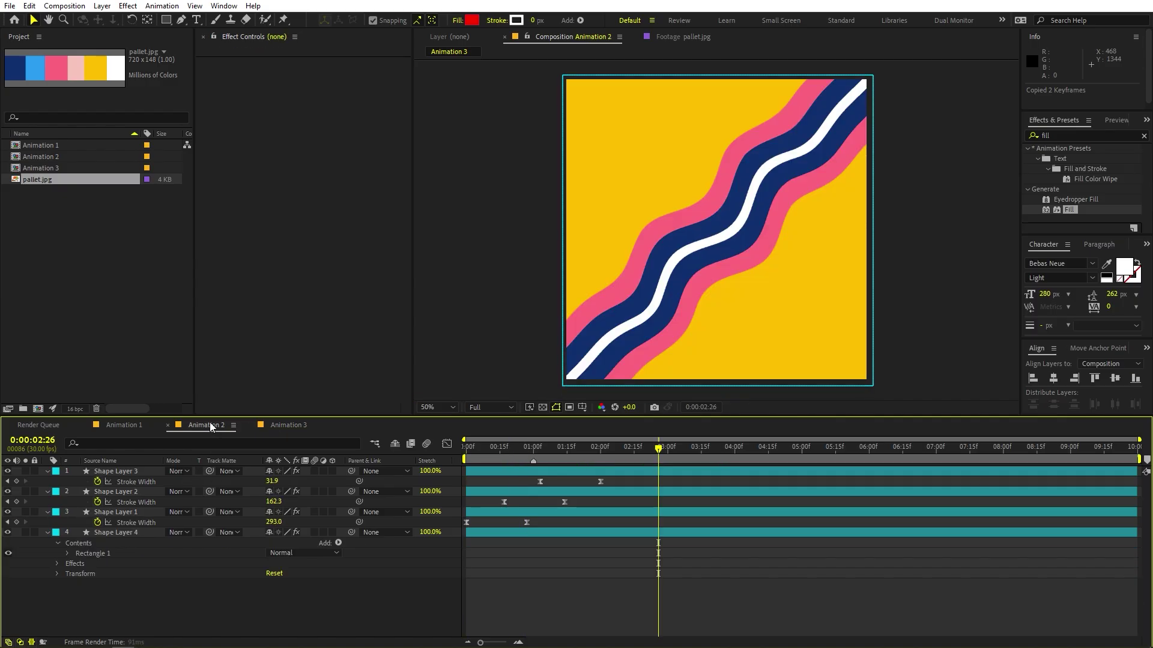
pyautogui.click(114, 535)
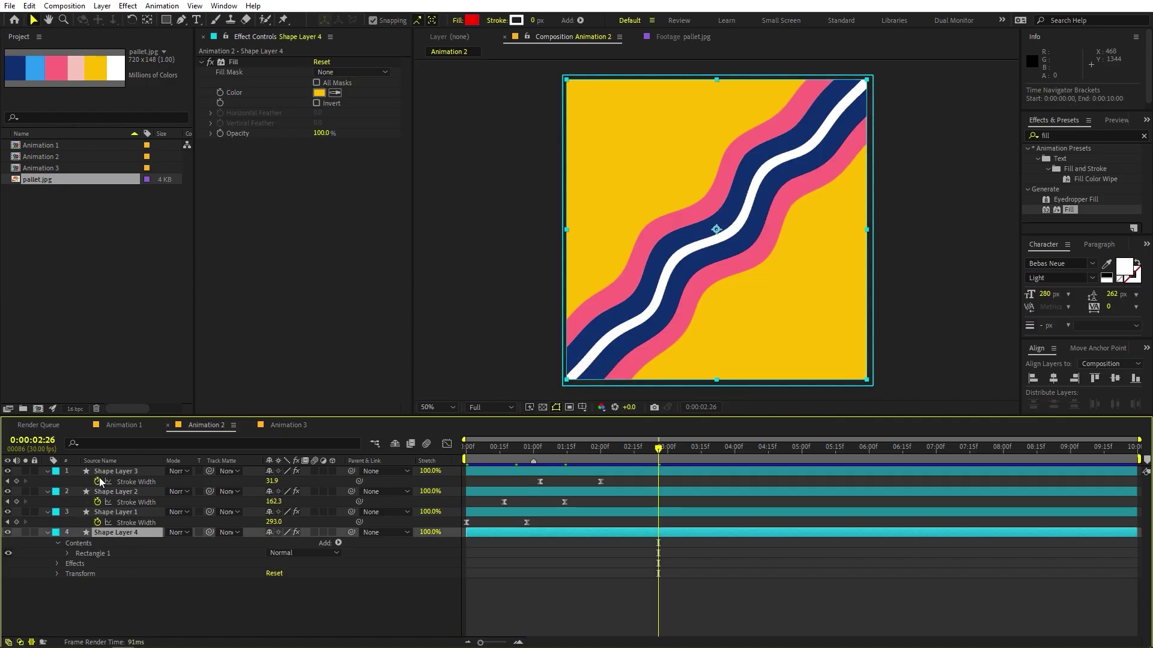
pyautogui.moveTo(588, 448); pyautogui.dragTo(466, 447)
pyautogui.press('space')
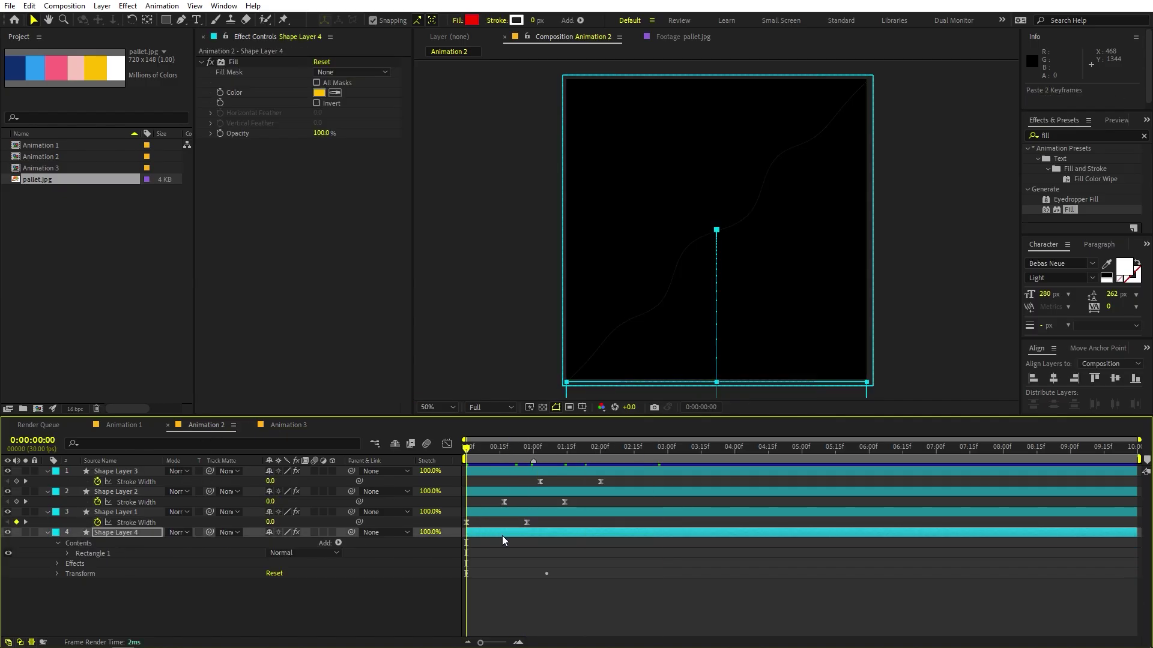
pyautogui.click(607, 596)
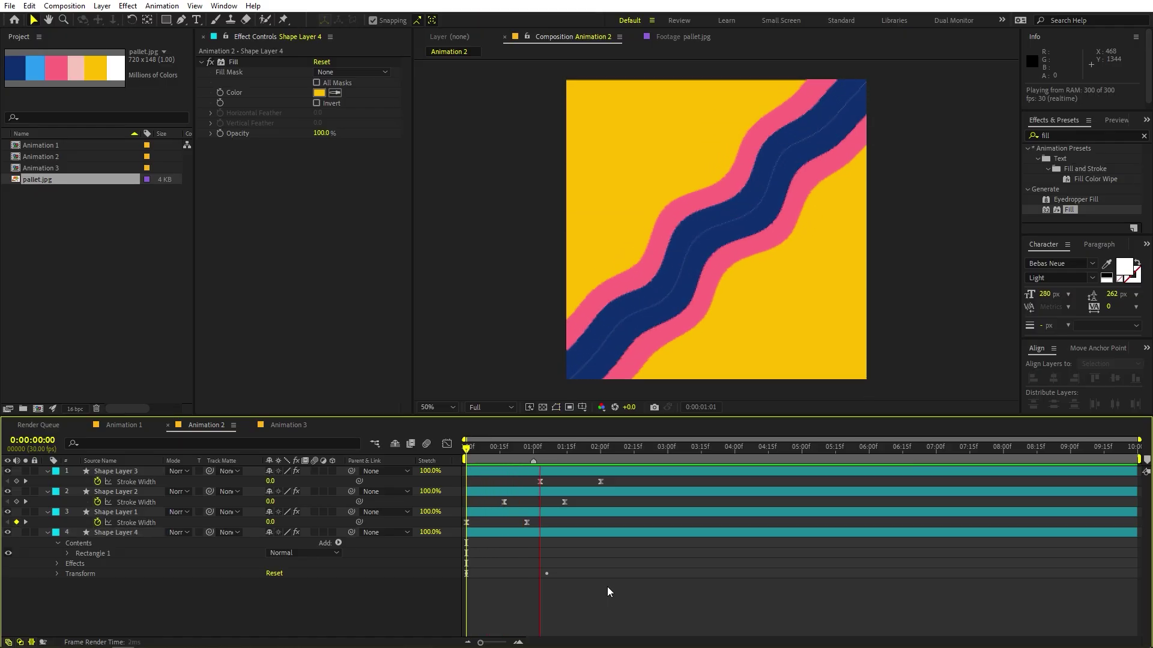
pyautogui.press('space')
# Duplicate the Animation 3 composition and delete Shape Layers 7, 6 and 5 from the copy.
pyautogui.click(282, 428)
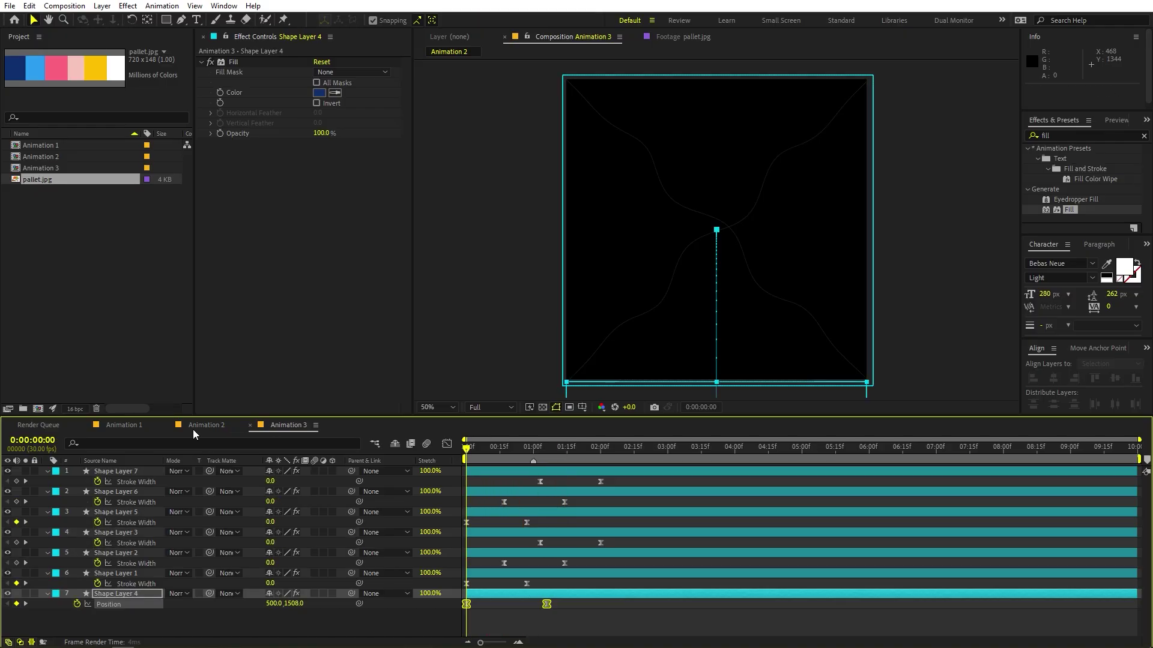
pyautogui.click(130, 427)
pyautogui.click(58, 204)
pyautogui.click(49, 170)
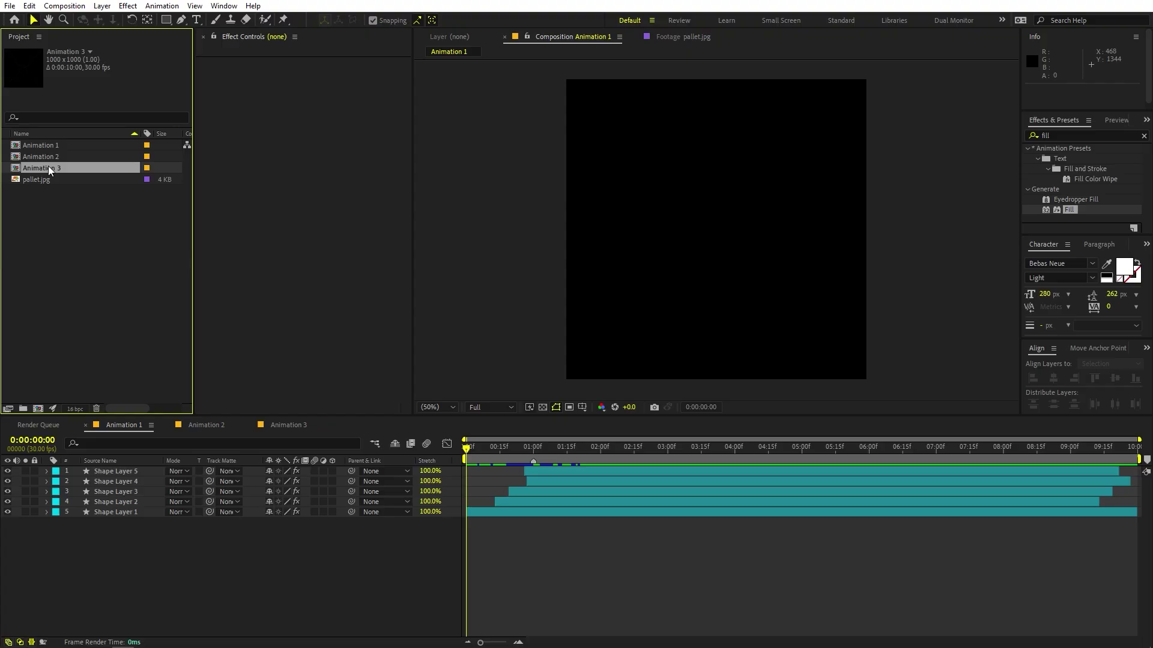
pyautogui.hotkey('ctrl', 'd')
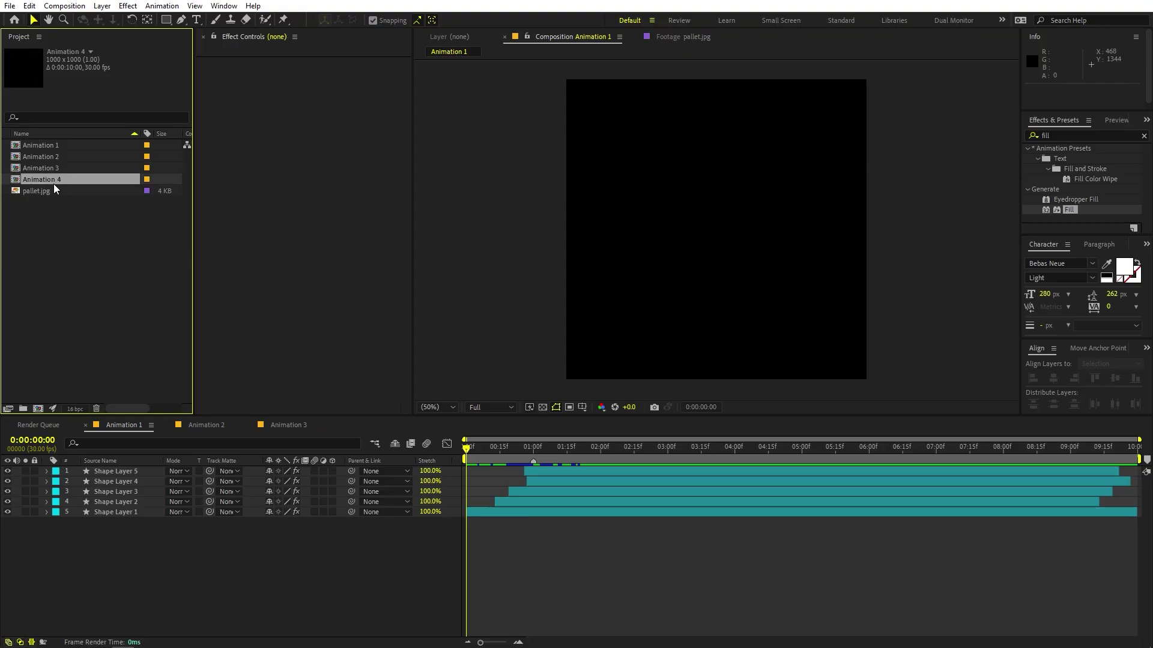
pyautogui.doubleClick(52, 181)
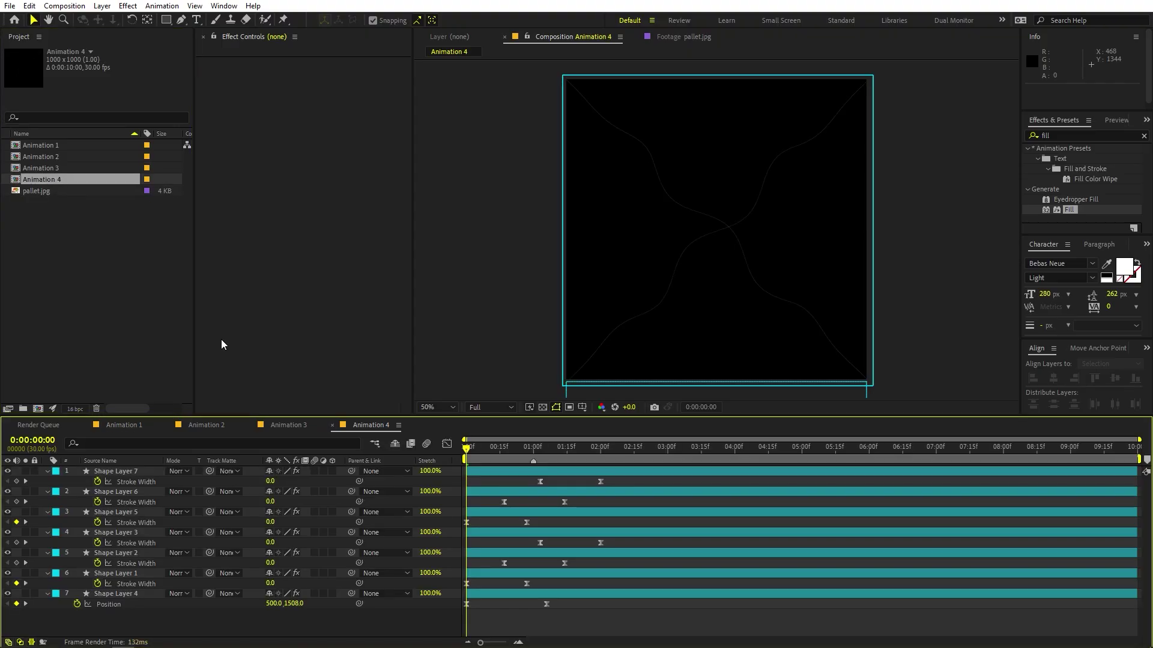
pyautogui.click(120, 472)
pyautogui.keyDown('shift'); pyautogui.click(496, 515); pyautogui.keyUp('shift')
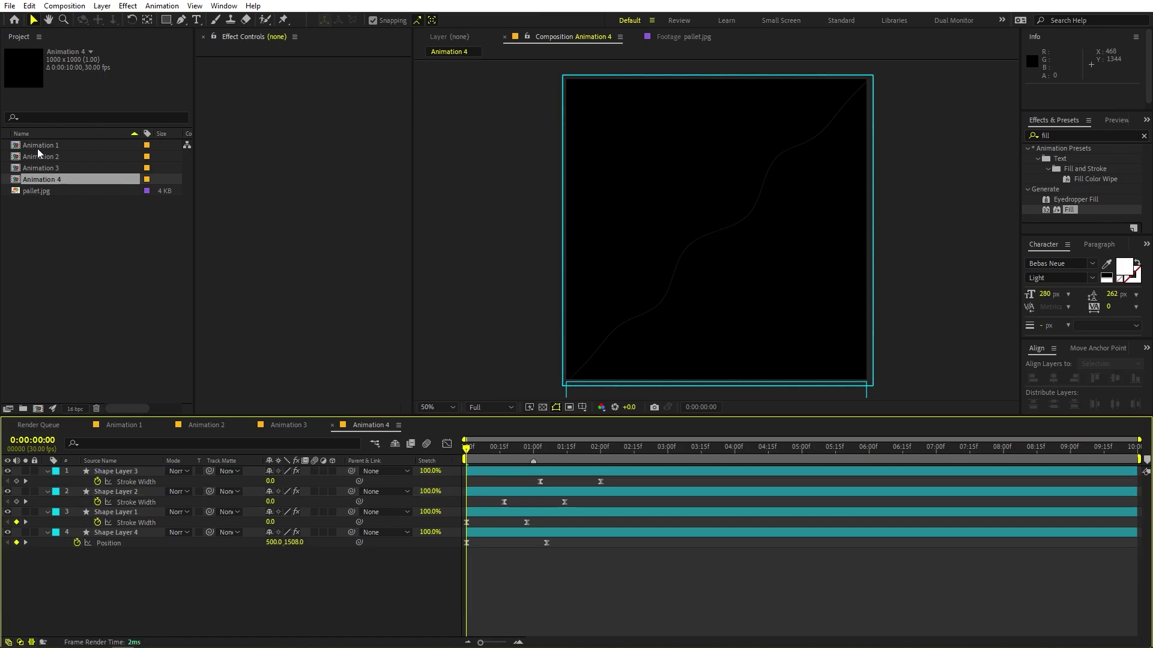
# Copy all five shape layers of Animation 1 into Animation 4 below its existing layers and preview the result.
pyautogui.doubleClick(37, 147)
pyautogui.click(788, 449)
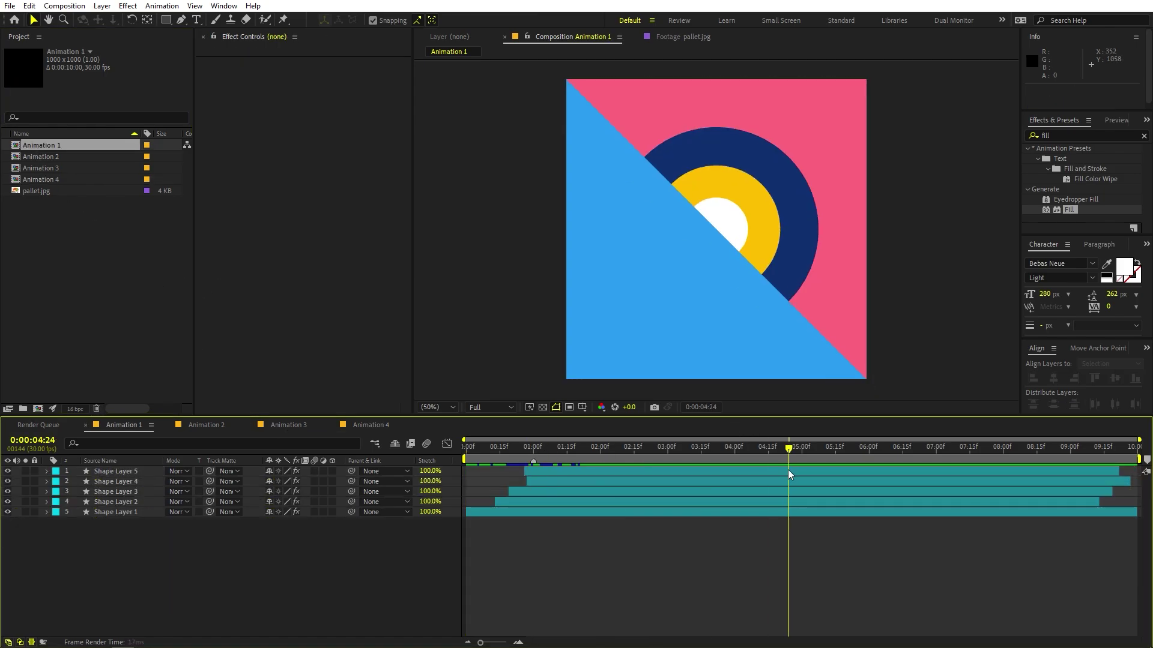
pyautogui.click(601, 469)
pyautogui.hotkey('ctrl', 'a')
pyautogui.hotkey('ctrl', 'c')
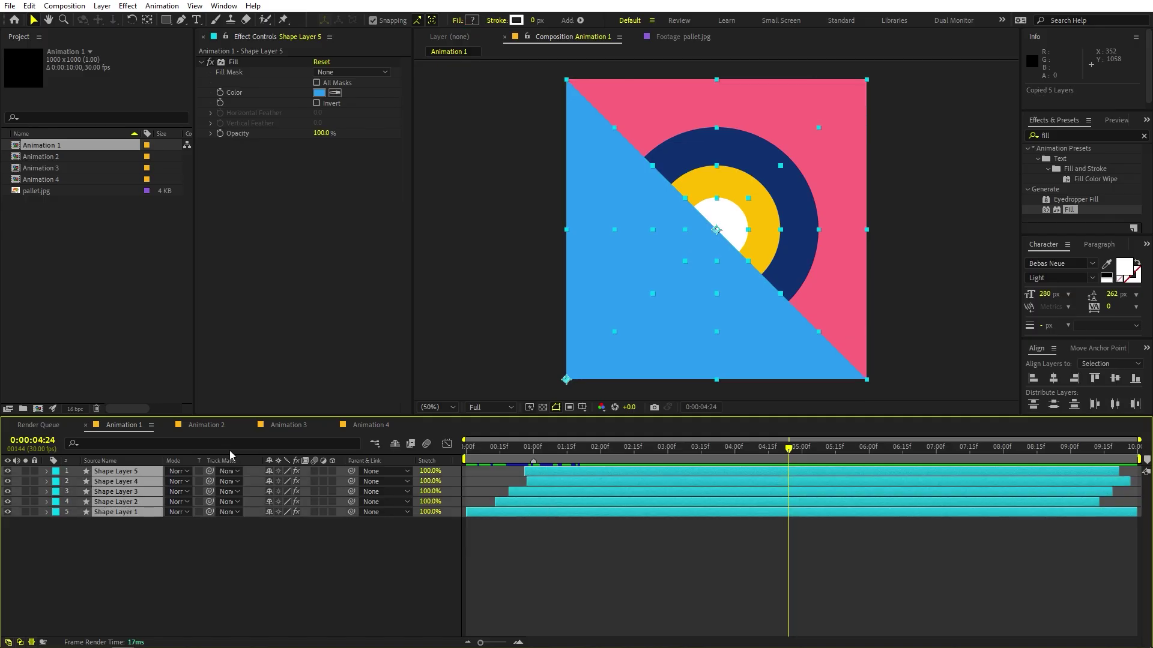
pyautogui.click(341, 428)
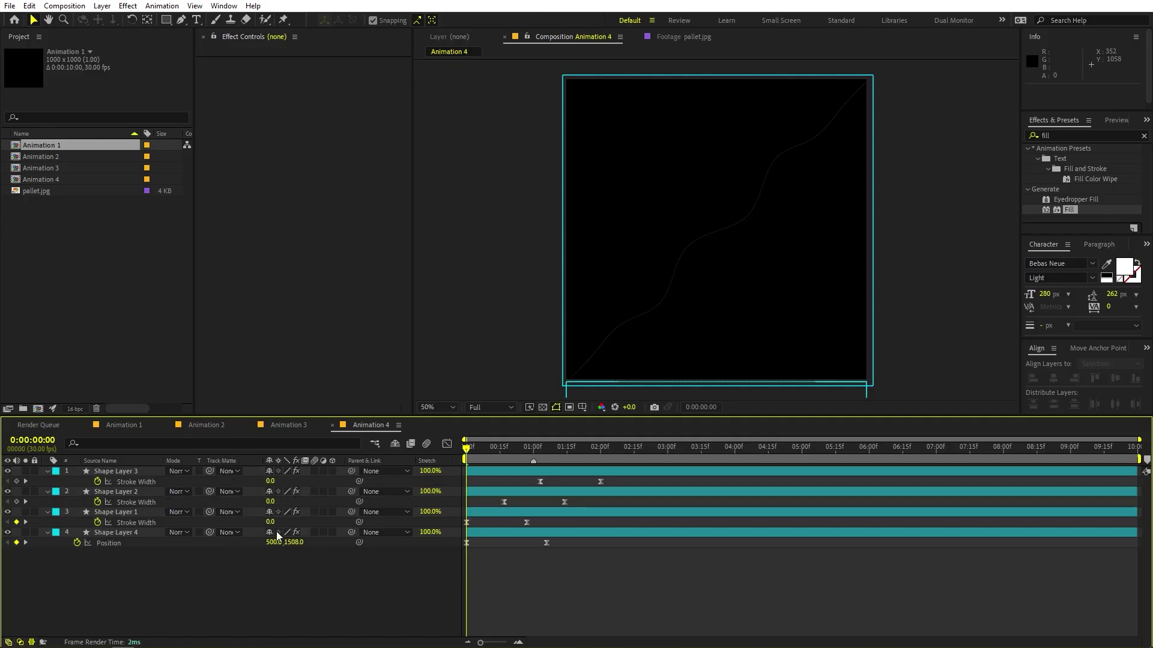
pyautogui.hotkey('ctrl', 'v')
pyautogui.moveTo(127, 490); pyautogui.dragTo(120, 602)
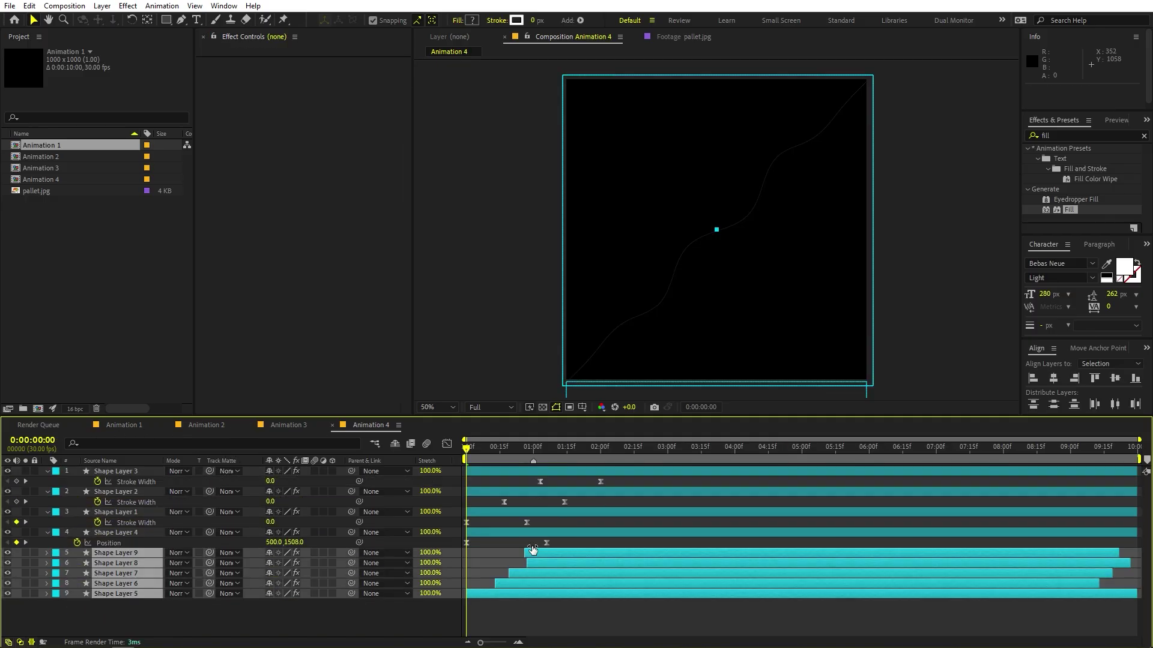
pyautogui.press('space')
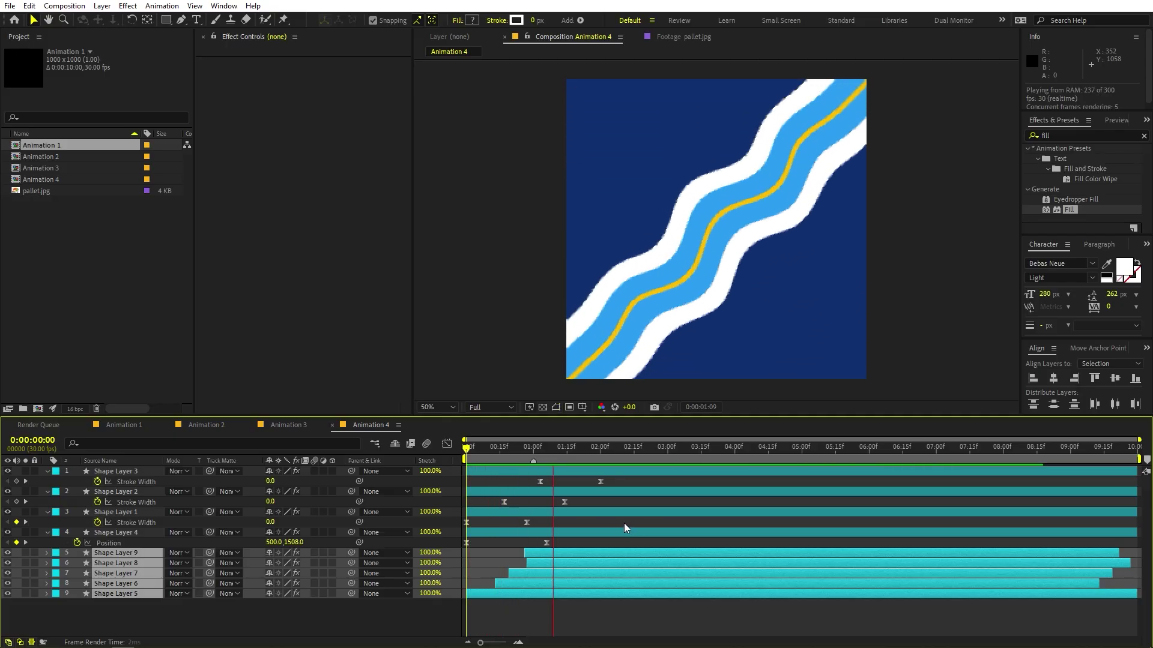
# Delete the dark blue background Shape Layer 4 and the blue triangle Shape Layer 9 from Animation 4, and preview from the first frame.
pyautogui.click(492, 542)
pyautogui.click(491, 535)
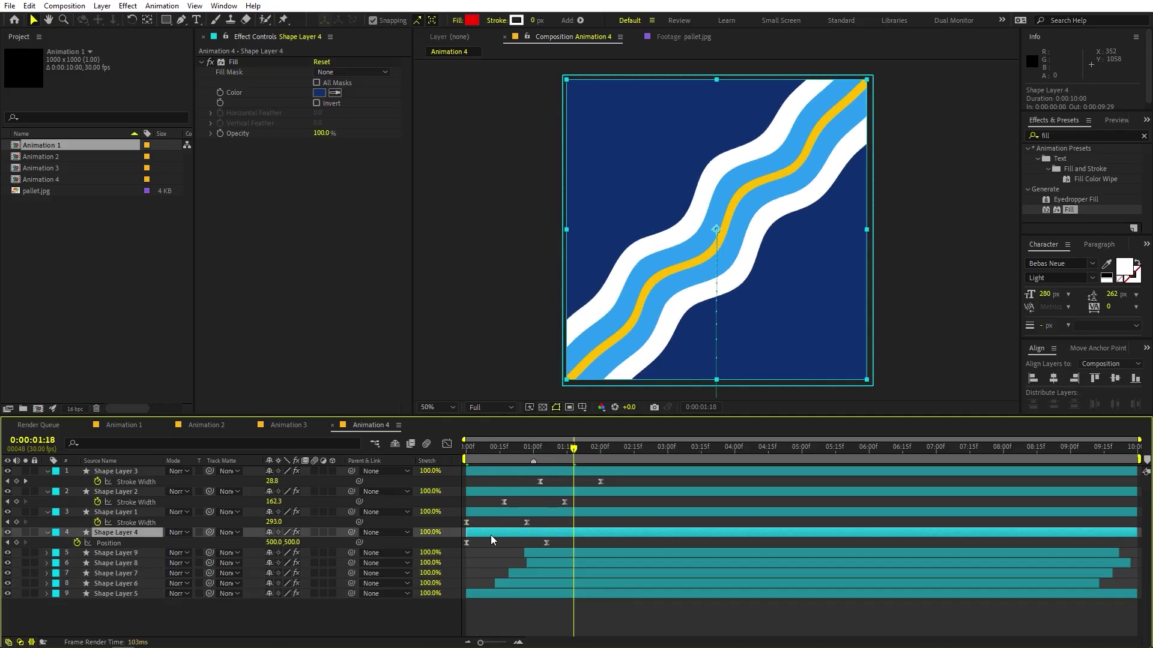
pyautogui.press('Delete')
pyautogui.click(555, 531)
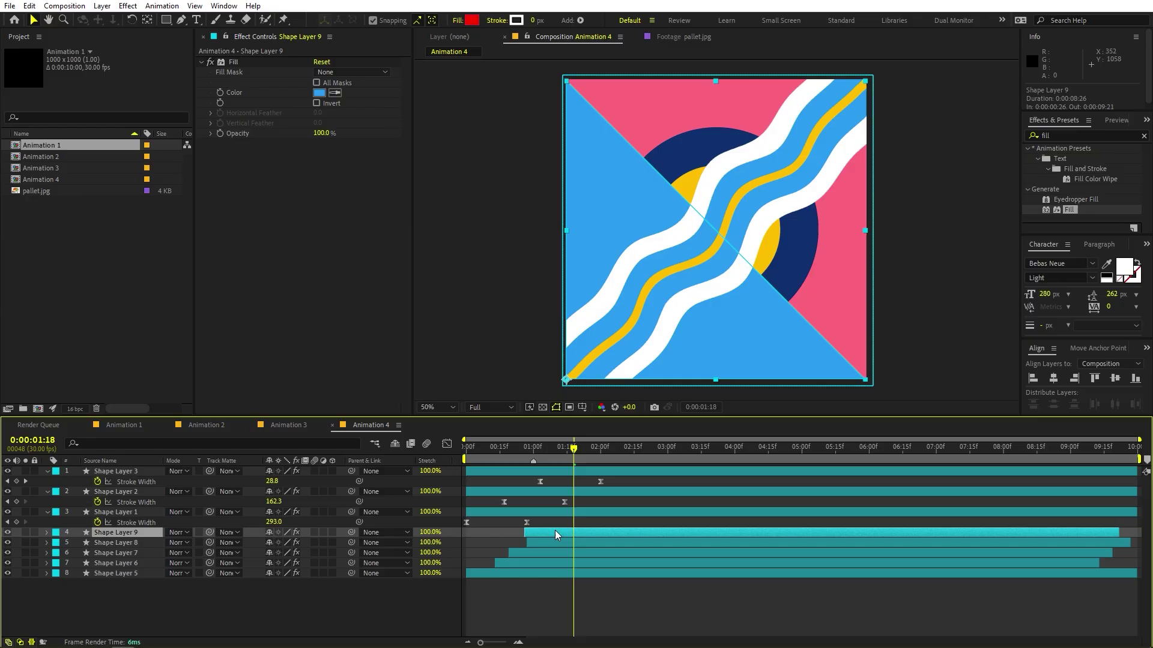
pyautogui.press('Delete')
pyautogui.press('Home')
pyautogui.press('space')
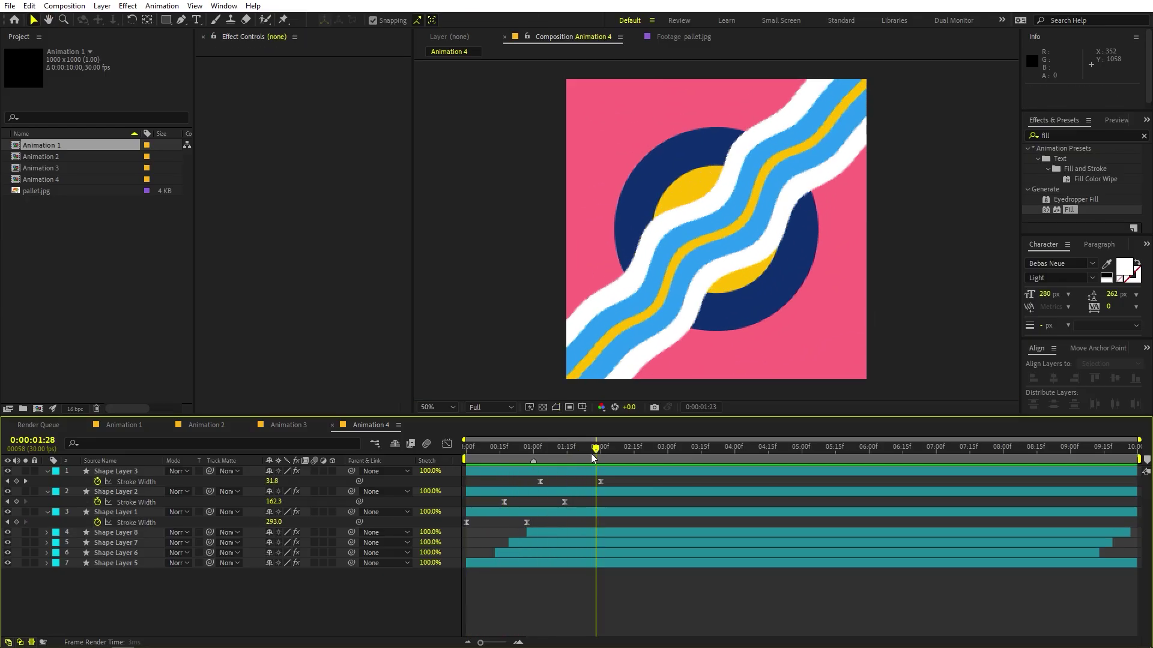
pyautogui.press('space')
pyautogui.press('space')
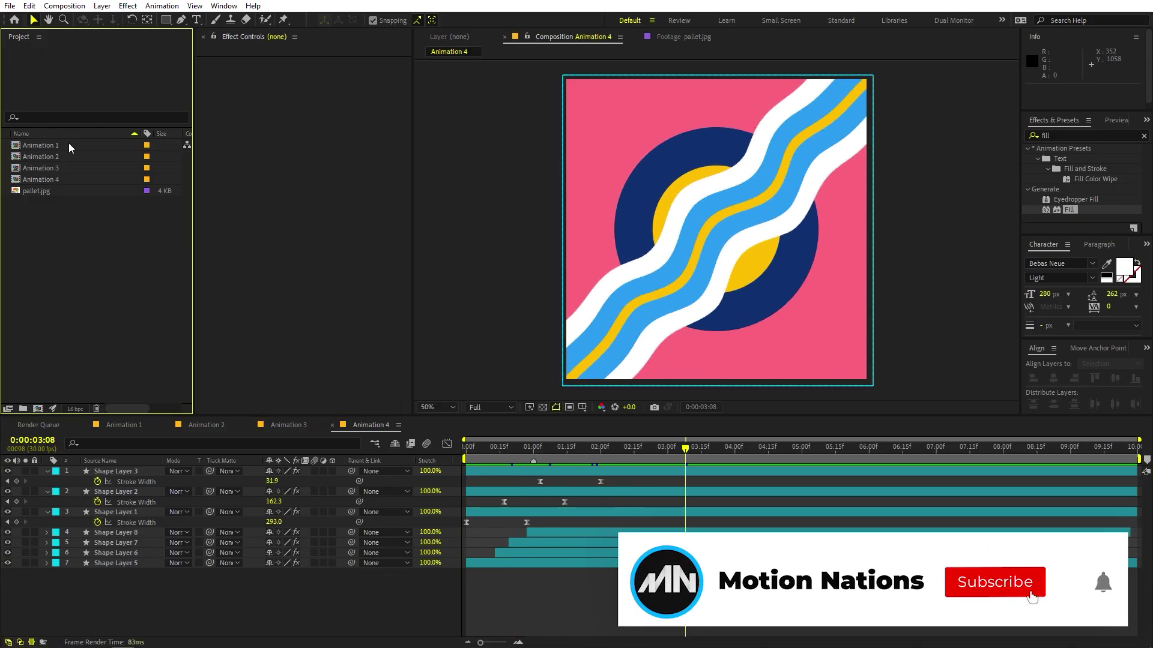
# Duplicate the Animation 1 composition and open the copy.
pyautogui.hotkey('ctrl', 'd')
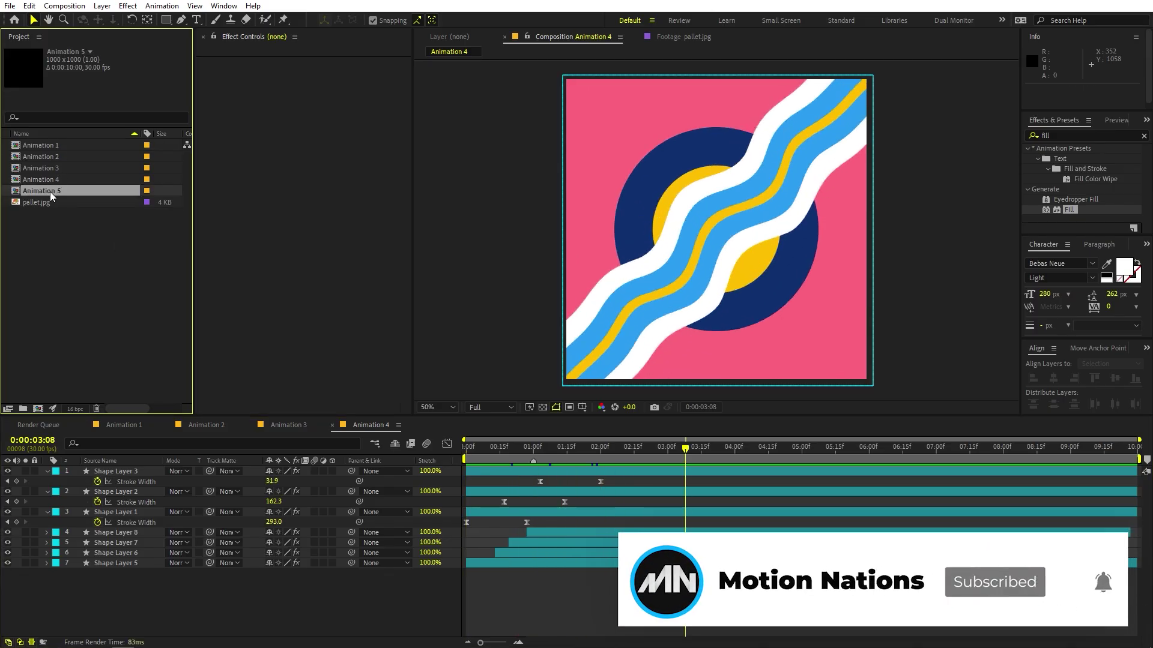
pyautogui.doubleClick(50, 192)
pyautogui.click(101, 280)
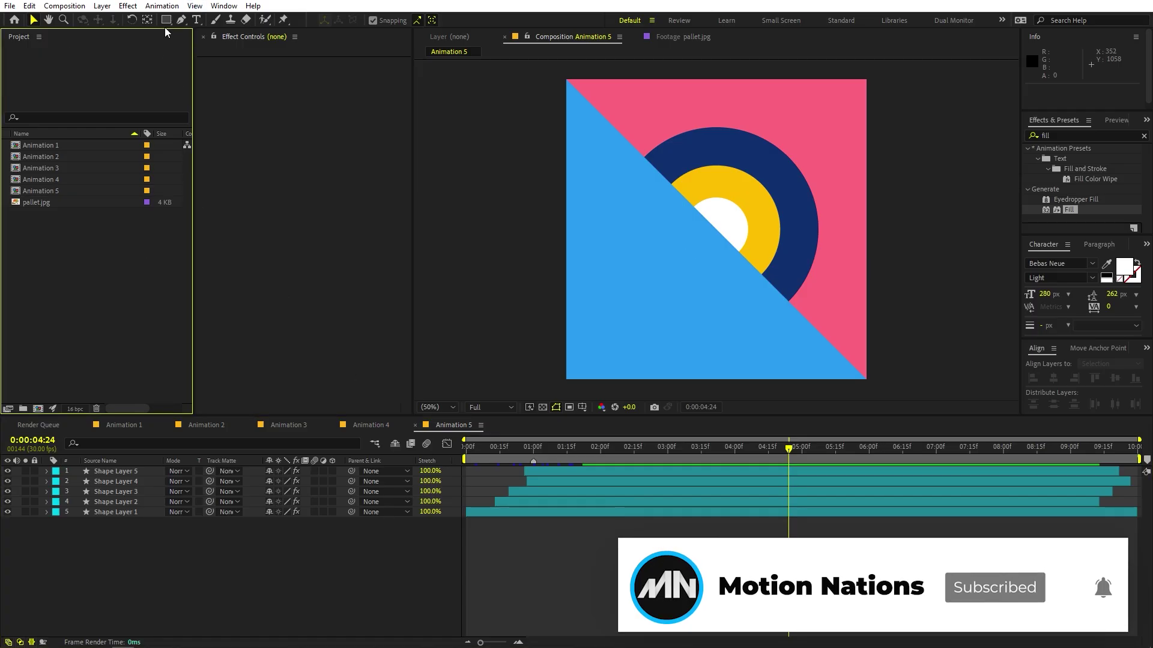
# Draw a red square about 600 px wide on a new shape layer in Animation 5 and center it horizontally in the composition.
pyautogui.press('q')
pyautogui.moveTo(598, 140); pyautogui.dragTo(778, 320)
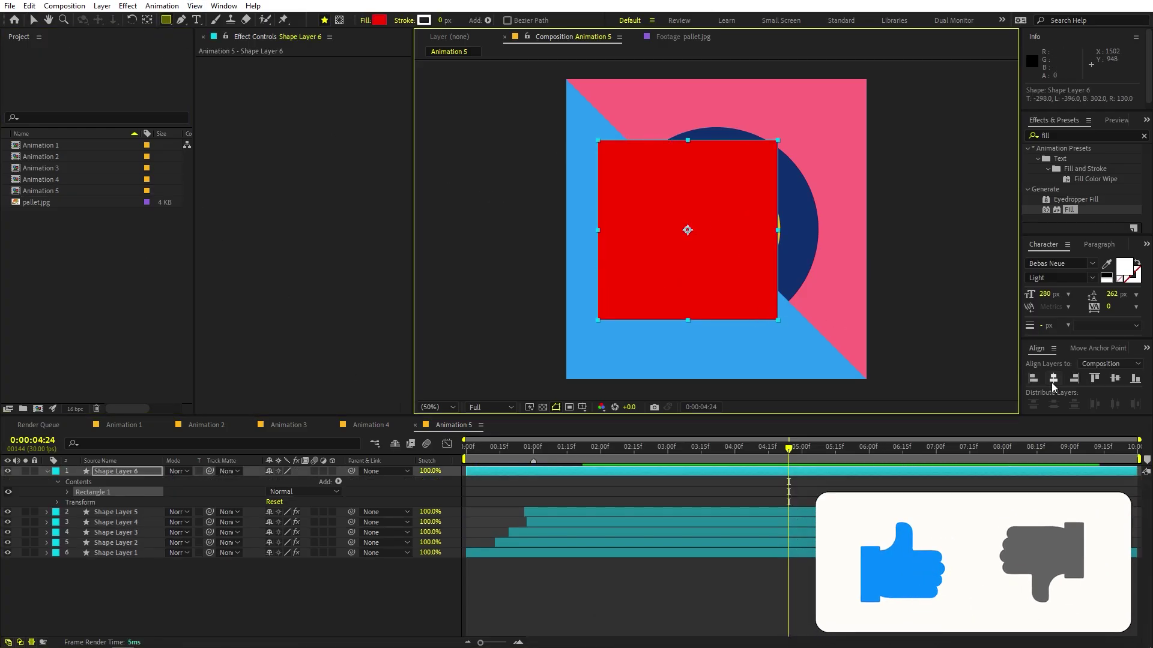
pyautogui.click(1053, 378)
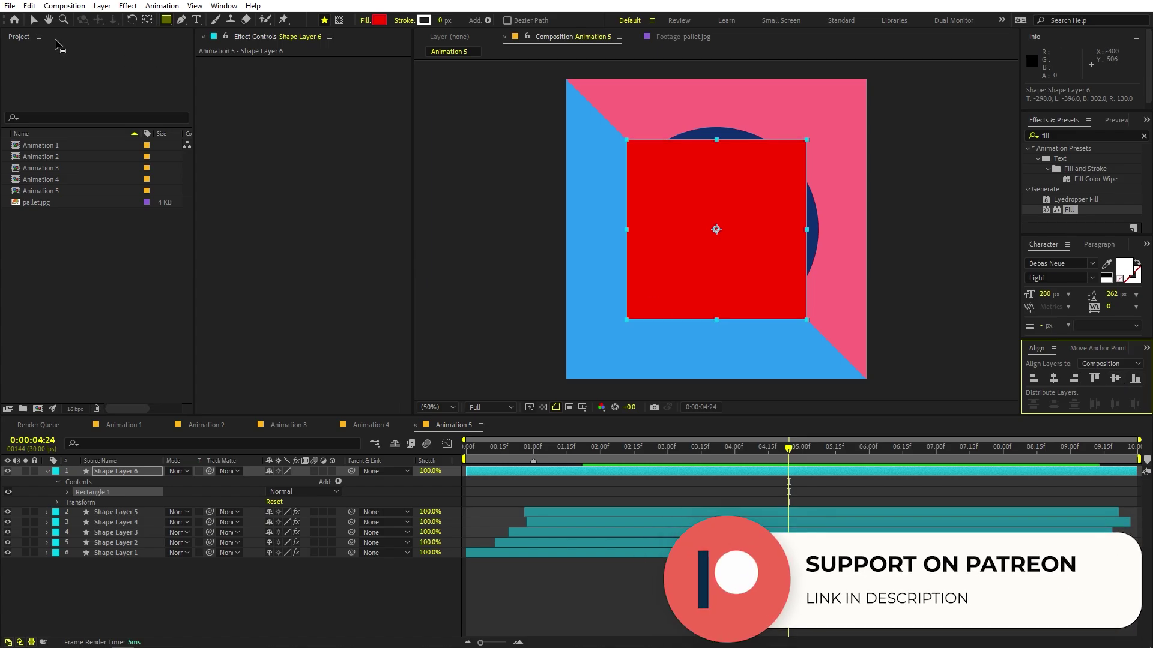
# Move the red square's layer directly below Shape Layer 3, parent it to Shape Layer 3 and preview the motion.
pyautogui.moveTo(122, 472); pyautogui.dragTo(135, 541)
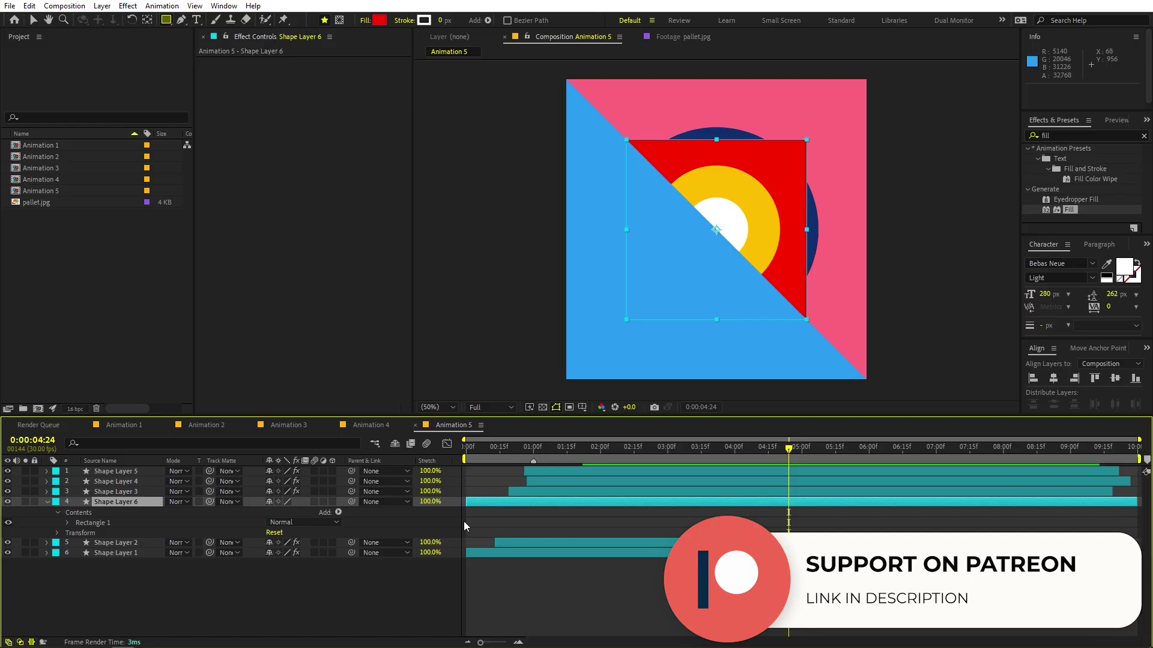
pyautogui.moveTo(351, 502); pyautogui.dragTo(120, 492)
pyautogui.press('space')
pyautogui.press('space')
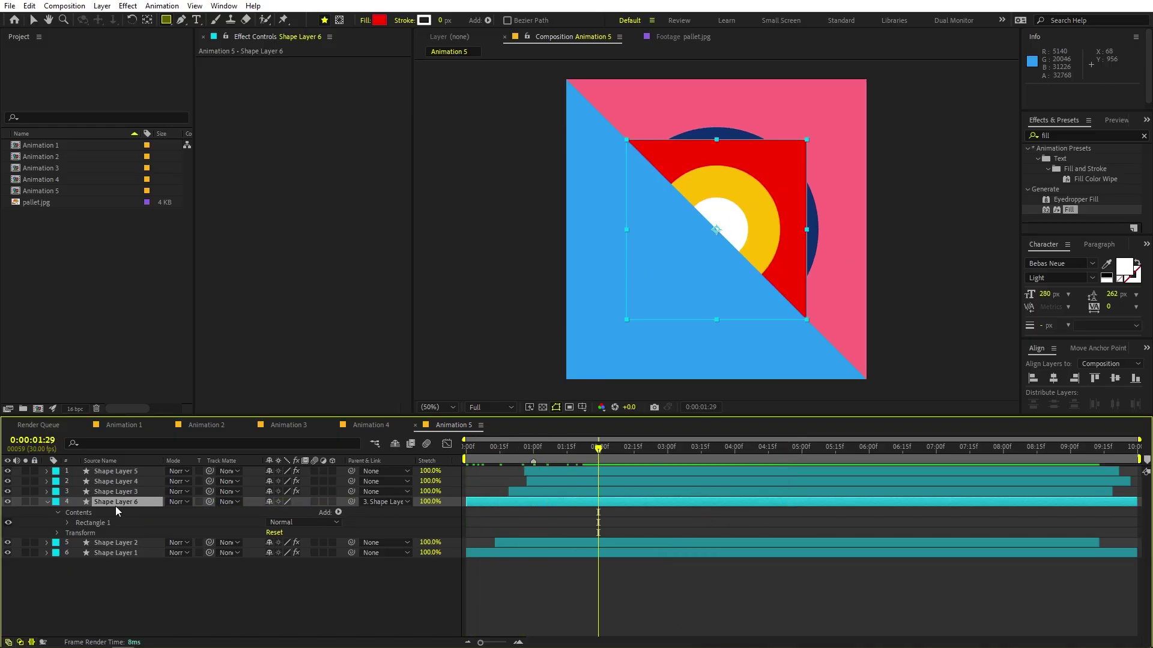
# Hide the yellow circle on Shape Layer 3 and set the red square's Scale to 113.8%.
pyautogui.click(7, 492)
pyautogui.press('s')
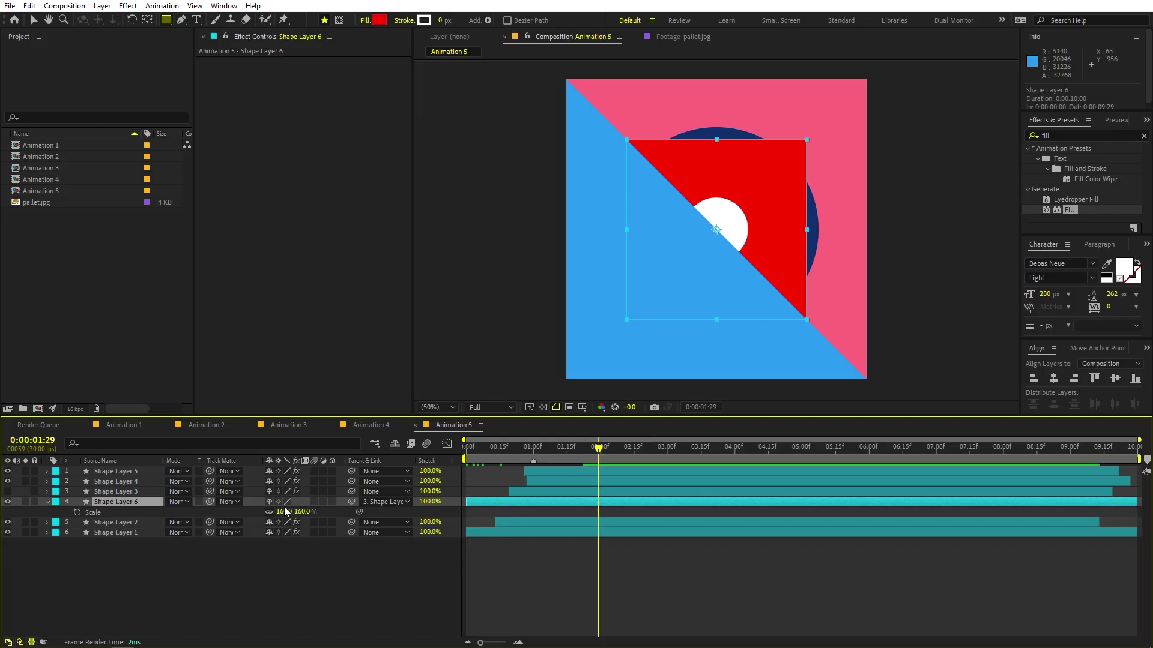
pyautogui.moveTo(287, 512); pyautogui.dragTo(38, 541)
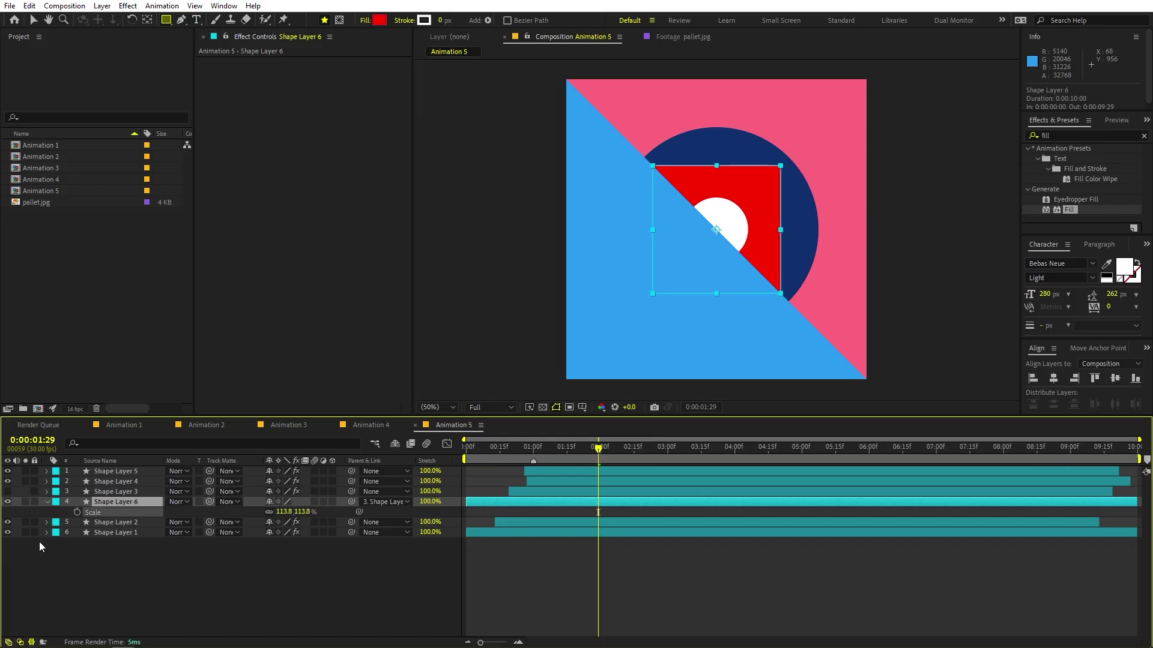
pyautogui.click(38, 541)
# Move the blue triangle's Shape Layer 5 below Shape Layer 2 and preview the animation from the first frame.
pyautogui.press('v')
pyautogui.click(596, 152)
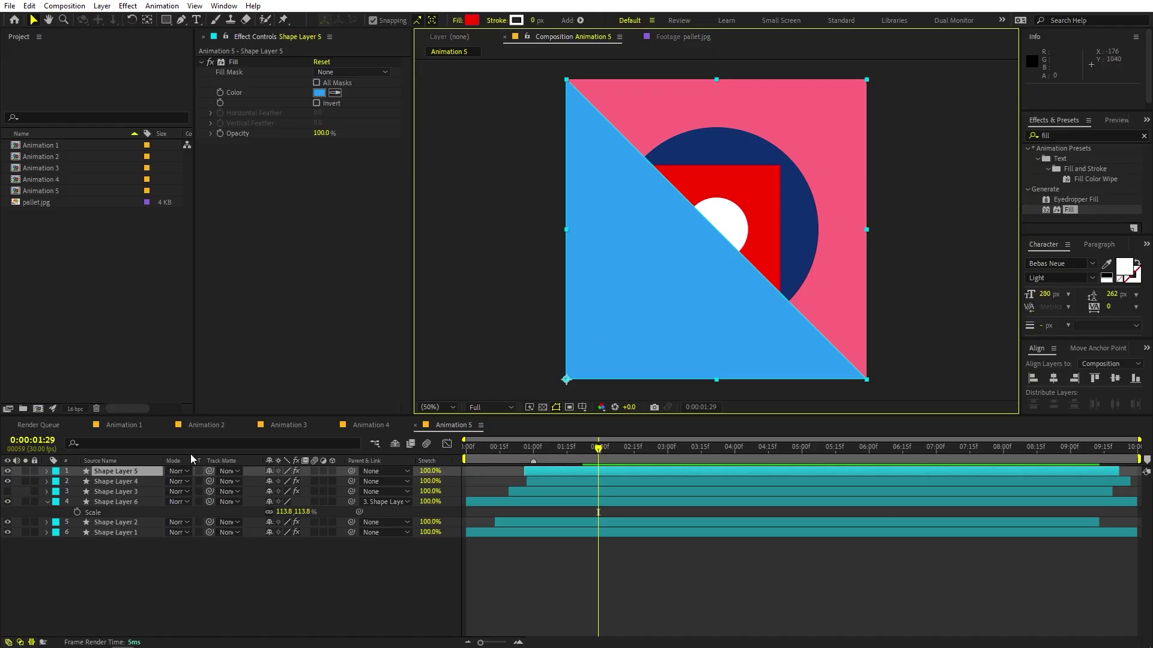
pyautogui.moveTo(137, 473); pyautogui.dragTo(134, 528)
pyautogui.click(636, 557)
pyautogui.press('space')
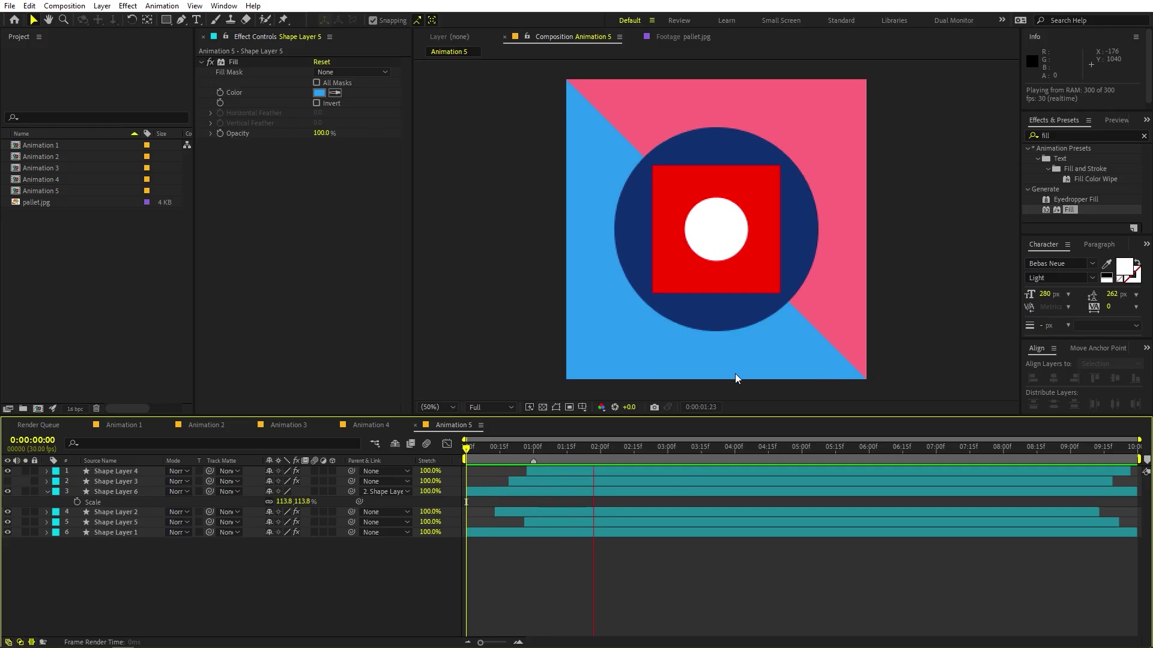
# Recolour the red square's fill with the yellow sampled from pallet.jpg (FFBE00).
pyautogui.click(755, 199)
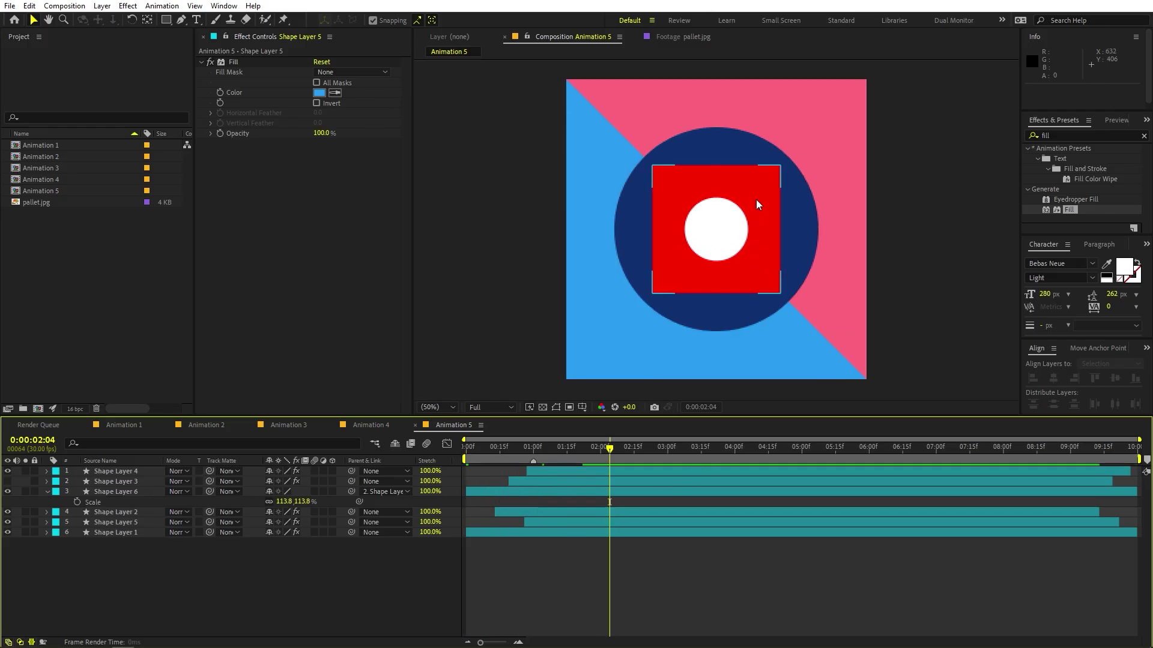
pyautogui.click(38, 202)
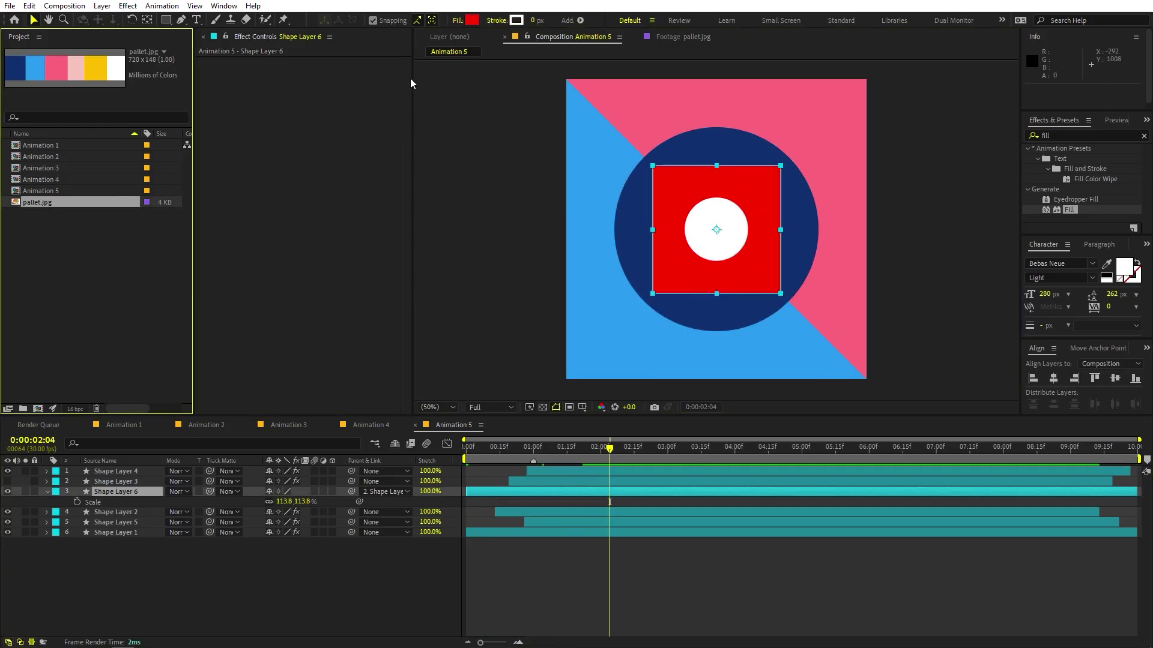
pyautogui.click(477, 21)
pyautogui.click(285, 368)
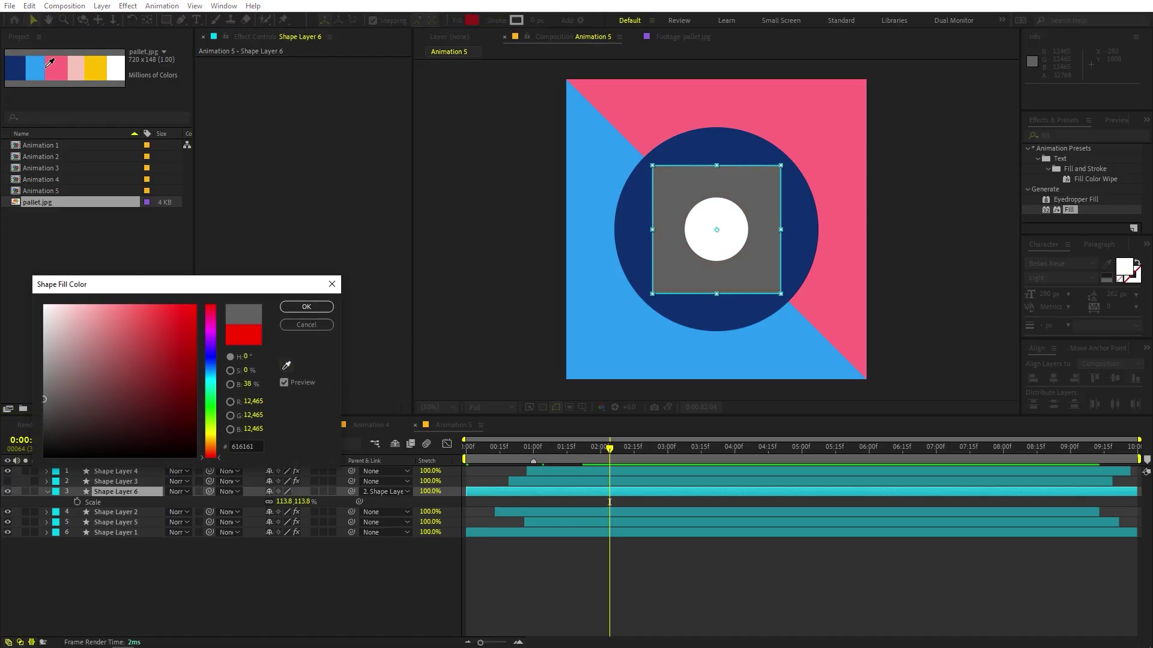
pyautogui.click(95, 66)
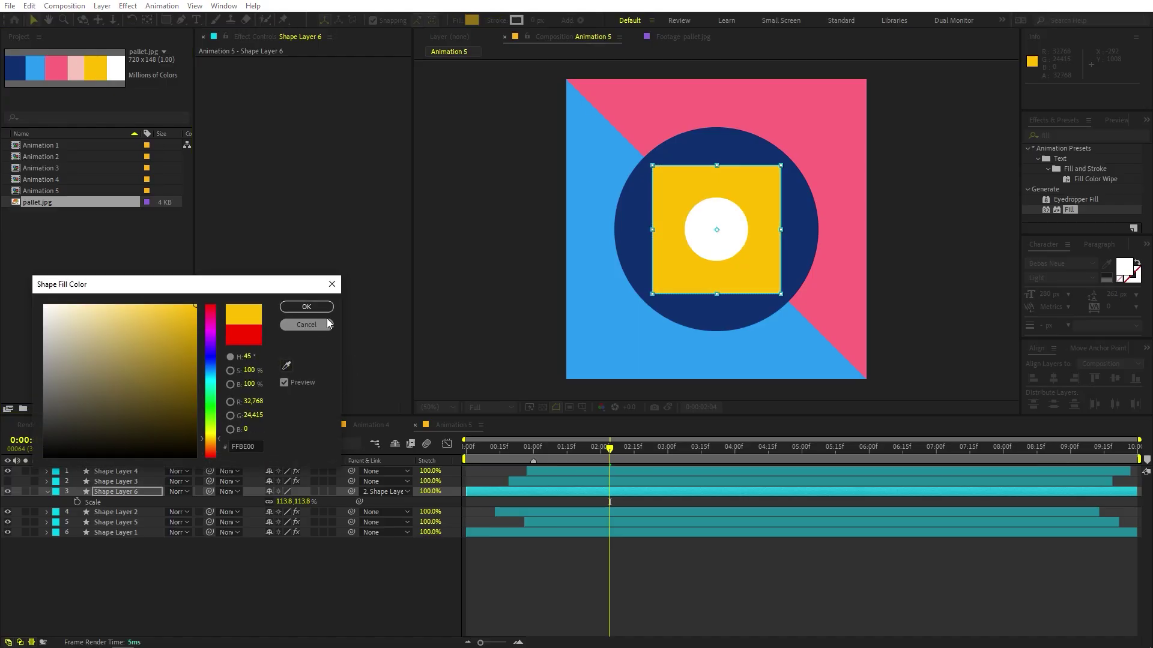
pyautogui.click(306, 307)
# Change the Fill effect colour of the background Shape Layer 1 to the palette's white.
pyautogui.click(139, 533)
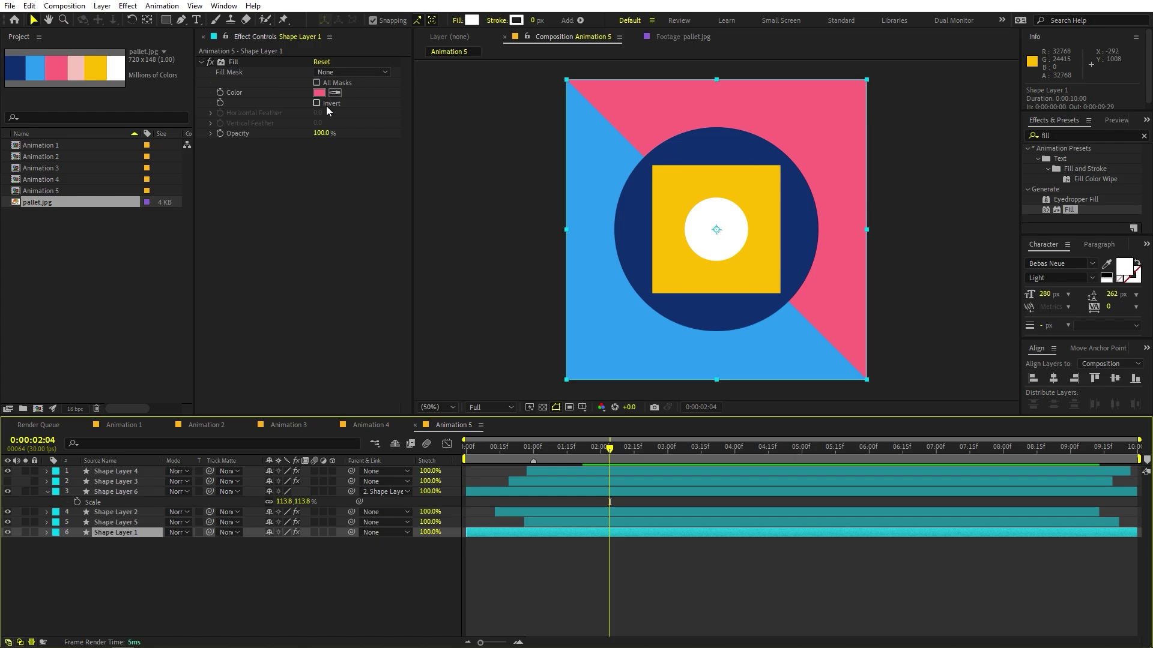
pyautogui.click(334, 92)
pyautogui.click(114, 69)
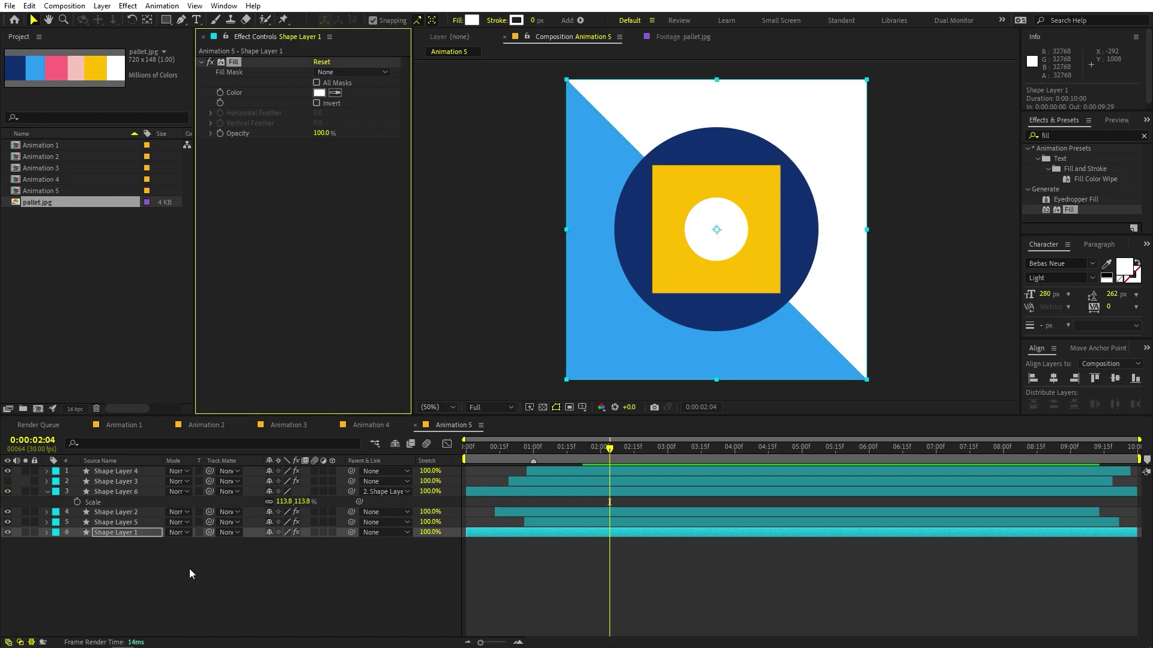
# Deselect the background layer and preview the recoloured Animation 5.
pyautogui.click(188, 571)
pyautogui.press('space')
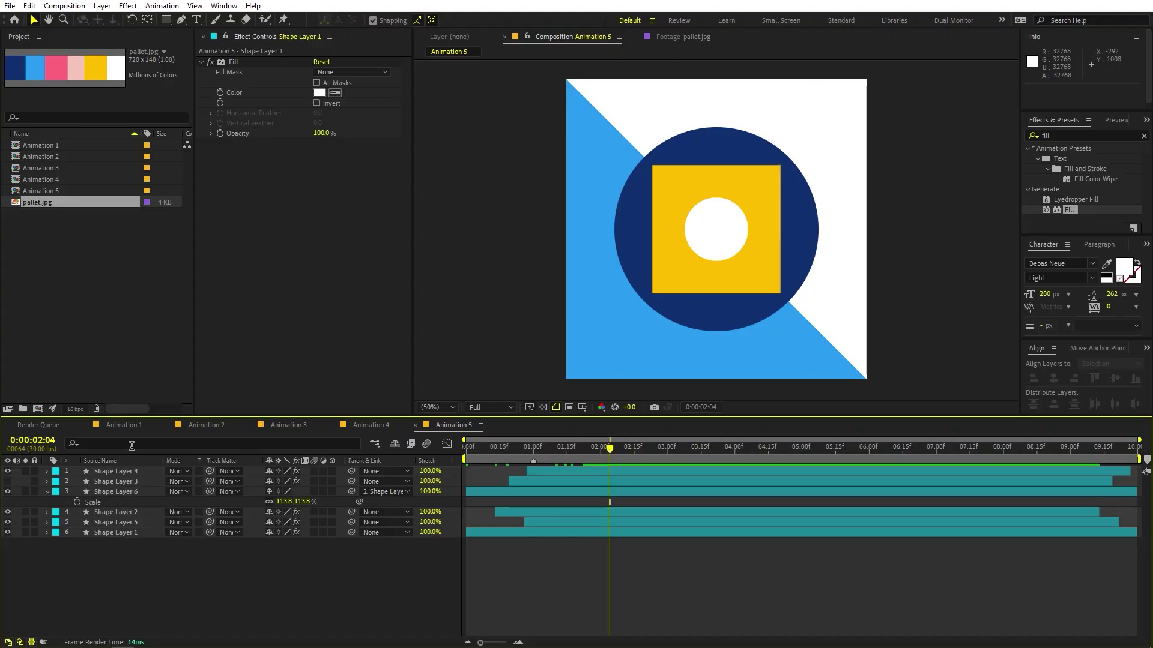
pyautogui.click(54, 252)
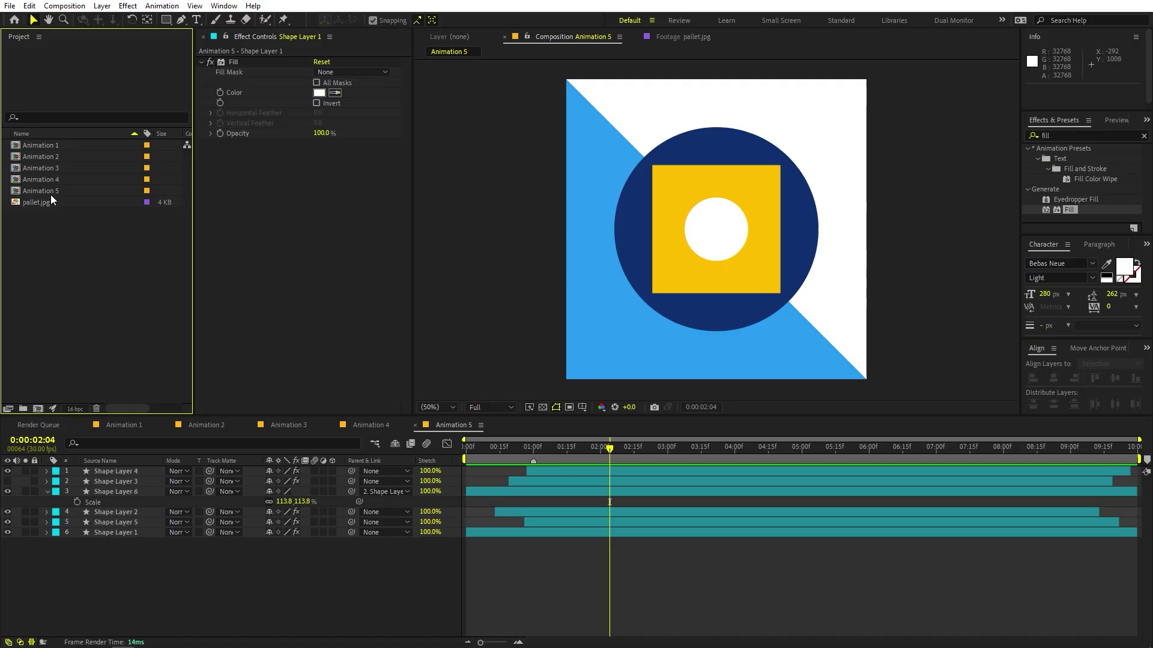
pyautogui.press('space')
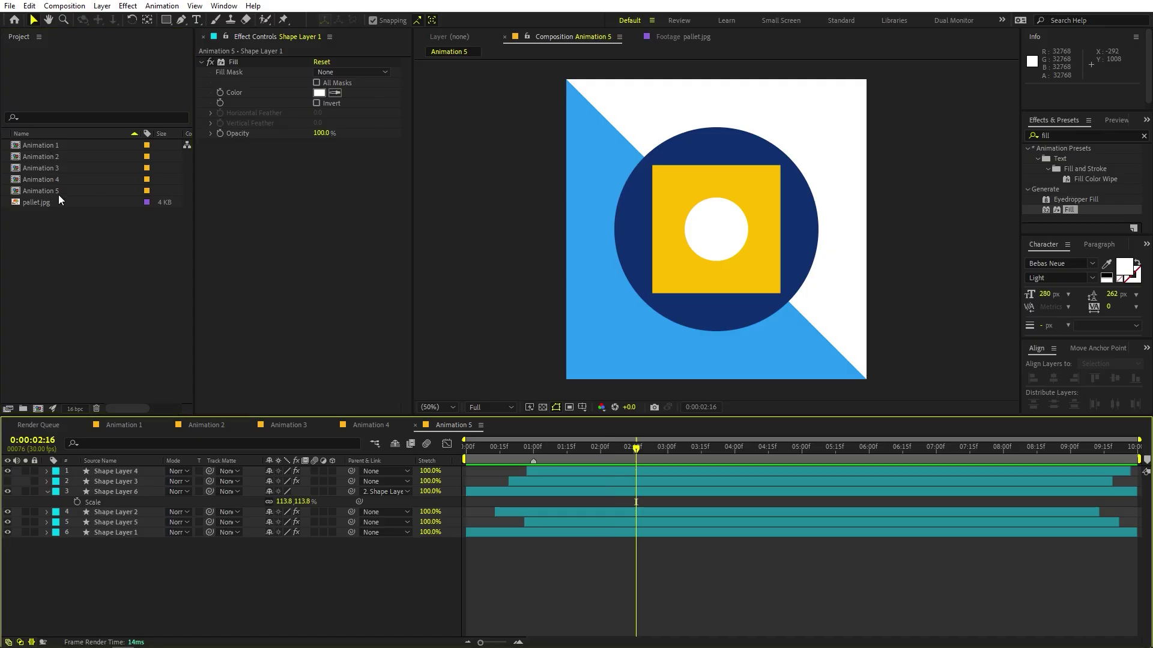
# Create a new composition named Main, 1920 x 1080 px, with a duration of 0:00:20:00.
pyautogui.click(64, 5)
pyautogui.click(78, 23)
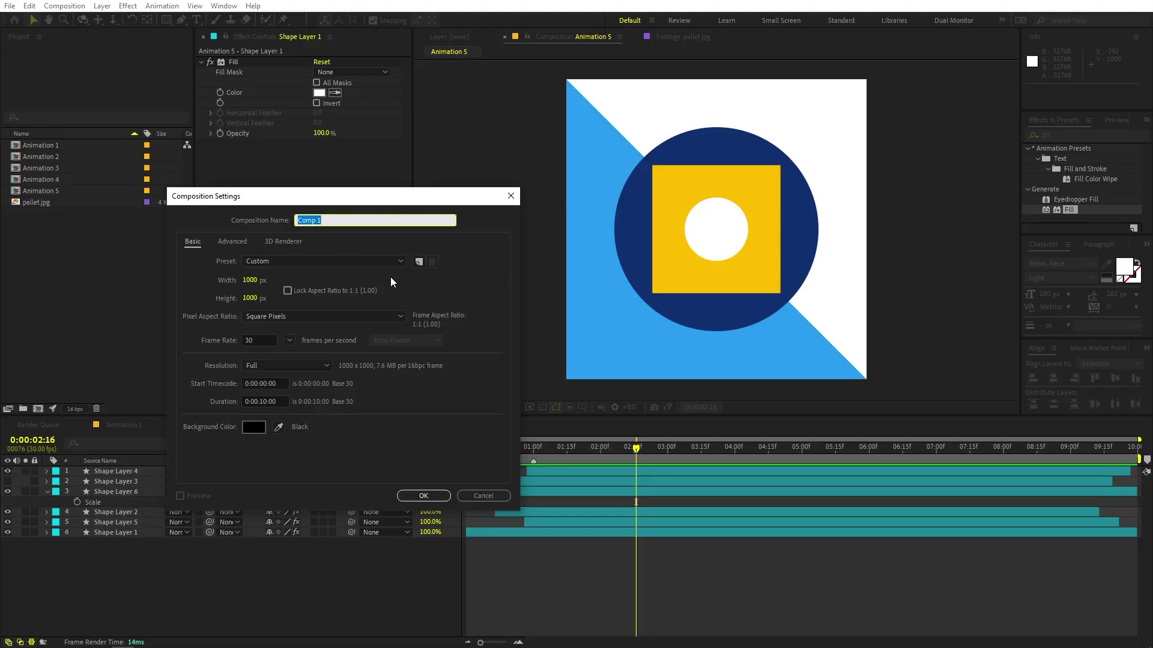
pyautogui.write('Main')
pyautogui.click(249, 280)
pyautogui.write('1920')
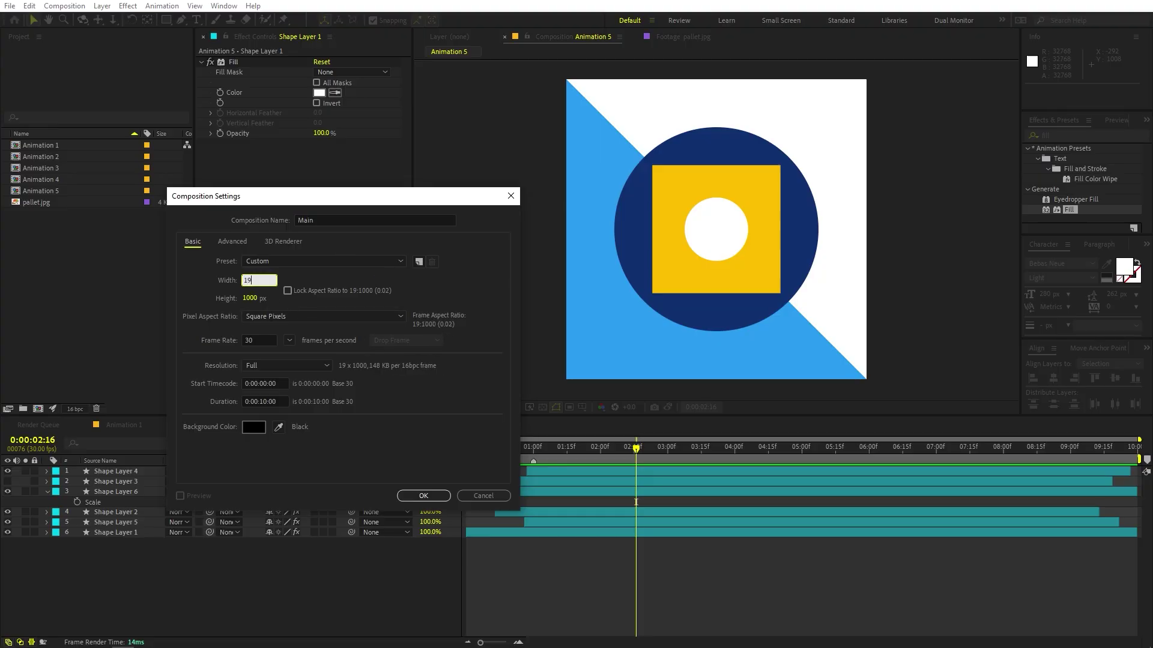
pyautogui.press('Tab')
pyautogui.write('1080')
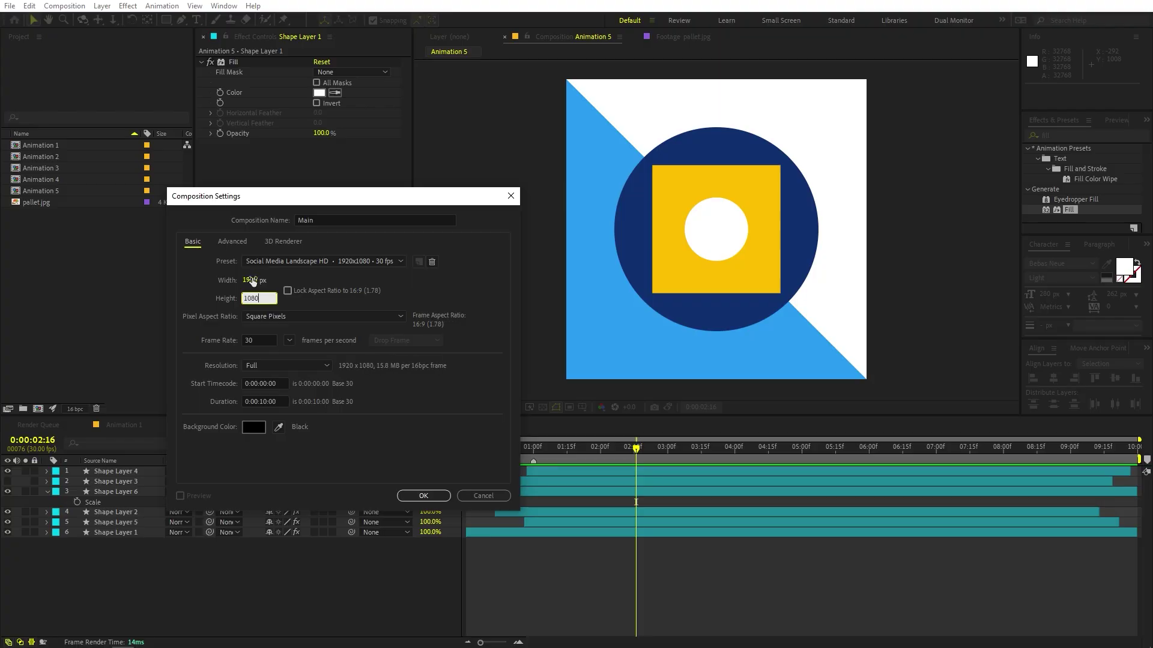
pyautogui.click(268, 400)
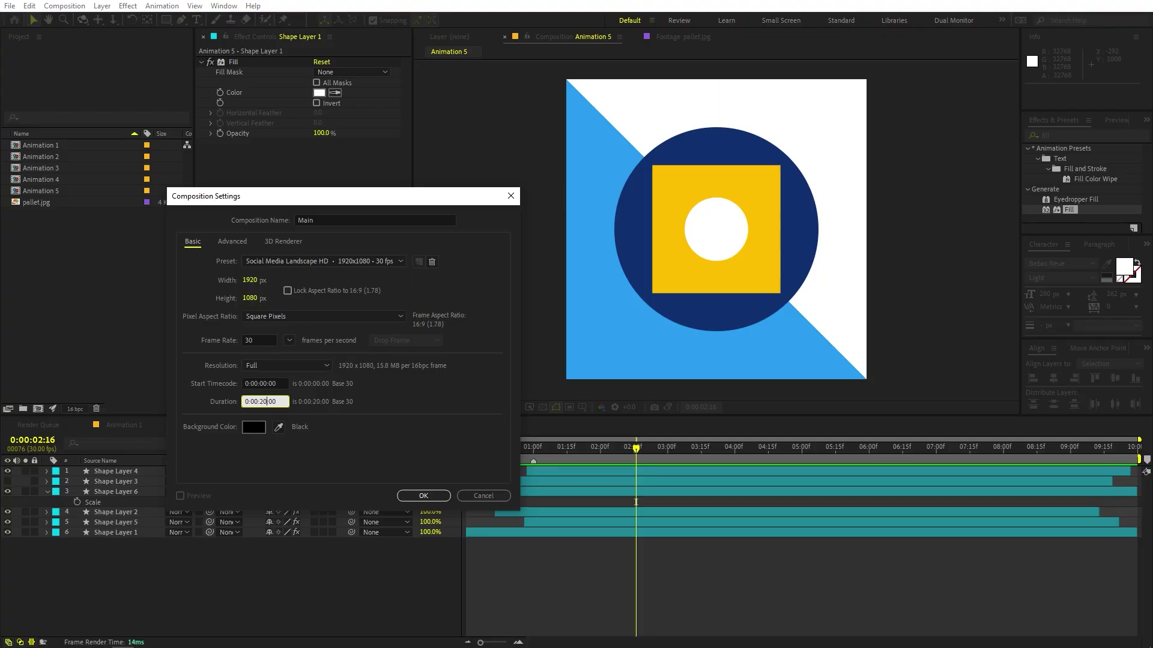
pyautogui.click(434, 498)
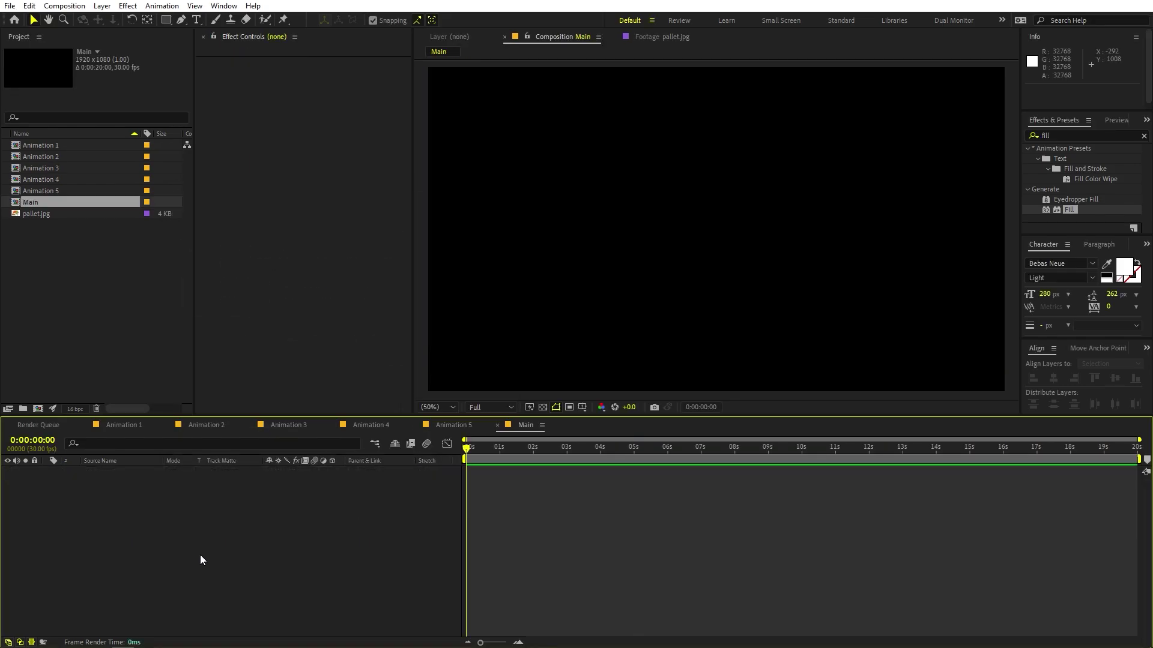
# Add a full-size white solid to the Main composition as its background.
pyautogui.rightClick(209, 535)
pyautogui.moveTo(309, 383)
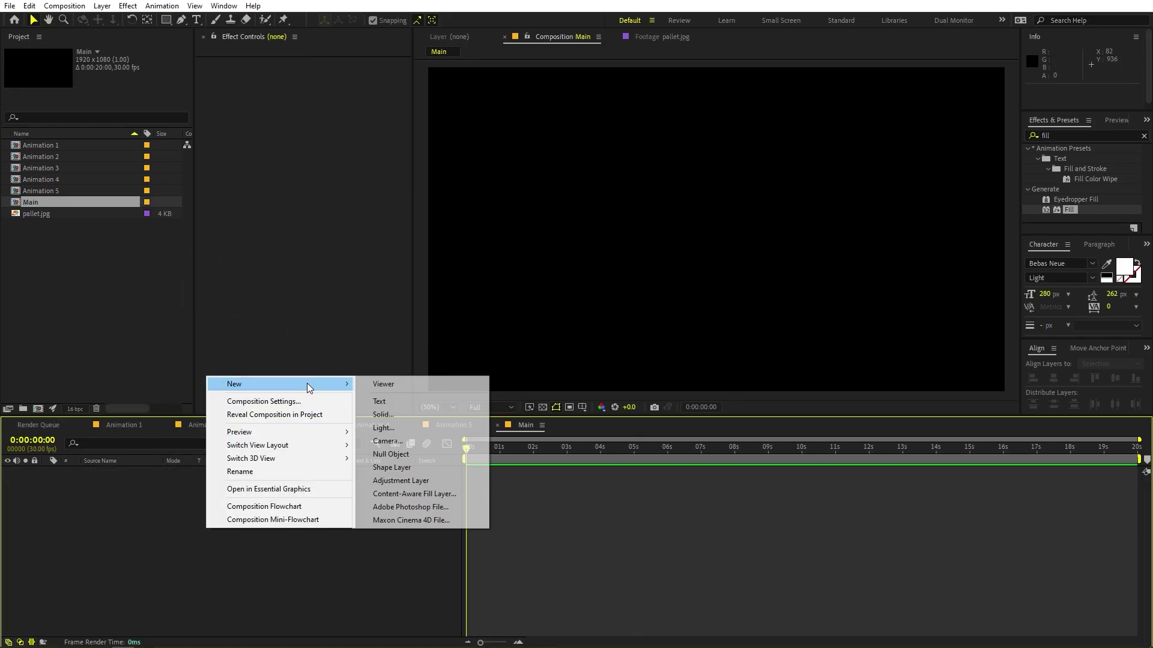
pyautogui.click(389, 416)
pyautogui.click(126, 213)
pyautogui.click(44, 306)
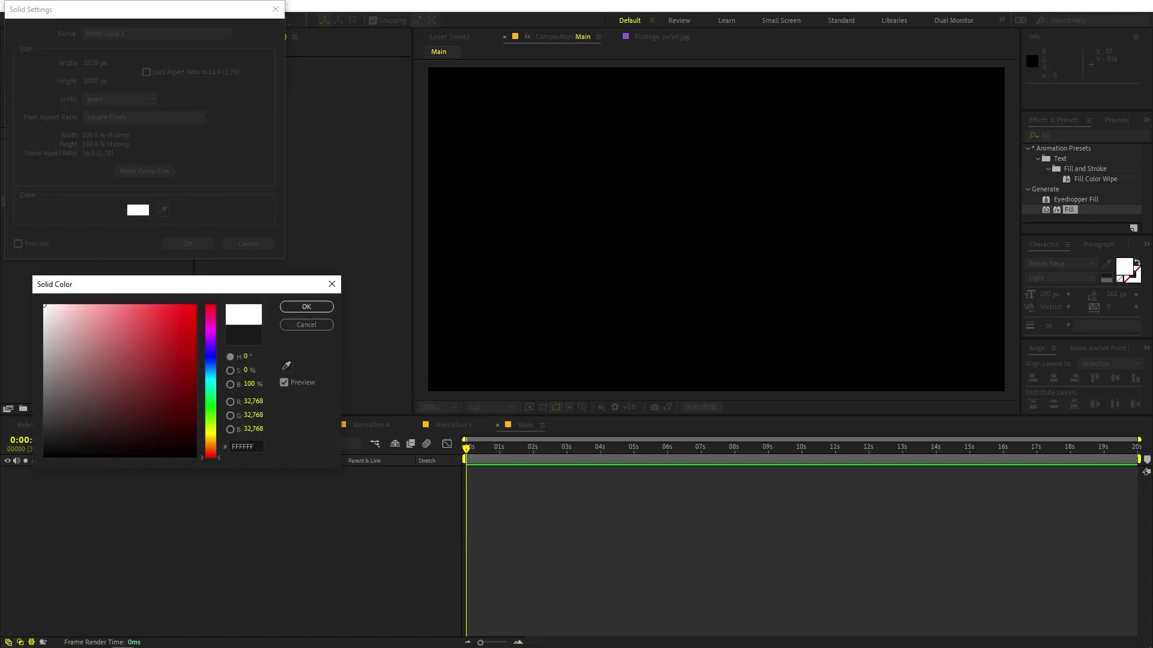
pyautogui.click(307, 306)
pyautogui.click(187, 244)
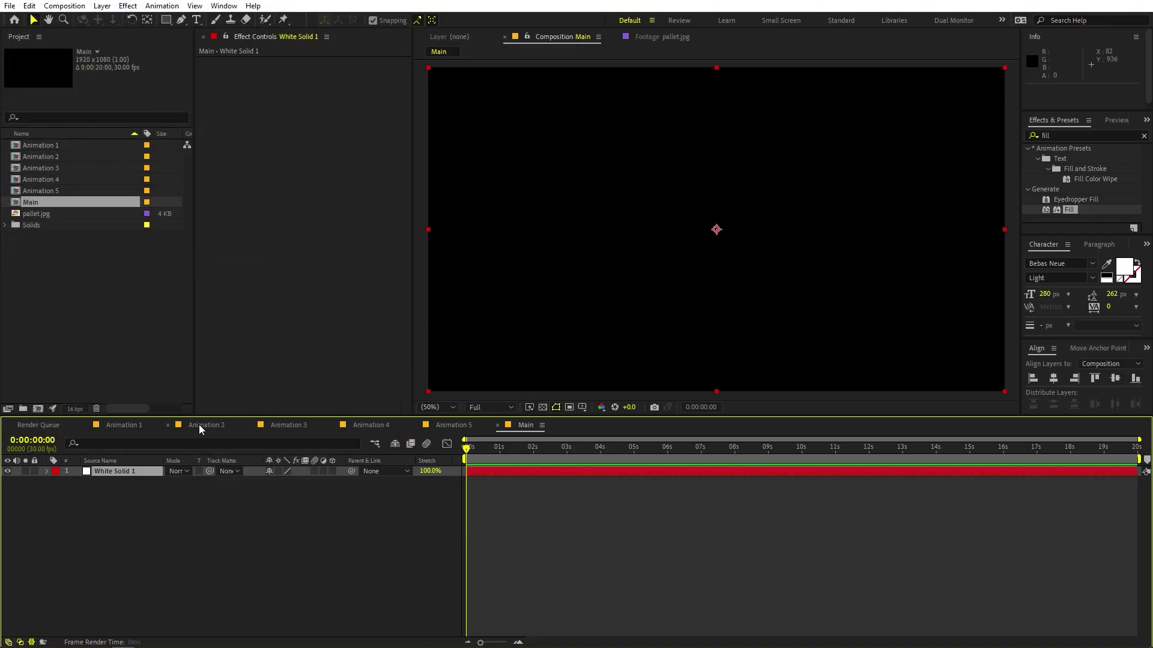
pyautogui.click(154, 526)
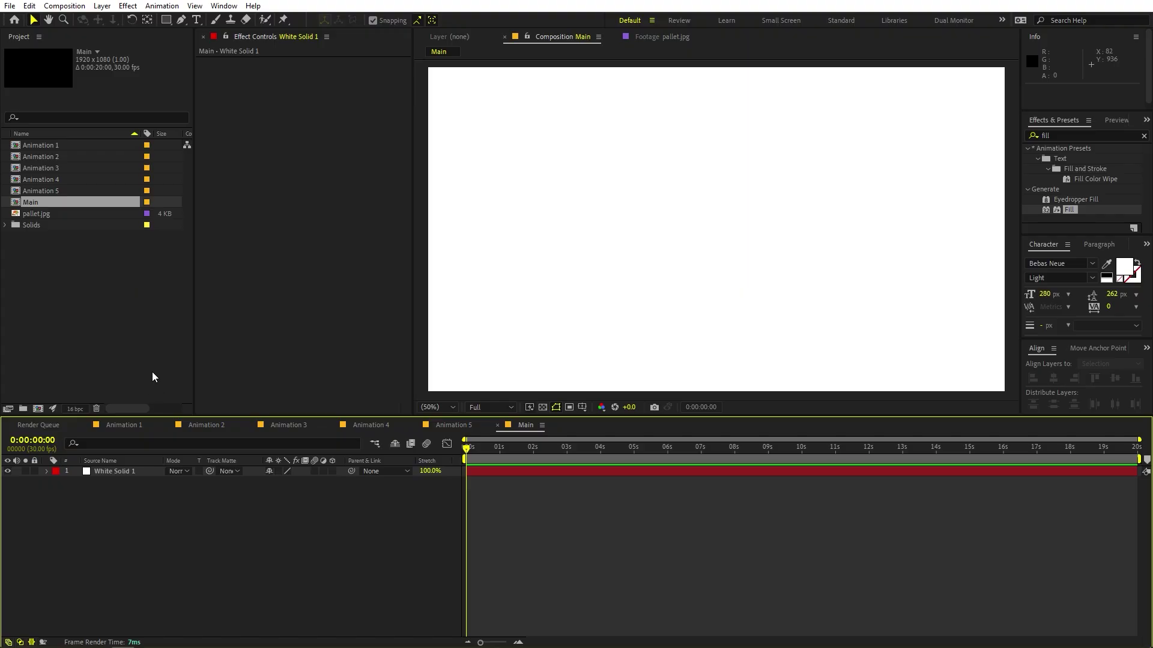
# Add the compositions Animation 1 to Animation 5 to Main, stacked above the white solid.
pyautogui.click(48, 147)
pyautogui.keyDown('shift'); pyautogui.click(58, 195); pyautogui.keyUp('shift')
pyautogui.moveTo(58, 195); pyautogui.dragTo(149, 560)
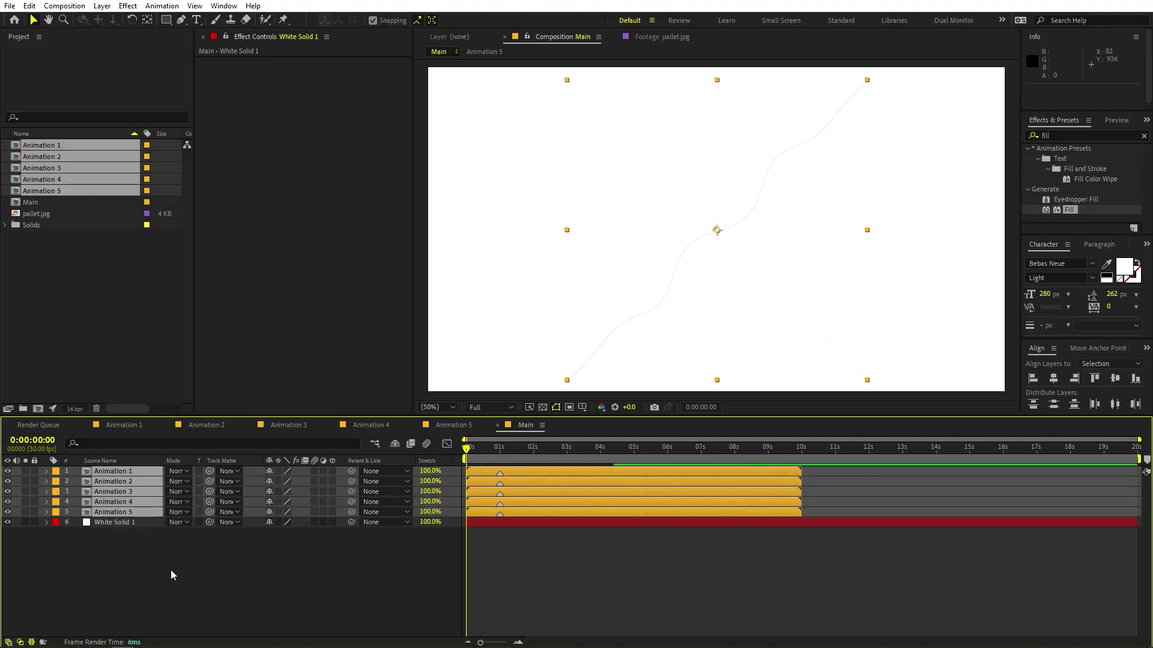
# Set the Scale of all five animation layers to 20%, collapse their properties and preview up to about 2 seconds.
pyautogui.press('s')
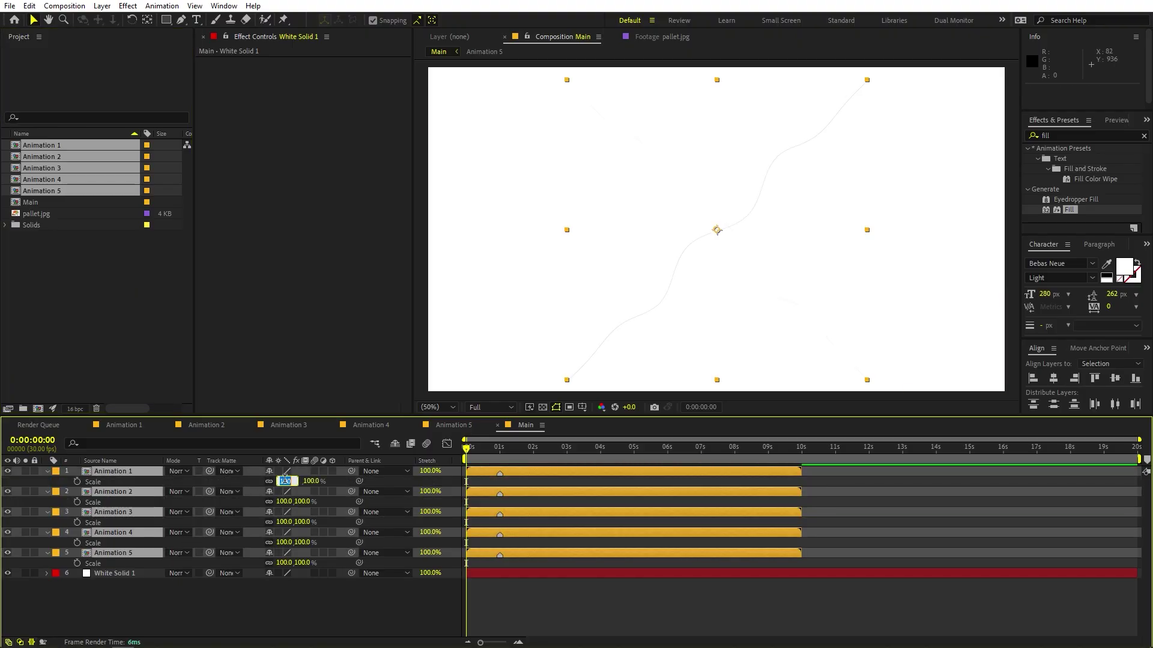
pyautogui.press('Return')
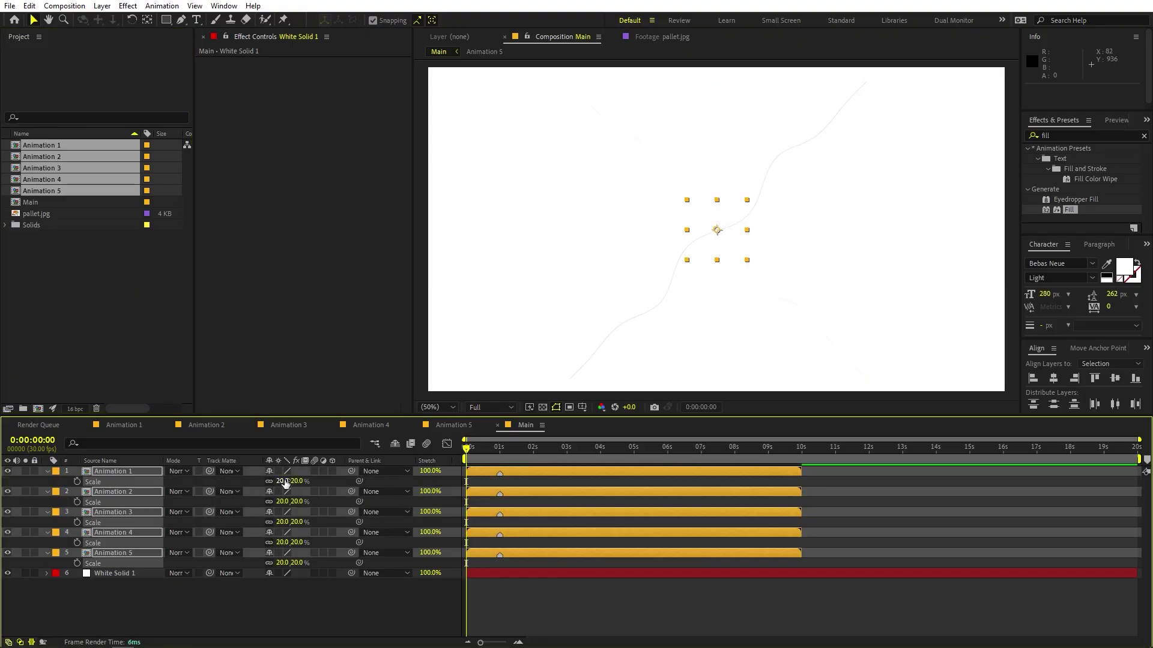
pyautogui.click(48, 472)
pyautogui.click(128, 626)
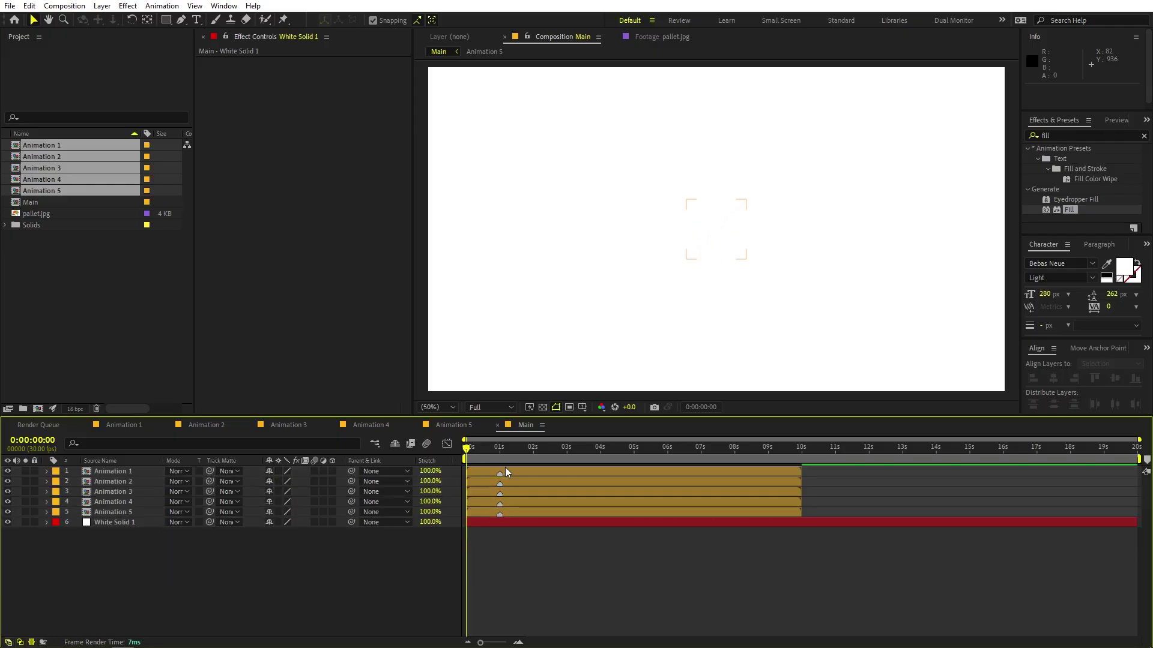
pyautogui.press('space')
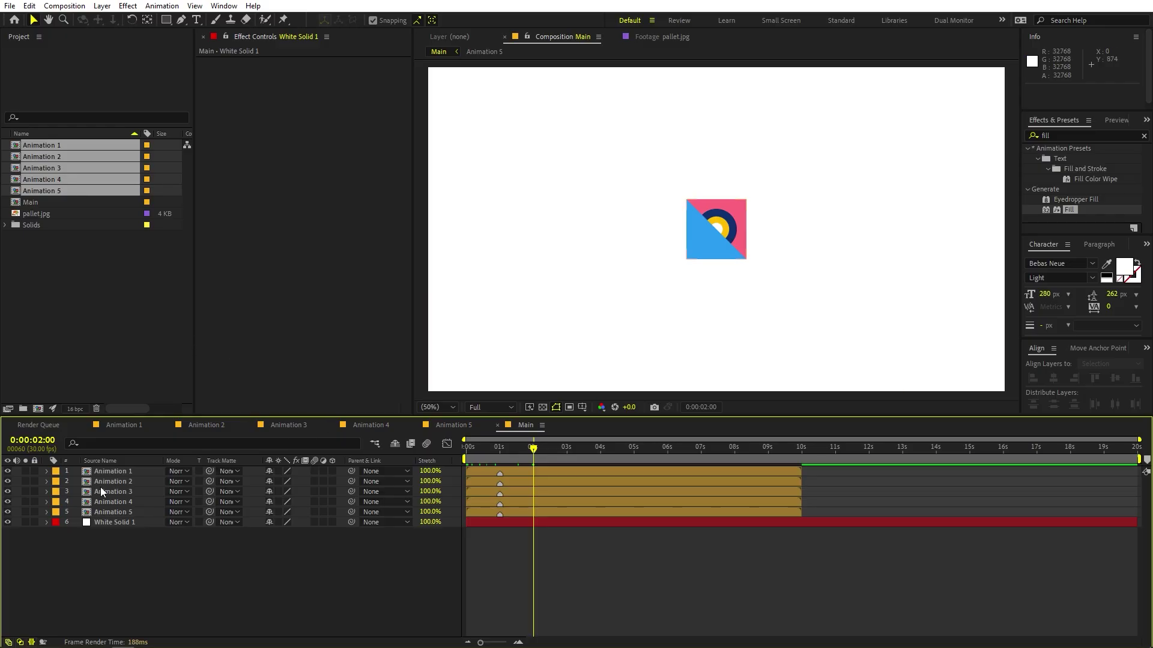
# Move the Animation 2 tile flush against the left edge of the central Animation 1 tile, at position 760, 540.
pyautogui.click(112, 472)
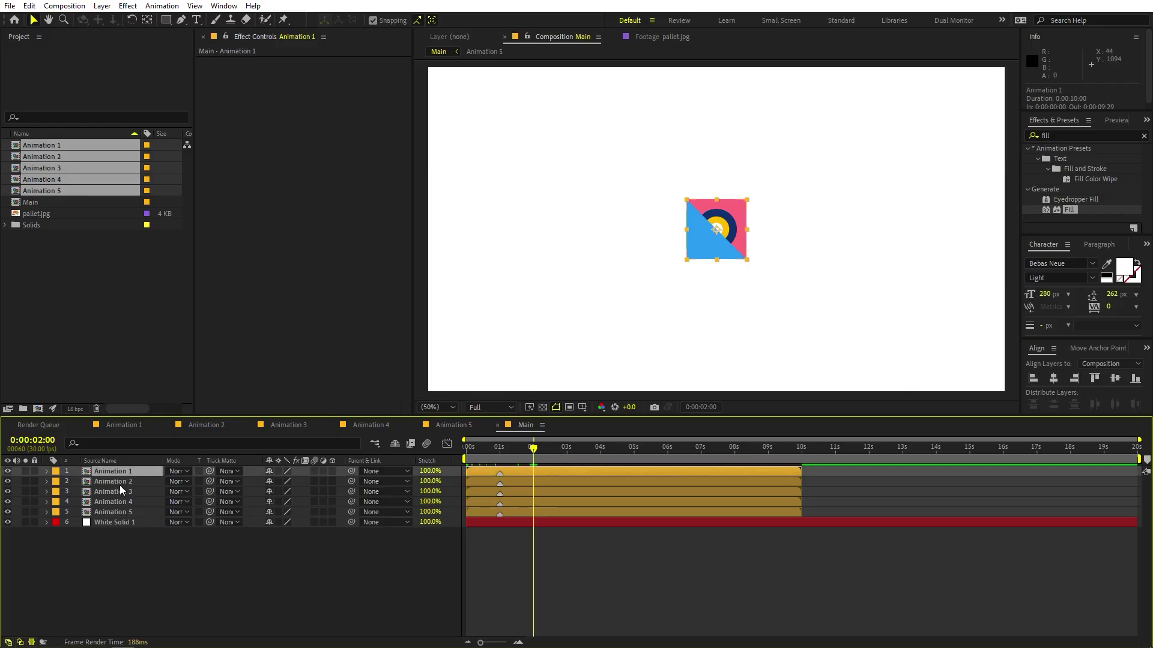
pyautogui.click(124, 483)
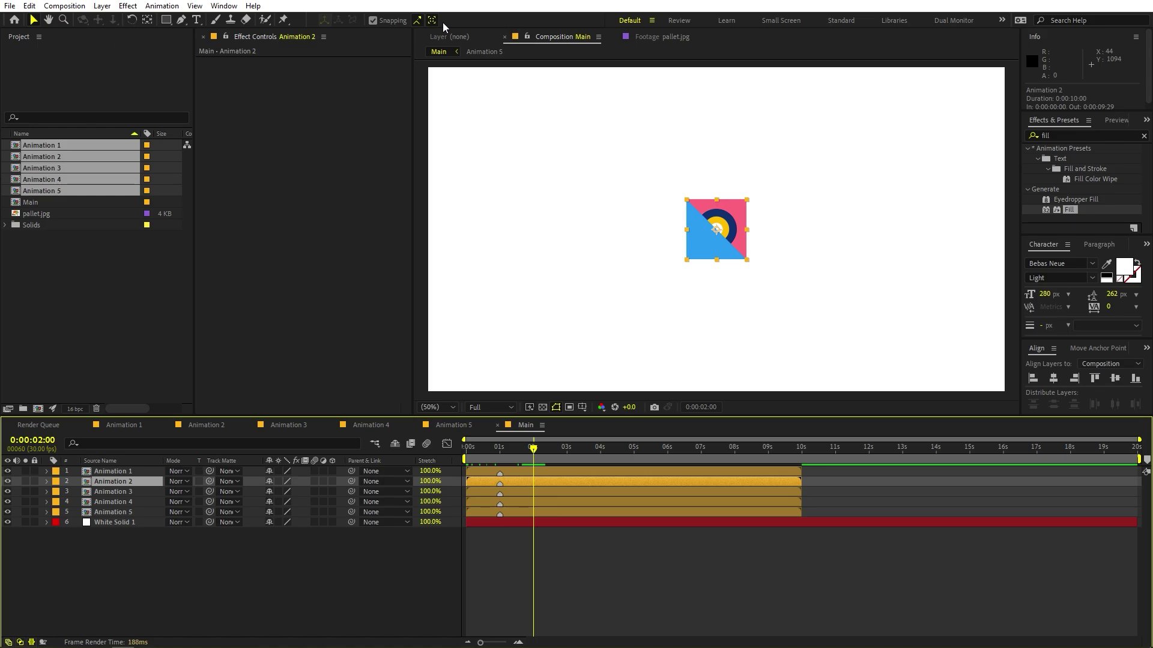
pyautogui.scroll(1, 564, 196)
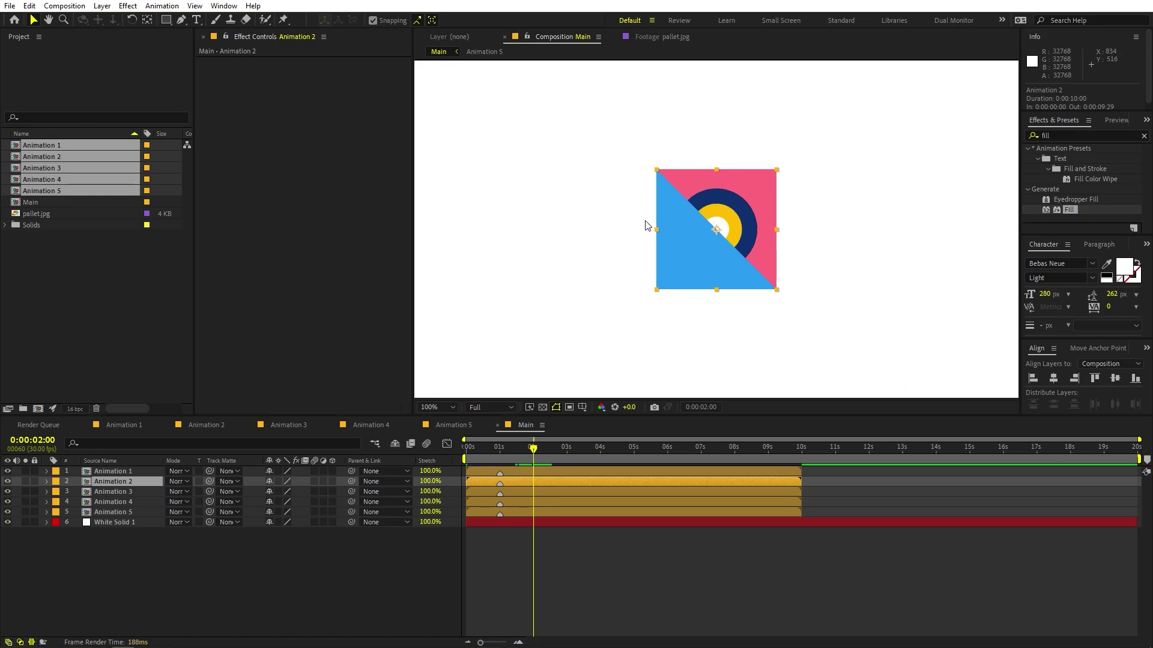
pyautogui.moveTo(681, 240); pyautogui.dragTo(533, 214)
pyautogui.scroll(4, 564, 246)
pyautogui.scroll(-5, 653, 178)
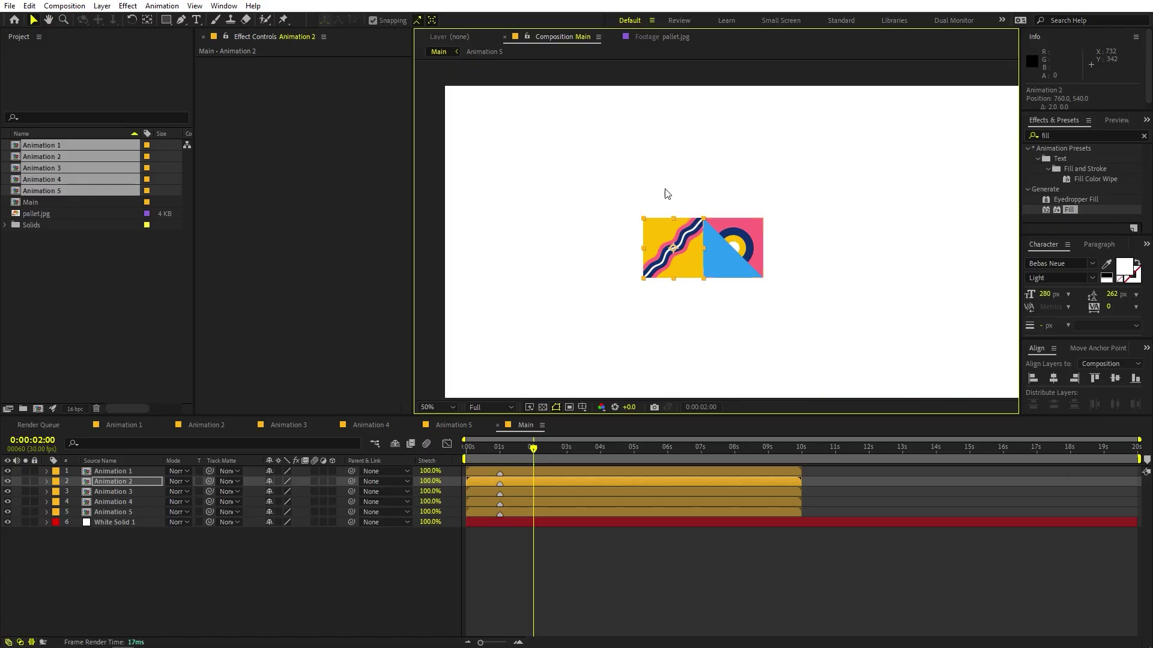
# Move the Animation 3 tile flush beneath the central Animation 1 tile, at position 960, 740.
pyautogui.click(115, 491)
pyautogui.moveTo(721, 251); pyautogui.dragTo(733, 121)
pyautogui.scroll(6, 723, 306)
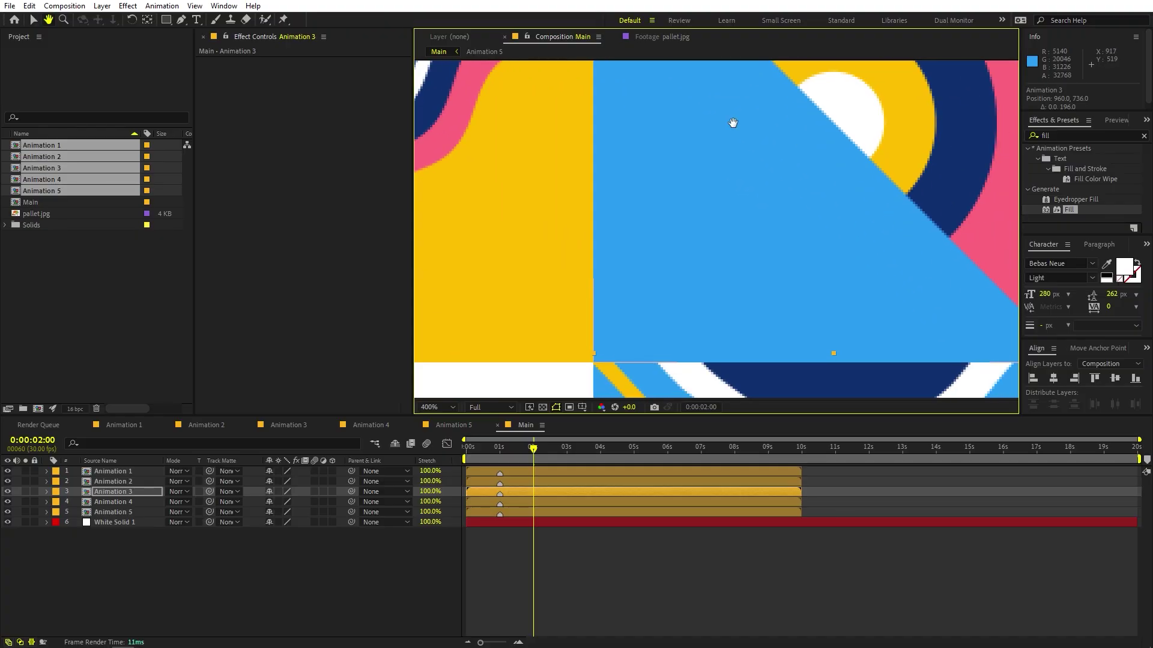
pyautogui.press('v')
pyautogui.moveTo(710, 268); pyautogui.dragTo(632, 316)
pyautogui.scroll(-5, 710, 275)
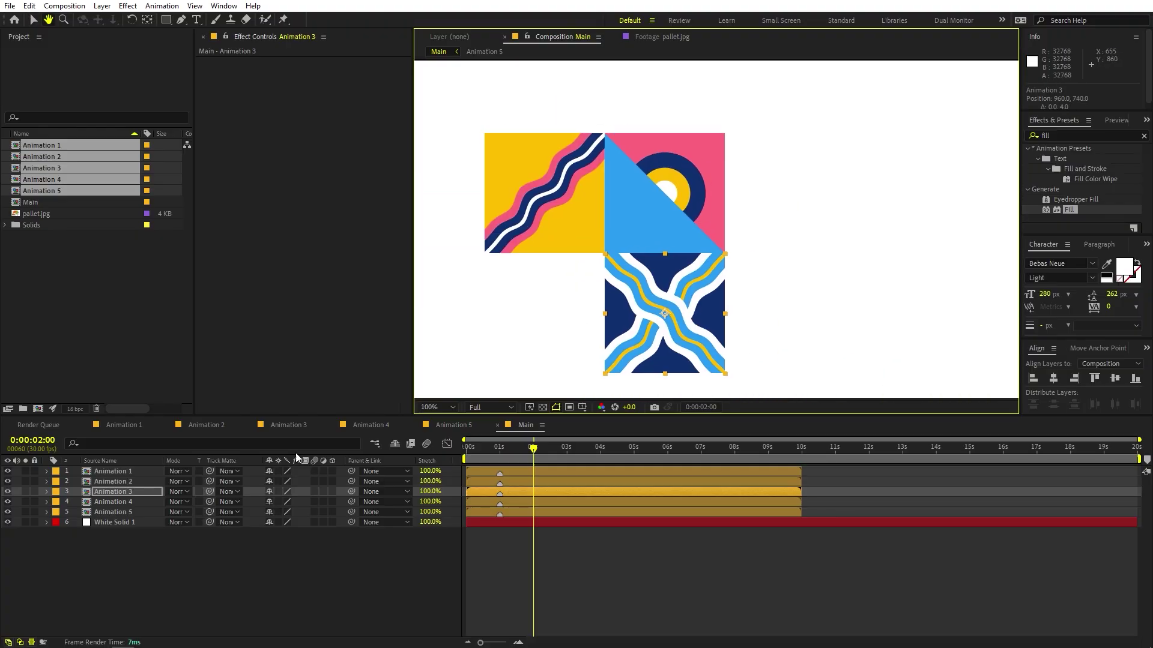
# Move the Animation 4 tile flush against the right edge of the central tile, at about position 1160, 540.
pyautogui.click(131, 502)
pyautogui.moveTo(654, 209); pyautogui.dragTo(772, 210)
pyautogui.scroll(4, 772, 210)
pyautogui.moveTo(751, 267); pyautogui.dragTo(756, 268)
pyautogui.scroll(-4, 755, 267)
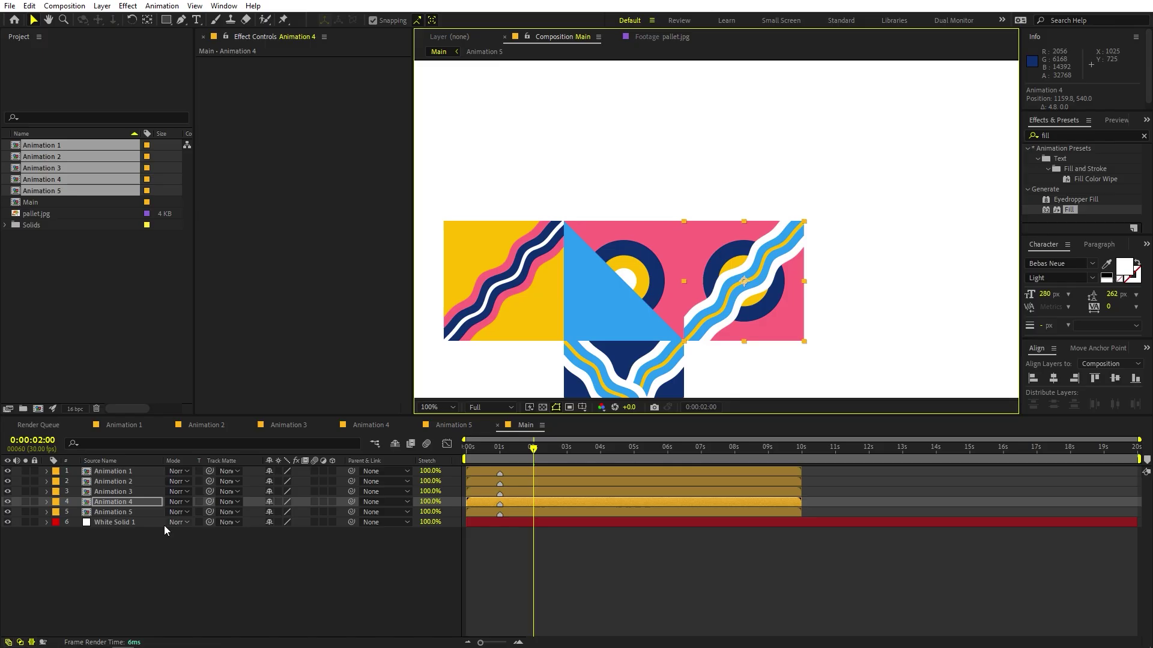
# Move the Animation 5 tile flush above the central Animation 1 tile, at position 960, 340.
pyautogui.click(120, 512)
pyautogui.moveTo(653, 240); pyautogui.dragTo(644, 152)
pyautogui.scroll(4, 644, 152)
pyautogui.moveTo(646, 219); pyautogui.dragTo(646, 215)
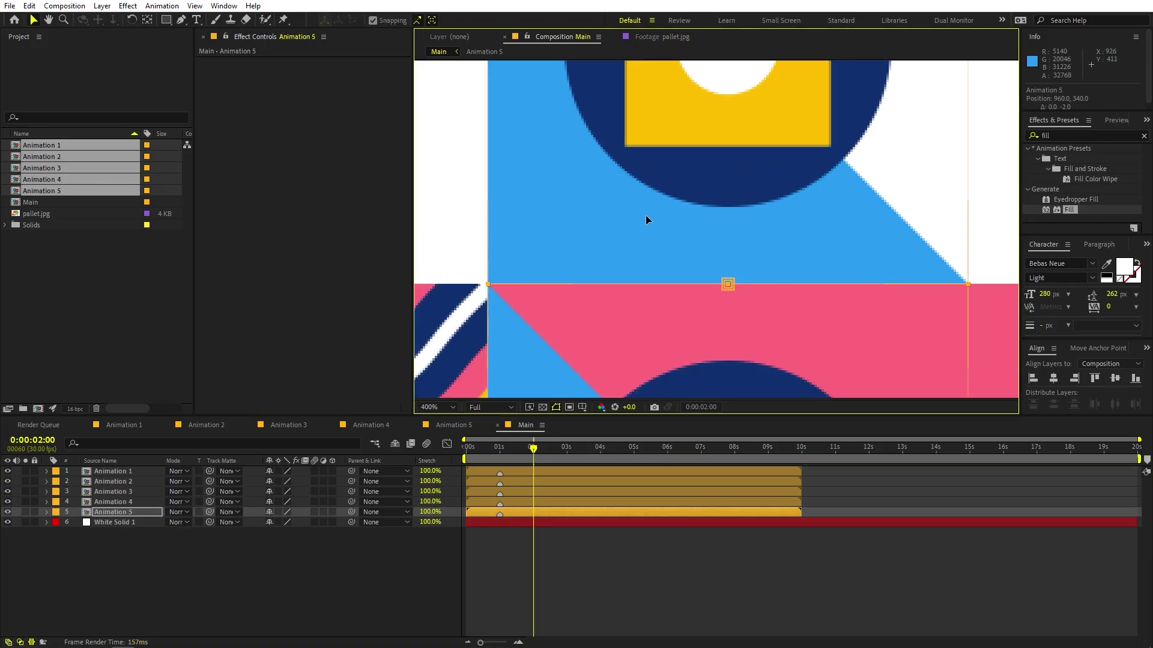
pyautogui.scroll(-6, 646, 216)
pyautogui.scroll(2, 646, 221)
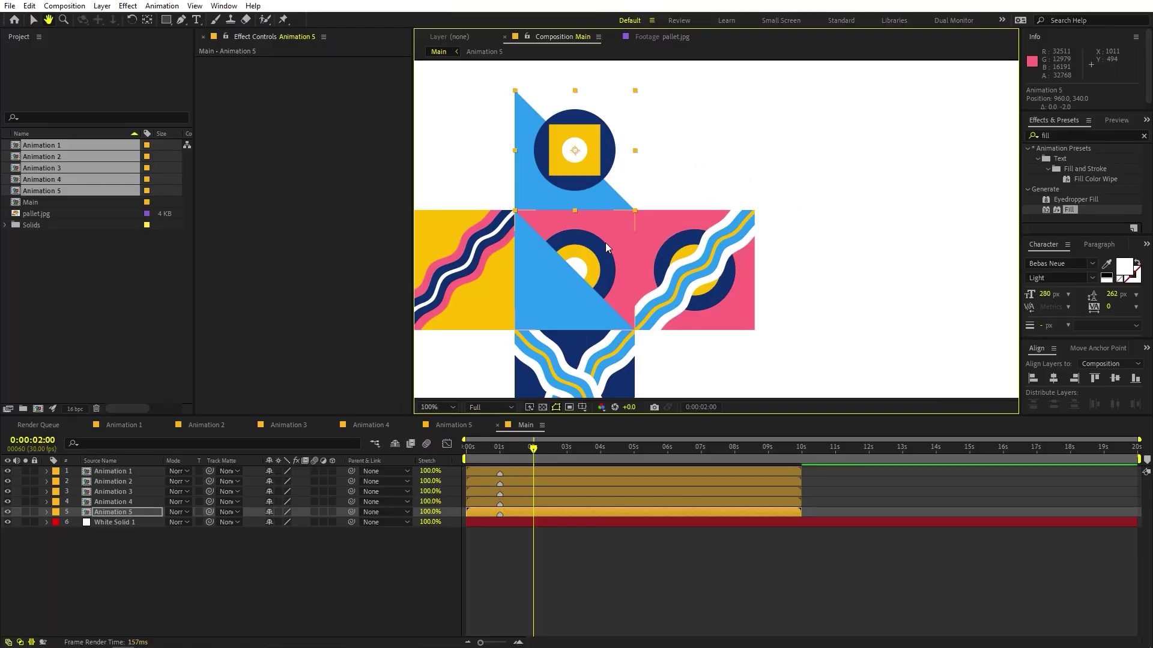
# Recolour the background Shape Layer 5 inside Animation 4 with the yellow sampled from its circle, and return to Main.
pyautogui.doubleClick(673, 232)
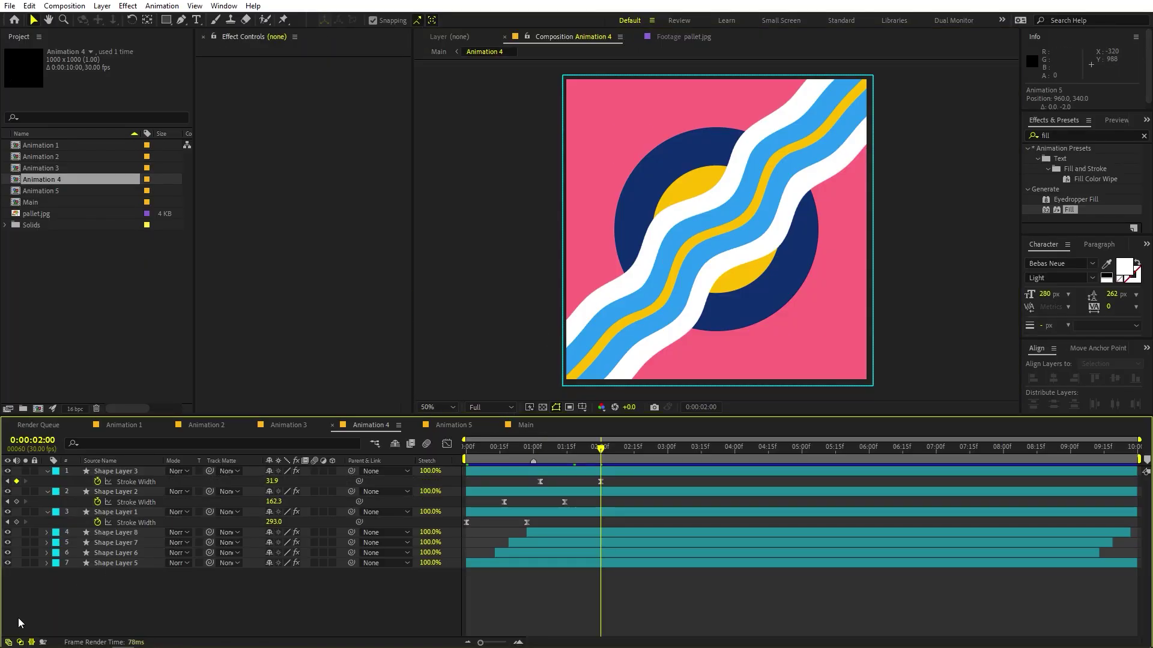
pyautogui.click(105, 563)
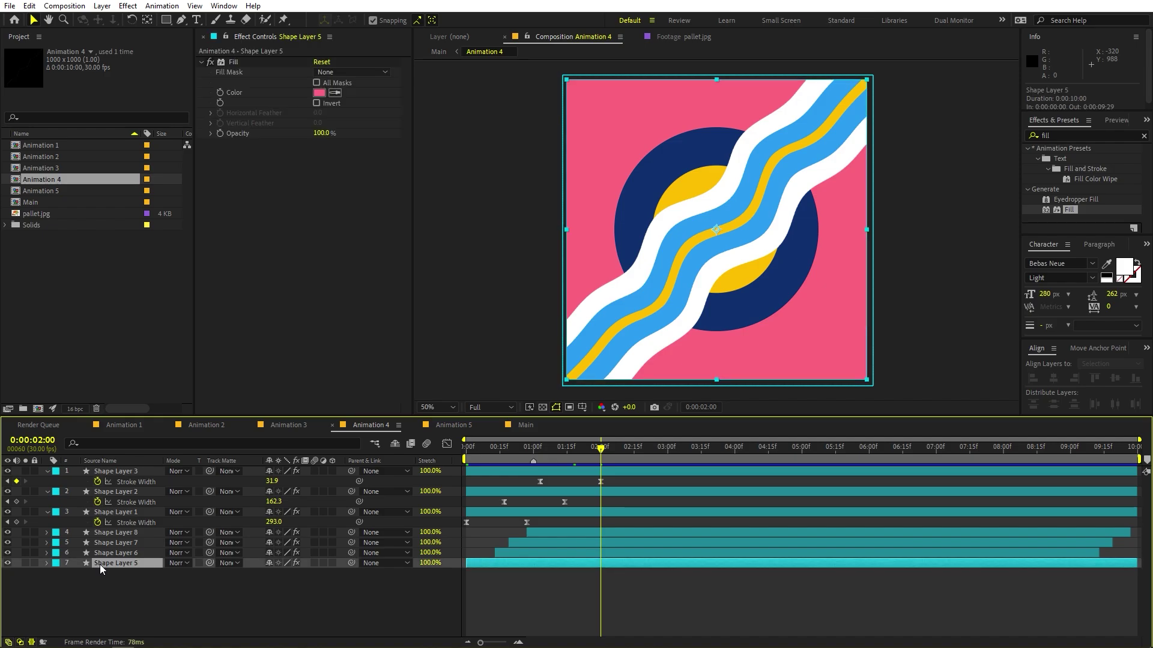
pyautogui.click(335, 92)
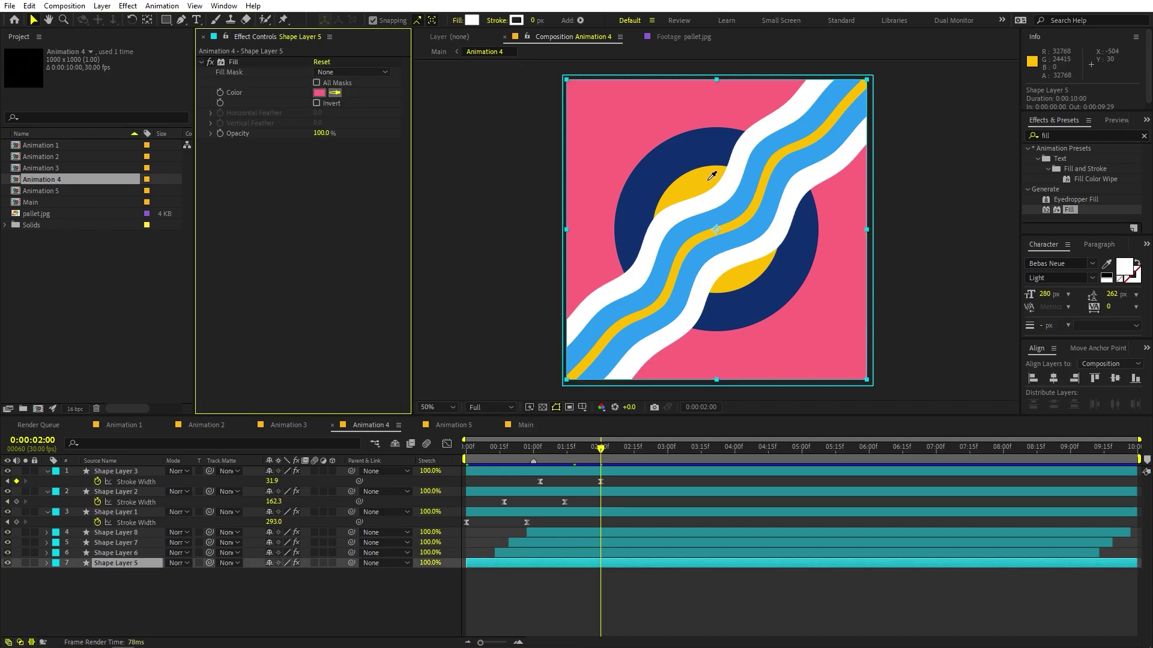
pyautogui.click(691, 191)
pyautogui.click(125, 425)
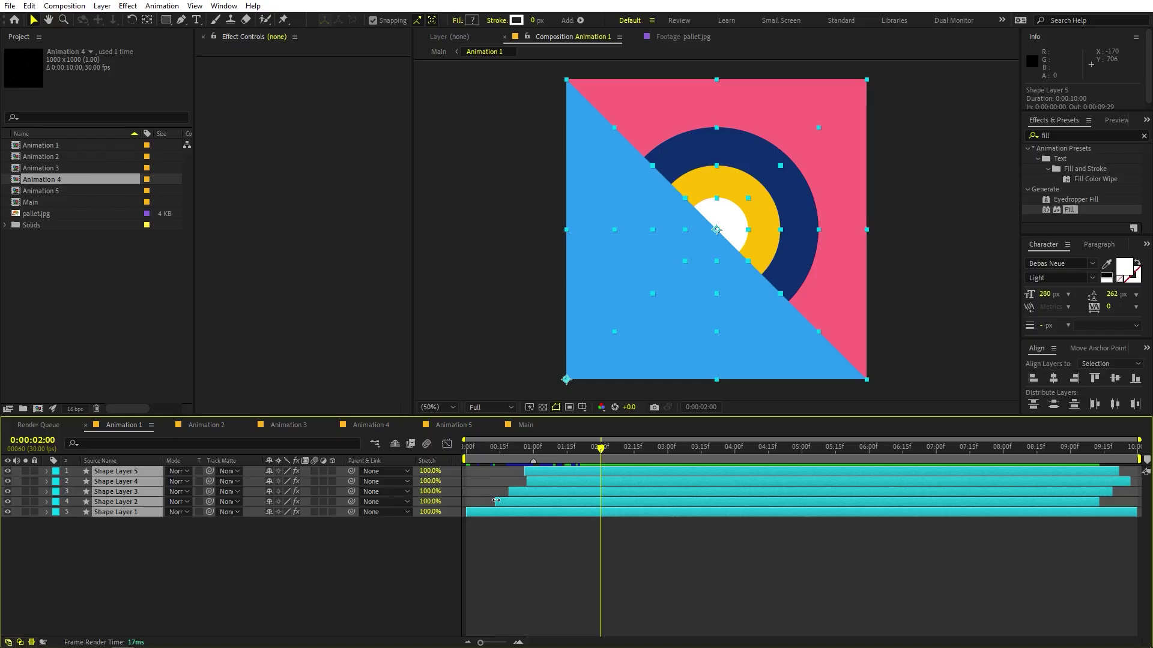
pyautogui.click(524, 425)
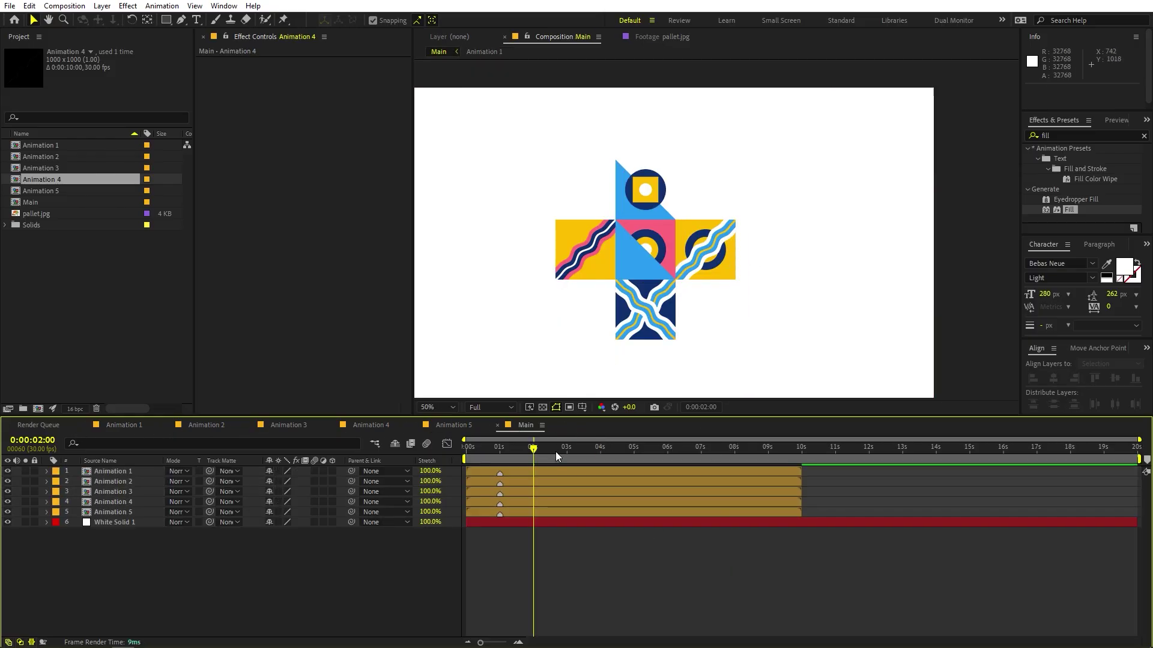
# Duplicate the Animation 5 tile and place the copy flush below Animation 2 and left of Animation 3, at about position 760, 740.
pyautogui.click(644, 191)
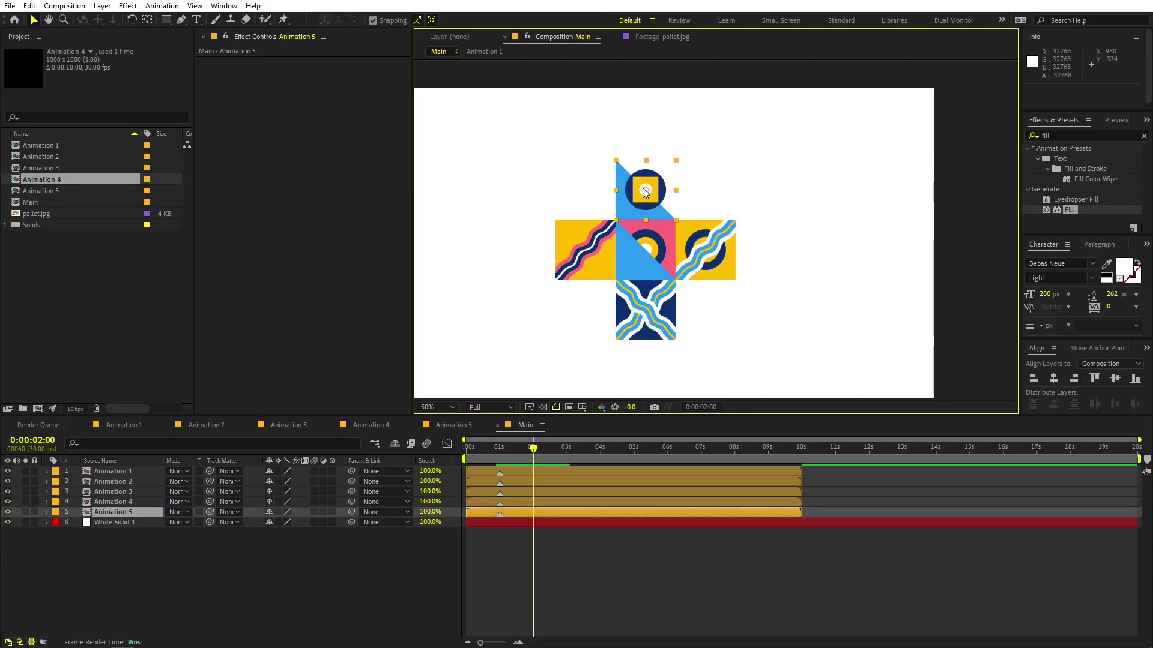
pyautogui.hotkey('ctrl', 'd')
pyautogui.moveTo(644, 190); pyautogui.dragTo(573, 309)
pyautogui.scroll(6, 573, 309)
pyautogui.scroll(-2, 530, 314)
pyautogui.scroll(1, 651, 394)
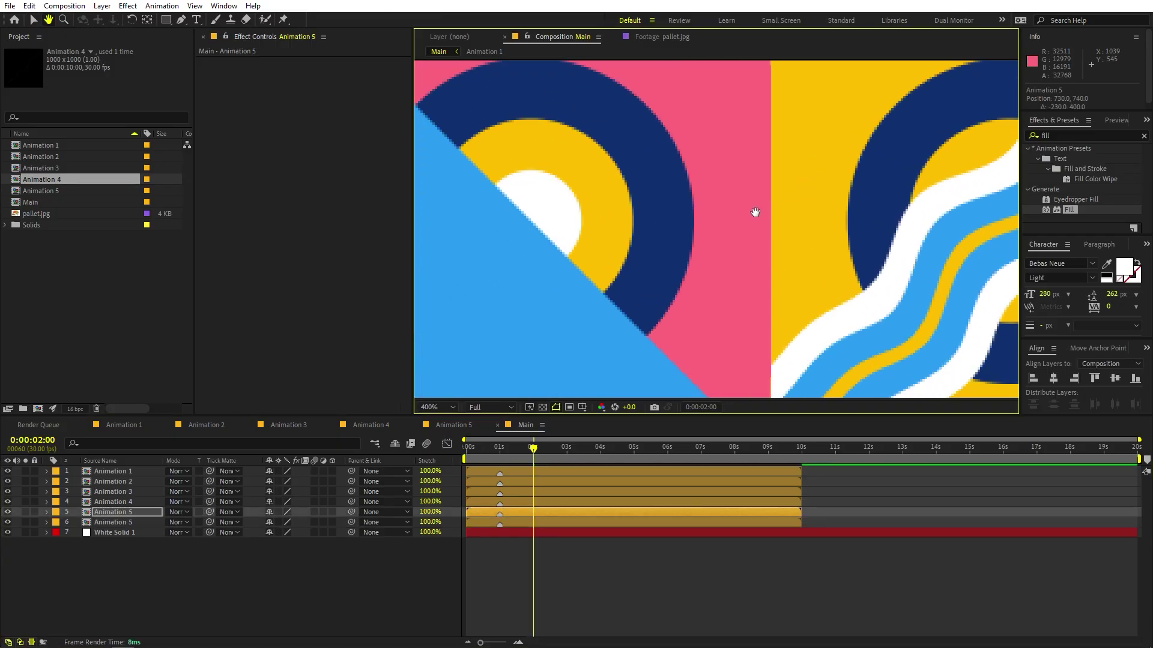
pyautogui.scroll(-4, 754, 211)
pyautogui.scroll(-2, 594, 286)
pyautogui.scroll(4, 661, 228)
pyautogui.press('v')
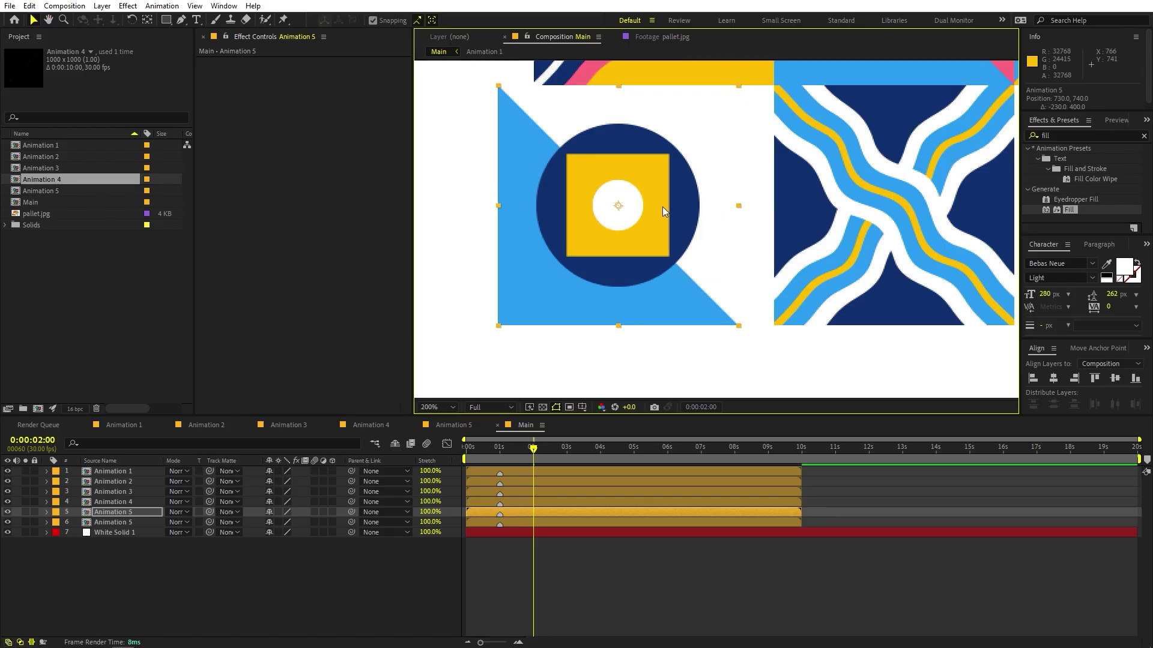
pyautogui.moveTo(661, 207); pyautogui.dragTo(610, 232)
pyautogui.scroll(-2, 706, 227)
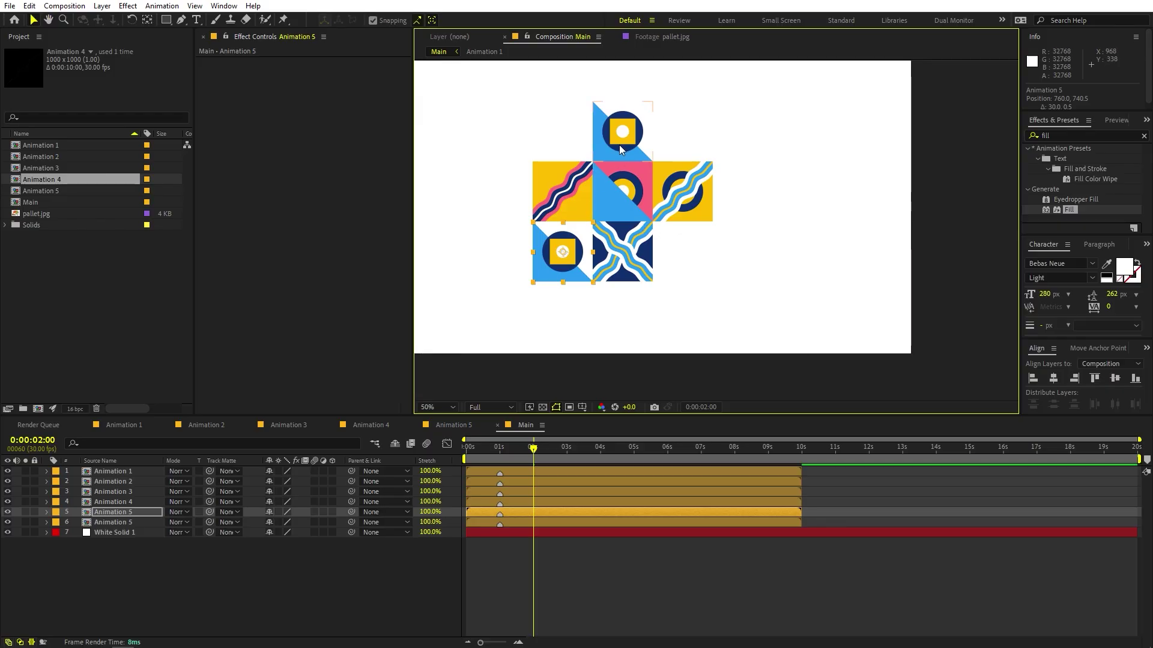
# Duplicate the central Animation 1 tile and place the copy below Animation 4, beside Animation 3, at about position 1164, 740.
pyautogui.click(554, 202)
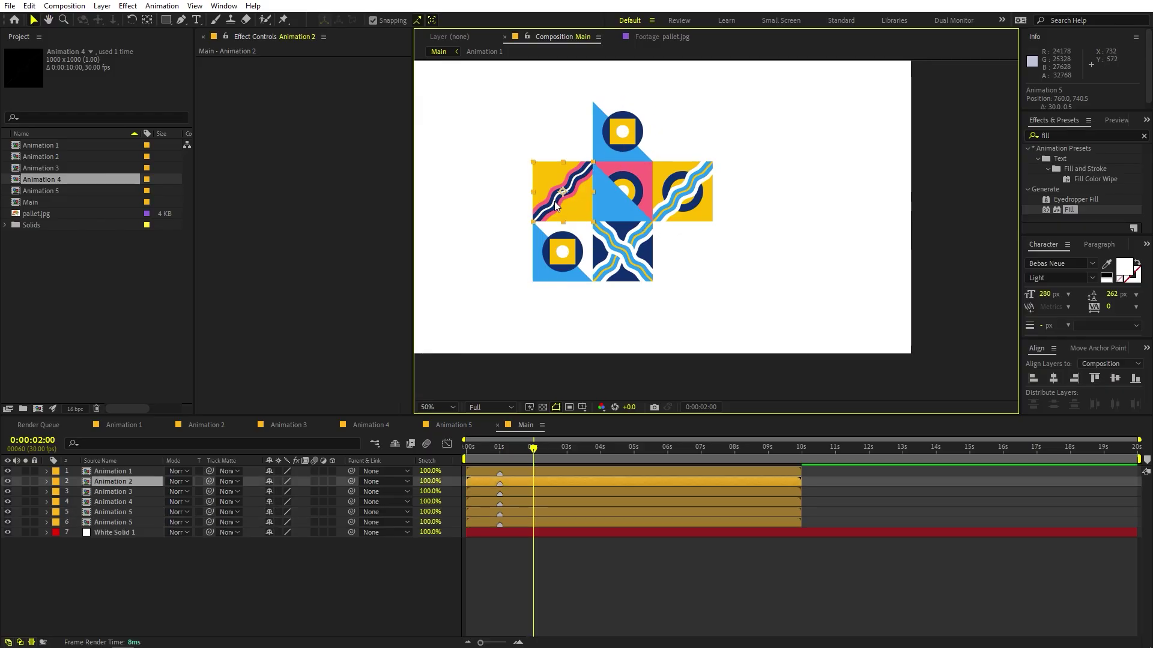
pyautogui.click(611, 189)
pyautogui.hotkey('ctrl', 'd')
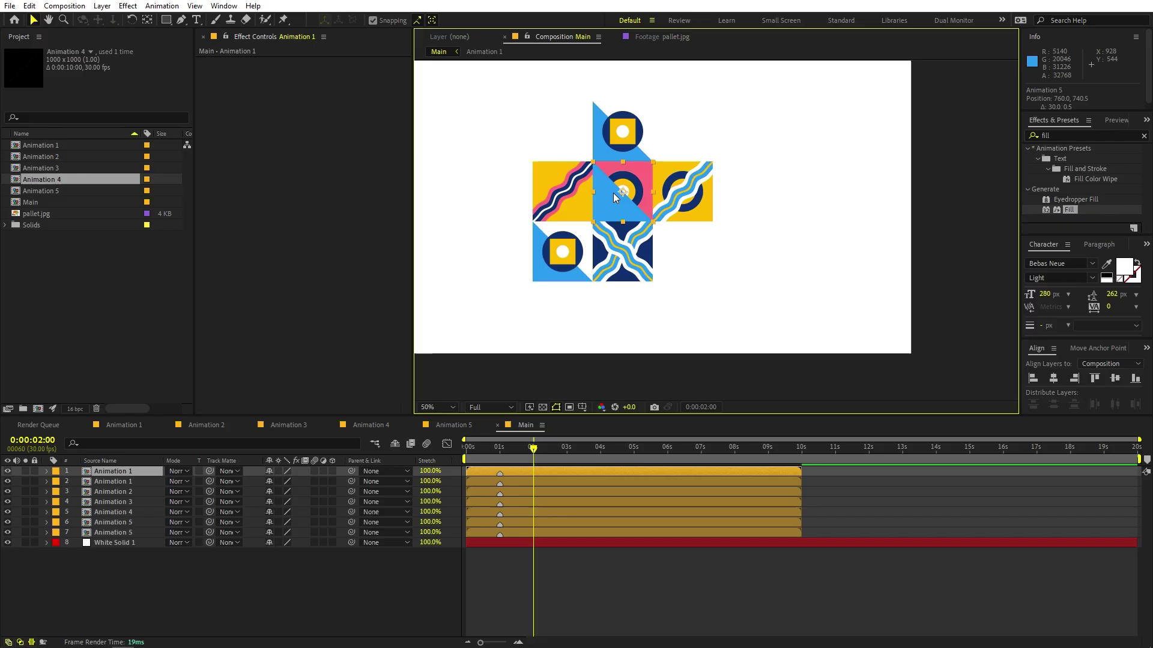
pyautogui.moveTo(613, 193); pyautogui.dragTo(675, 250)
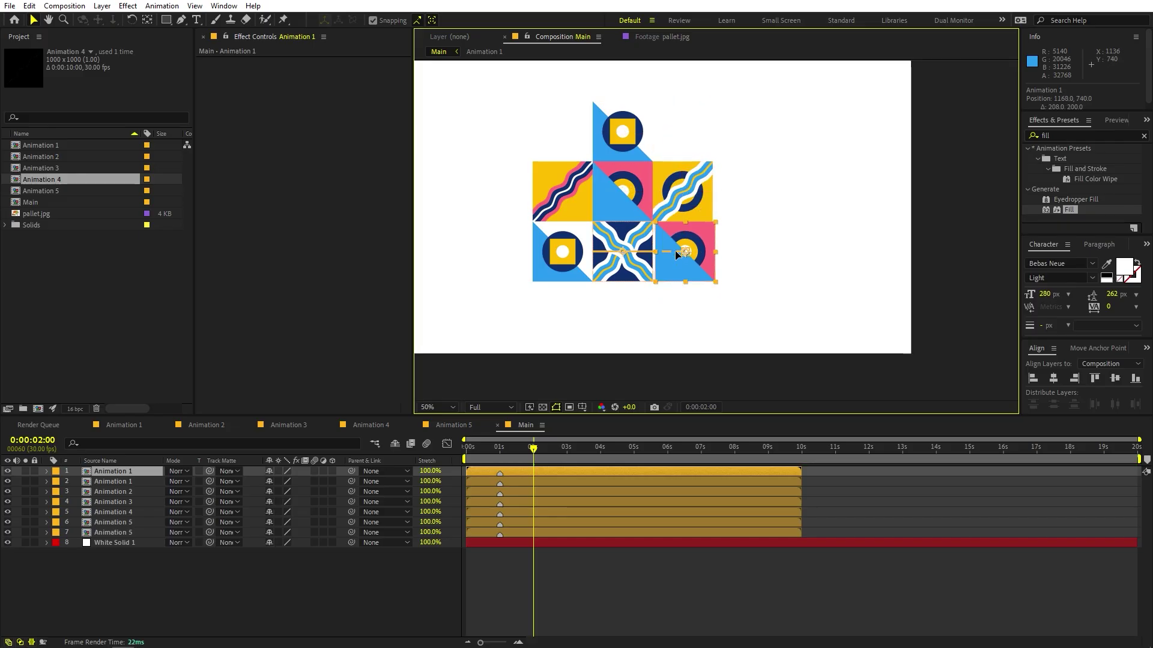
# Rotate the copied Animation 1 tile by 180°.
pyautogui.scroll(2, 674, 250)
pyautogui.press('r')
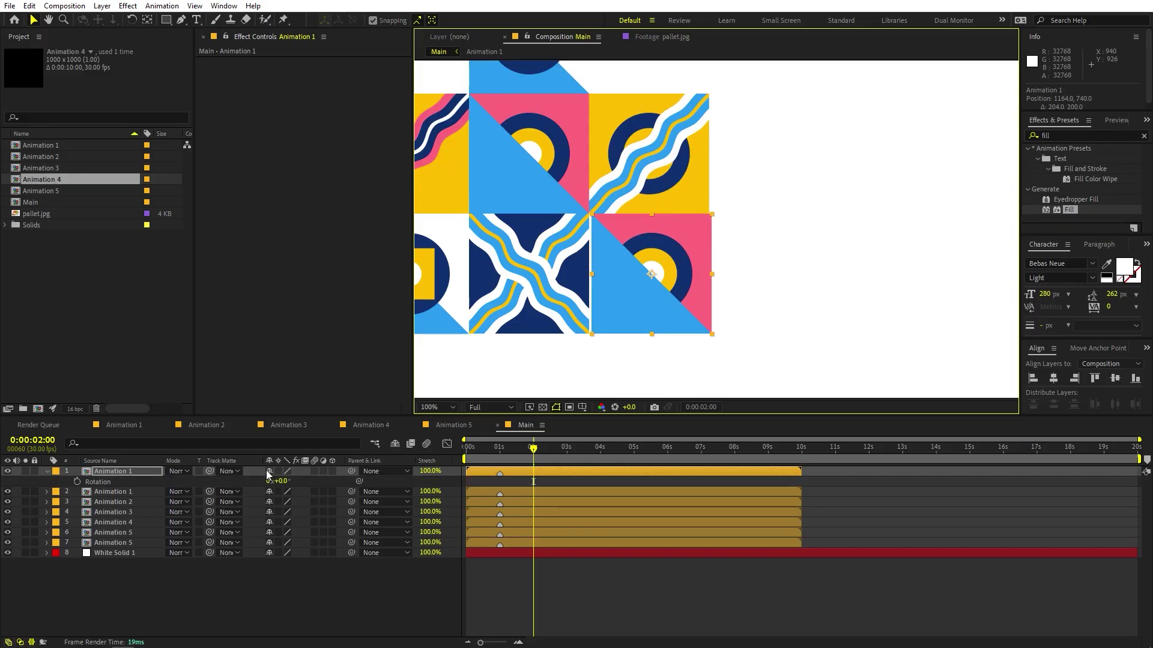
pyautogui.click(281, 481)
pyautogui.write('18')
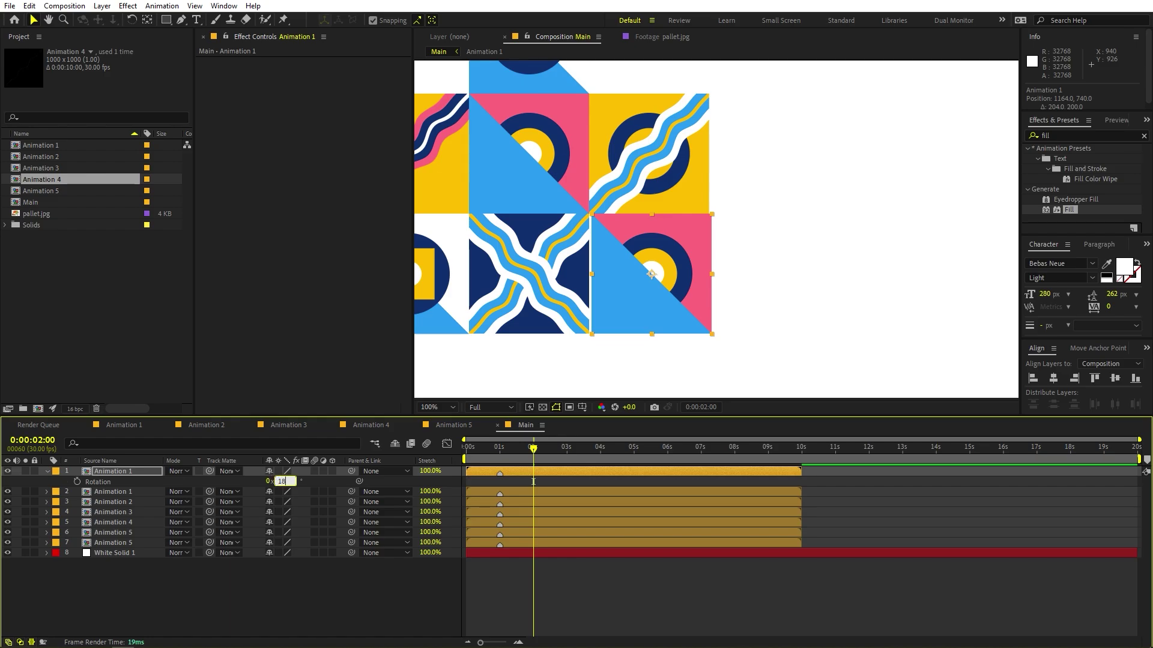
pyautogui.write('0')
pyautogui.press('Return')
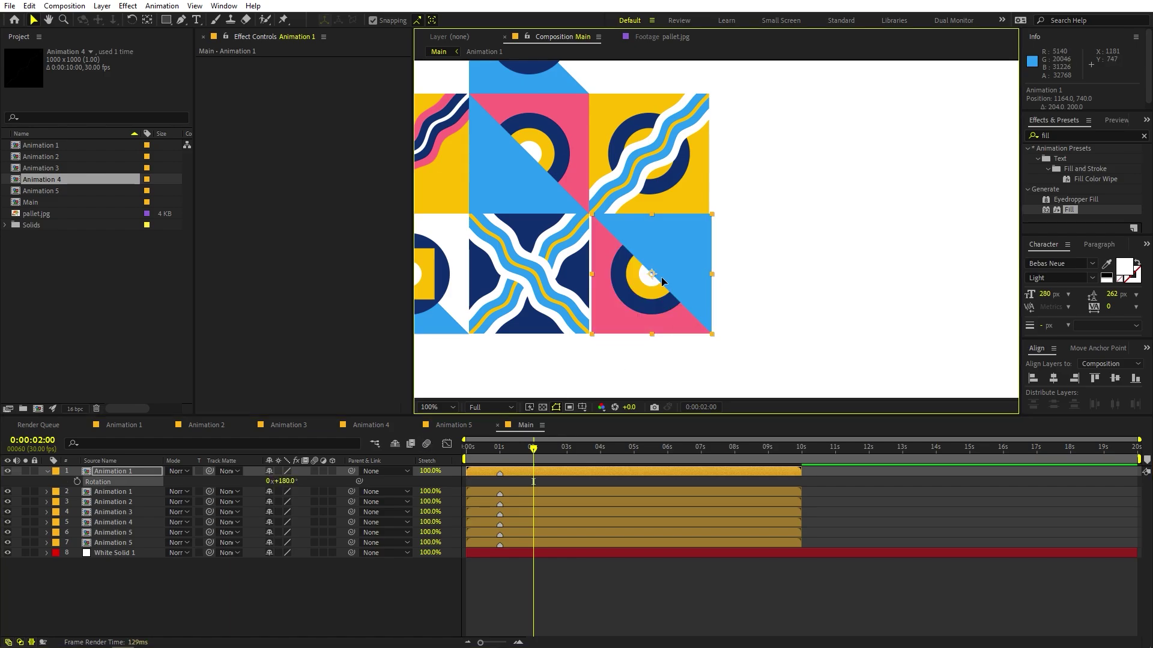
# Close the gap by moving the rotated Animation 1 tile flush against Animation 3, at about position 1160, 740.
pyautogui.moveTo(661, 276); pyautogui.dragTo(658, 276)
pyautogui.scroll(6, 598, 242)
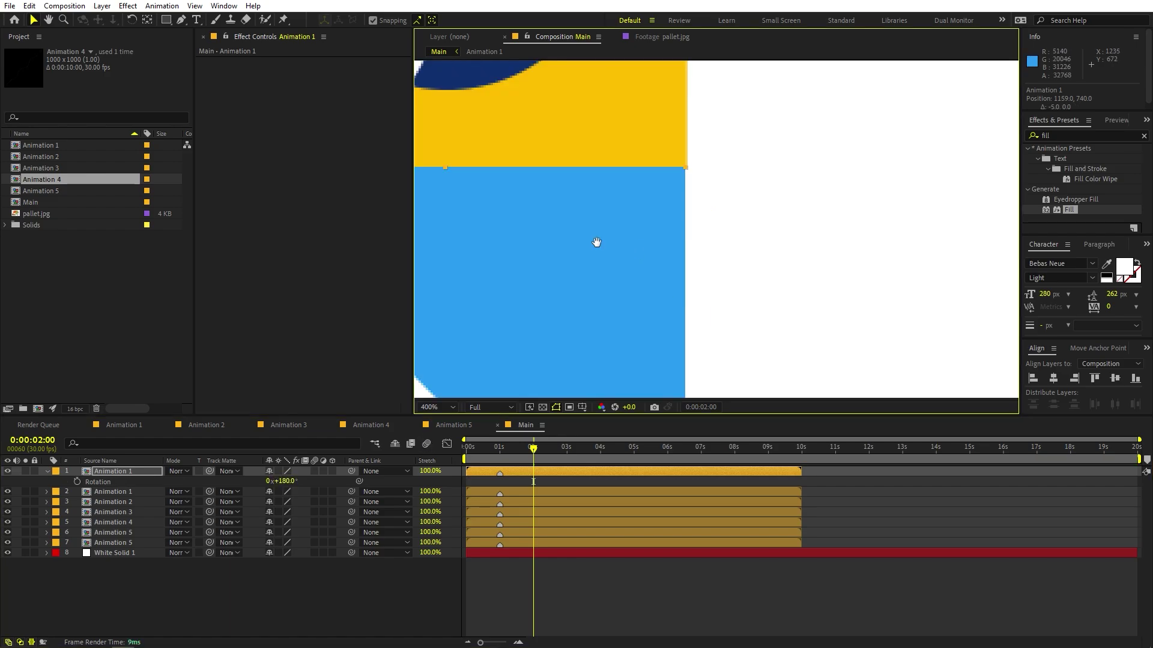
pyautogui.scroll(-2, 597, 242)
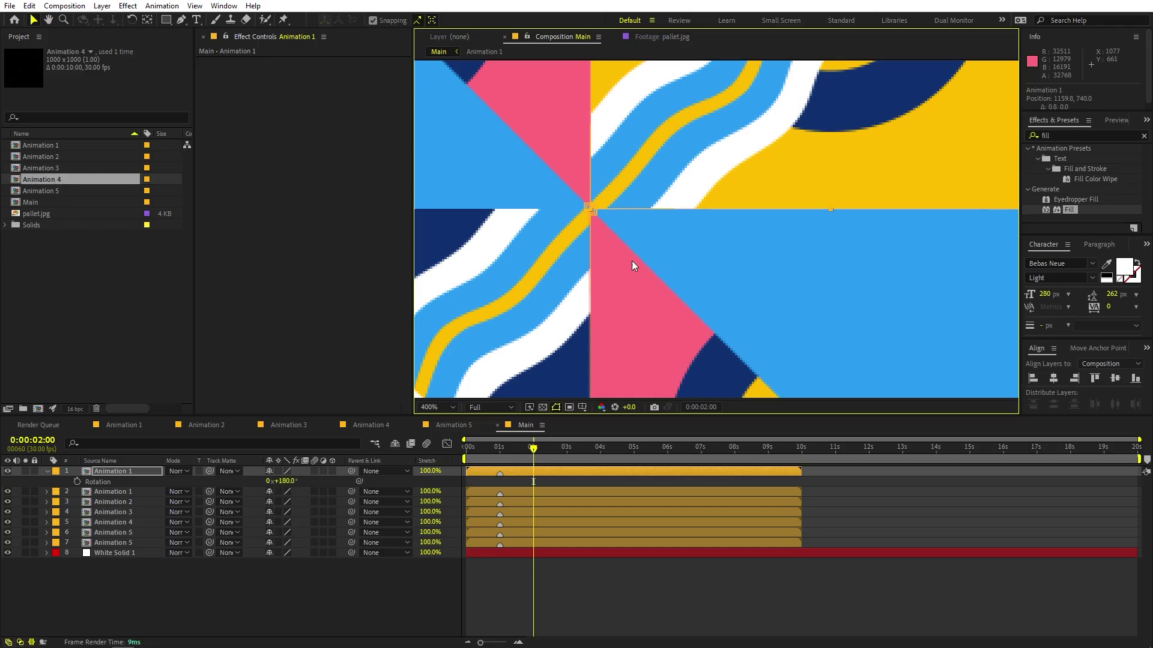
pyautogui.scroll(-4, 631, 261)
# Duplicate the Animation 4 tile and place the copy flush above Animation 2 and left of Animation 5, at about position 760, 340.
pyautogui.moveTo(647, 250); pyautogui.dragTo(703, 334)
pyautogui.press(',')
pyautogui.click(751, 269)
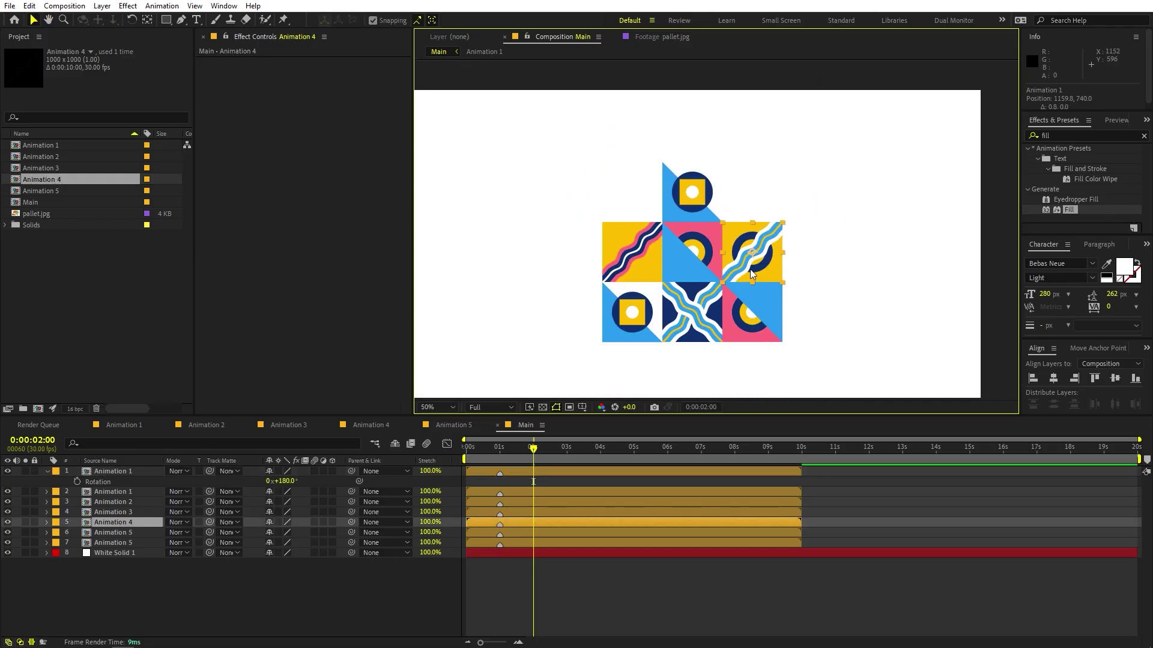
pyautogui.hotkey('ctrl', 'd')
pyautogui.moveTo(754, 247); pyautogui.dragTo(623, 187)
pyautogui.press('.')
pyautogui.press('h')
pyautogui.press('.')
pyautogui.press('v')
pyautogui.moveTo(662, 308); pyautogui.dragTo(705, 307)
pyautogui.press(',')
pyautogui.press(',')
# Duplicate the Animation 3 tile and place the copy flush above Animation 4 to complete the 3 x 3 grid, at about position 1160, 340.
pyautogui.click(663, 290)
pyautogui.hotkey('ctrl', 'd')
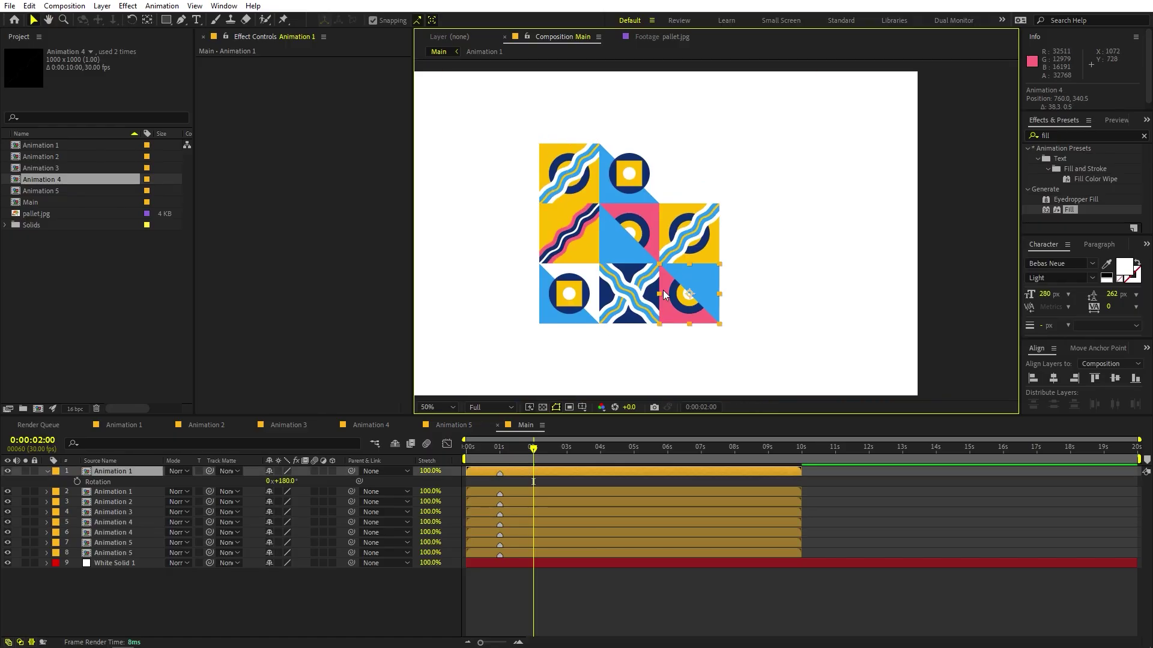
pyautogui.press('.')
pyautogui.press('.')
pyautogui.moveTo(742, 261); pyautogui.dragTo(742, 276)
pyautogui.press(',')
pyautogui.press(',')
pyautogui.press(',')
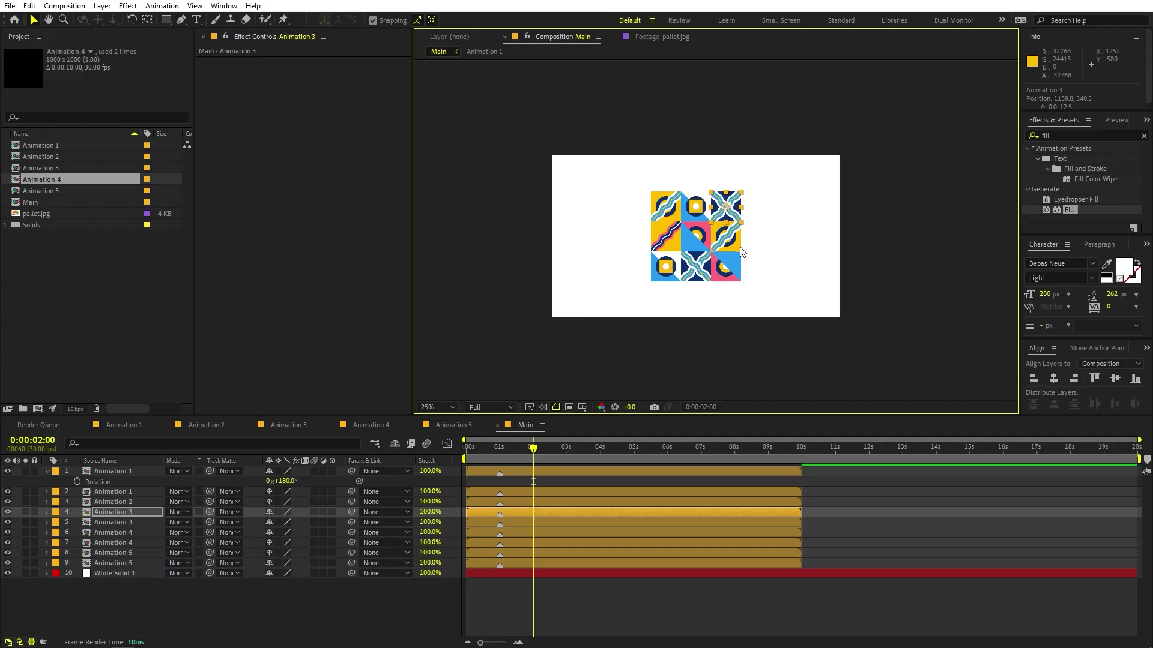
pyautogui.press('.')
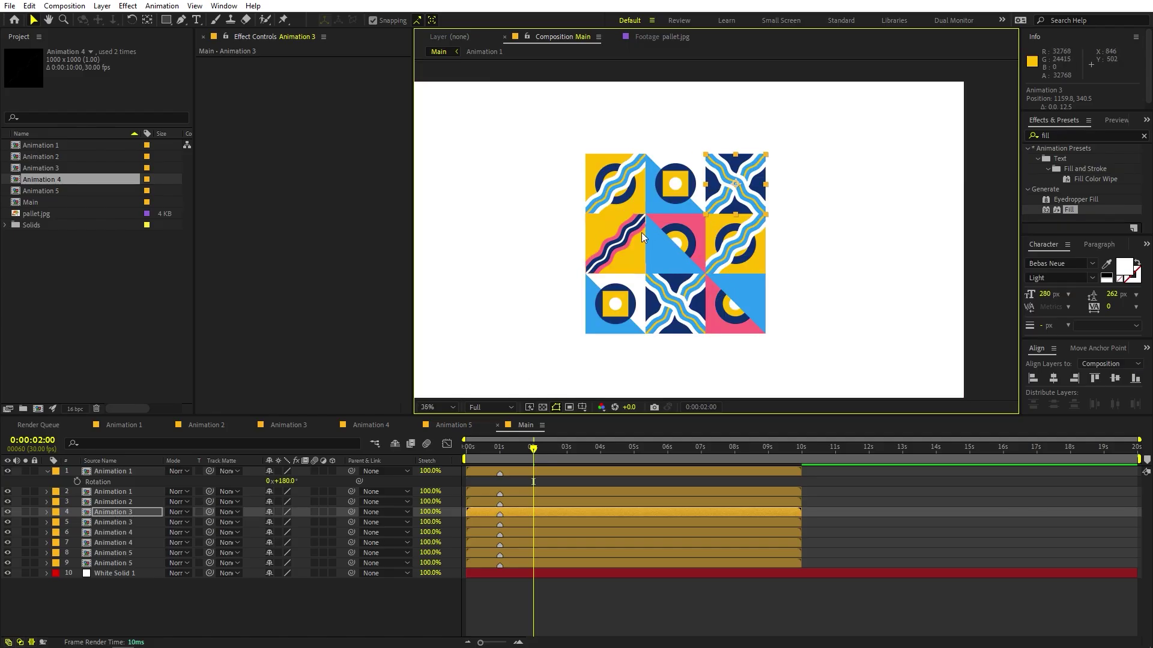
pyautogui.press(',')
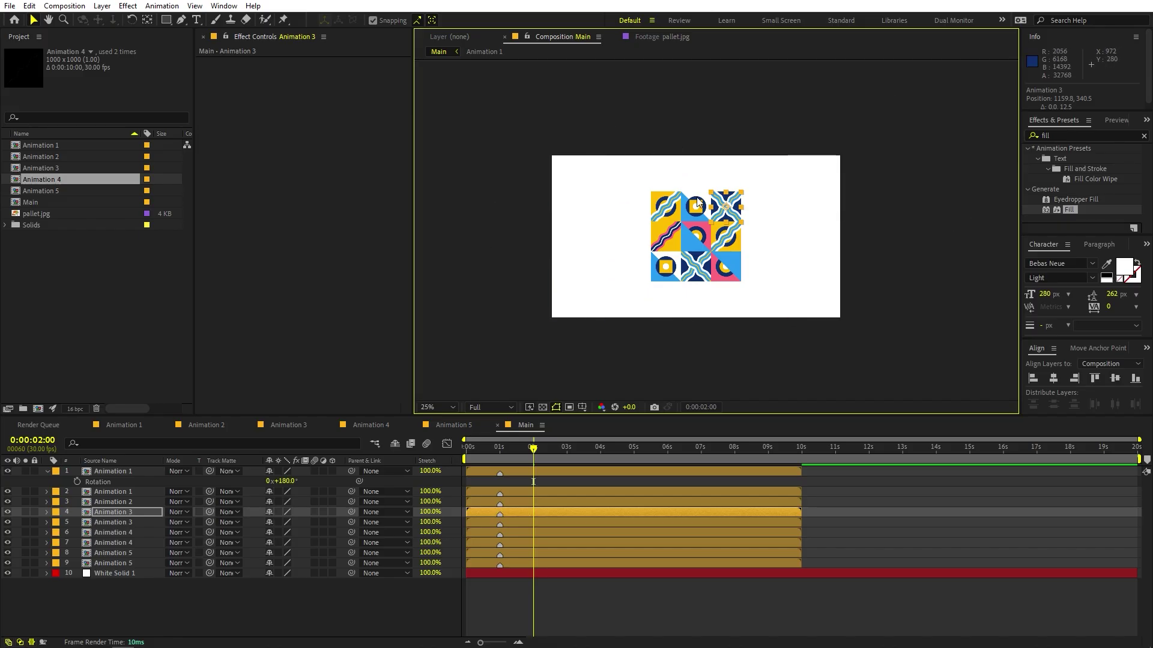
pyautogui.press('.')
pyautogui.press('.')
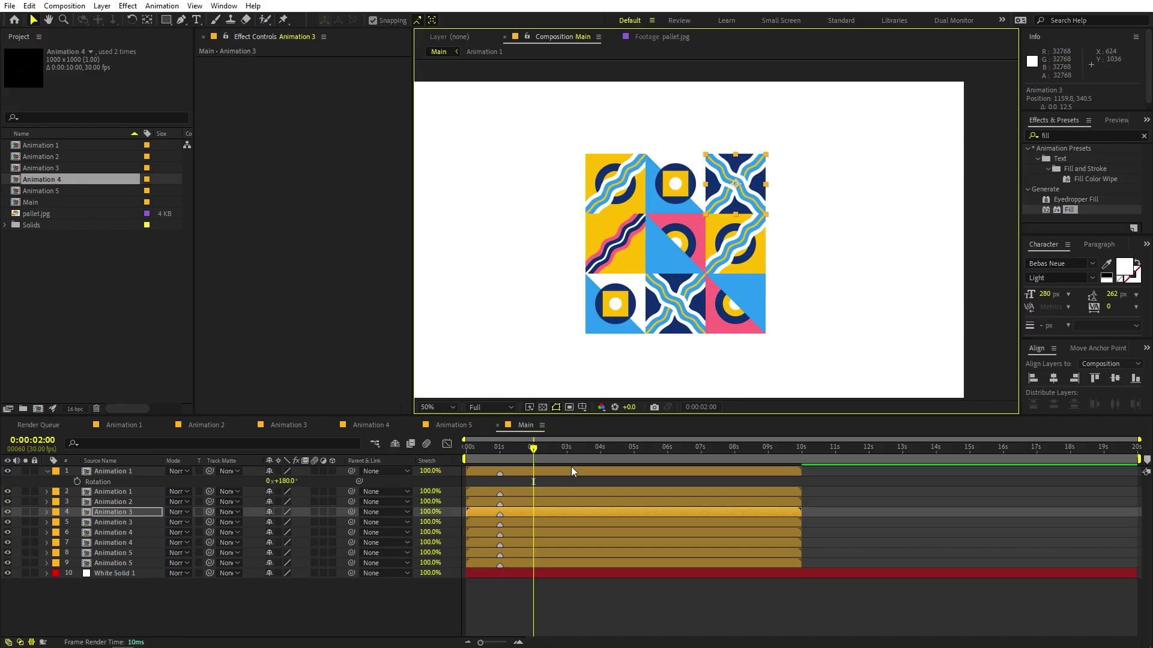
# Add a null object to Main and parent all nine animation tile layers to it.
pyautogui.click(528, 591)
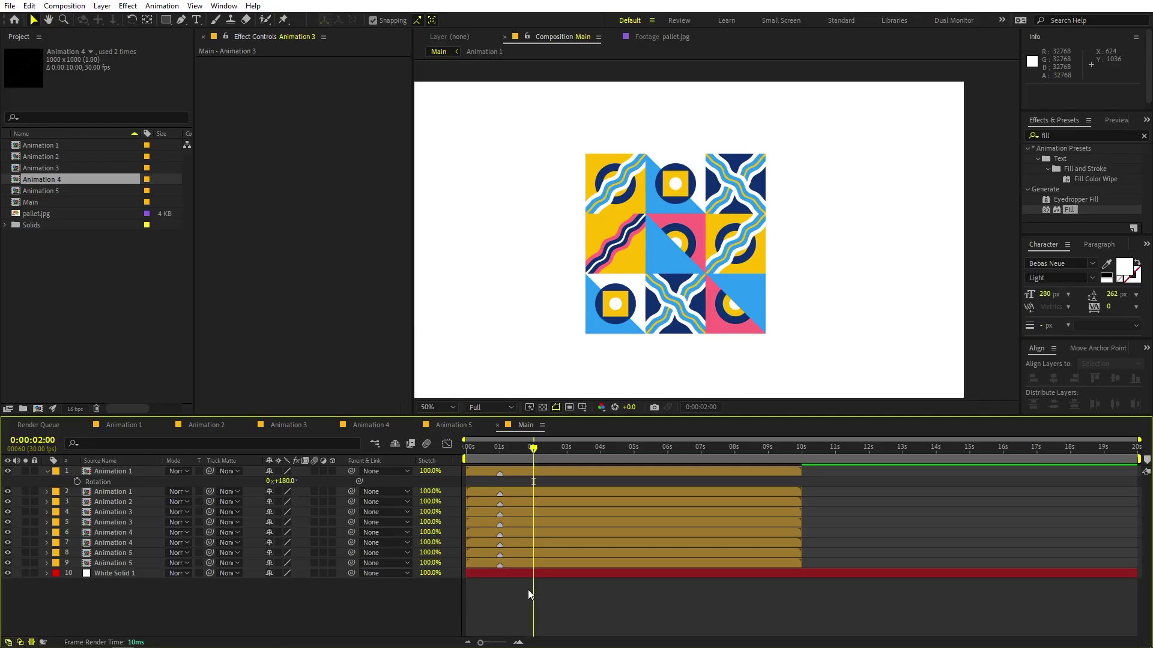
pyautogui.click(46, 473)
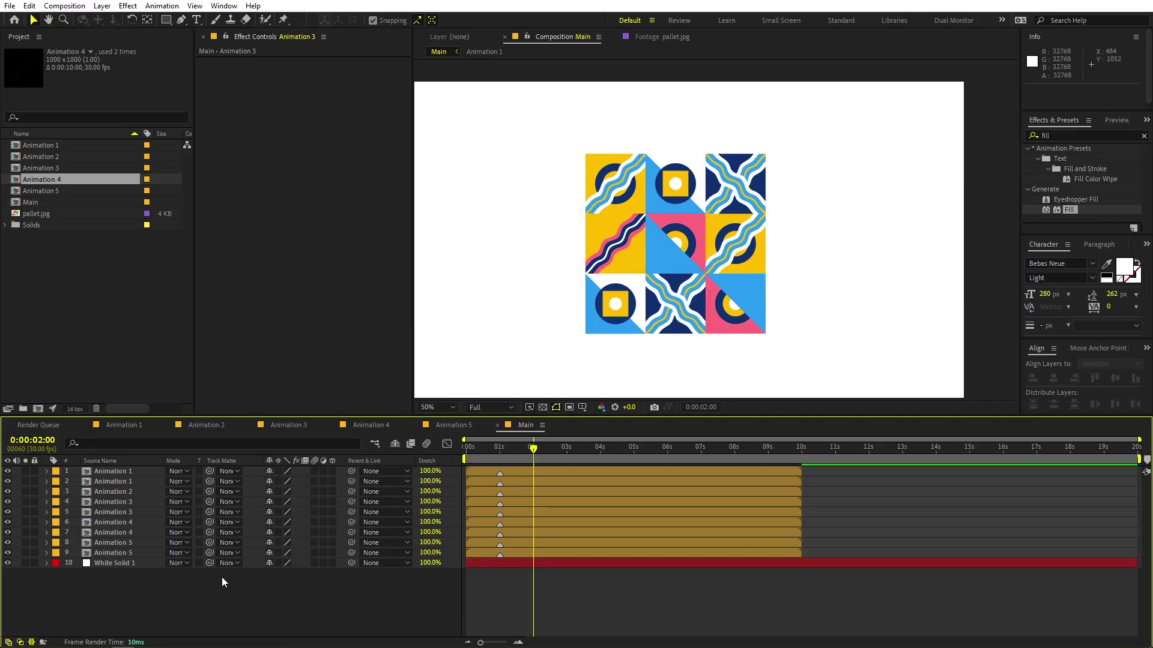
pyautogui.rightClick(185, 596)
pyautogui.moveTo(232, 452)
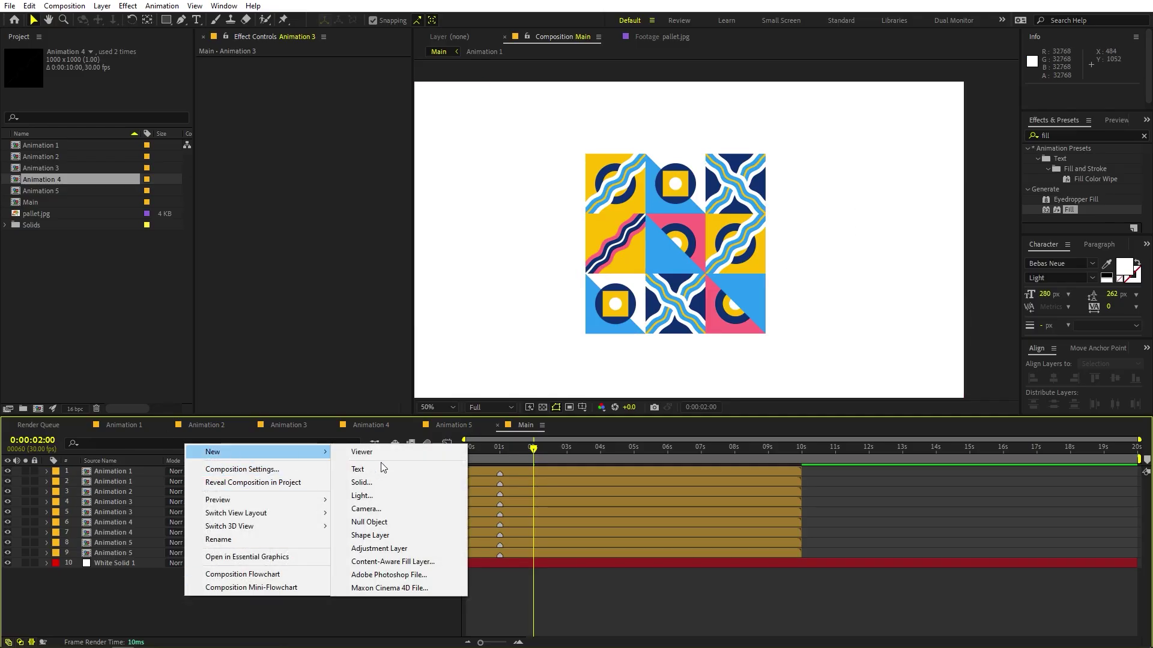
pyautogui.click(369, 522)
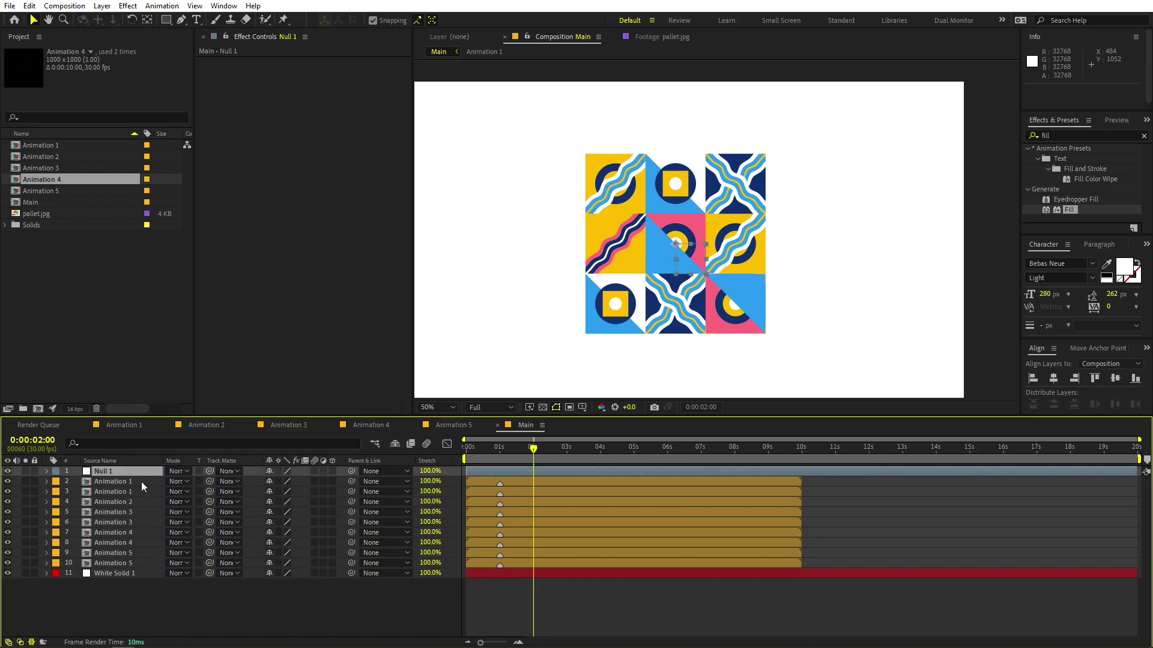
pyautogui.click(114, 482)
pyautogui.keyDown('shift'); pyautogui.click(109, 564); pyautogui.keyUp('shift')
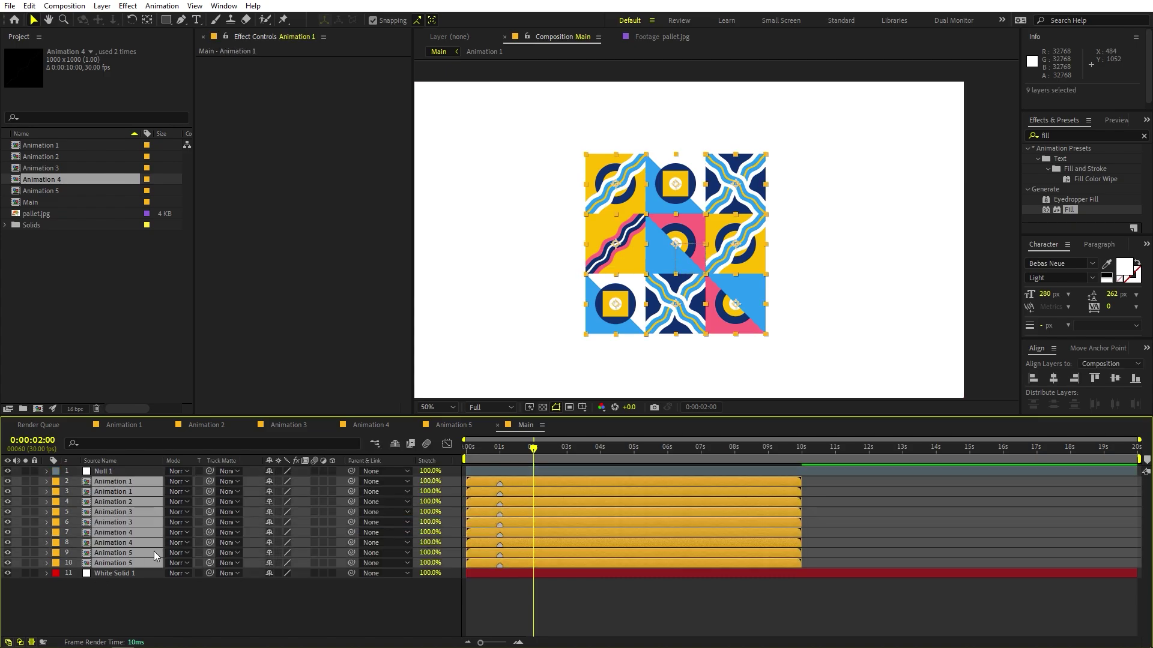
pyautogui.moveTo(351, 481); pyautogui.dragTo(96, 471)
# At 0:00:01:00, scale Null 1 up to 497% so the central tile fills most of the frame height.
pyautogui.moveTo(507, 453); pyautogui.dragTo(361, 466)
pyautogui.moveTo(539, 455); pyautogui.dragTo(500, 462)
pyautogui.click(110, 473)
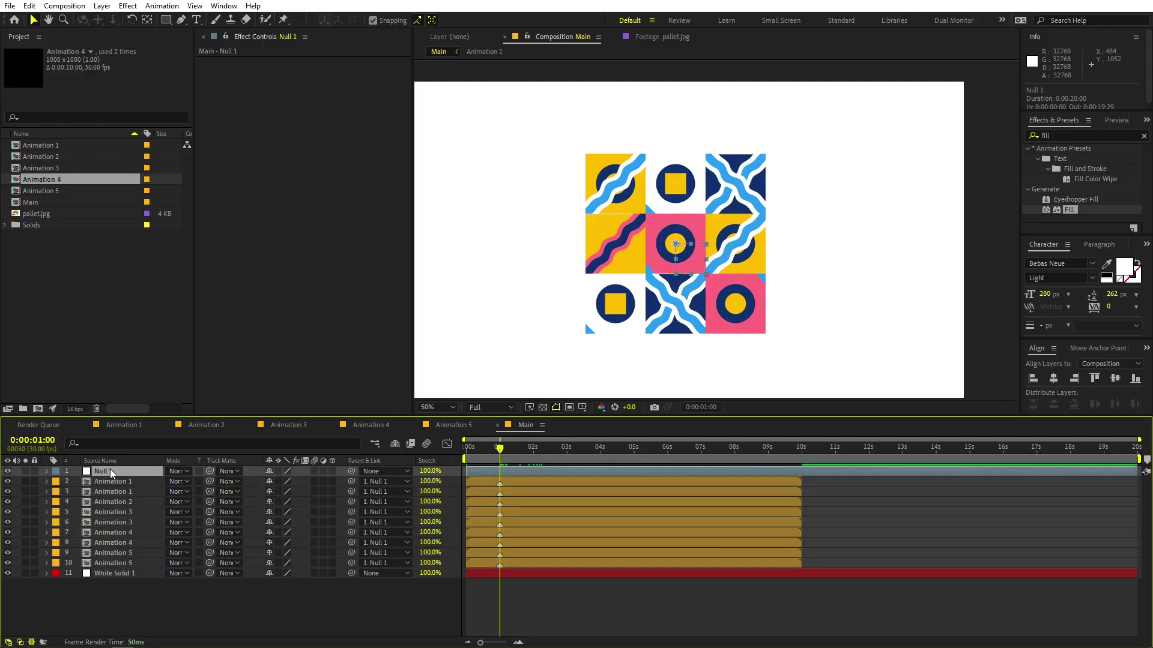
pyautogui.press('s')
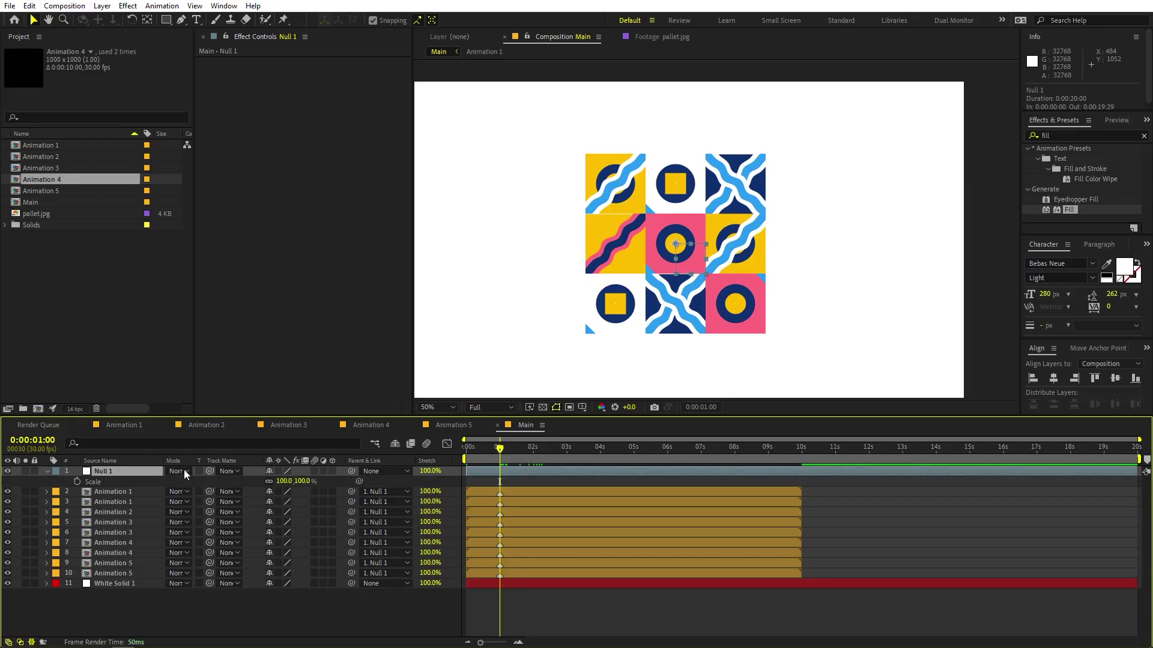
pyautogui.moveTo(283, 485); pyautogui.dragTo(531, 493)
# Move the central Animation 1 layer directly above White Solid 1, and delay the other eight tile layers to start at about 0:00:04:03.
pyautogui.click(660, 186)
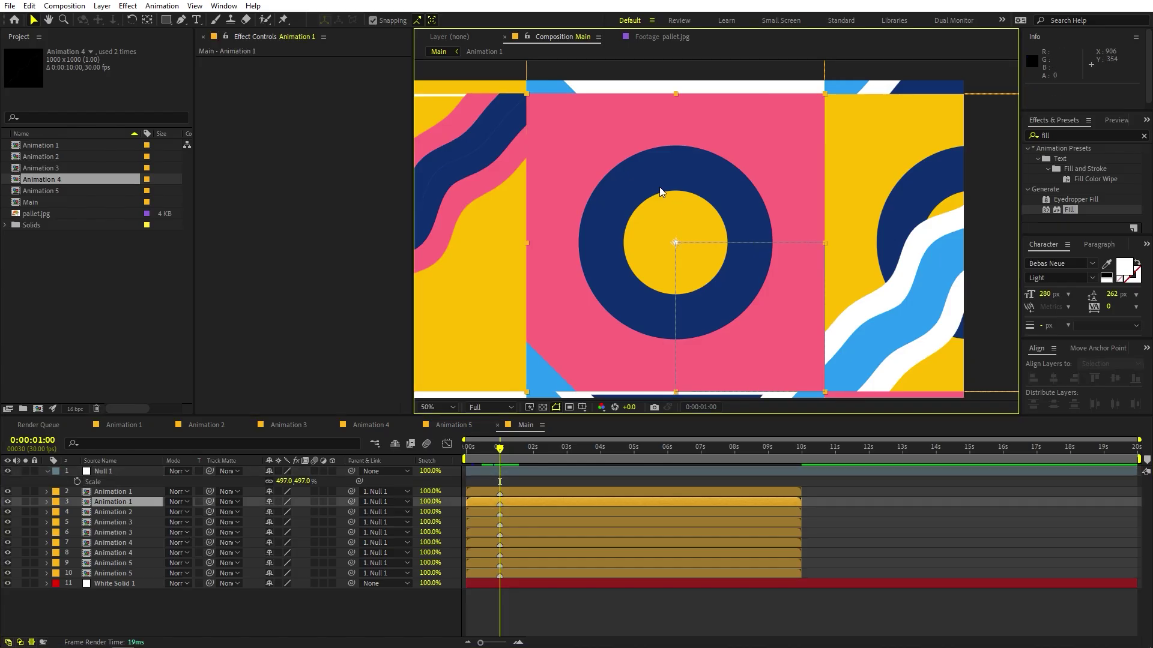
pyautogui.moveTo(123, 502); pyautogui.dragTo(121, 575)
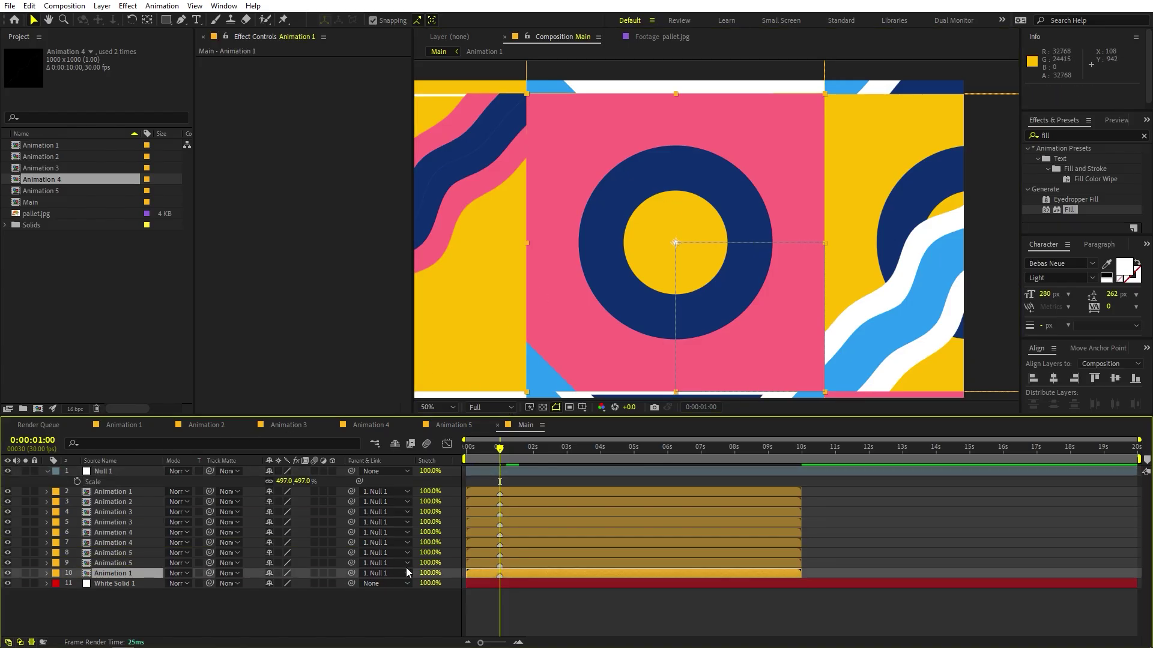
pyautogui.click(537, 561)
pyautogui.keyDown('shift'); pyautogui.click(514, 491); pyautogui.keyUp('shift')
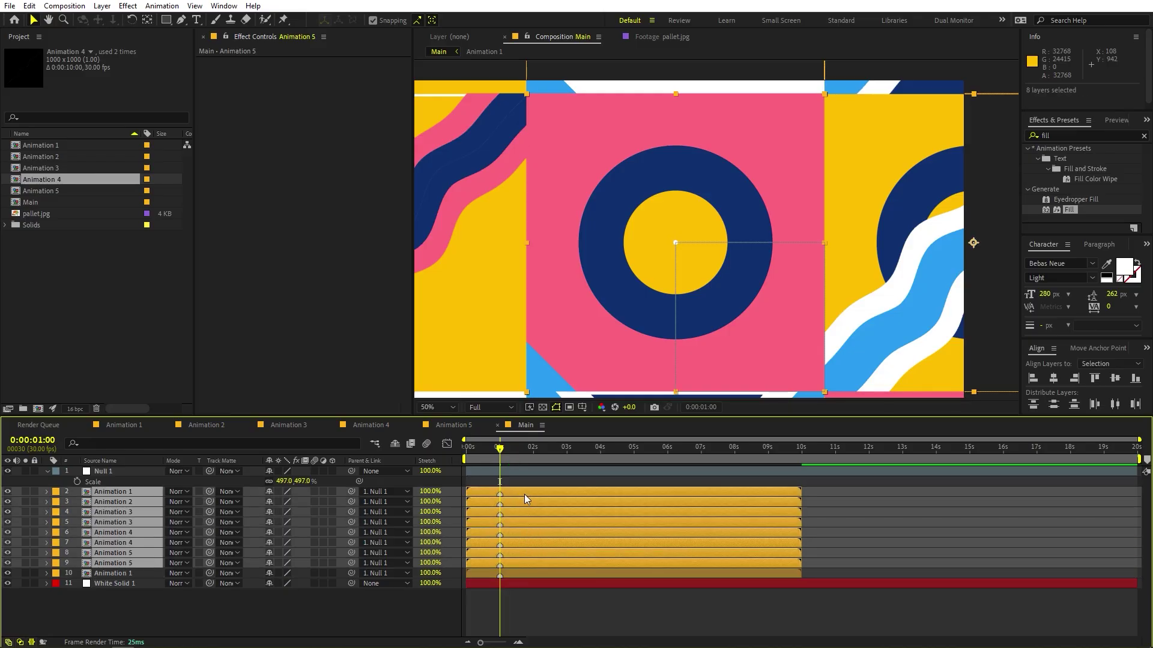
pyautogui.moveTo(524, 495); pyautogui.dragTo(662, 501)
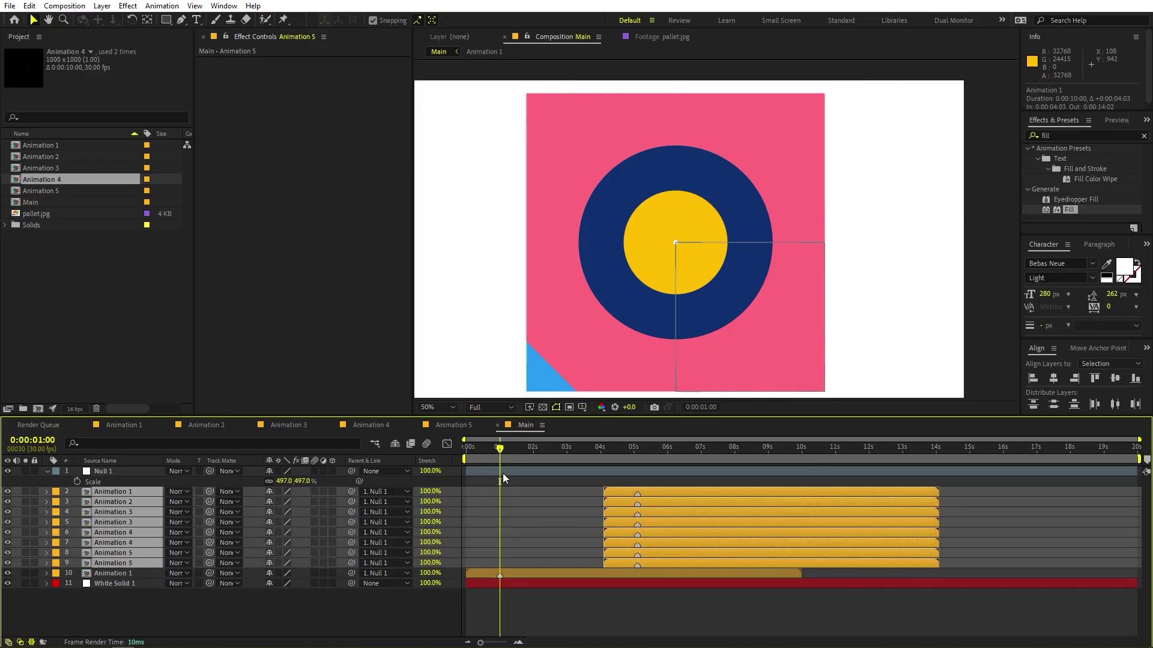
# Set a scale keyframe on Null 1 at 0:00:01:00 and preview the composition from the start.
pyautogui.click(502, 473)
pyautogui.click(77, 481)
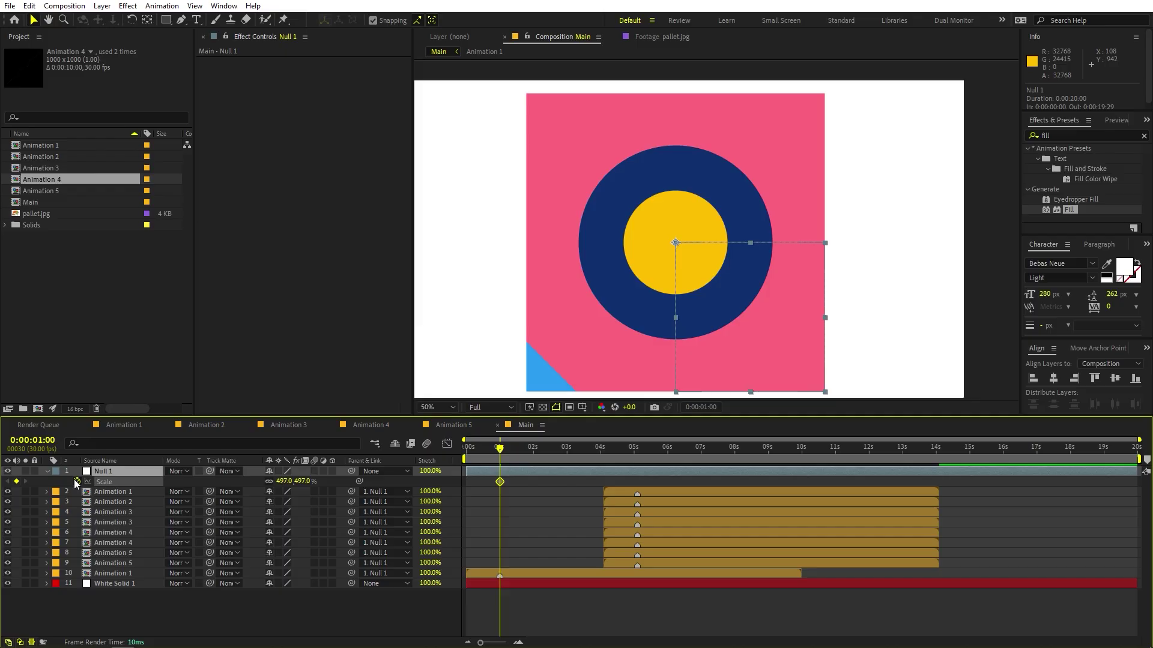
pyautogui.press('Home')
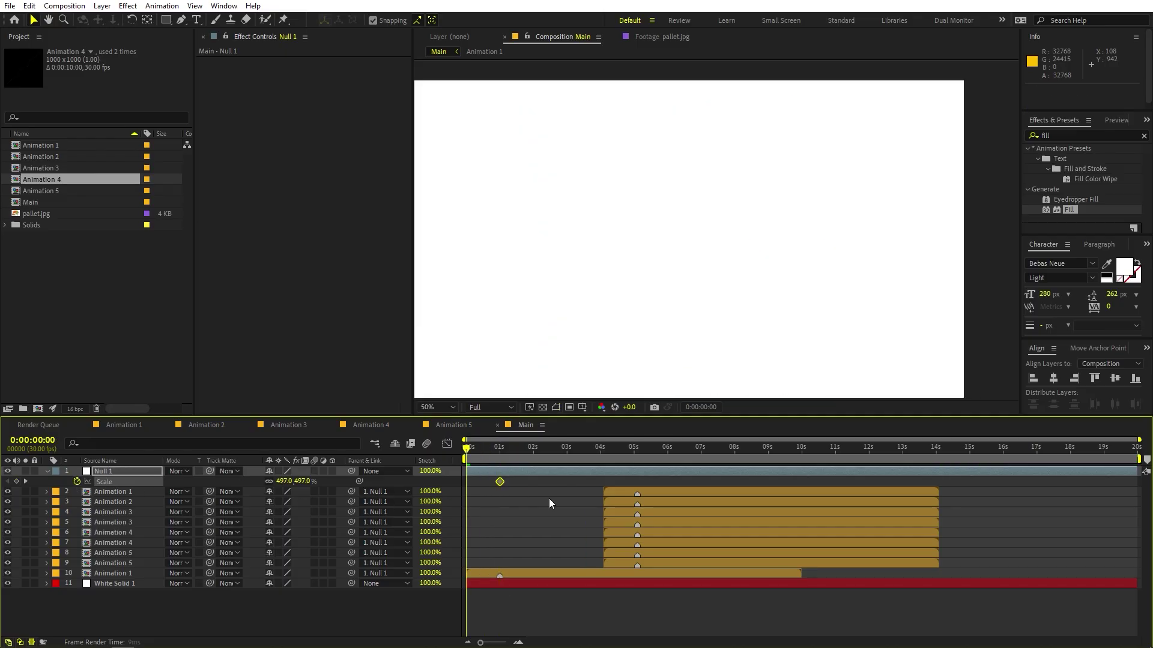
pyautogui.press('space')
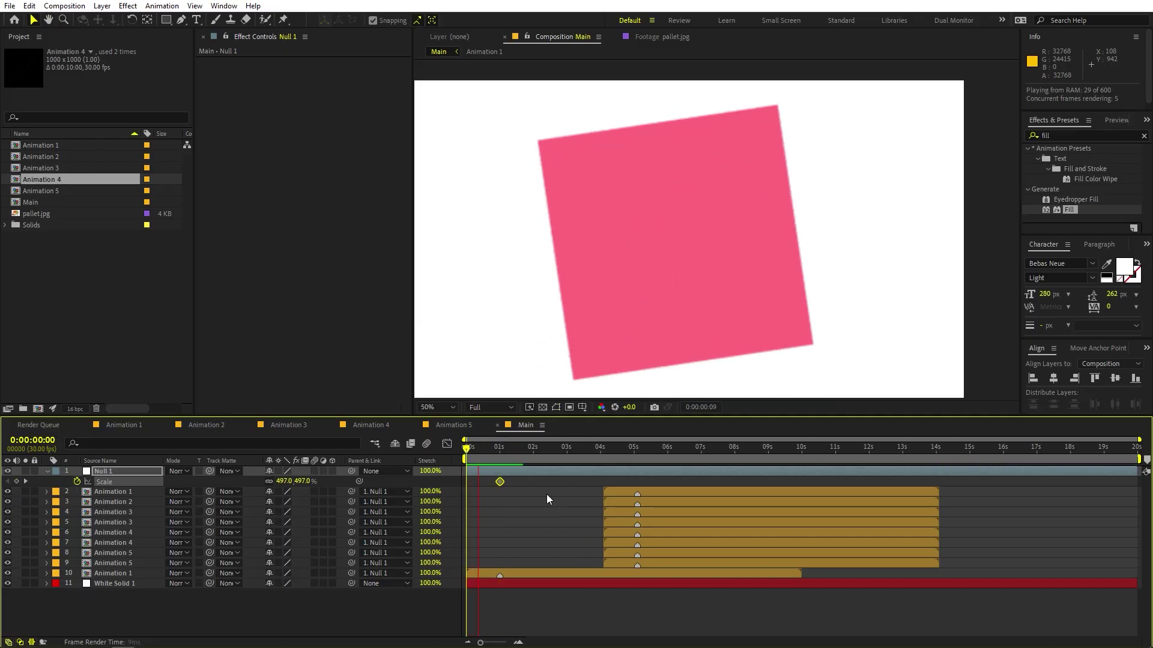
# At 0:00:01:29, keyframe Null 1's scale at 158.5%, with the eight surrounding tile layers shifted back to start at 0:00:00:11.
pyautogui.click(498, 454)
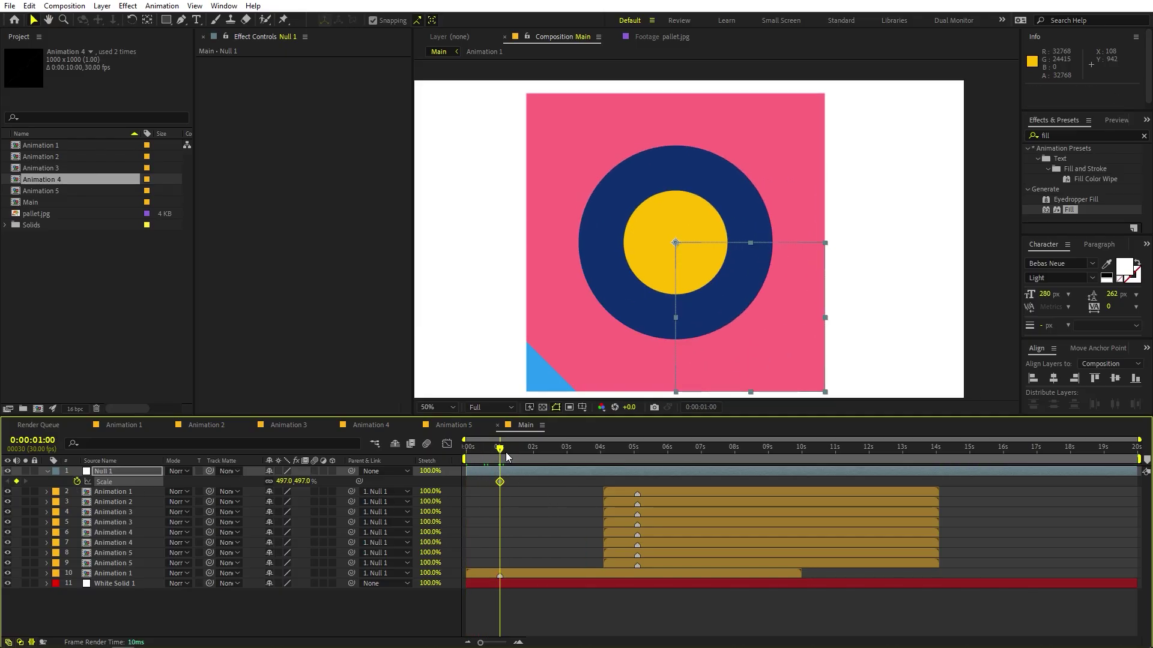
pyautogui.moveTo(499, 455); pyautogui.dragTo(531, 459)
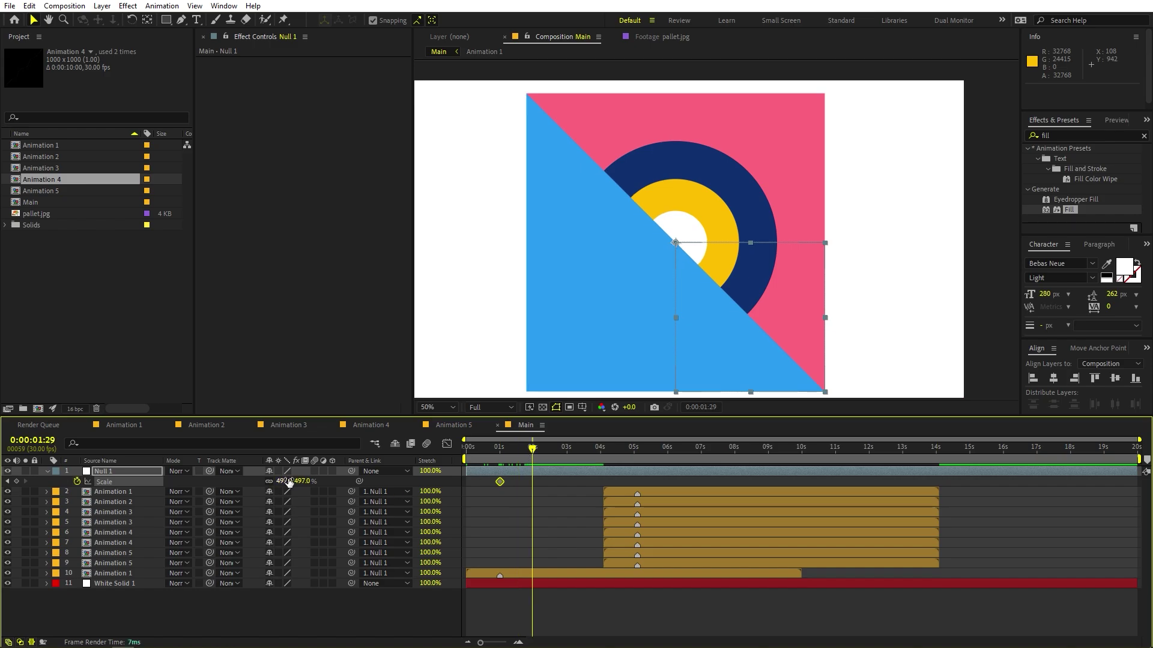
pyautogui.moveTo(284, 481); pyautogui.dragTo(493, 559)
pyautogui.keyDown('shift'); pyautogui.click(612, 559); pyautogui.keyUp('shift')
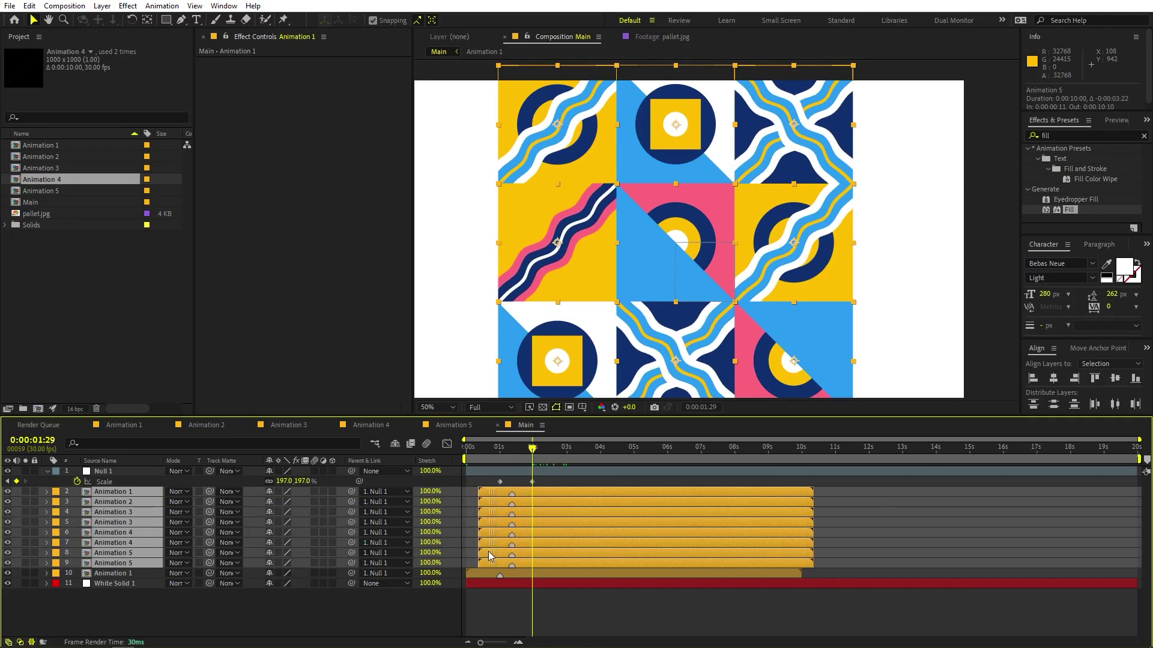
pyautogui.moveTo(287, 482); pyautogui.dragTo(88, 515)
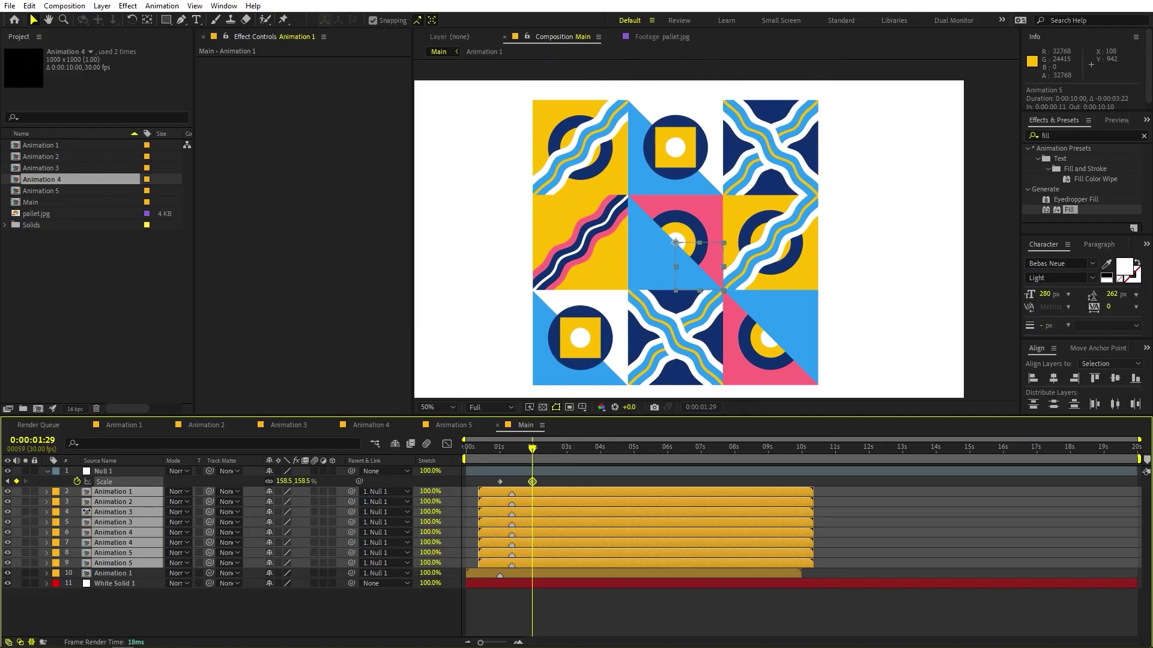
# Delay the eight surrounding tile layers by about four seconds and preview the null's zoom-out from the start.
pyautogui.click(471, 471)
pyautogui.press('Home')
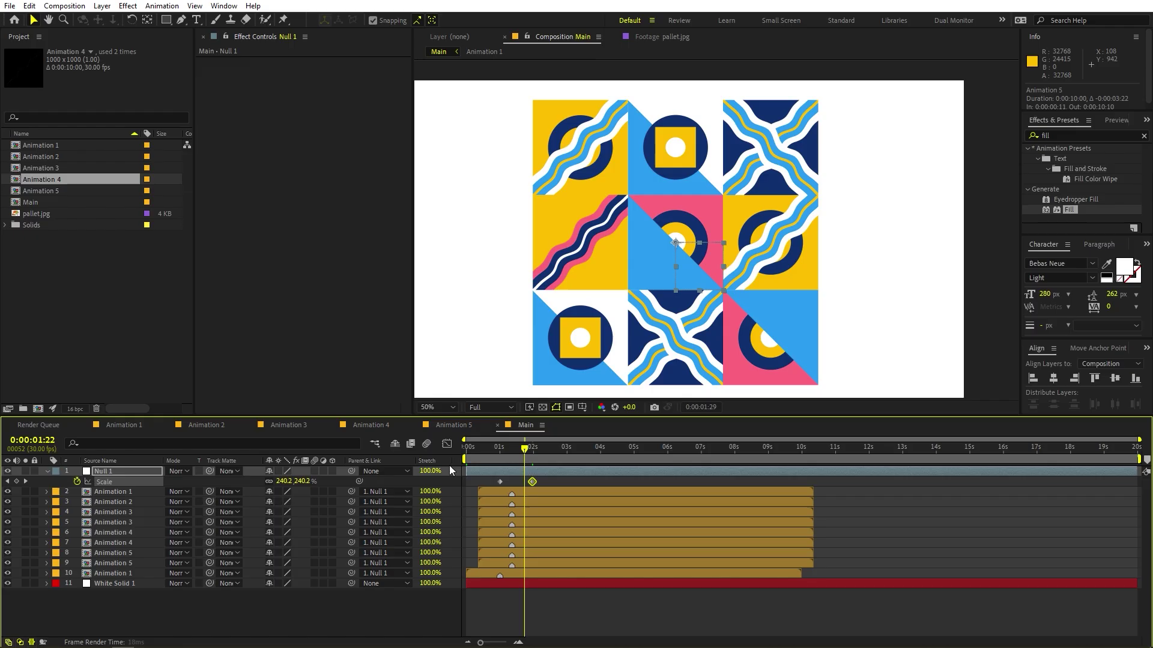
pyautogui.click(518, 566)
pyautogui.keyDown('shift'); pyautogui.click(546, 496); pyautogui.keyUp('shift')
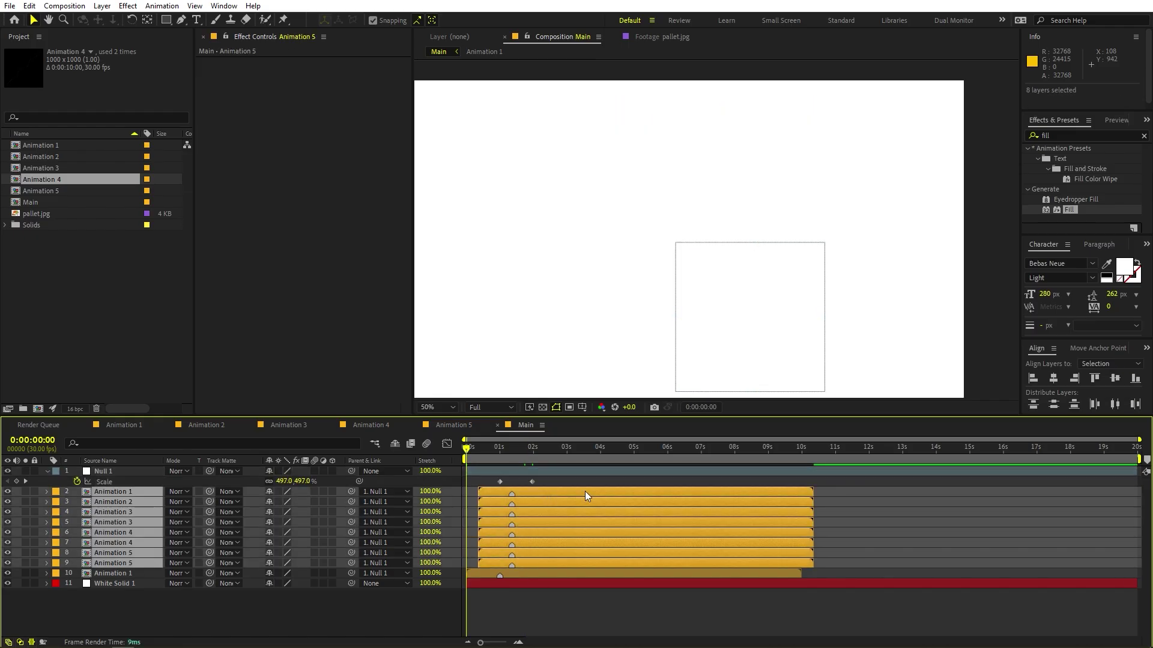
pyautogui.moveTo(546, 495); pyautogui.dragTo(680, 497)
pyautogui.press('space')
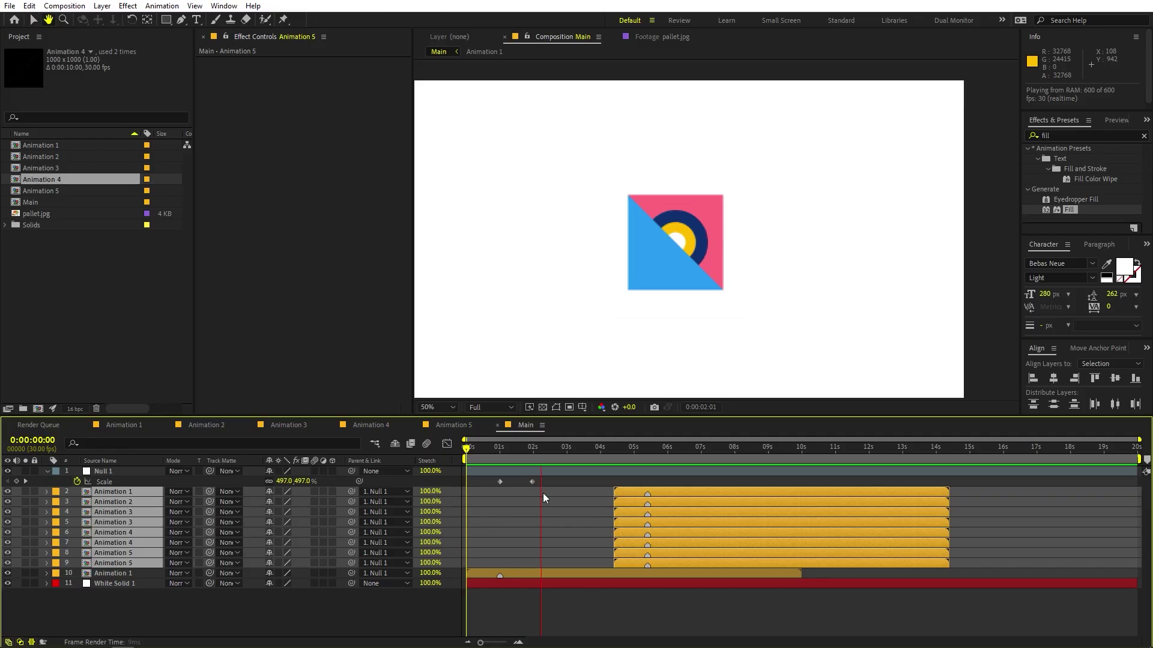
# Apply Easy Ease to Null 1's two scale keyframes and reshape the speed curve to peak near the first keyframe with a long slowdown.
pyautogui.press('space')
pyautogui.moveTo(553, 481); pyautogui.dragTo(482, 484)
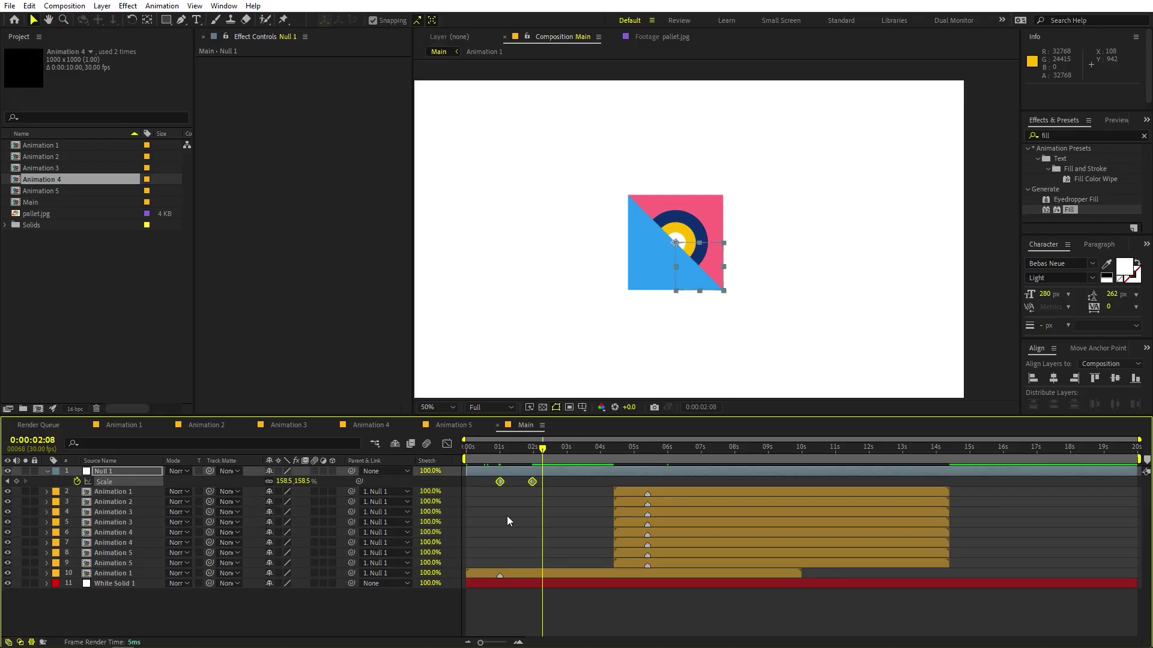
pyautogui.press('F9')
pyautogui.click(451, 444)
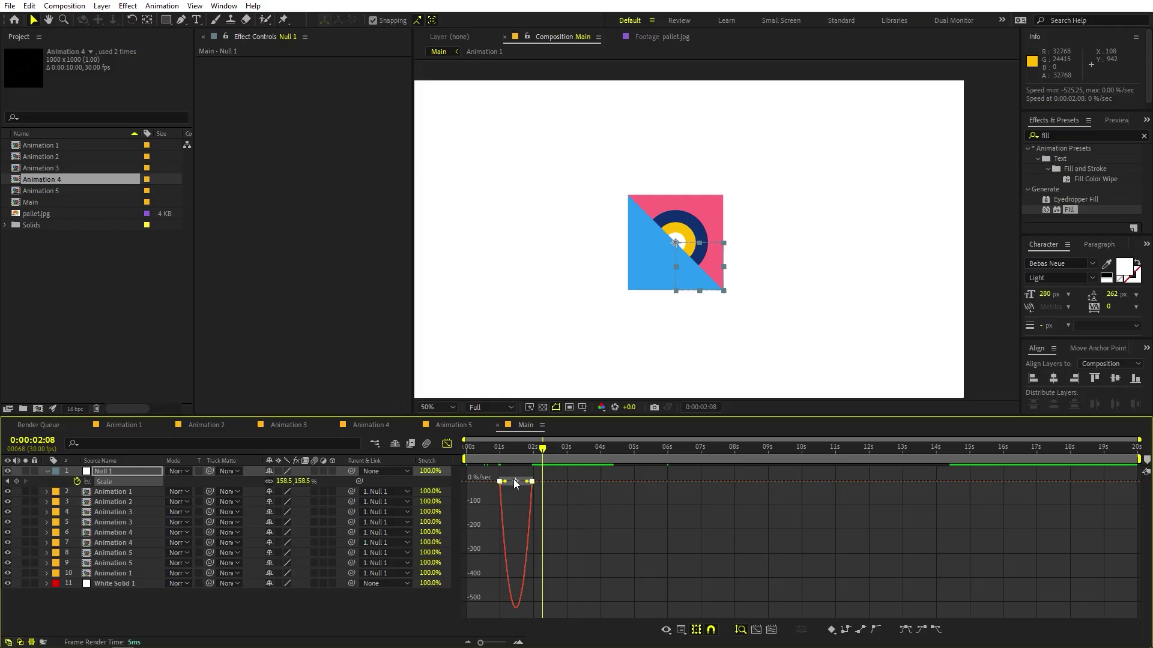
pyautogui.moveTo(515, 484)
pyautogui.mouseDown()
pyautogui.moveTo(492, 478)
pyautogui.moveTo(494, 489)
pyautogui.mouseUp()
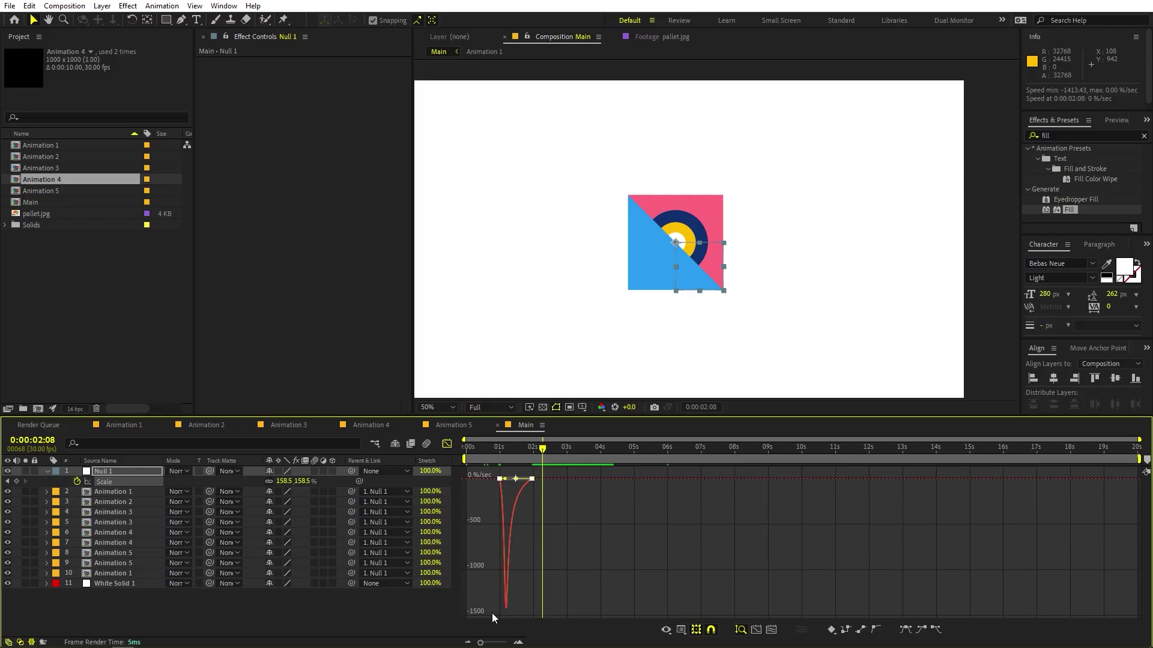
# Shift the peak of Null 1's scale speed curve closer to the middle of the zoom-out and preview the motion.
pyautogui.moveTo(480, 642); pyautogui.dragTo(506, 643)
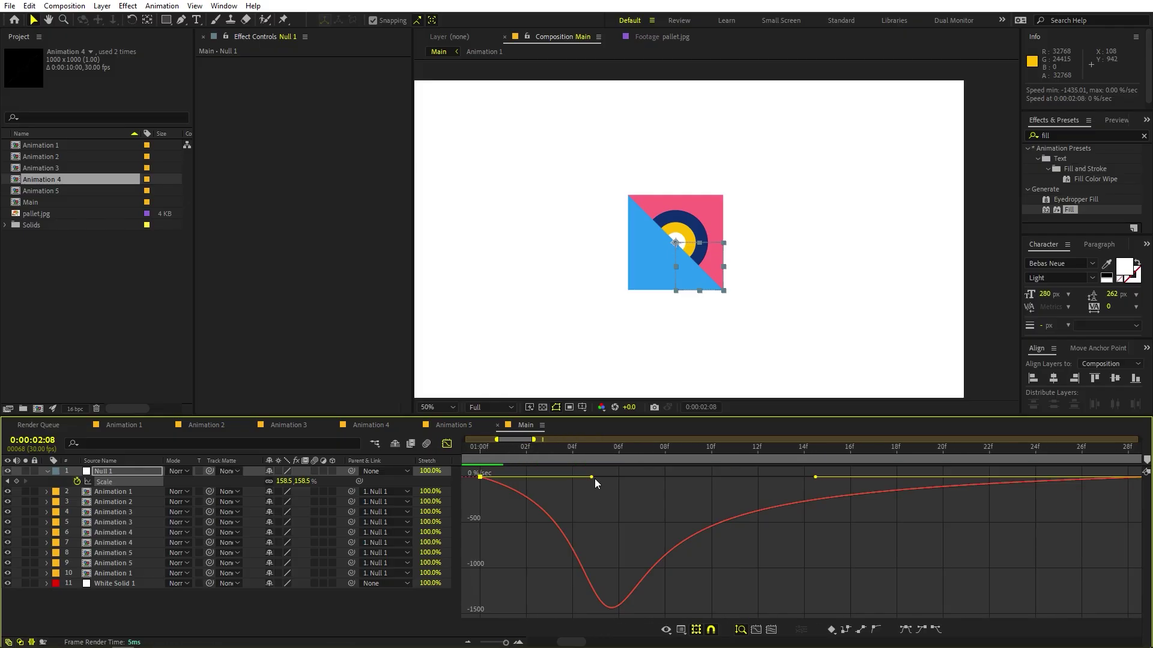
pyautogui.moveTo(592, 478); pyautogui.dragTo(754, 487)
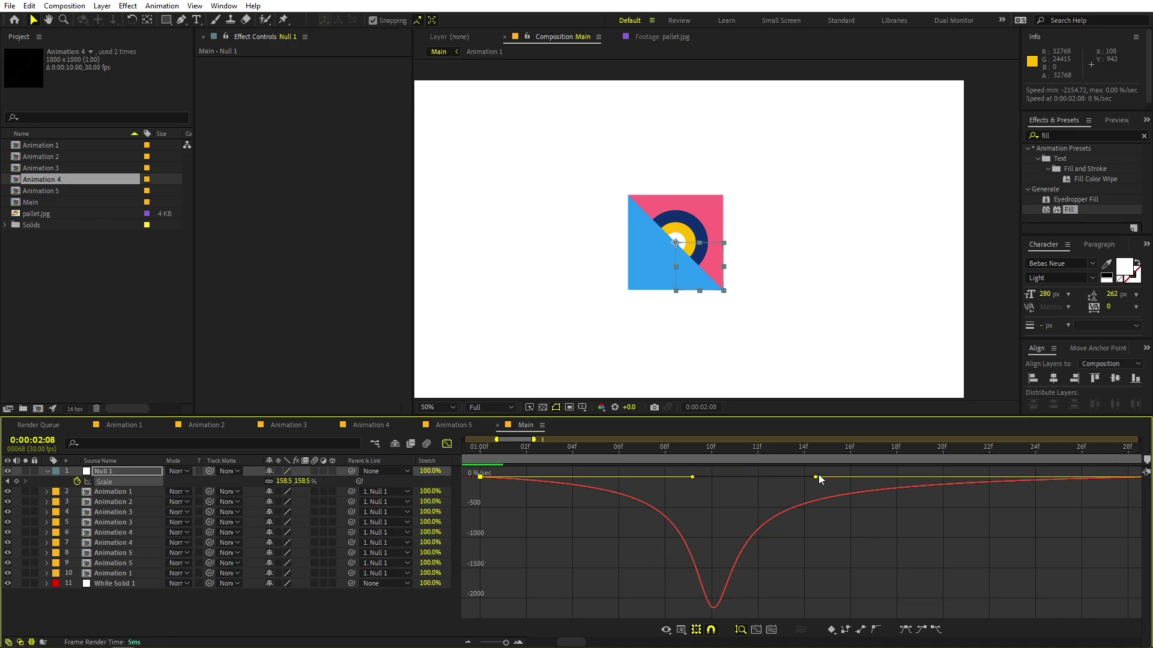
pyautogui.hotkey('ctrl', 'z')
pyautogui.press(';')
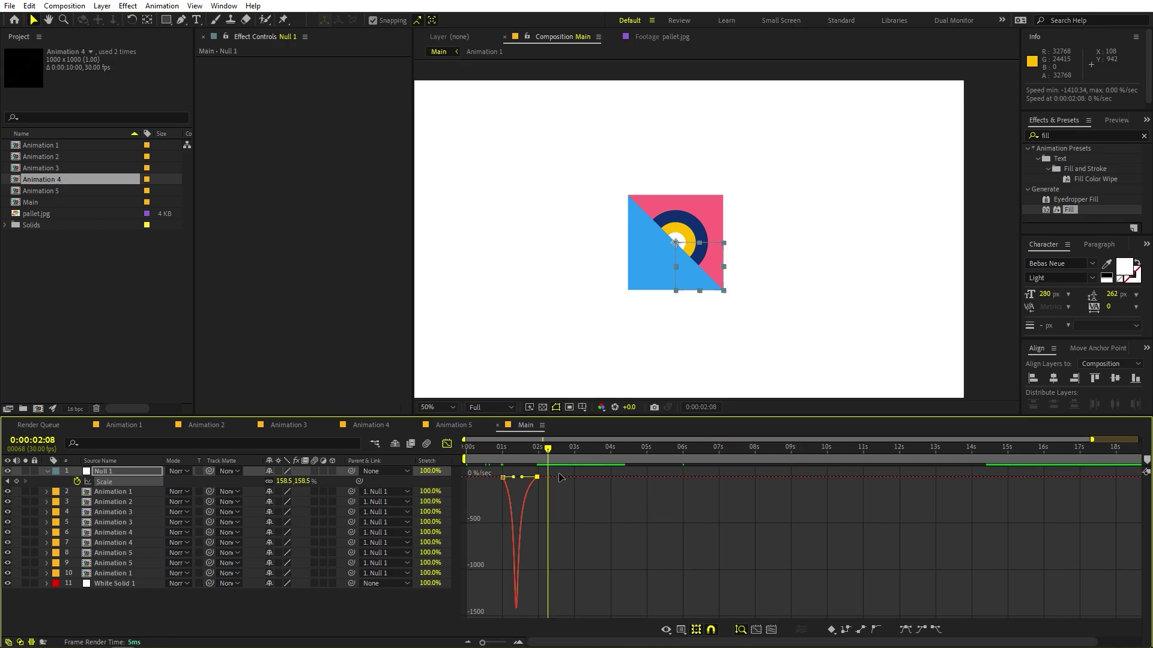
pyautogui.press('space')
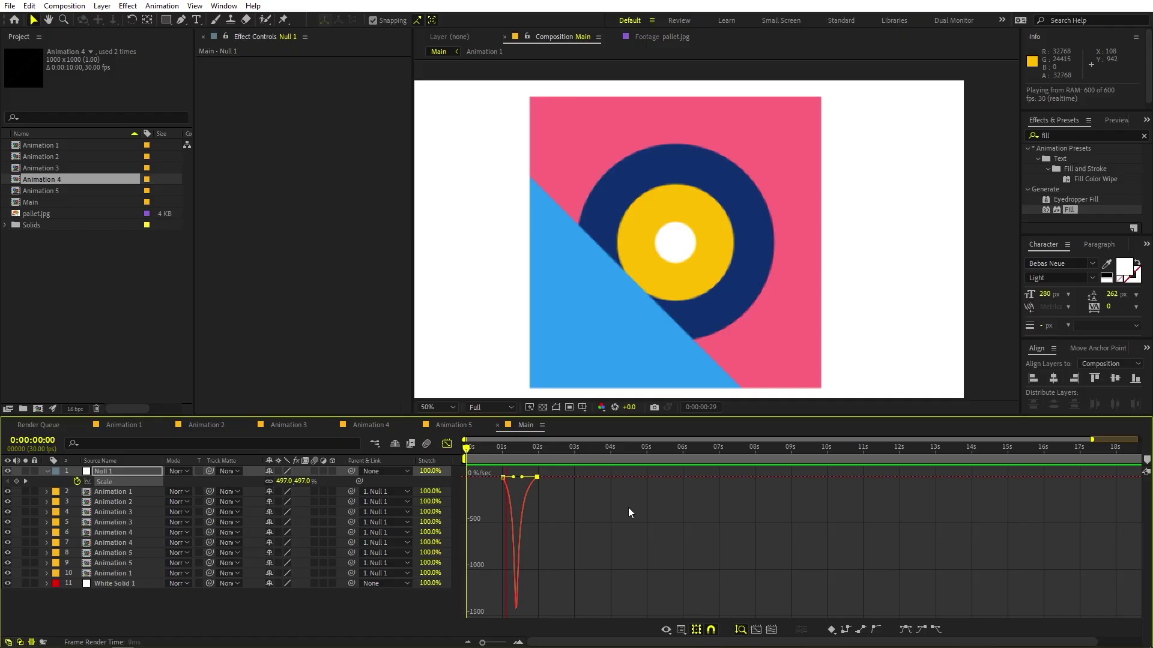
pyautogui.press('space')
pyautogui.click(445, 446)
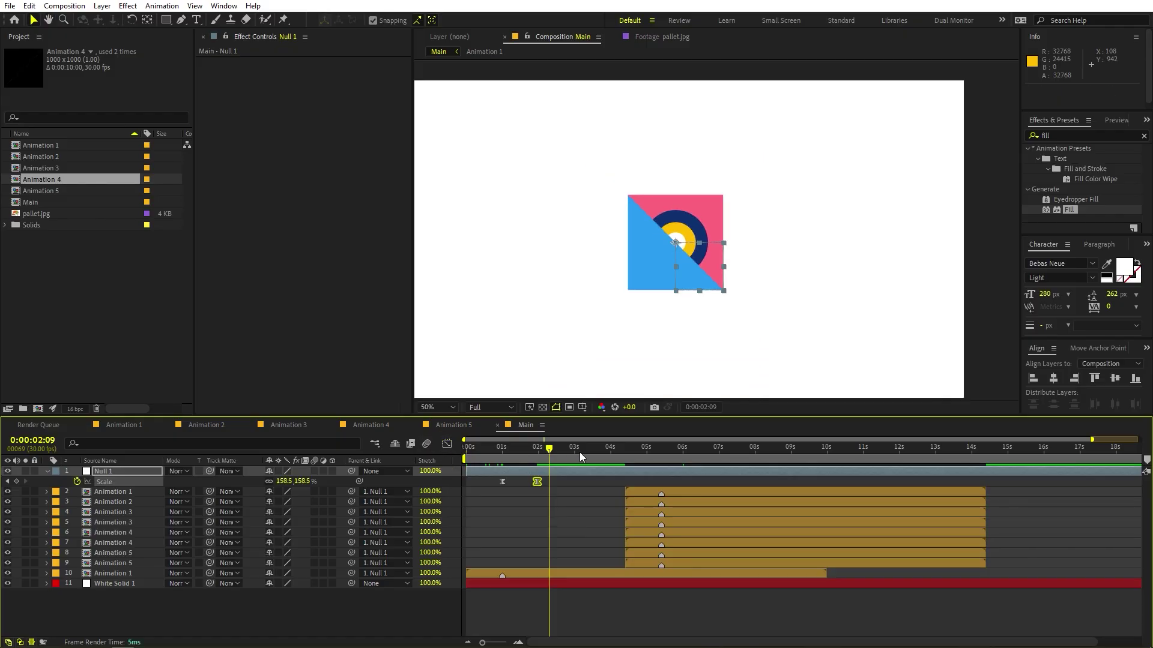
# Move the eight surrounding tile layers back to start at 0:00:00:00.
pyautogui.click(626, 483)
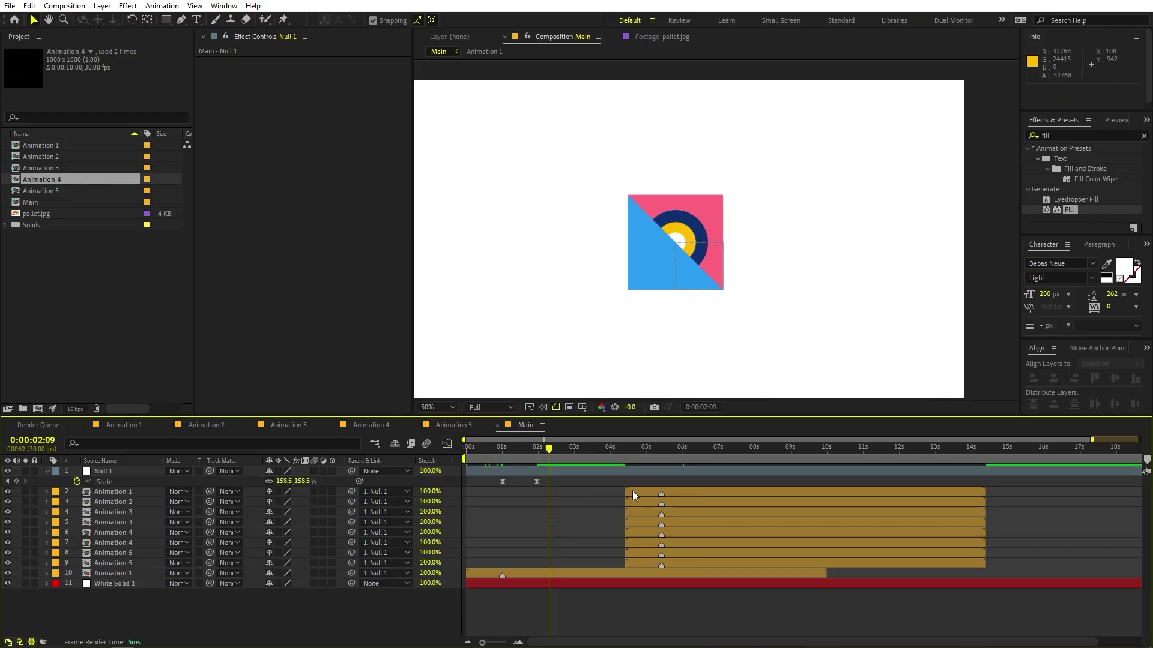
pyautogui.click(632, 491)
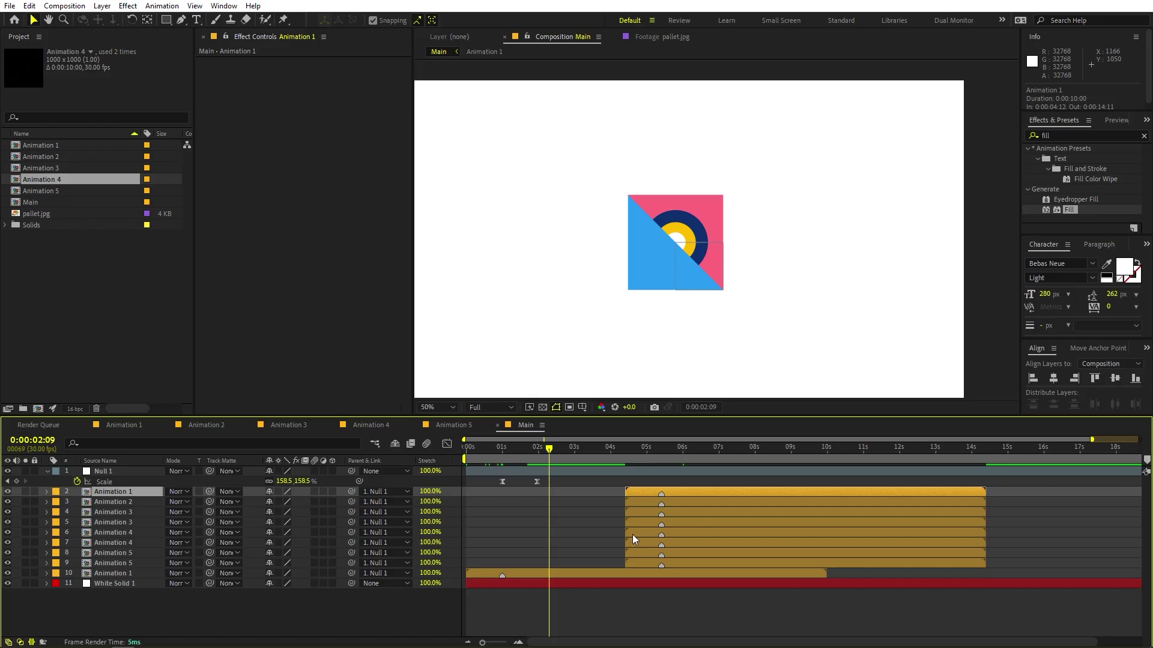
pyautogui.keyDown('shift'); pyautogui.click(637, 563); pyautogui.keyUp('shift')
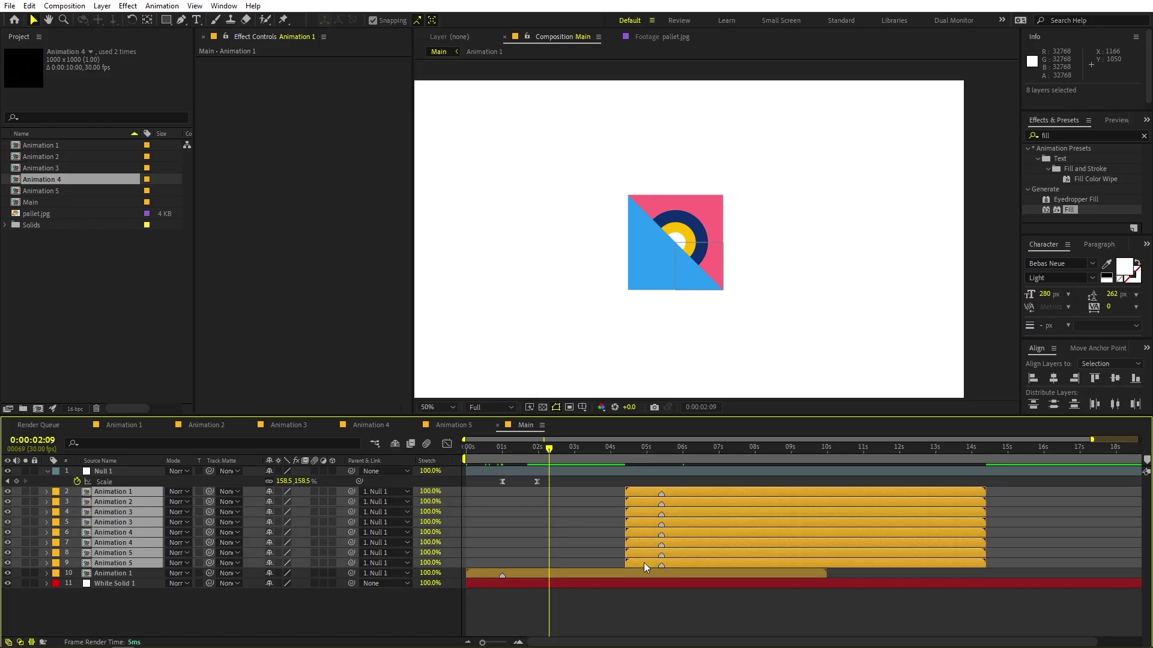
pyautogui.moveTo(644, 563); pyautogui.dragTo(487, 556)
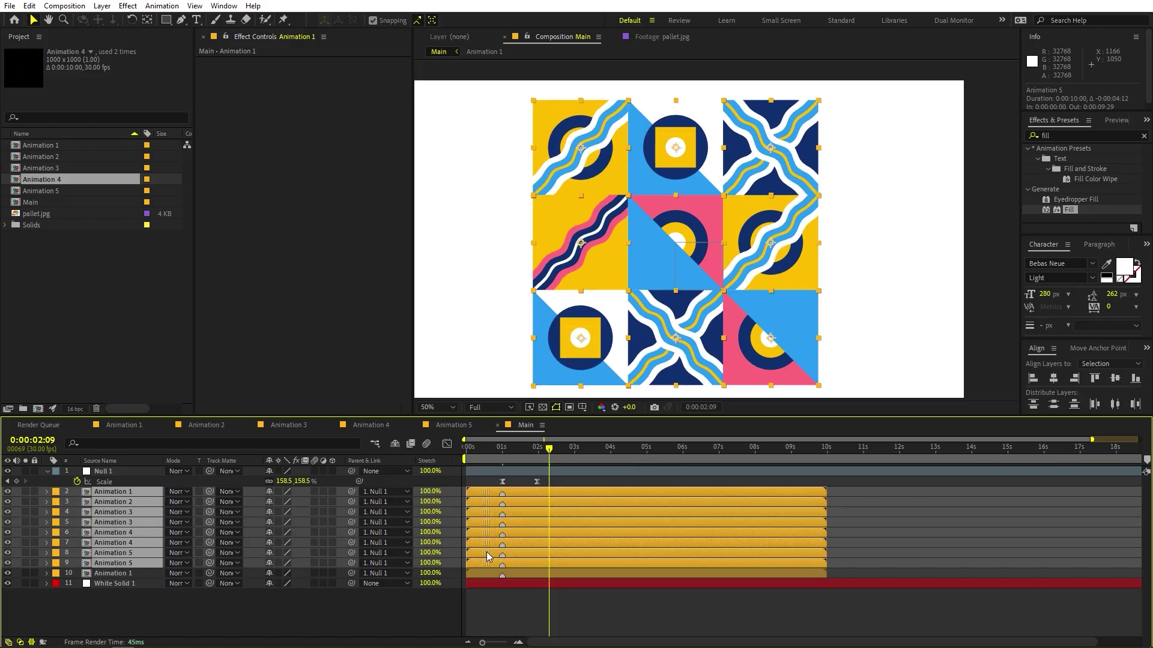
# Trim the ends of the eight surrounding tile layers at 0:00:00:10.
pyautogui.click(484, 451)
pyautogui.press('Home')
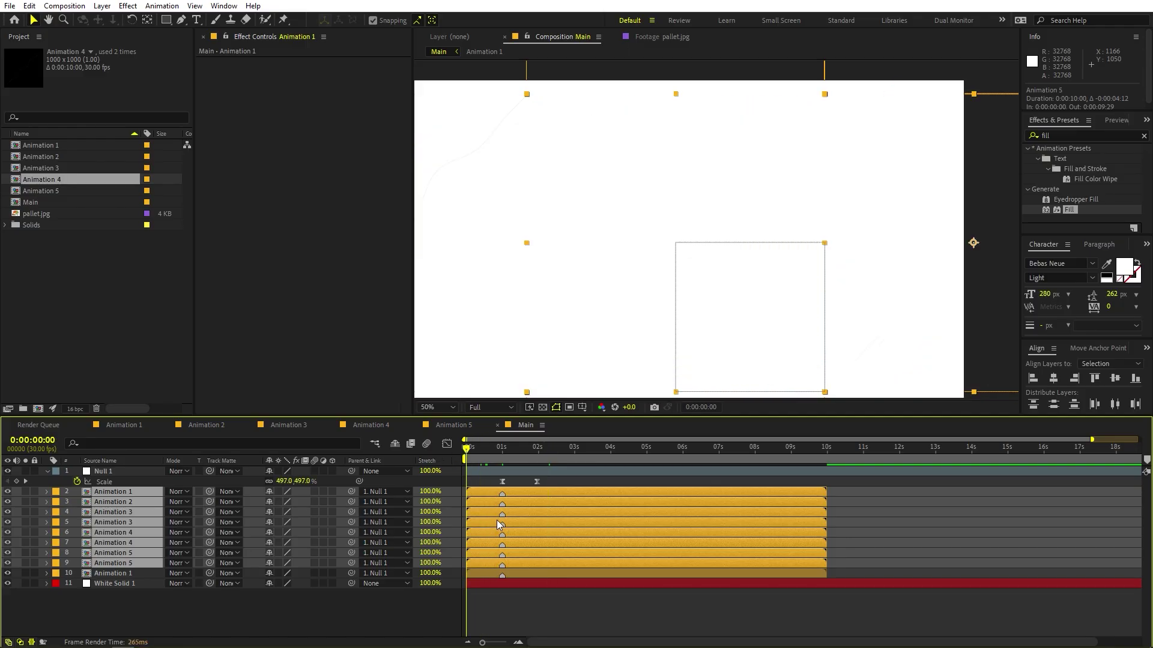
pyautogui.moveTo(482, 643); pyautogui.dragTo(507, 643)
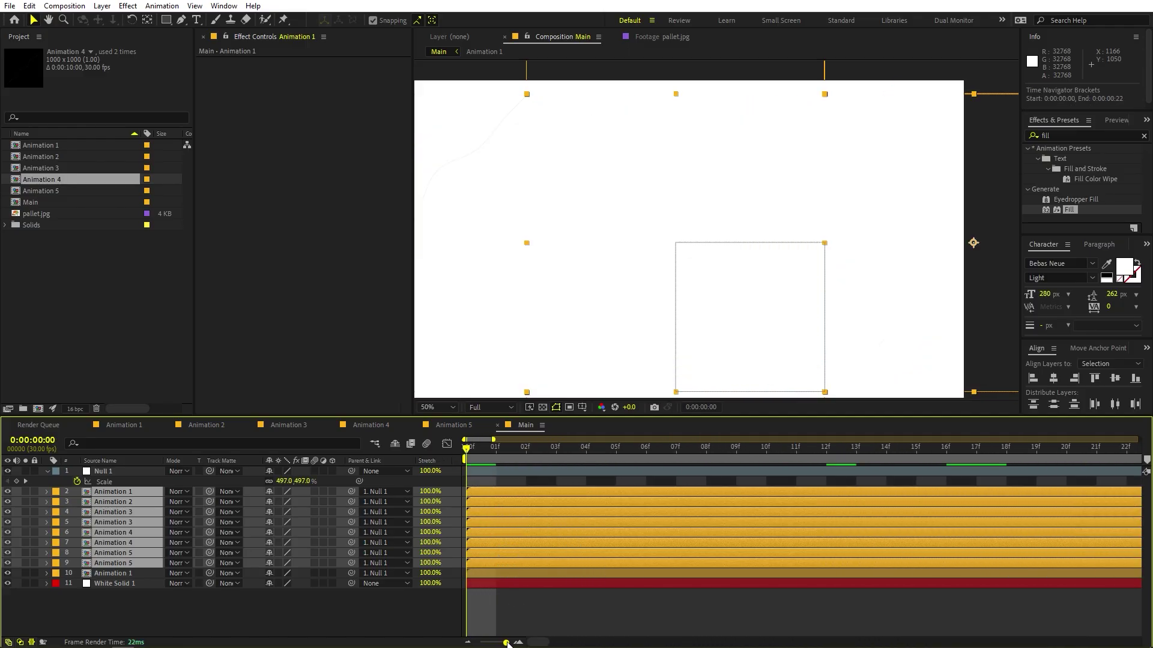
pyautogui.moveTo(468, 457); pyautogui.dragTo(761, 471)
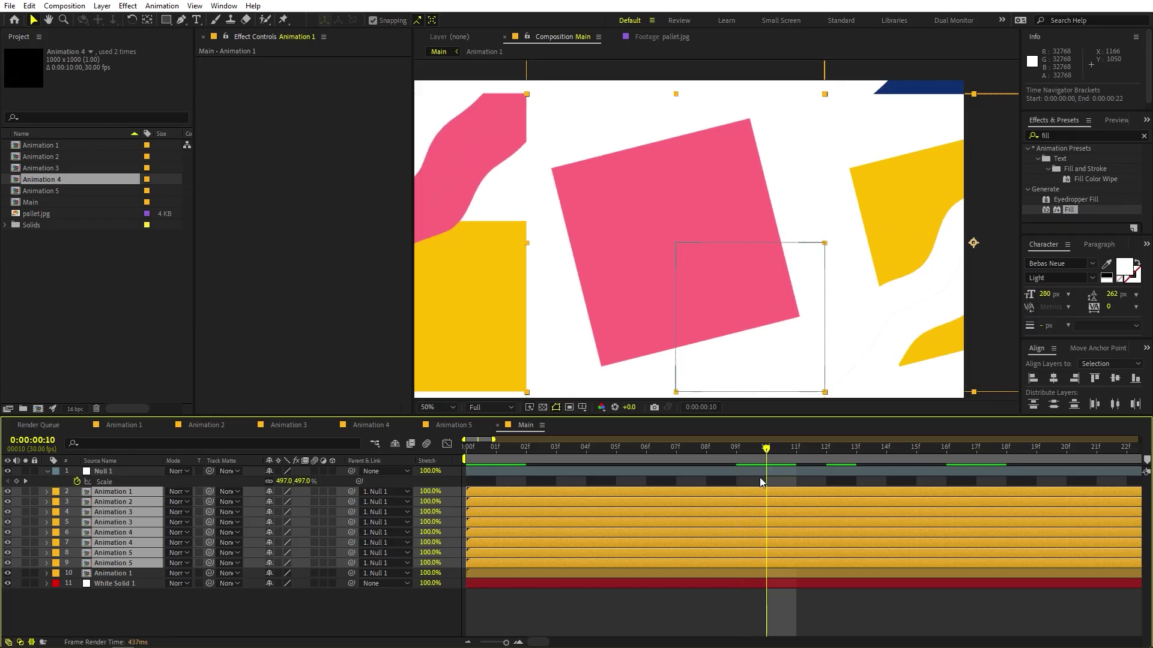
pyautogui.press('-')
pyautogui.hotkey('alt', ']')
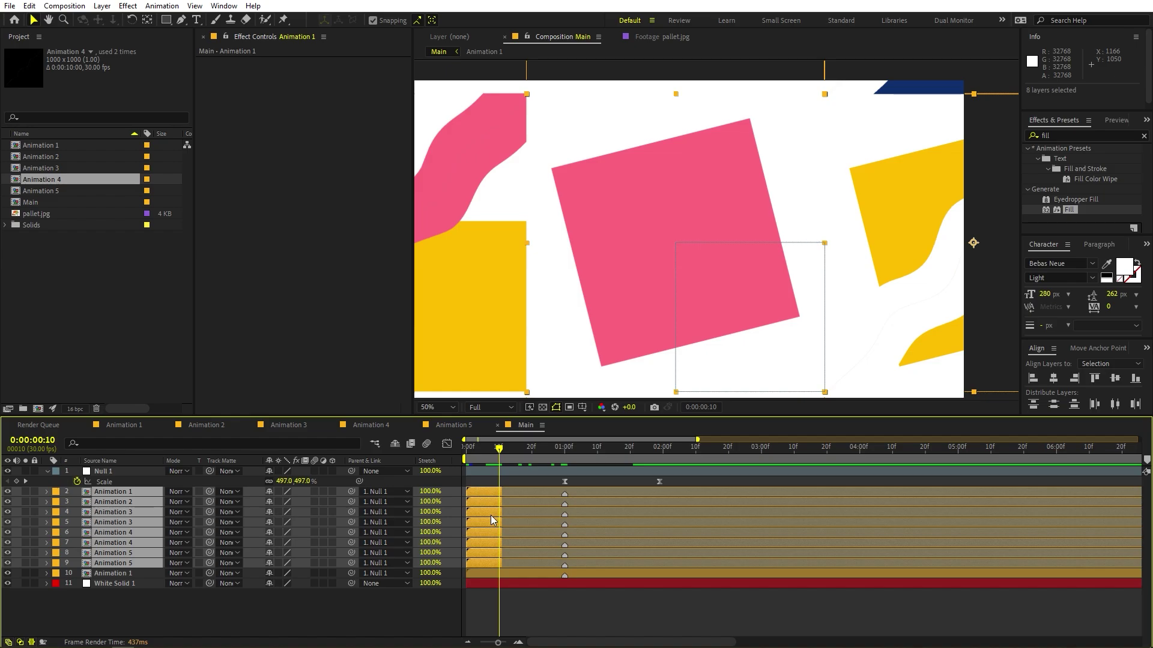
# Sequence the eight trimmed tile layers one after another without overlap.
pyautogui.click(161, 7)
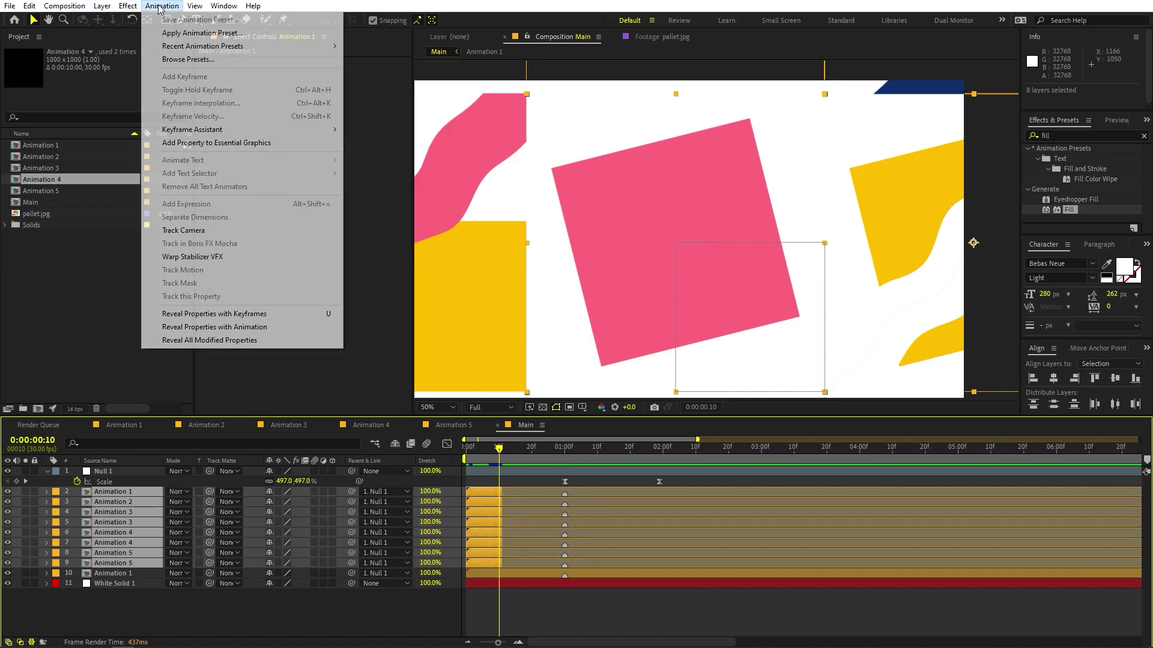
pyautogui.moveTo(240, 135)
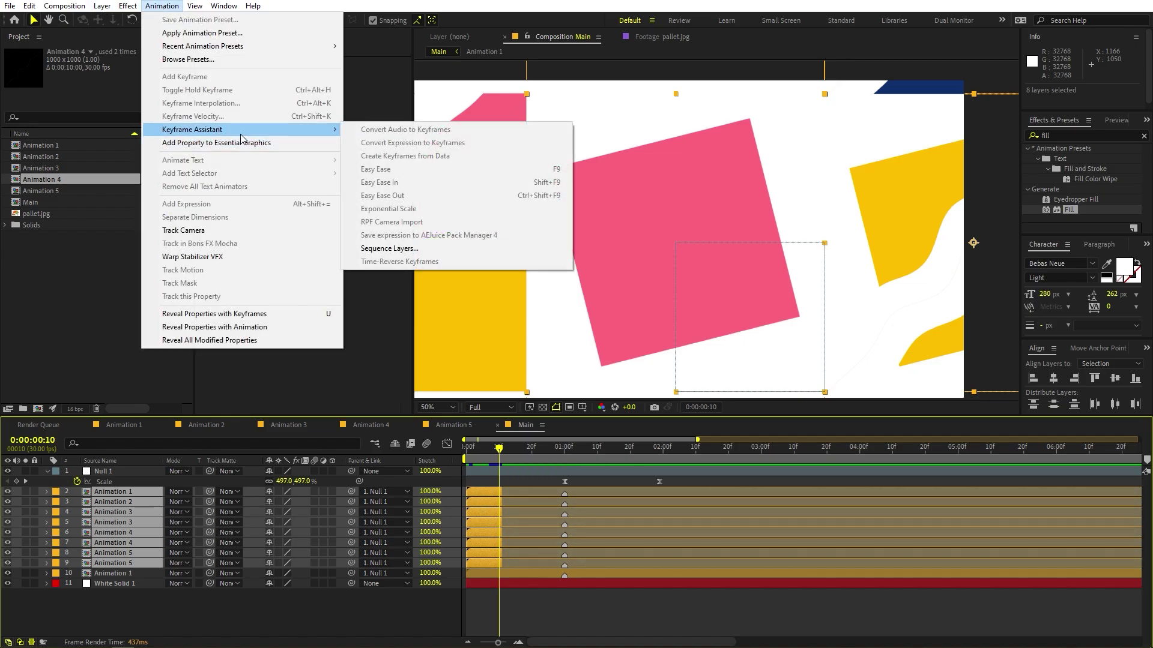
pyautogui.click(389, 249)
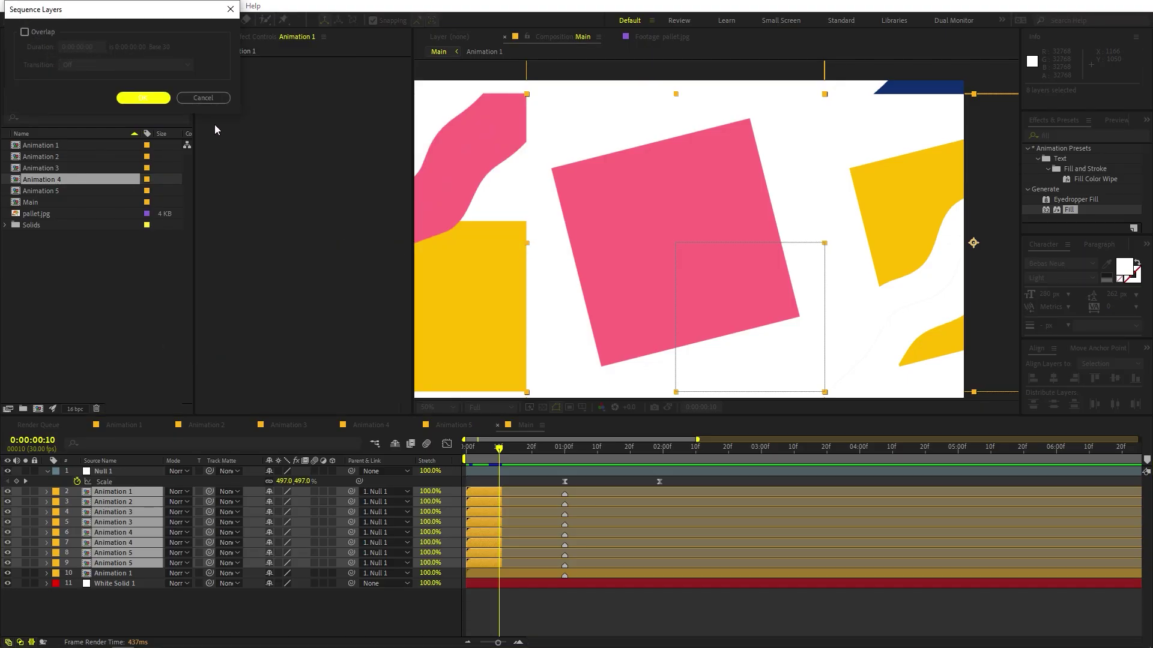
pyautogui.click(144, 98)
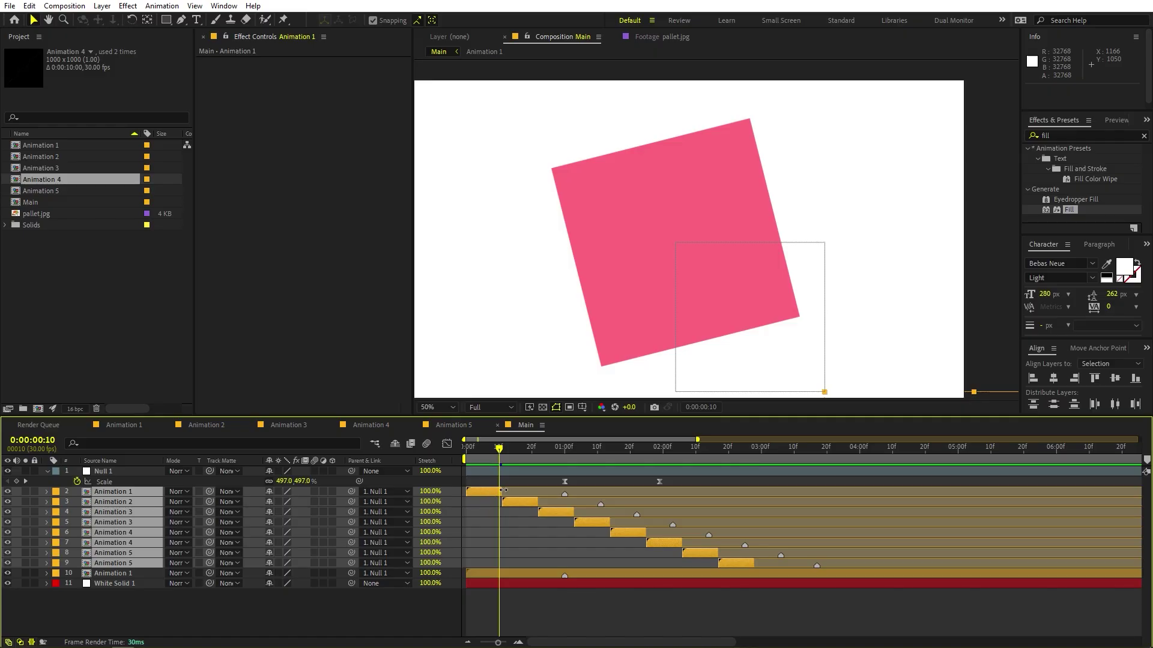
# Extend the out points of the eight staggered tile layers, delay them by about half a second, and preview from the start.
pyautogui.moveTo(501, 489); pyautogui.dragTo(1045, 486)
pyautogui.press(';')
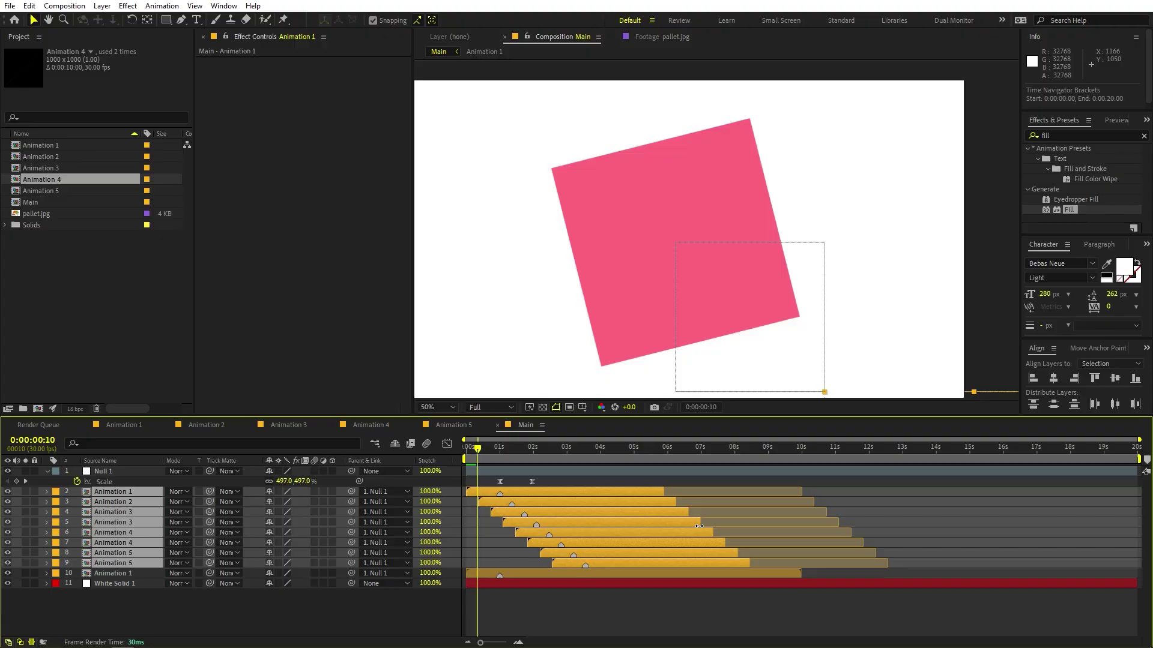
pyautogui.moveTo(487, 494); pyautogui.dragTo(499, 488)
pyautogui.press('Home')
pyautogui.press('space')
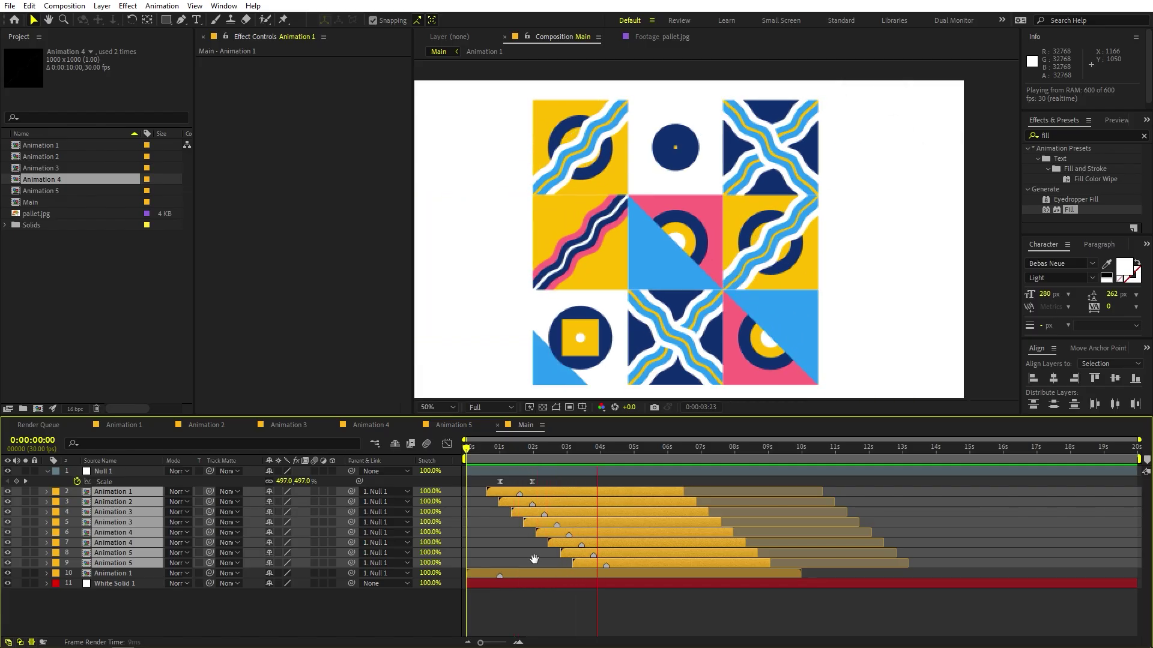
# Undo the delay, extension and sequencing of the eight tile layers.
pyautogui.click(650, 439)
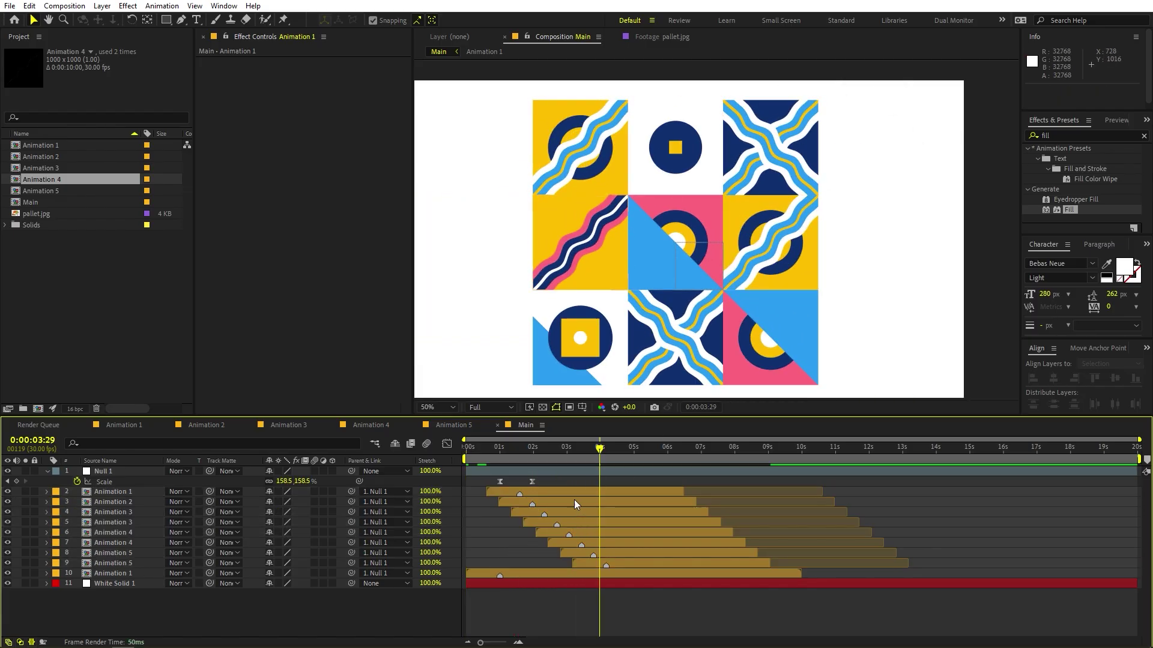
pyautogui.hotkey('ctrl', 'z')
pyautogui.hotkey('ctrl', 'z')
pyautogui.hotkey('ctrl', 'z')
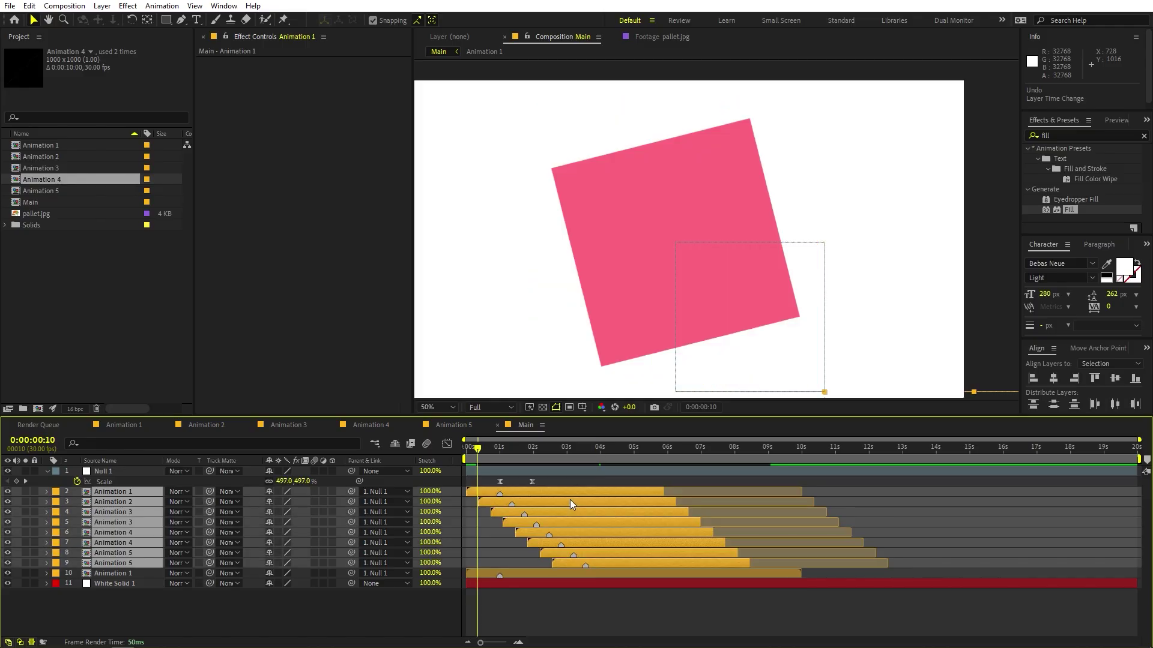
# Shorten the eight surrounding tile layers to a duration of 5 frames.
pyautogui.scroll(5, 470, 504)
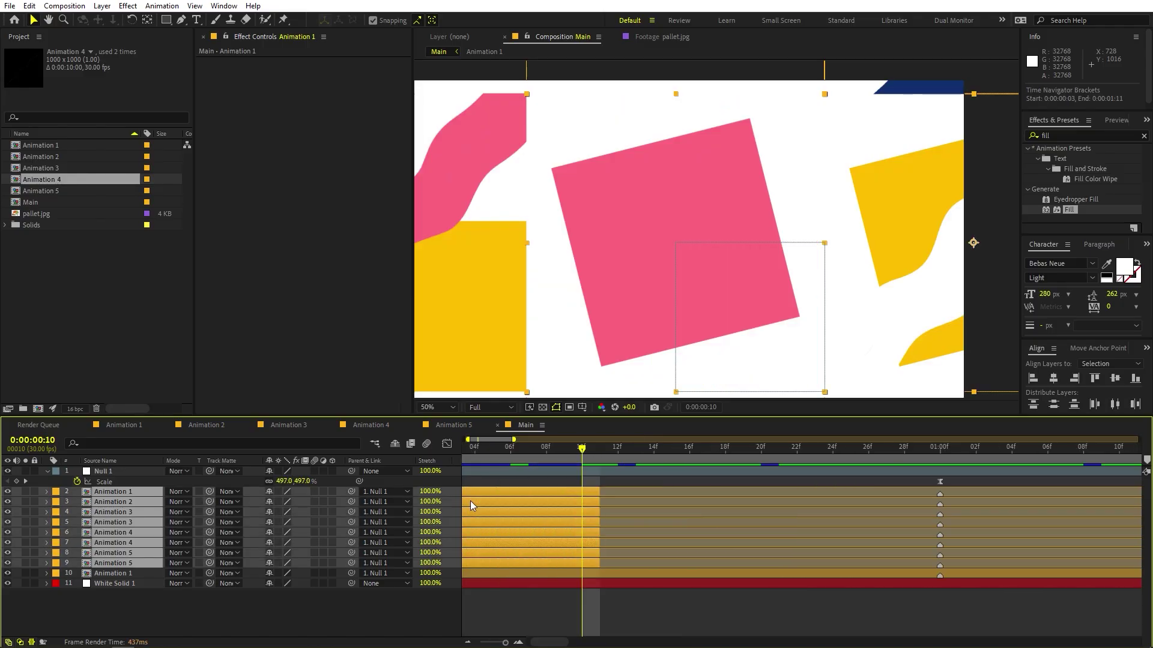
pyautogui.moveTo(598, 562); pyautogui.dragTo(533, 590)
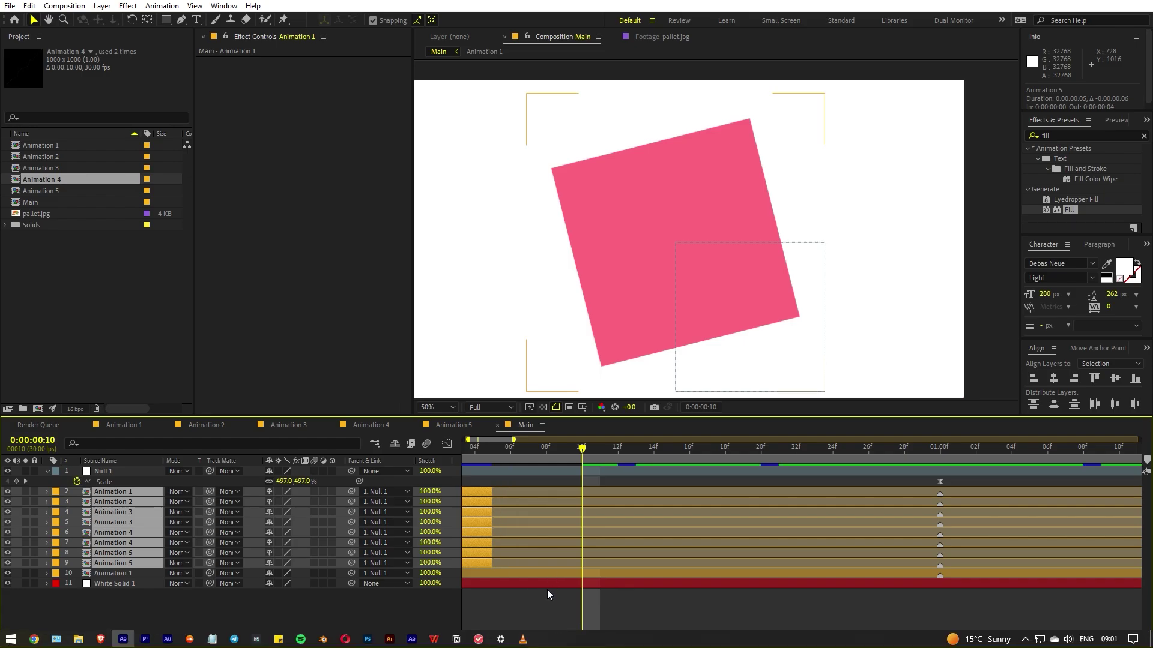
pyautogui.scroll(-5, 557, 586)
pyautogui.scroll(5, 491, 473)
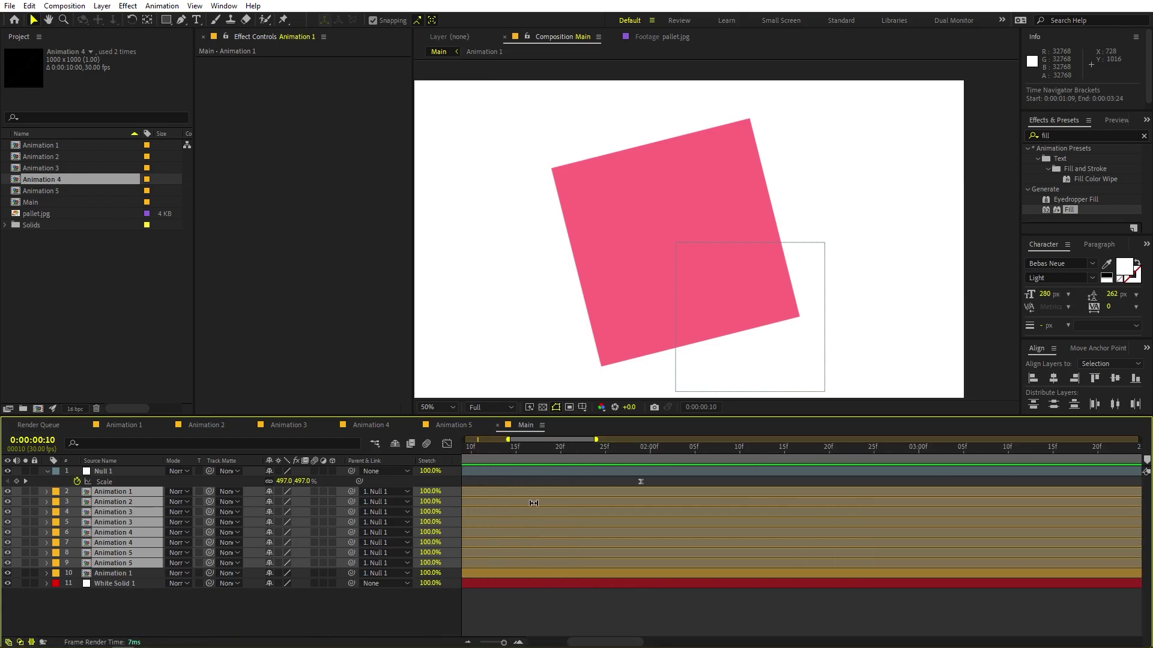
# Sequence the eight 5-frame tile layers one after another with Overlap off.
pyautogui.click(162, 6)
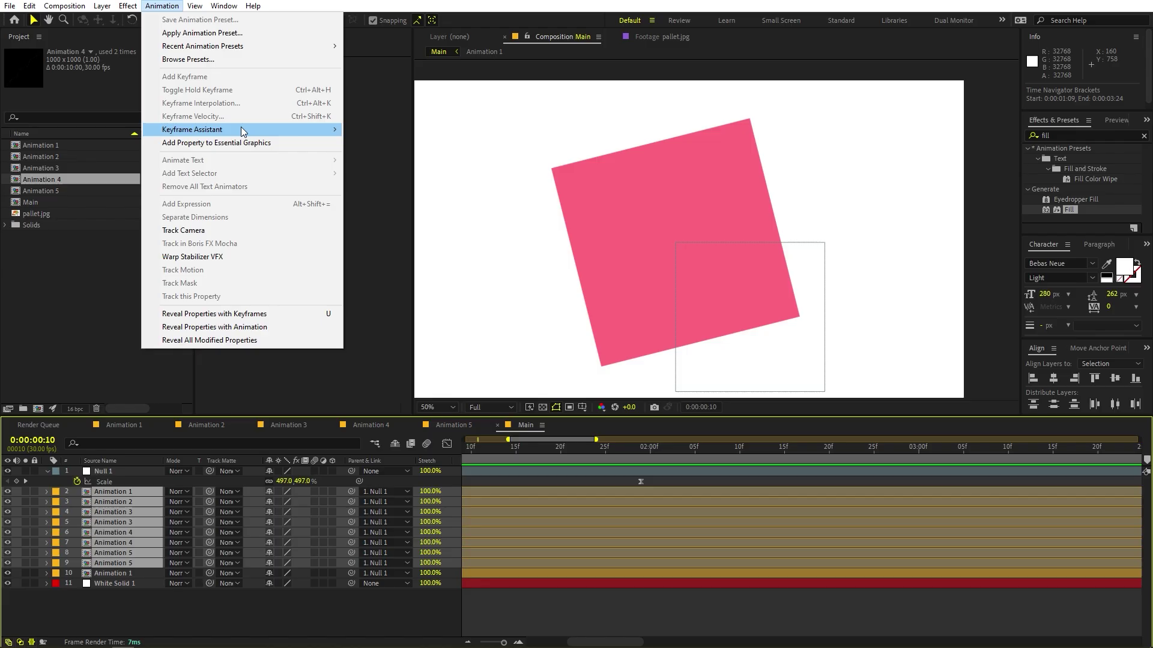
pyautogui.moveTo(241, 129)
pyautogui.click(387, 250)
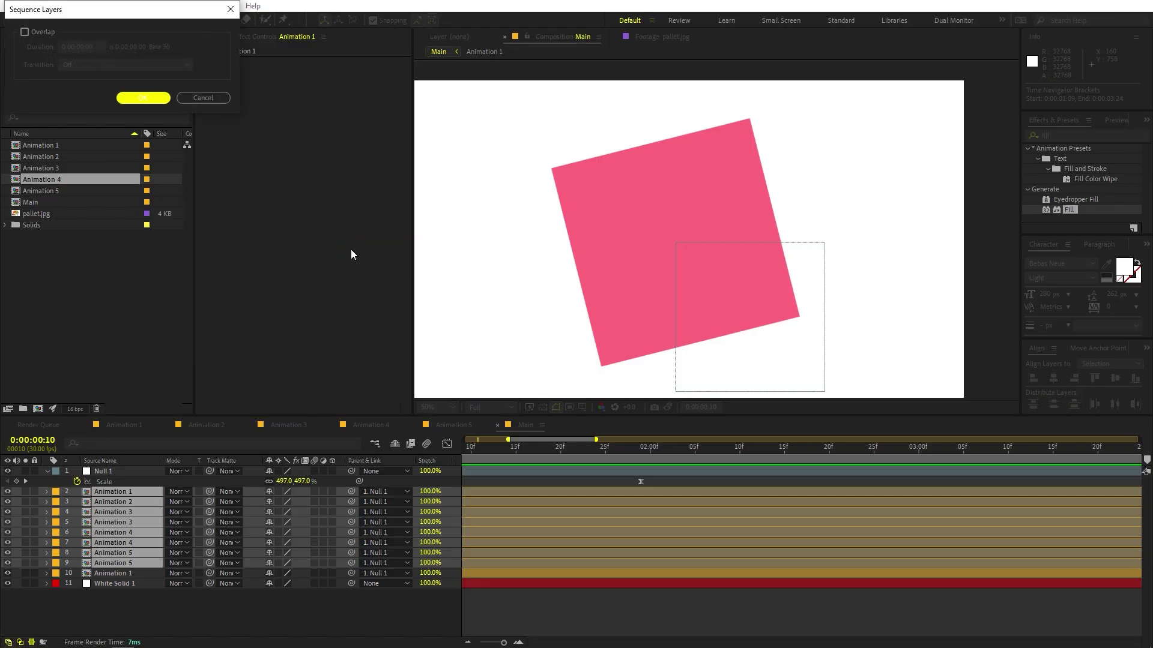
pyautogui.click(153, 101)
pyautogui.scroll(-5, 525, 529)
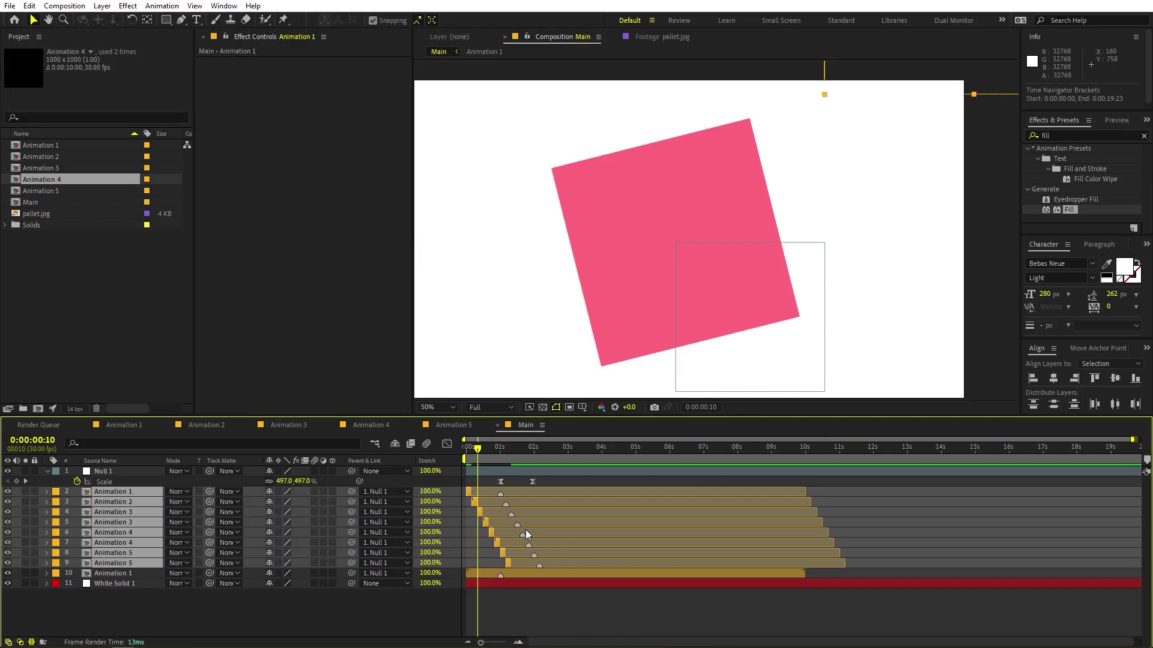
# Extend the eight staggered tile layers back to their full 10 seconds, delay the first to 0:00:00:20, and preview the composition.
pyautogui.click(487, 493)
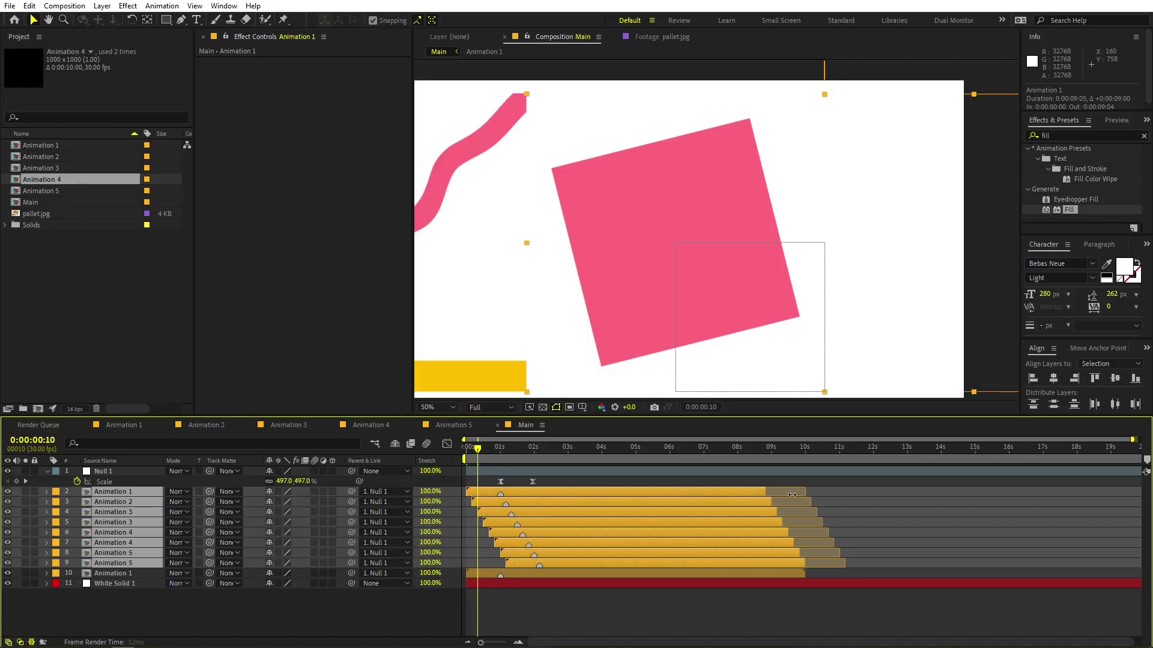
pyautogui.moveTo(479, 492); pyautogui.dragTo(501, 496)
pyautogui.press('space')
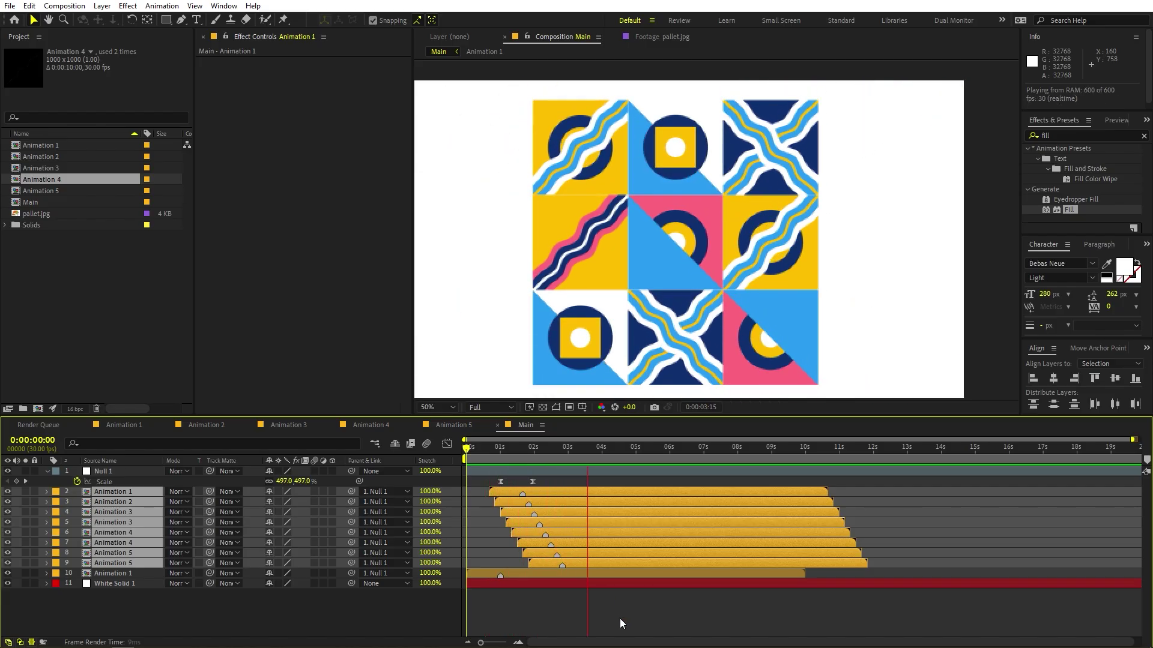
pyautogui.press('space')
pyautogui.click(609, 585)
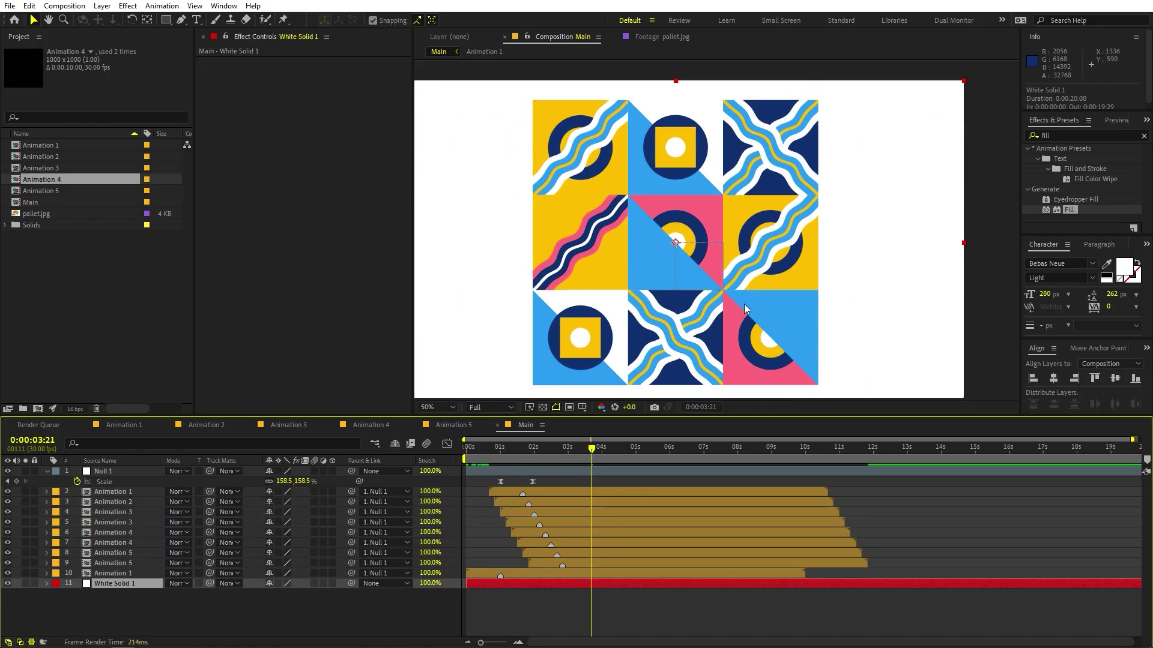
# Add a hold keyframe for Null 1's scale at 158.5% and place it at 0:00:03:08.
pyautogui.click(549, 473)
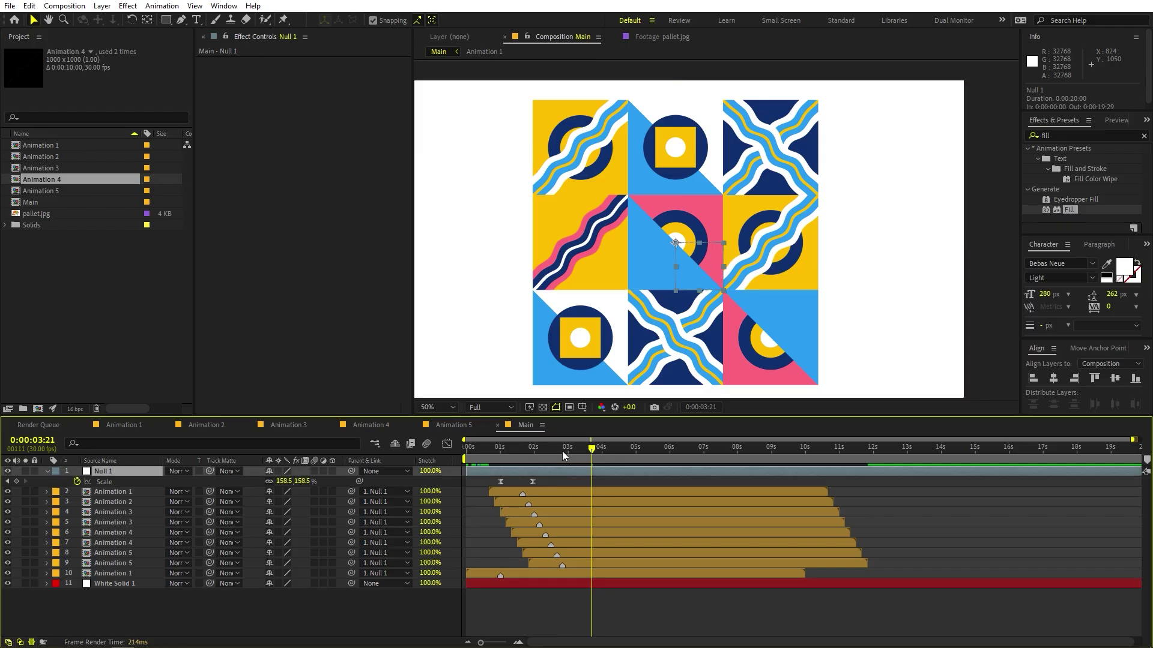
pyautogui.moveTo(562, 452); pyautogui.dragTo(596, 467)
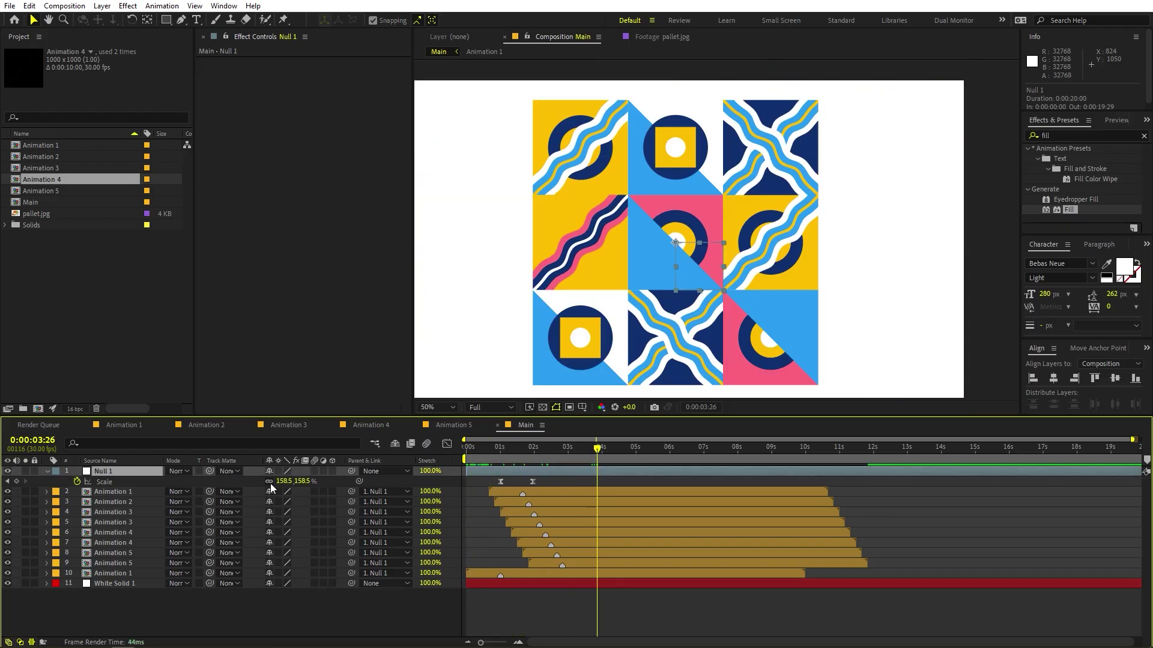
pyautogui.click(16, 481)
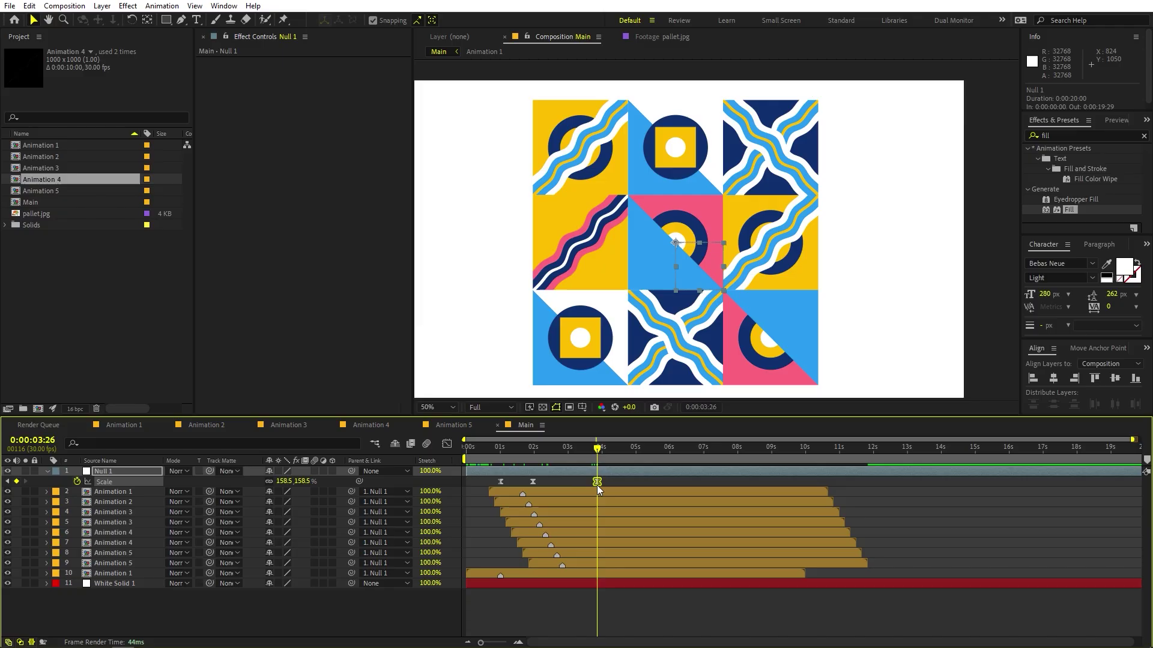
pyautogui.moveTo(596, 482); pyautogui.dragTo(659, 459)
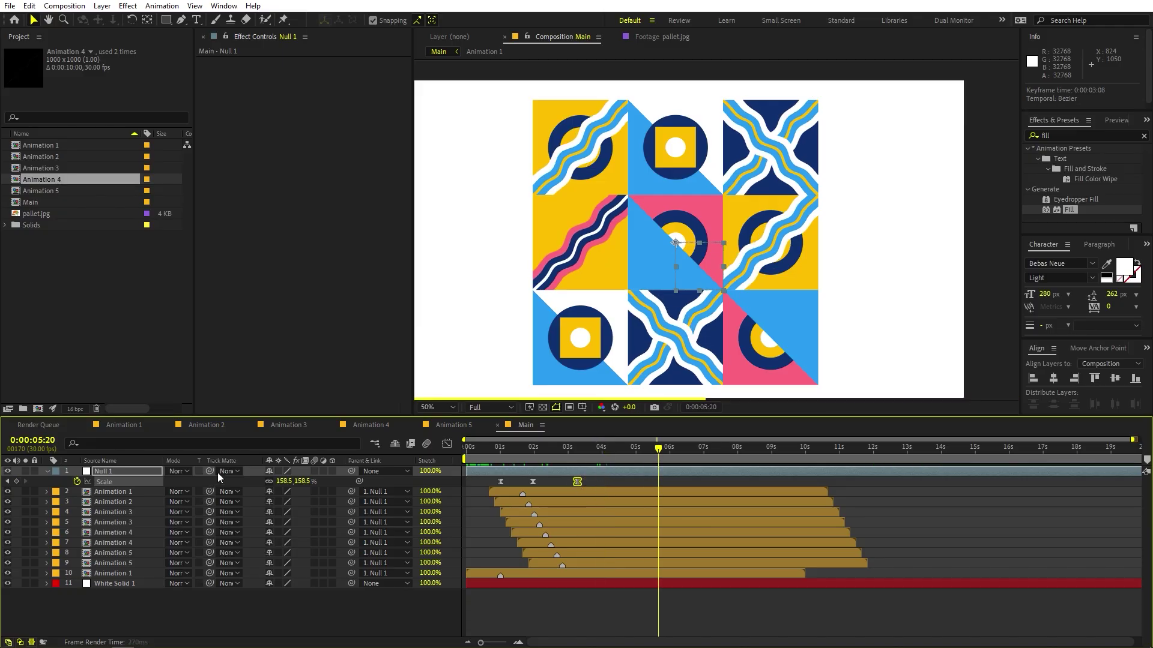
# Keyframe Null 1's scale at 87.9% and place that keyframe at about 0:00:04:14.
pyautogui.moveTo(282, 482); pyautogui.dragTo(231, 482)
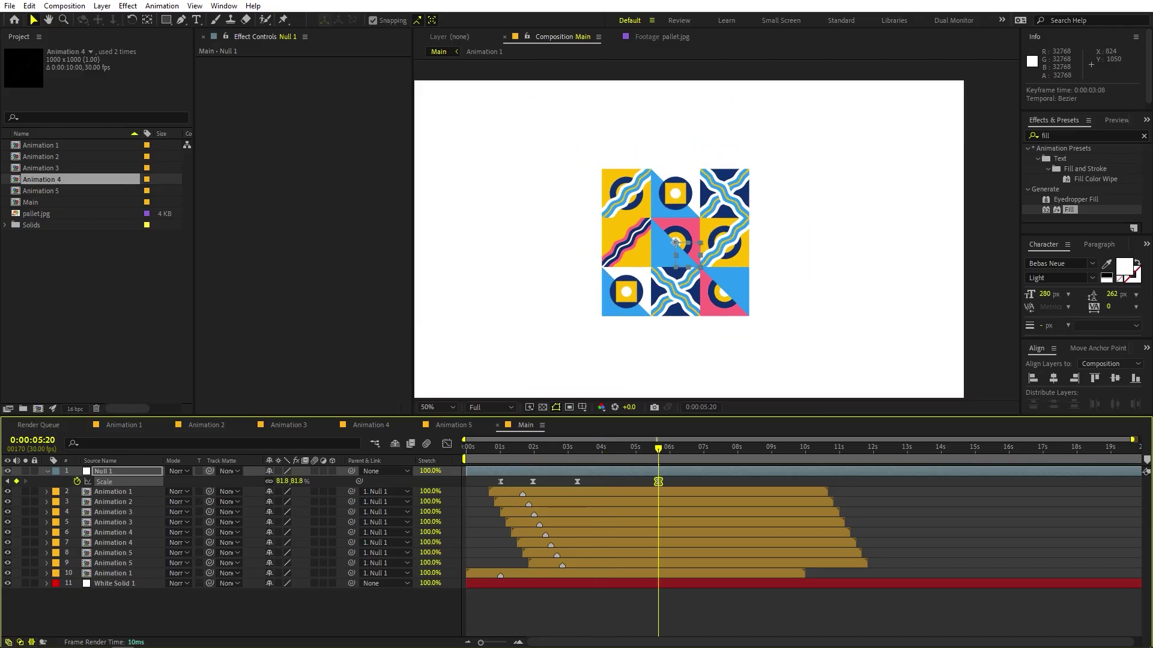
pyautogui.moveTo(657, 481); pyautogui.dragTo(617, 481)
pyautogui.click(636, 492)
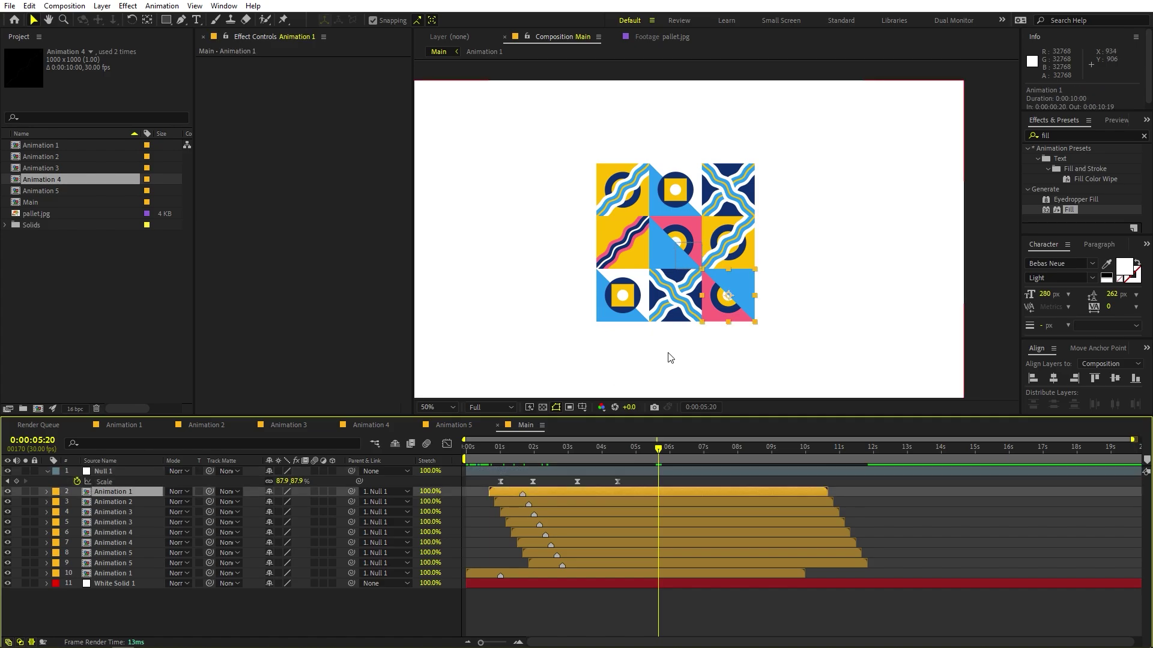